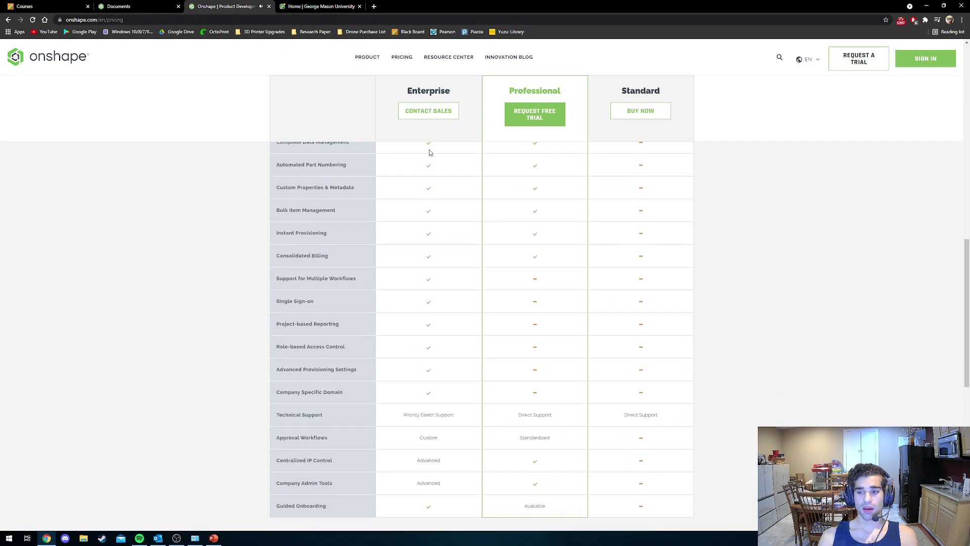
scroll(422, 203, "down", 1)
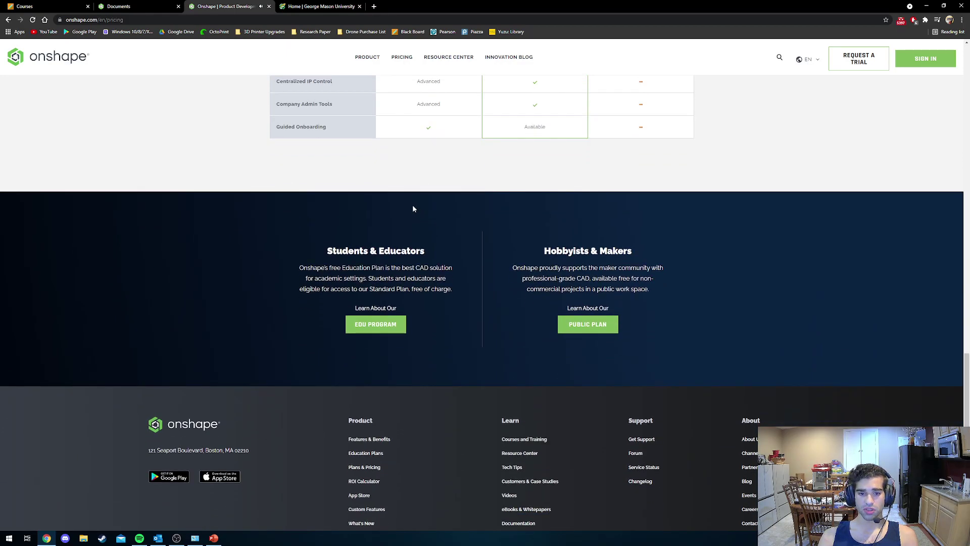
Open the EDU Program sign-up form and enter the student's first name.
left_click(378, 325)
left_click(433, 168)
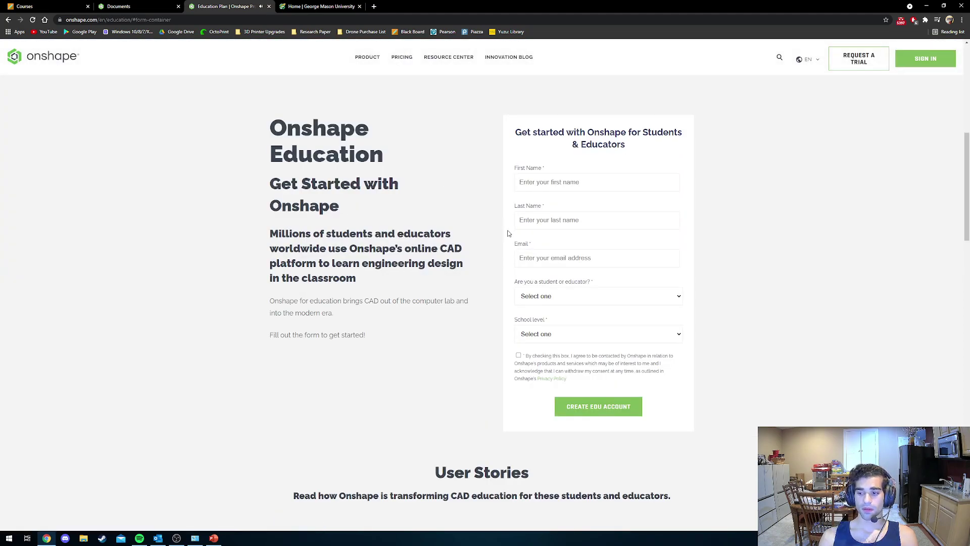
left_click(558, 185)
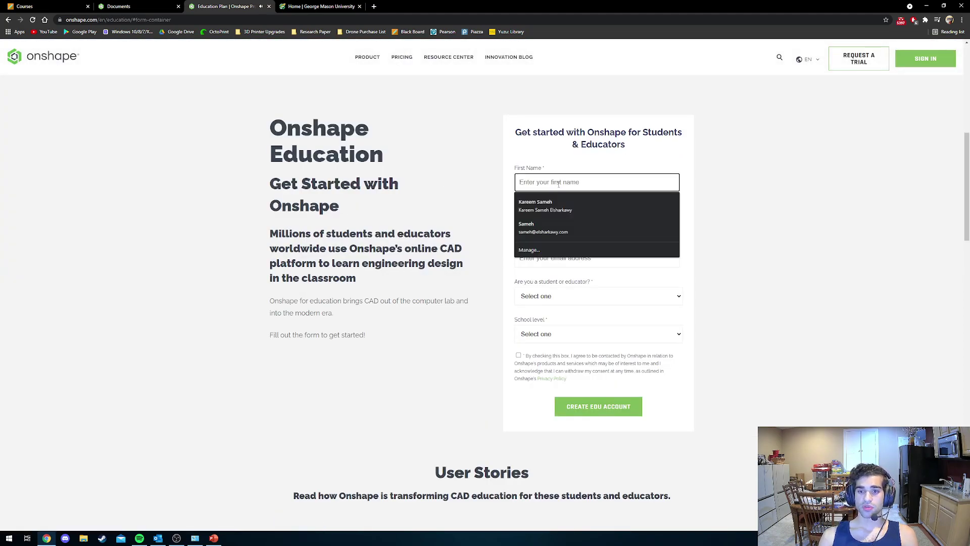
left_click(709, 166)
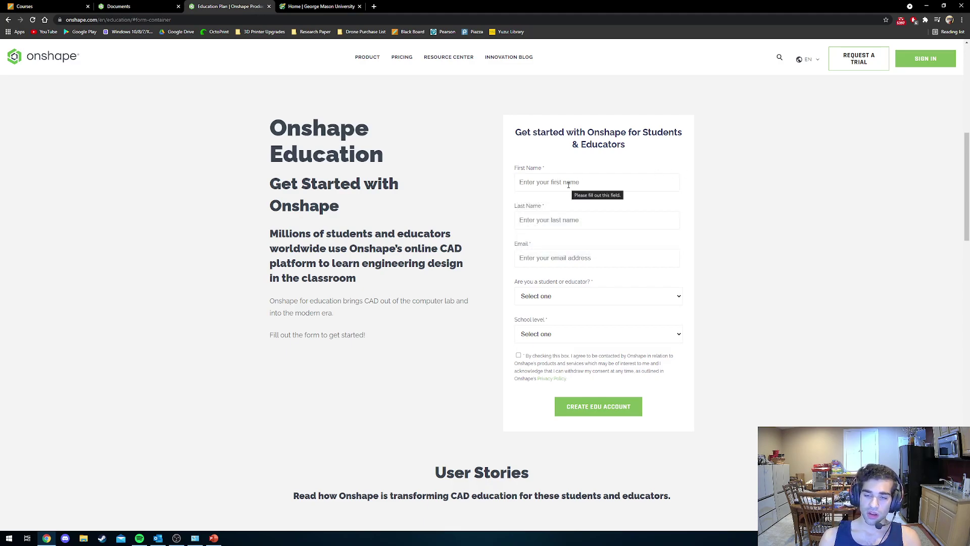
left_click(569, 185)
type("Kareem")
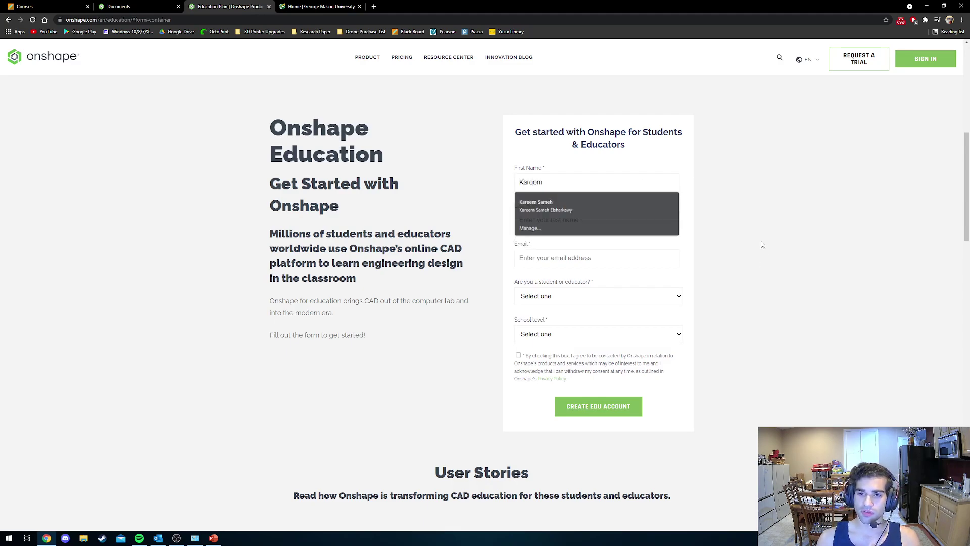
left_click(625, 214)
left_click(623, 219)
Fill in the last name from saved entries and replace the autofilled email with the student's school email.
left_click(596, 241)
left_click(599, 296)
left_click_drag(604, 260, 465, 265)
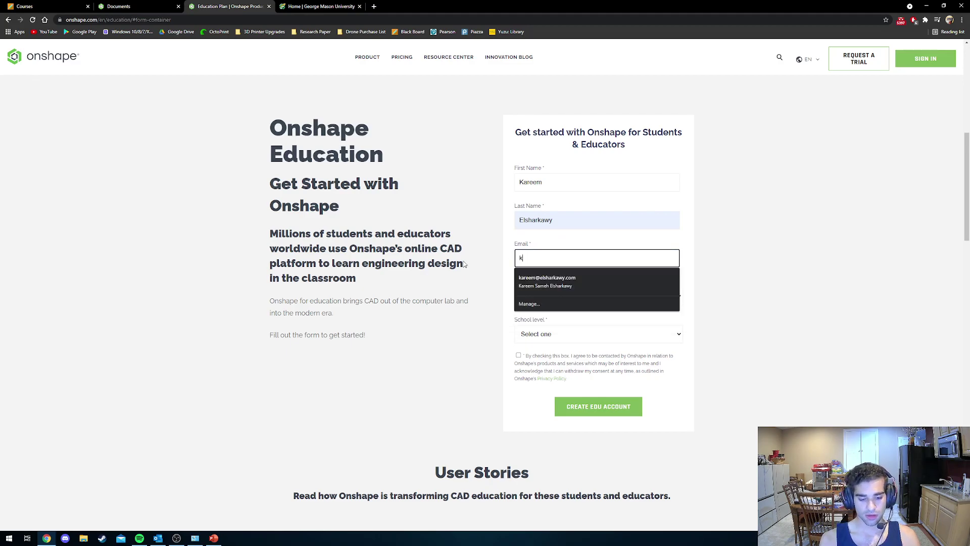
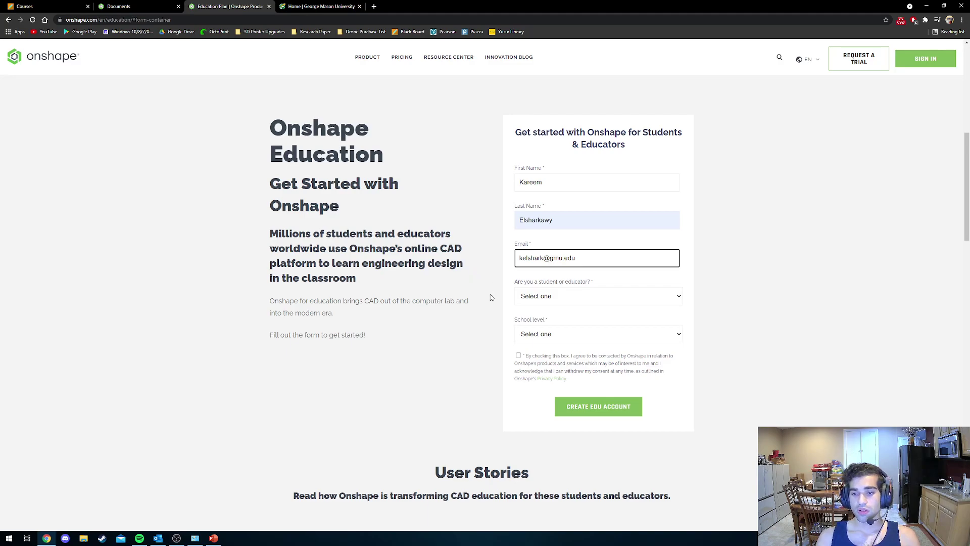
Choose Student and College or University, agree to be contacted, and create the EDU account.
left_click(595, 297)
left_click(566, 319)
left_click(553, 331)
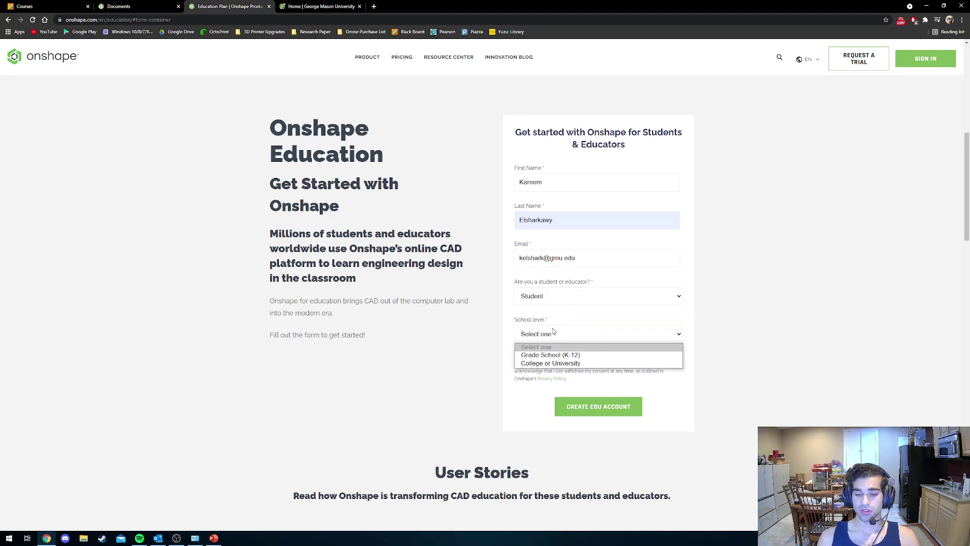
left_click(551, 363)
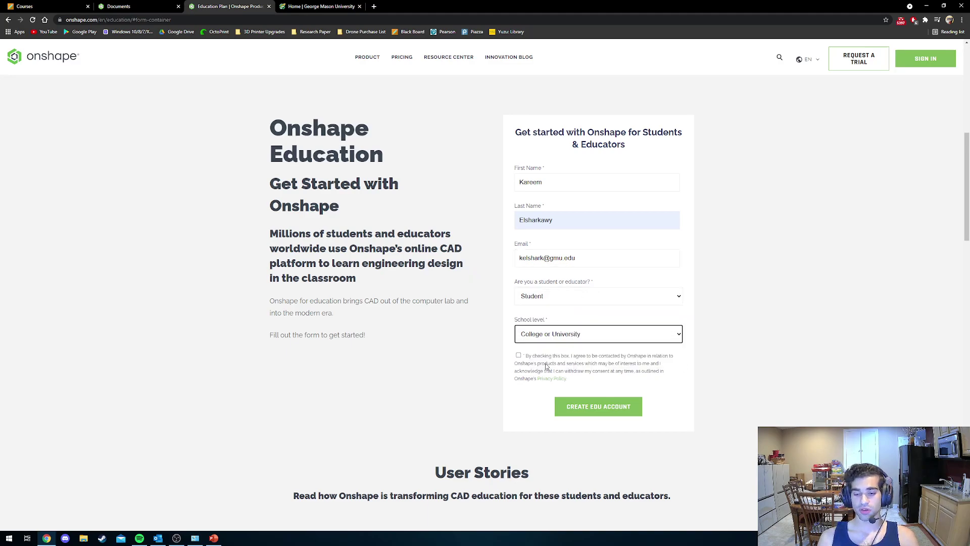
left_click(519, 355)
left_click(571, 407)
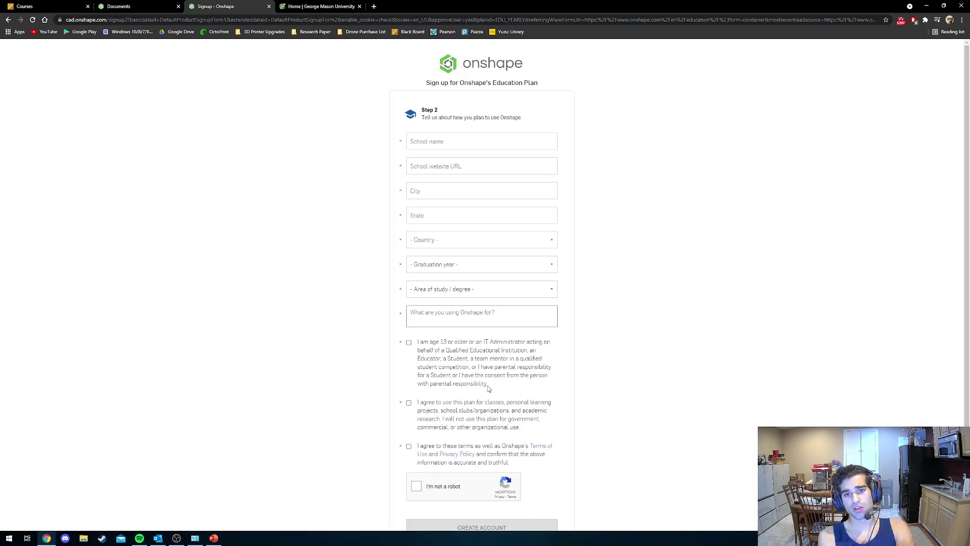
Type 'George Mason University' as the school name and switch to the university's homepage tab.
left_click(448, 139)
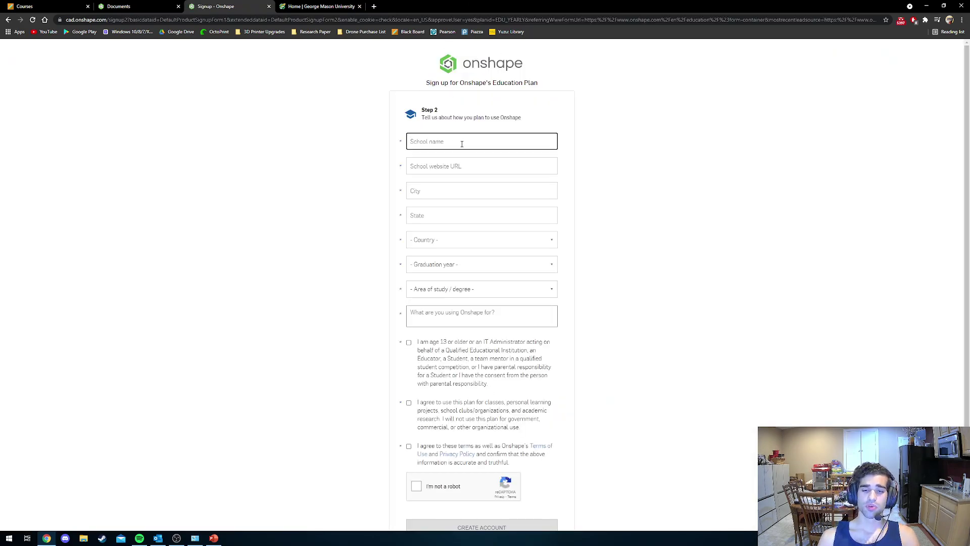
type("Geor")
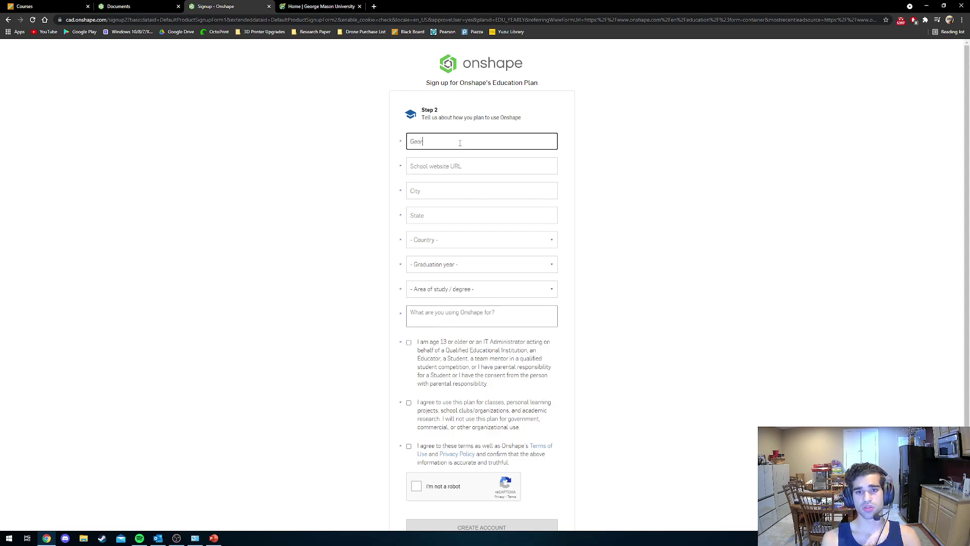
type("ge Mas")
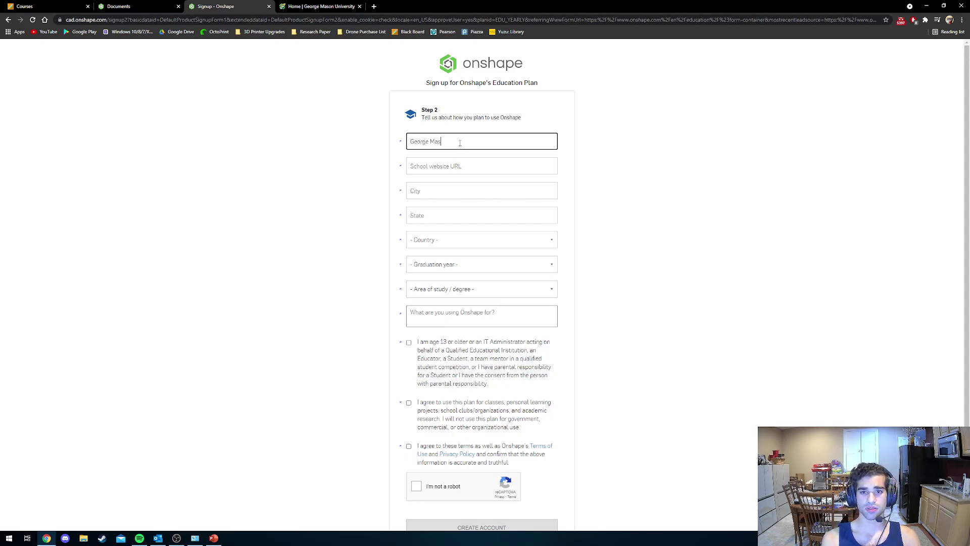
type("on Univer")
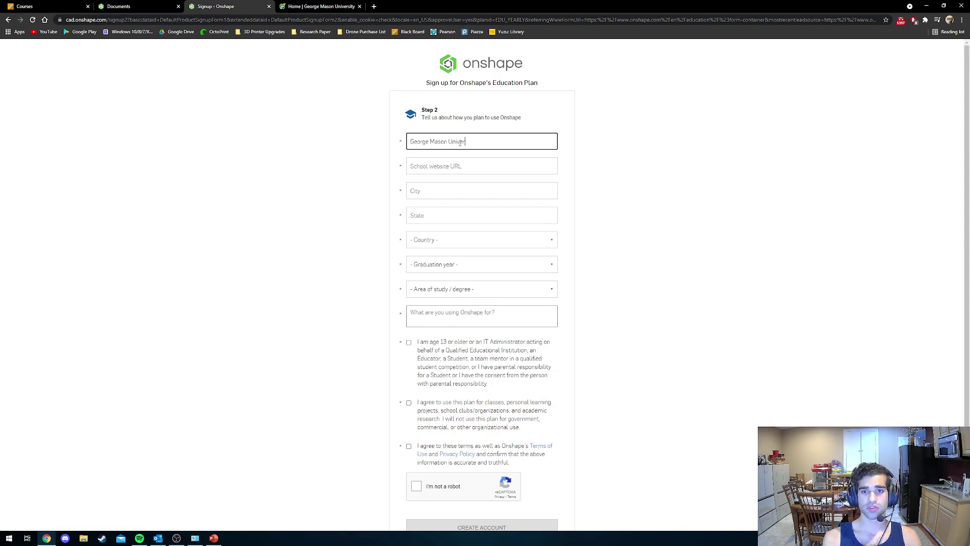
type("sity")
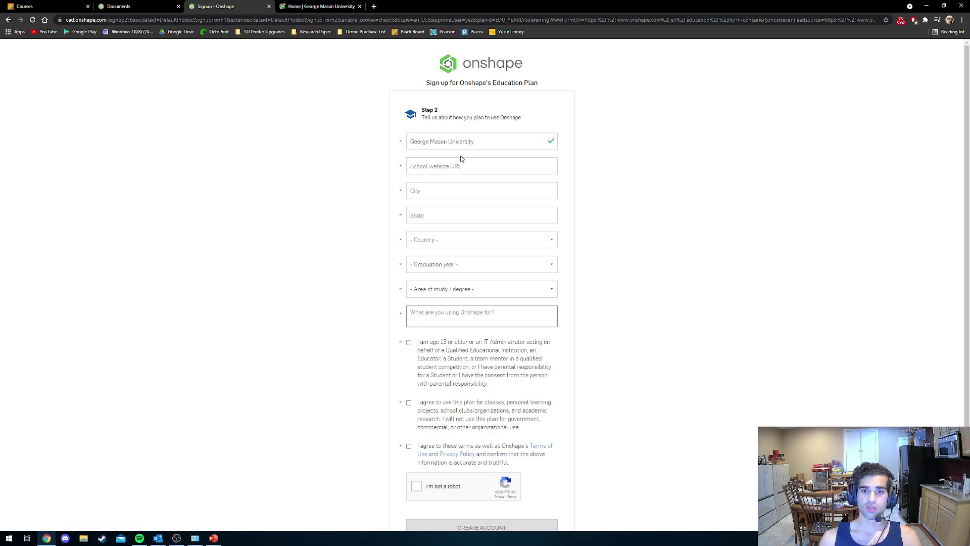
left_click(458, 162)
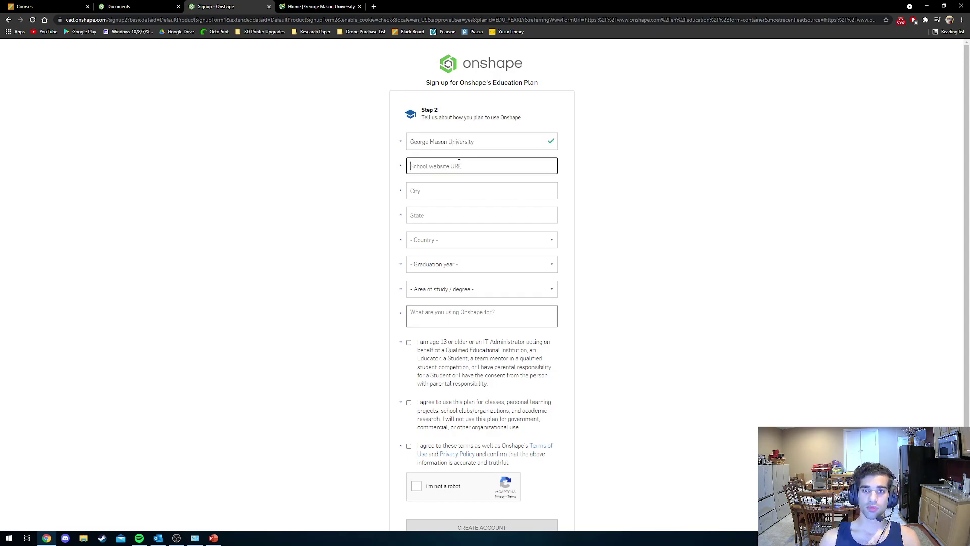
left_click(321, 6)
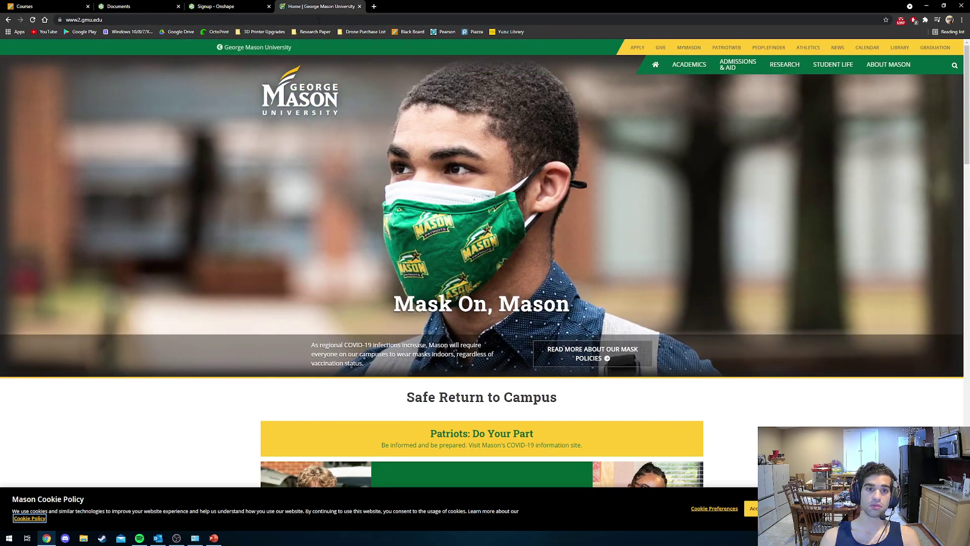
Copy the George Mason University homepage address and return to the Onshape signup tab.
left_click(117, 20)
key("ctrl+c")
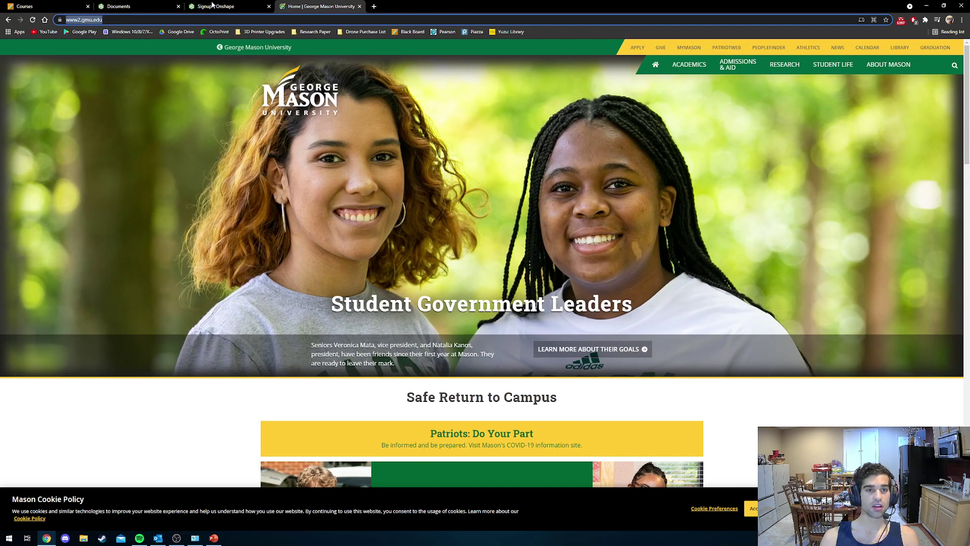
left_click(213, 6)
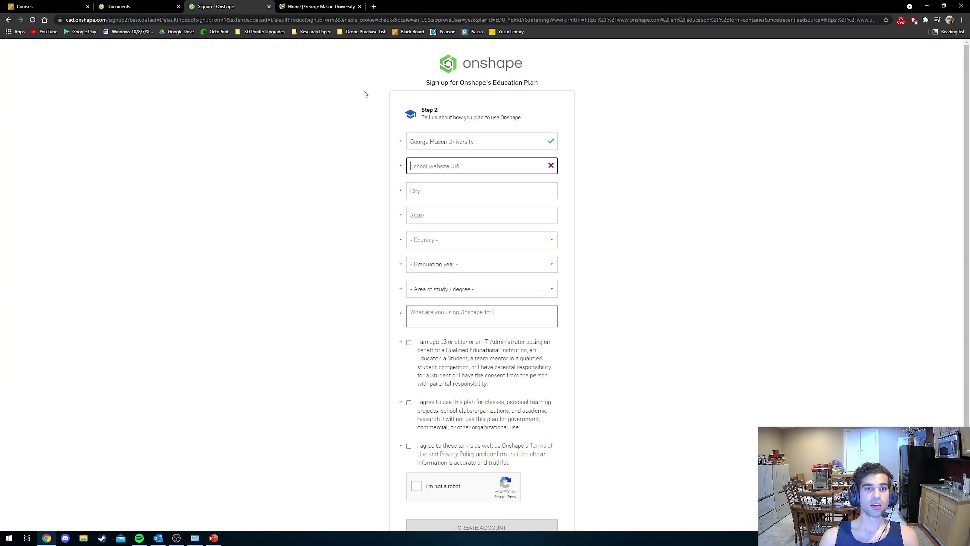
Paste the university's web address as the school website URL, without the trailing slash.
right_click(458, 171)
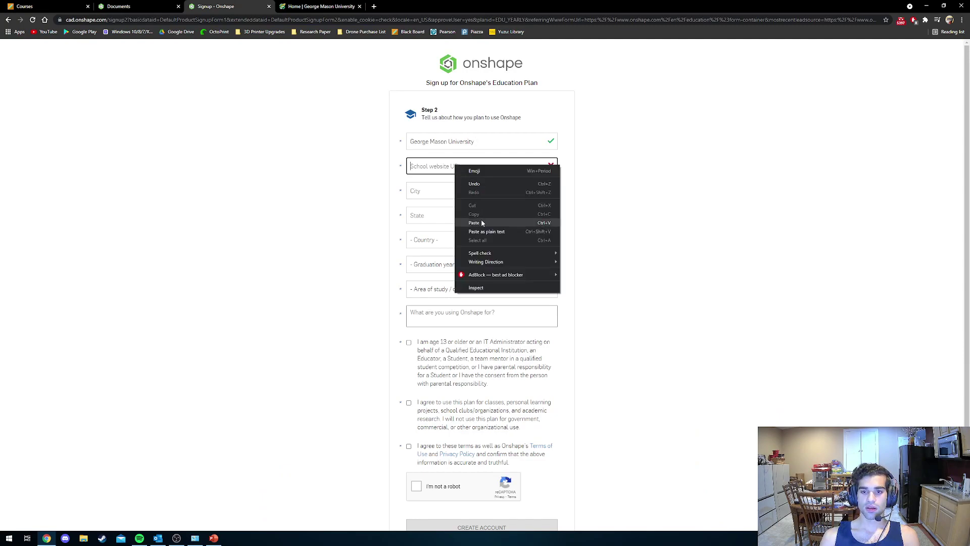
left_click(484, 222)
left_click(455, 195)
left_click(479, 168)
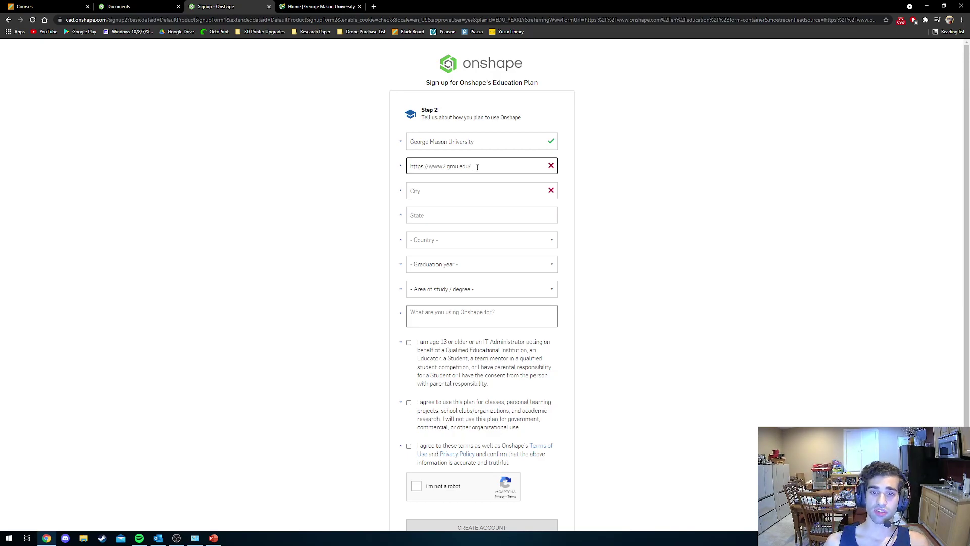
key("BackSpace")
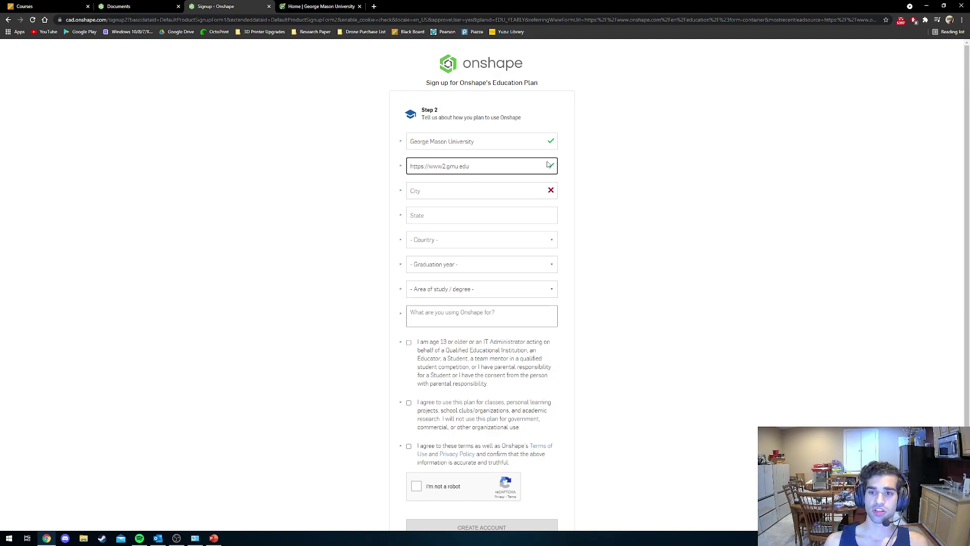
Enter the school's city and state, and set the country to United States.
left_click(427, 198)
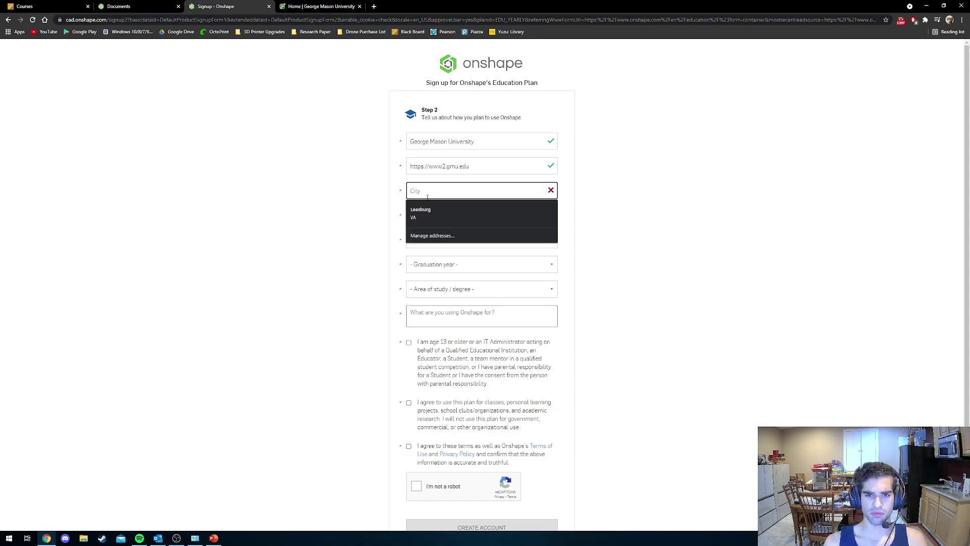
left_click(585, 193)
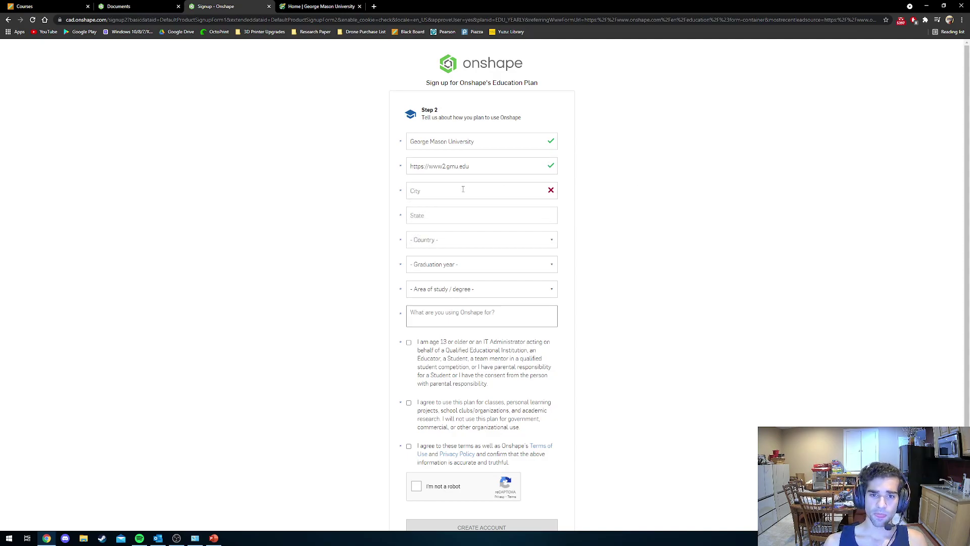
left_click(462, 193)
type("Fairfax")
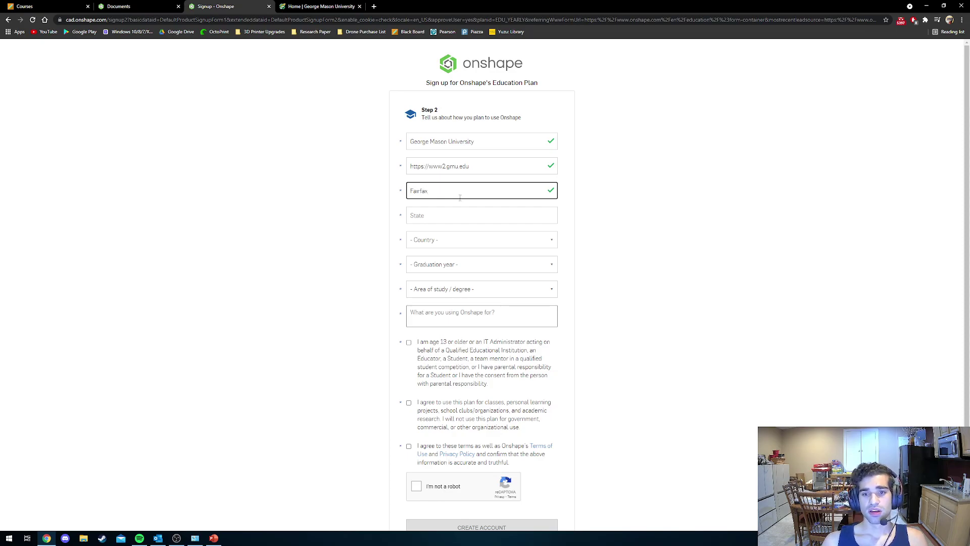
left_click(455, 211)
type("VA")
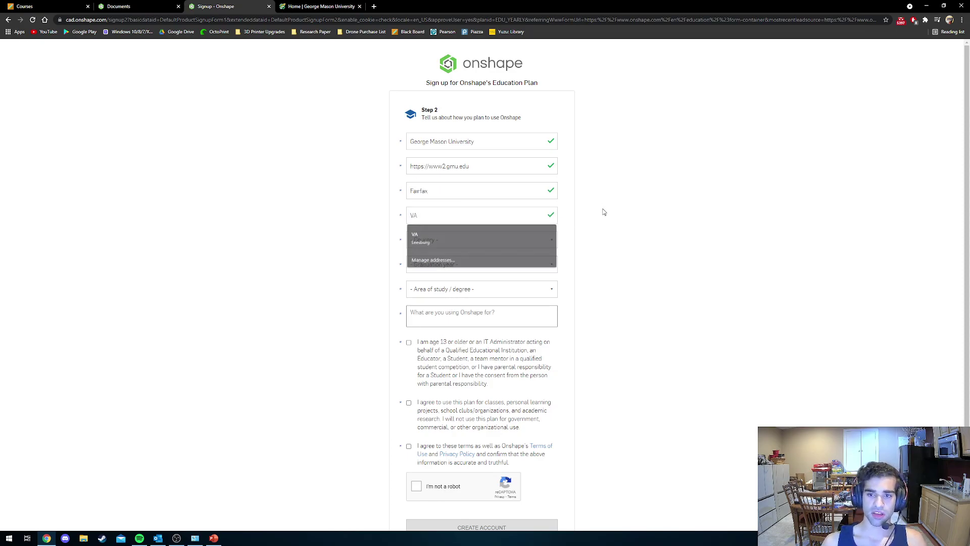
left_click(476, 240)
scroll(440, 303, "down", 5)
scroll(439, 305, "down", 20)
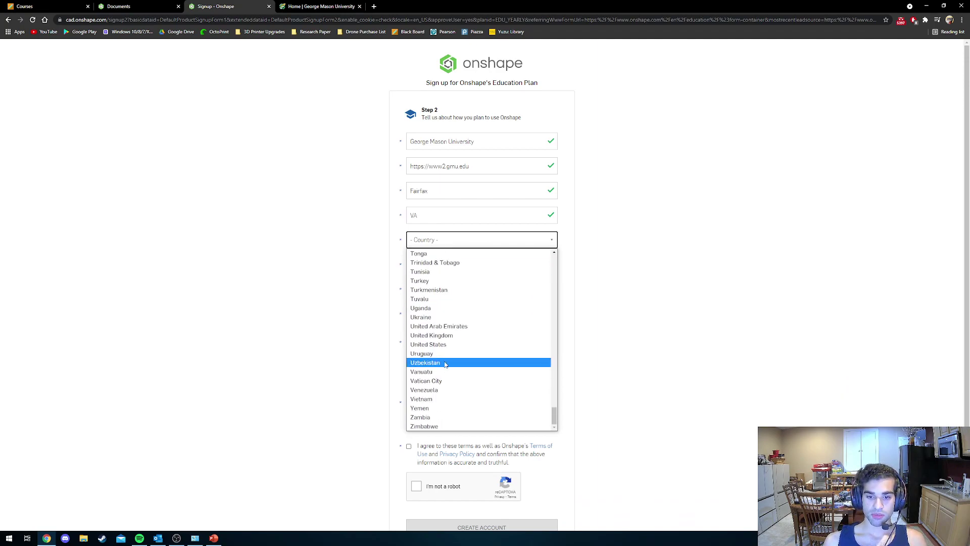
left_click(449, 344)
Set graduation year 2023, area of study Electrical Engineering, and usage 'For school'.
left_click(444, 265)
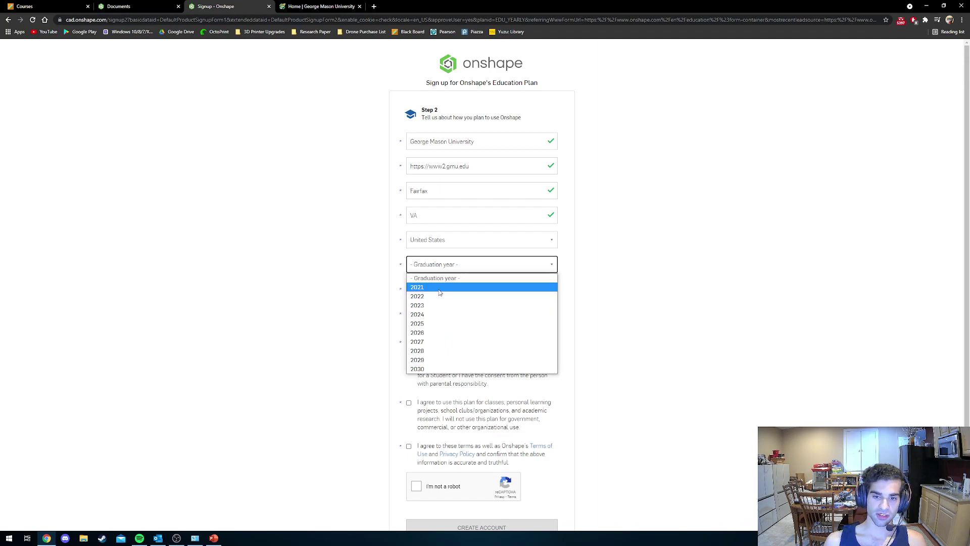
left_click(436, 306)
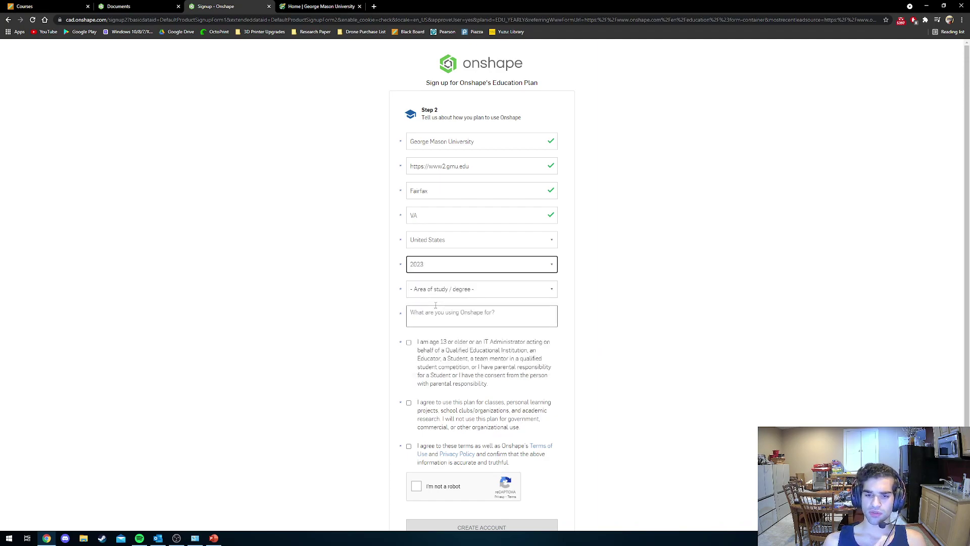
left_click(440, 290)
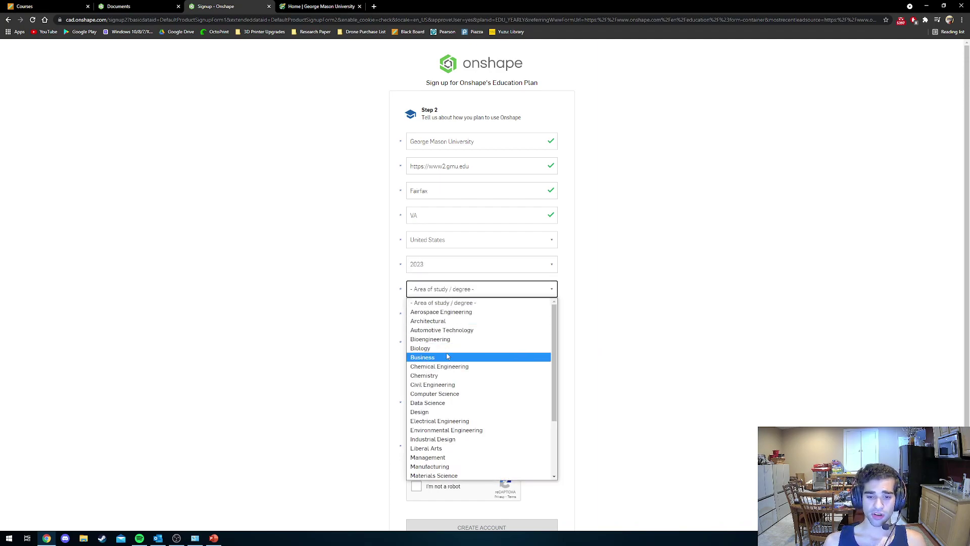
scroll(447, 357, "down", 3)
scroll(446, 357, "up", 3)
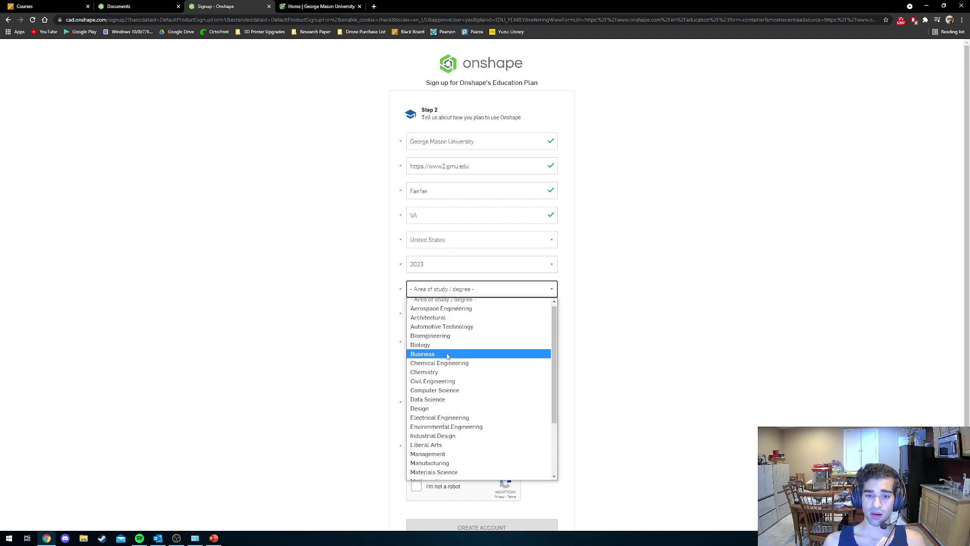
left_click(442, 422)
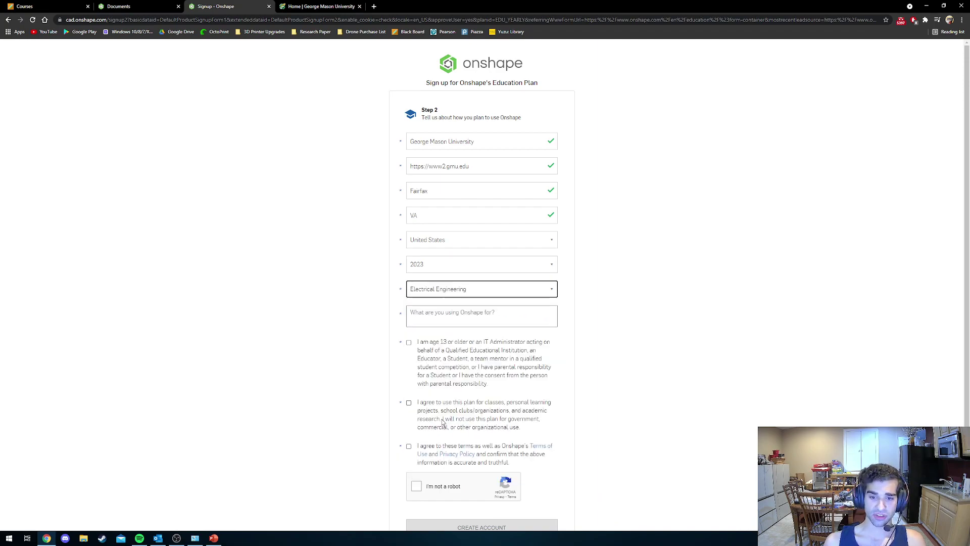
left_click(435, 317)
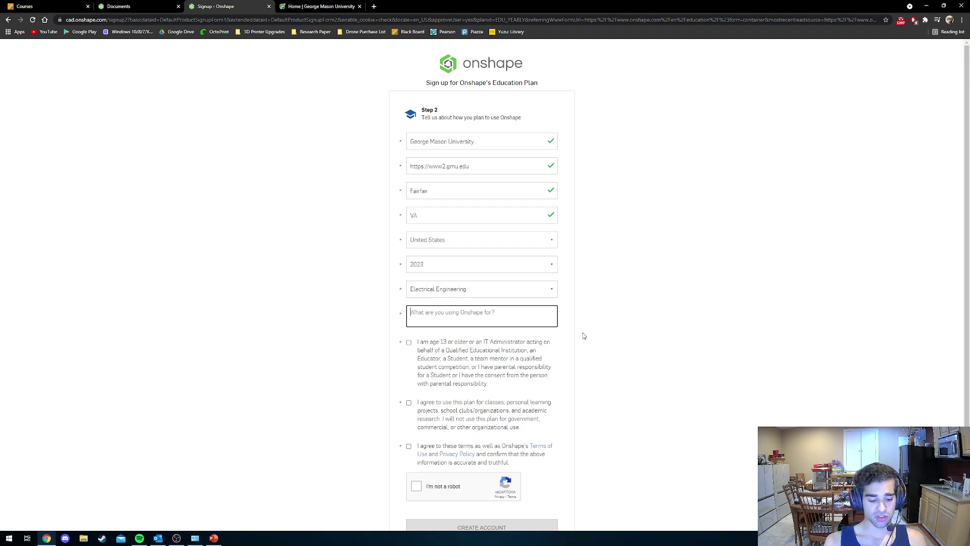
type("For")
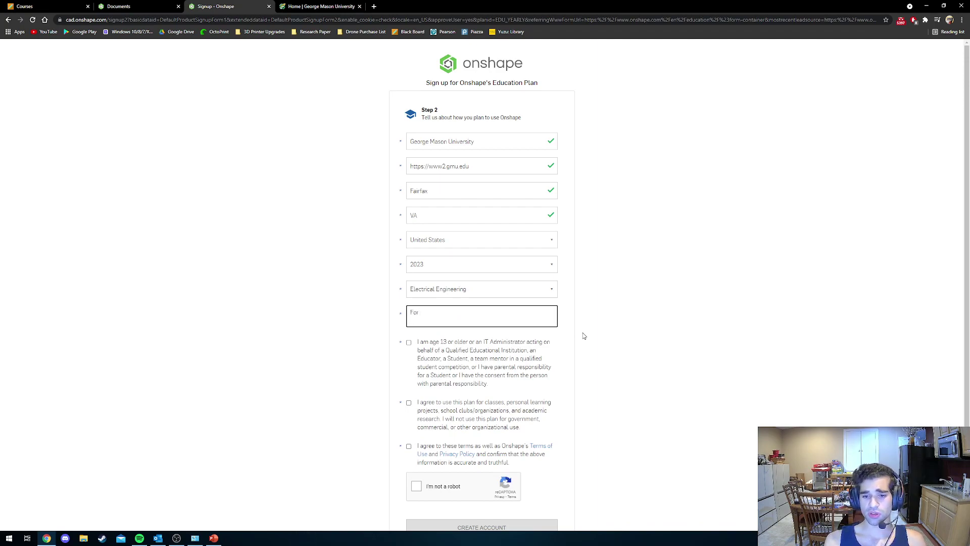
type(" school")
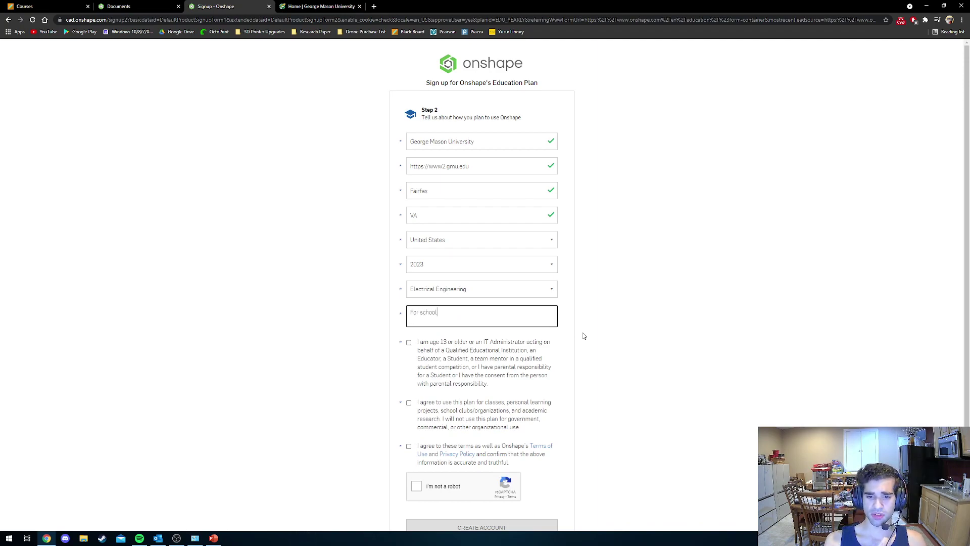
Accept the eligibility, education-only and terms agreements, pass reCAPTCHA, and create the account.
left_click(409, 343)
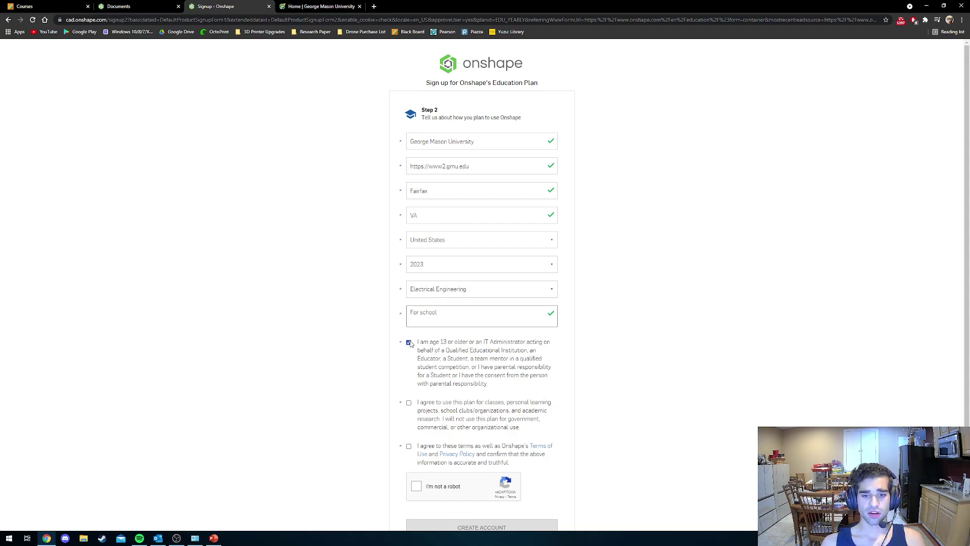
left_click(408, 403)
scroll(409, 404, "down", 1)
left_click(408, 409)
scroll(410, 412, "down", 1)
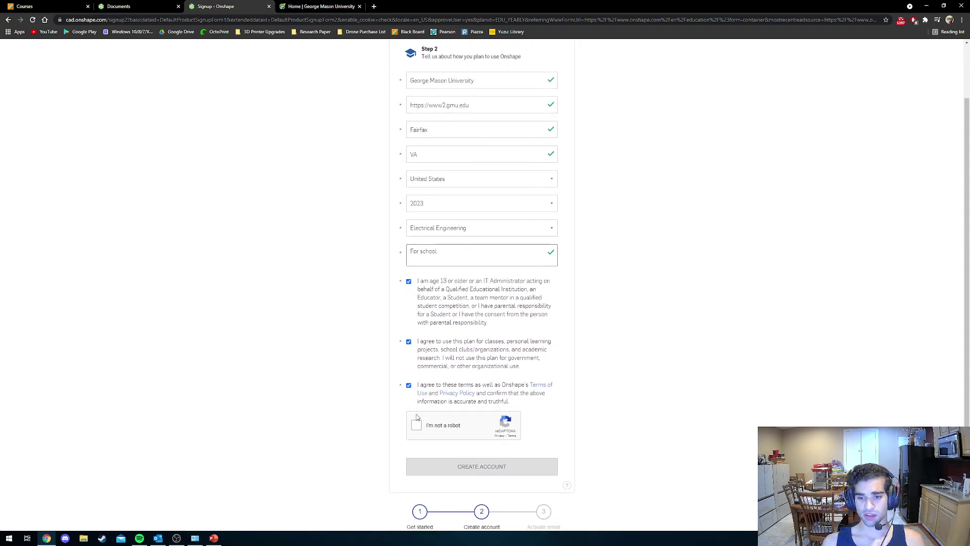
left_click(417, 424)
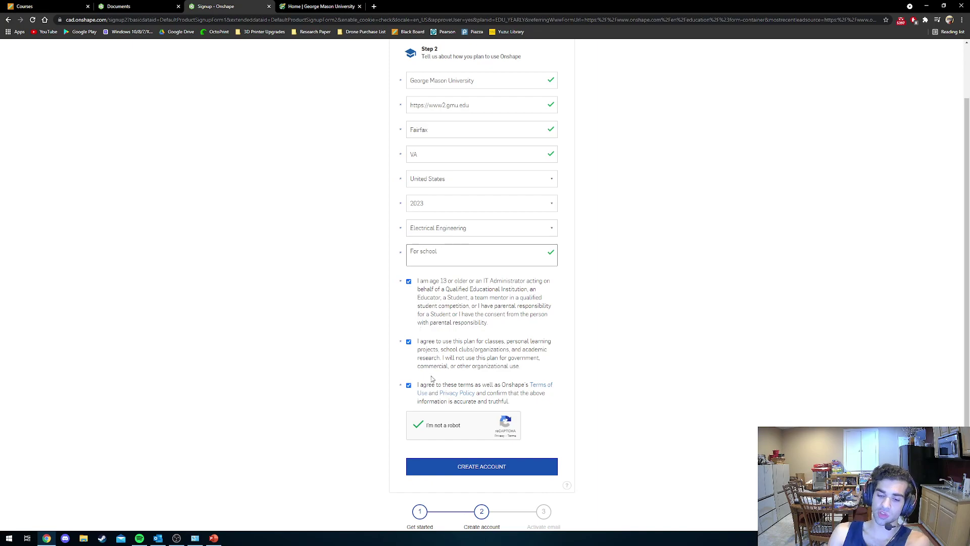
left_click(456, 468)
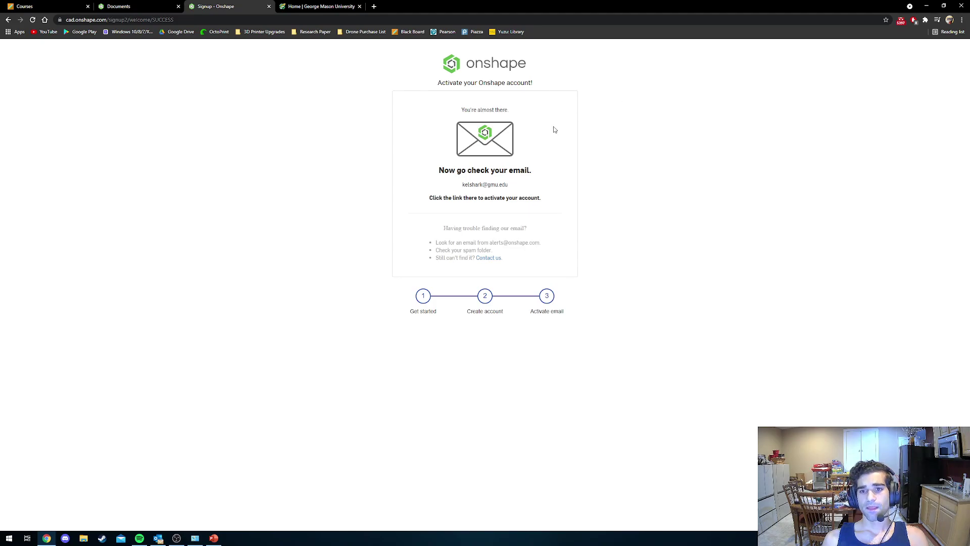
Open Outlook from the taskbar to look for the activation email.
left_click(158, 536)
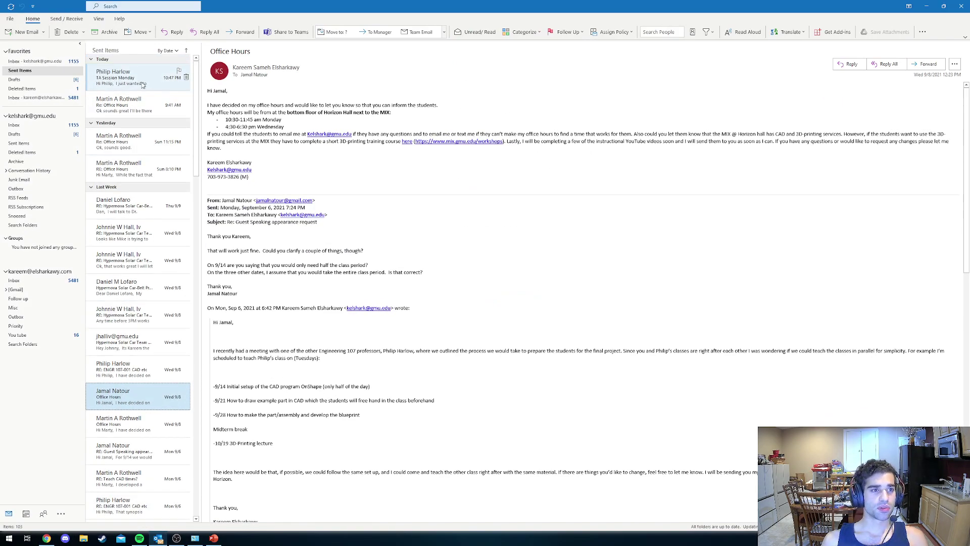
left_click(35, 60)
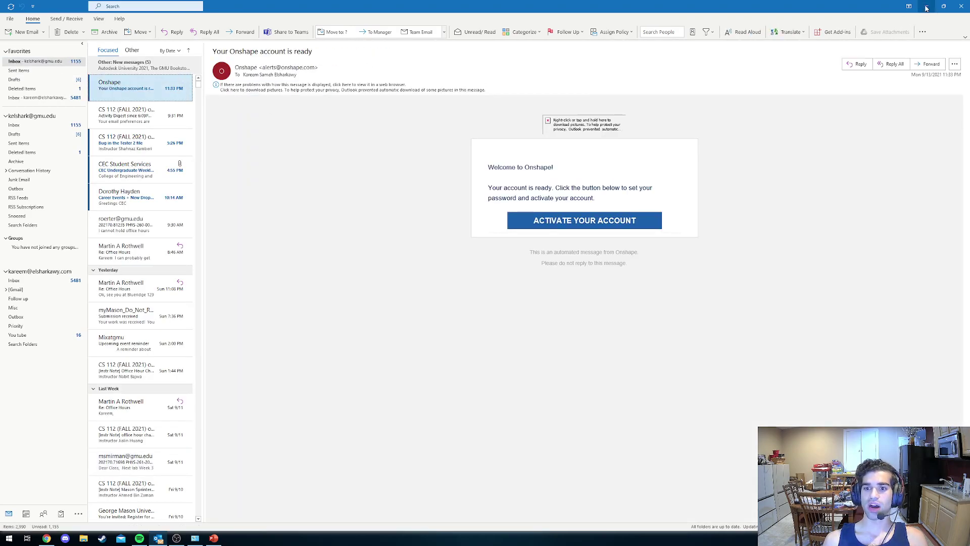
left_click(926, 8)
left_click(138, 8)
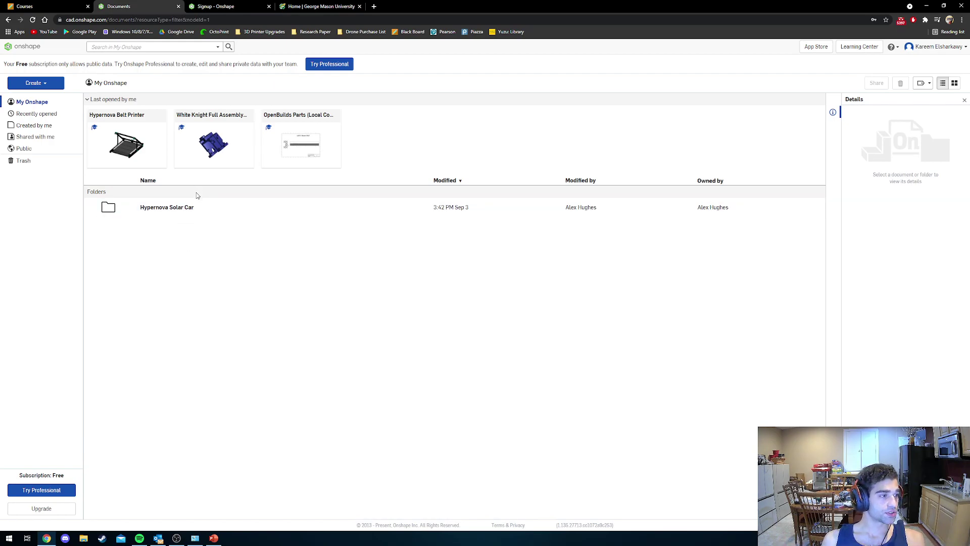
Create a new public document named 'Part 1 :D' from the Create menu.
left_click(48, 87)
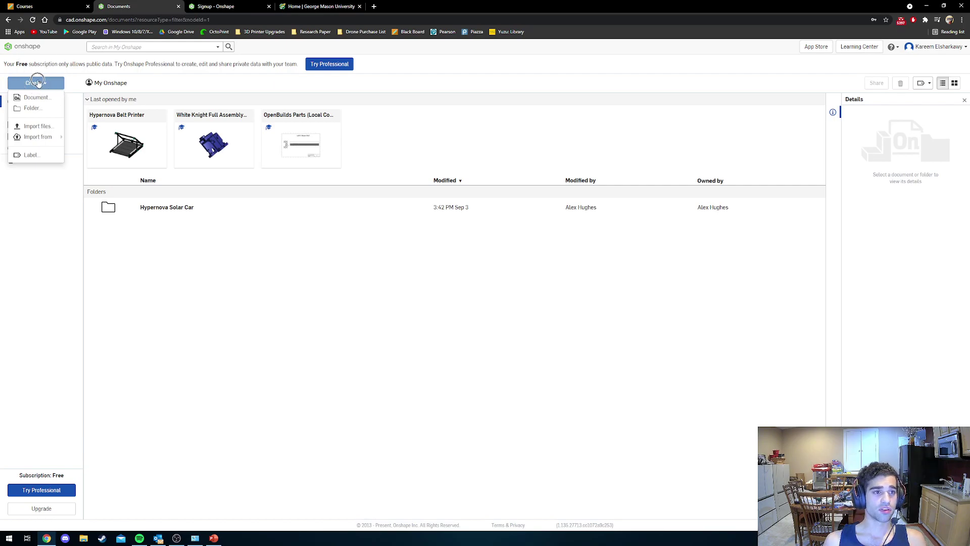
left_click(36, 98)
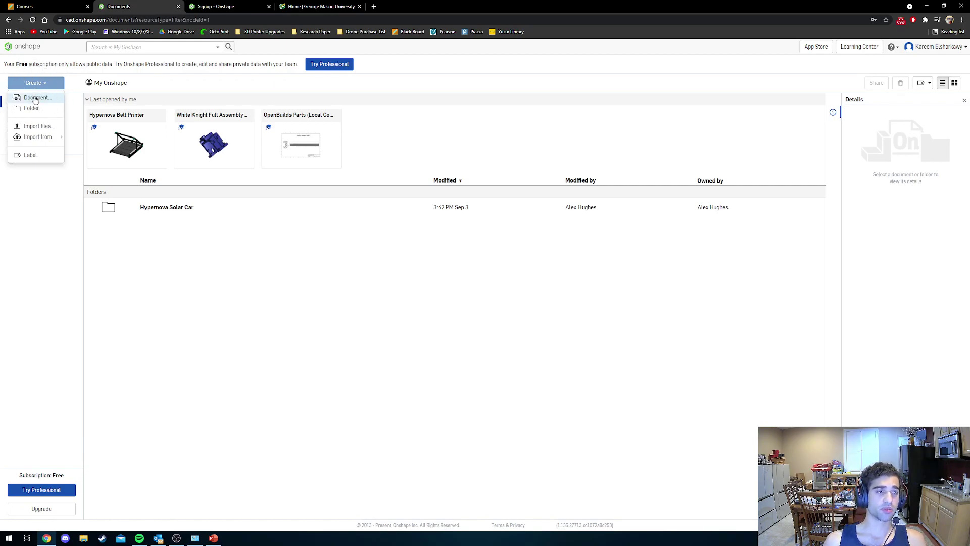
left_click(36, 99)
type("P")
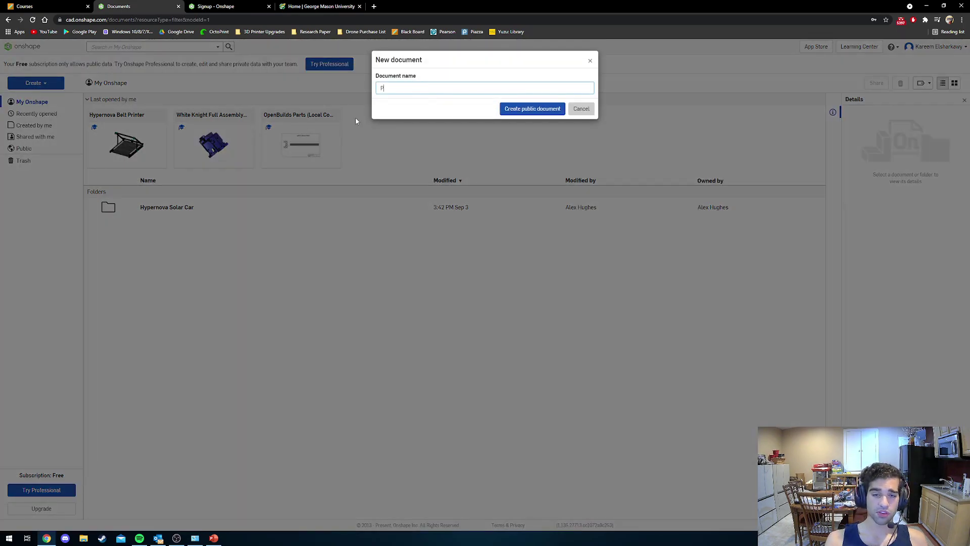
type("art 1 D")
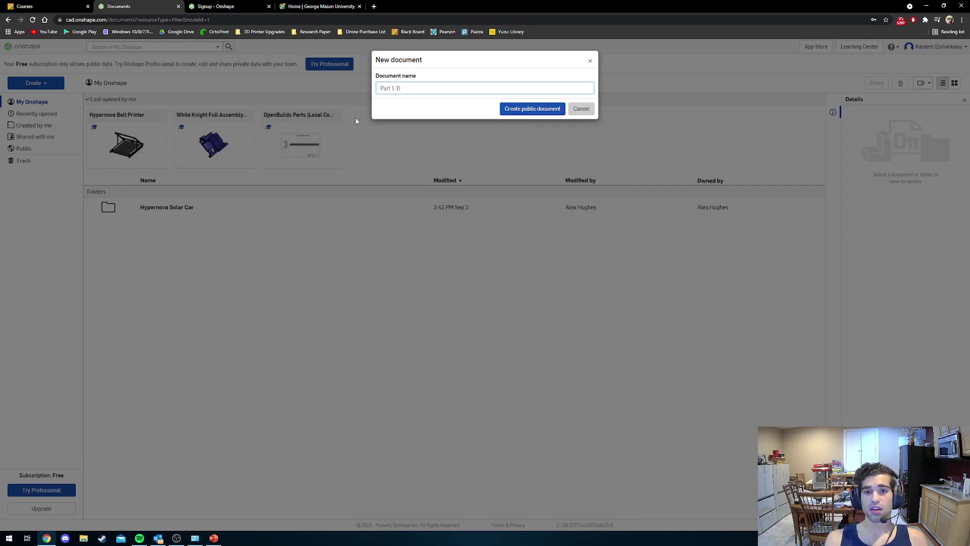
key("Return")
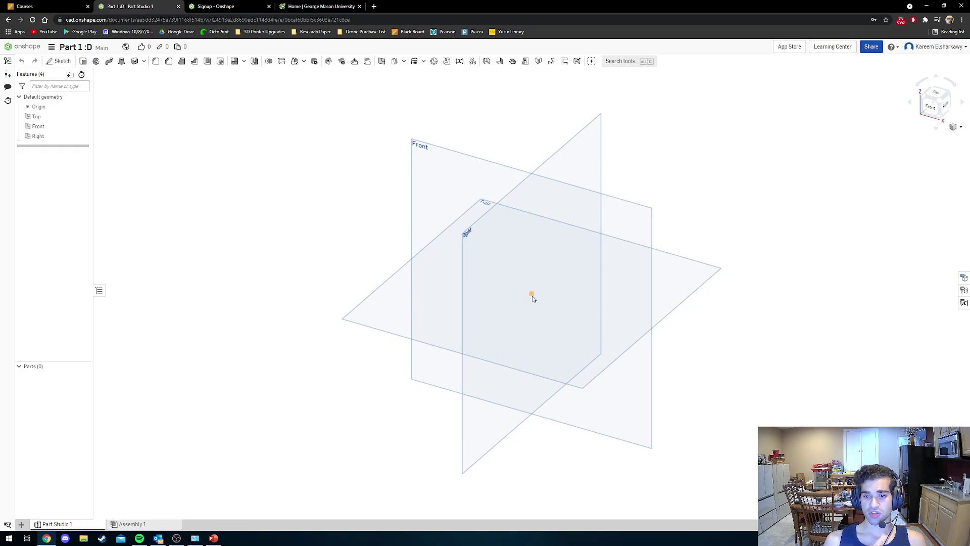
key("ctrl")
key("ctrl")
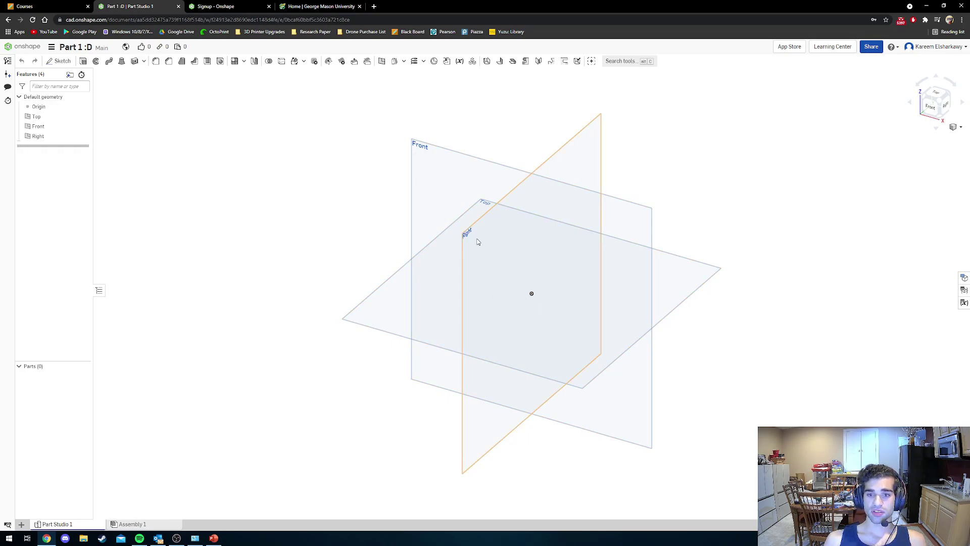
key("ctrl")
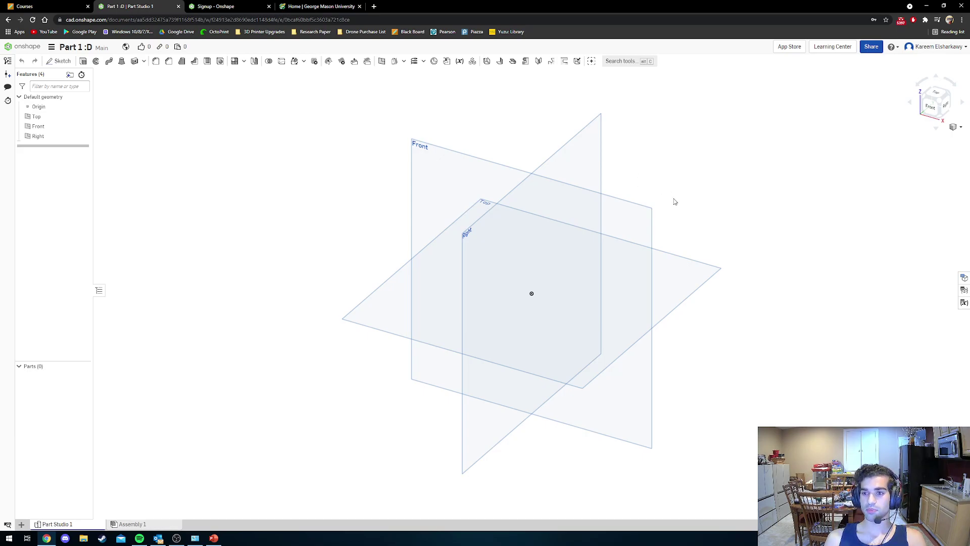
left_click_drag(672, 199, 665, 209)
right_click_drag(667, 209, 512, 294)
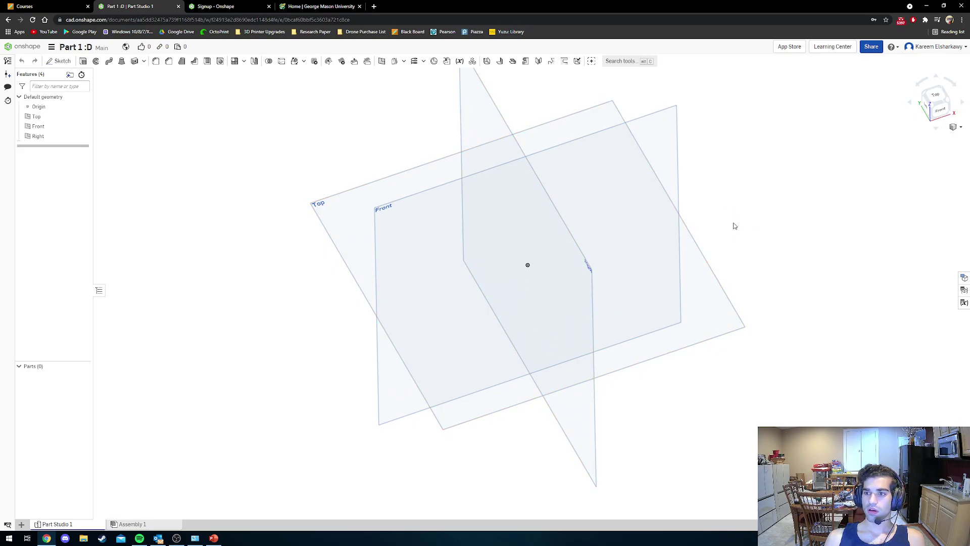
middle_click_drag(725, 221, 662, 279)
scroll(578, 297, "down", 4)
scroll(579, 298, "up", 2)
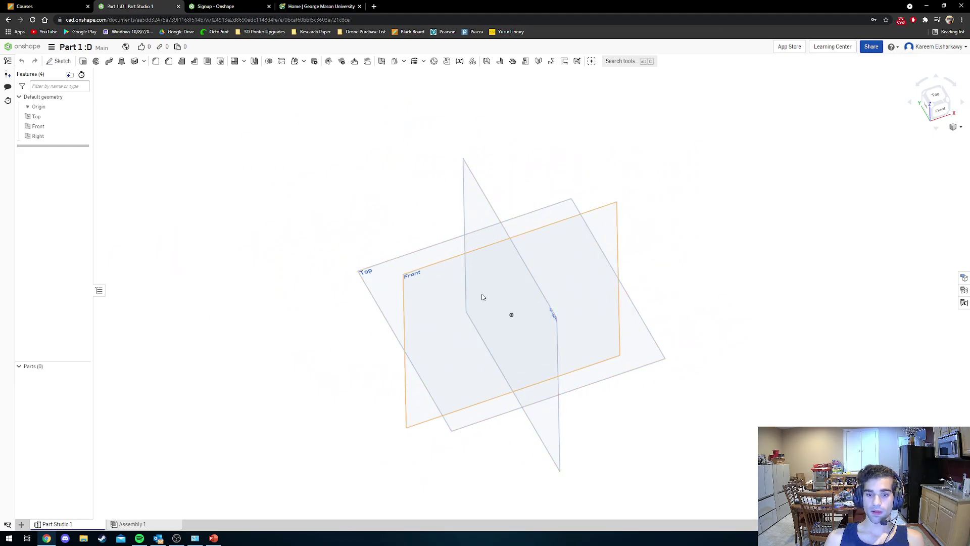
scroll(475, 293, "down", 3)
scroll(478, 294, "up", 3)
scroll(494, 295, "down", 1)
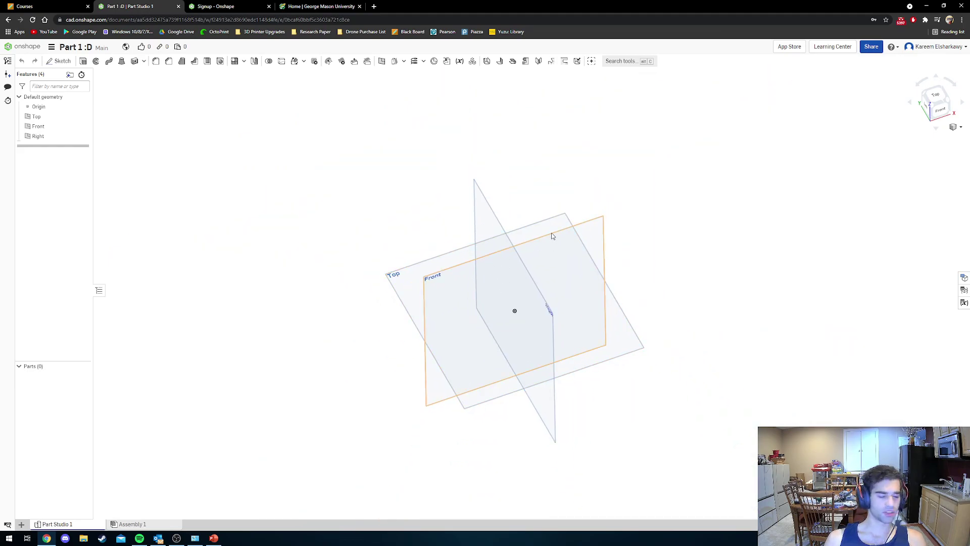
mouse_move(564, 218)
right_mouse_down()
mouse_move(553, 229)
mouse_move(568, 218)
right_mouse_up()
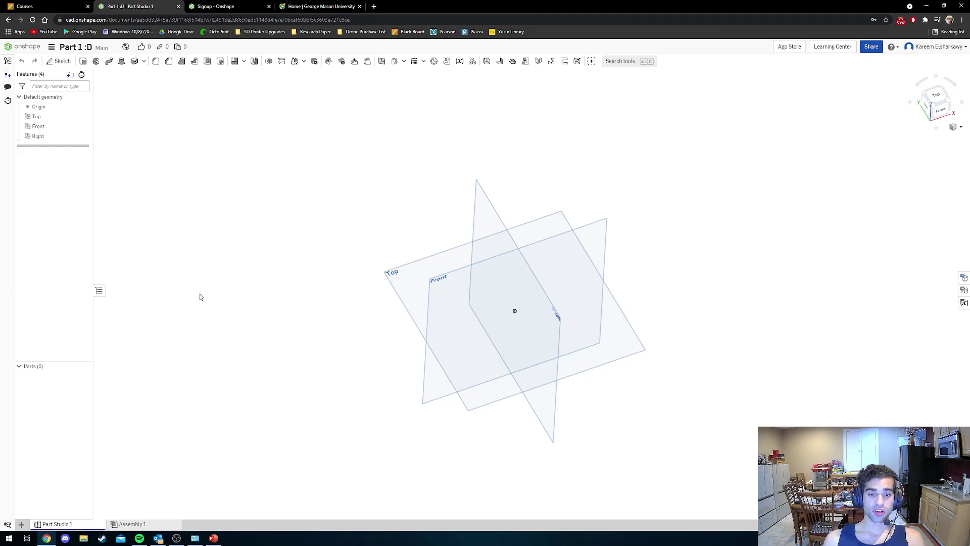
Hide the Front and Right planes and view the Top plane straight from above.
left_click(437, 288)
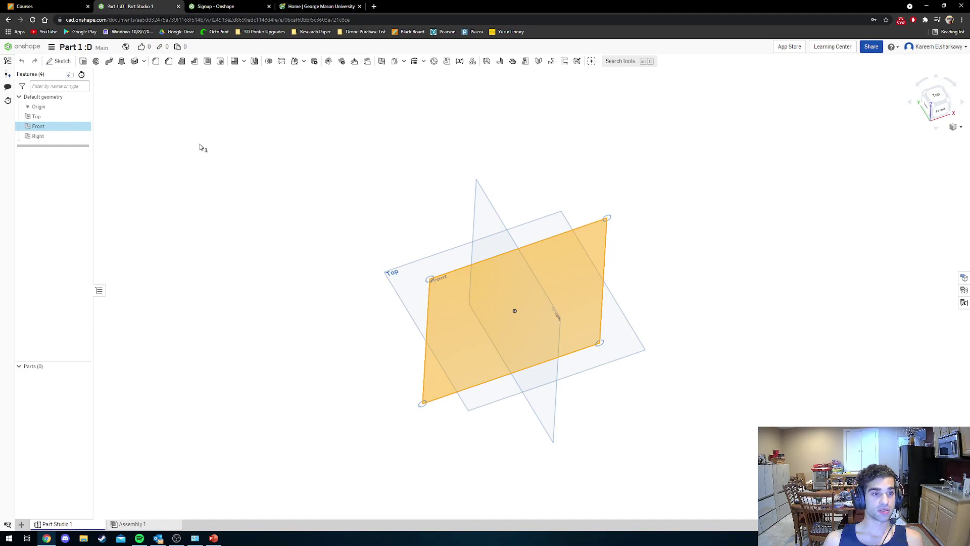
left_click(243, 159)
left_click(454, 279)
left_click(490, 211)
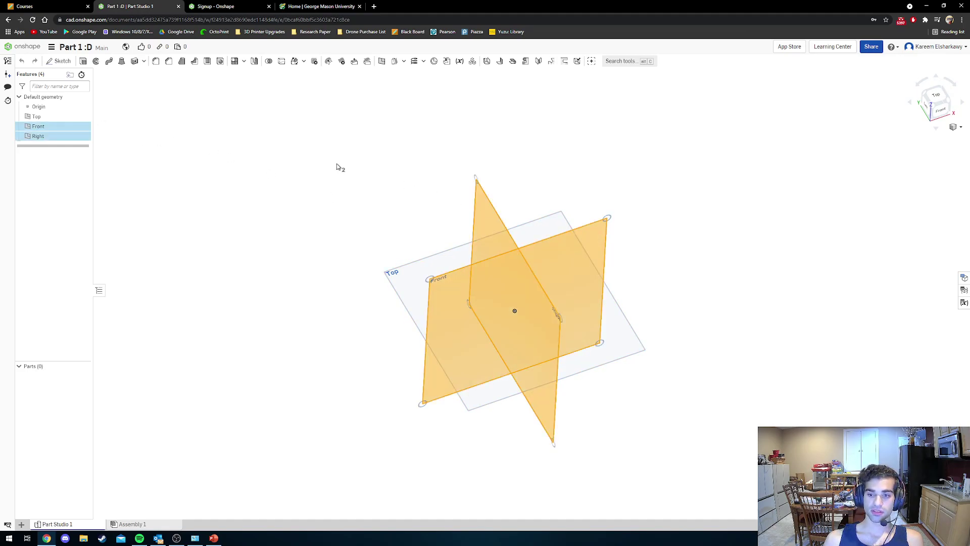
left_click(346, 176)
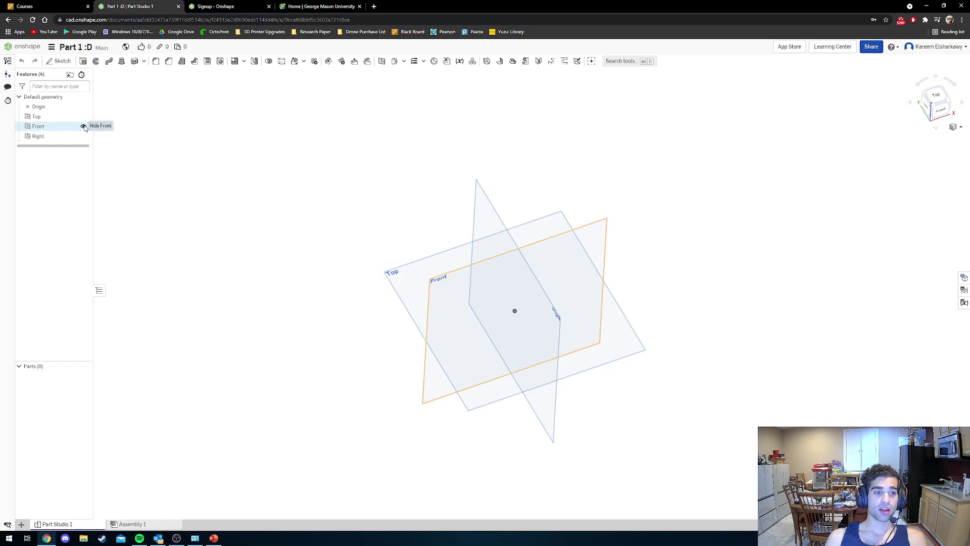
key("ctrl")
key("ctrl")
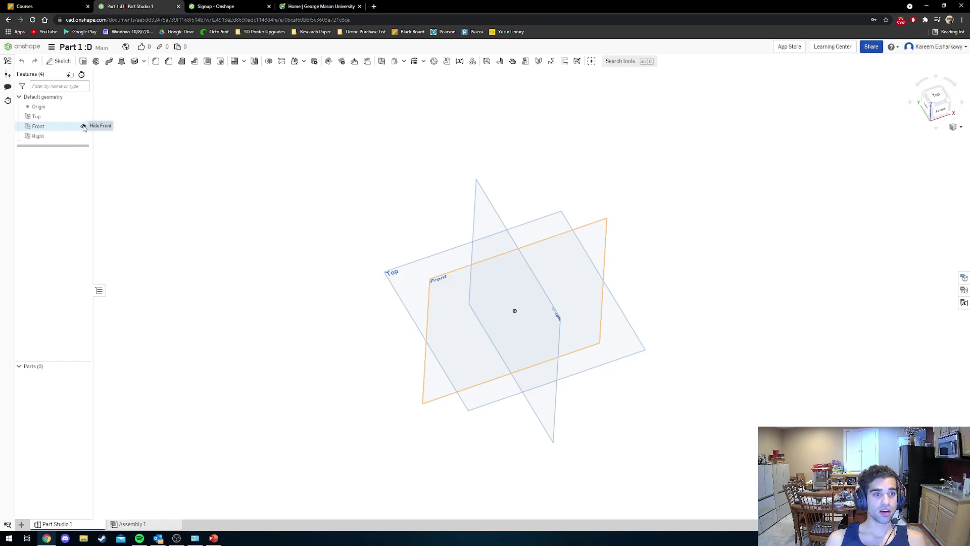
left_click(84, 127)
key("ctrl")
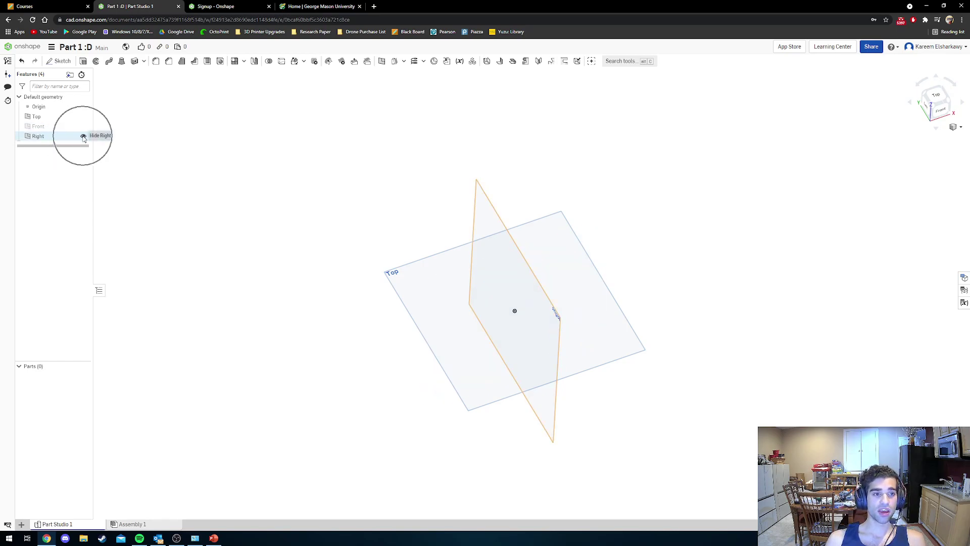
left_click(83, 136)
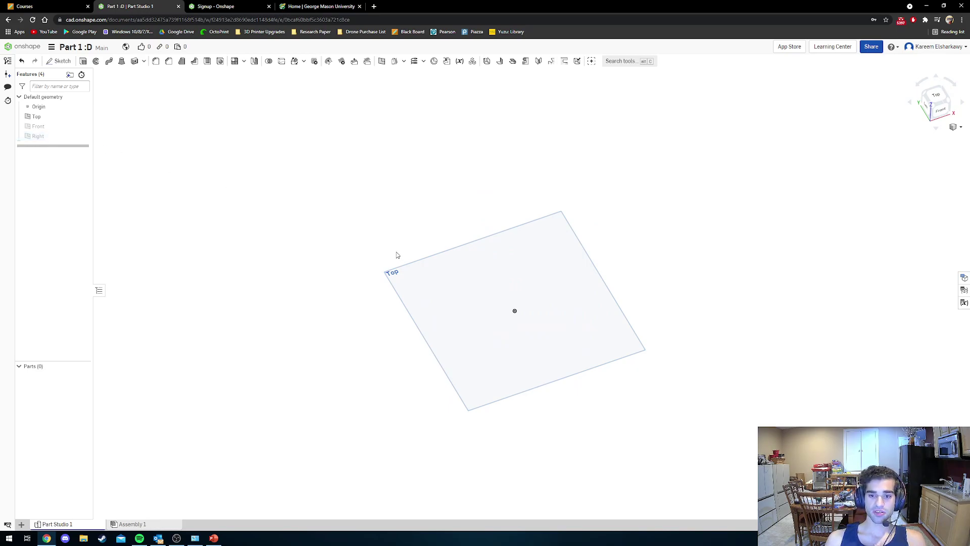
left_click(934, 99)
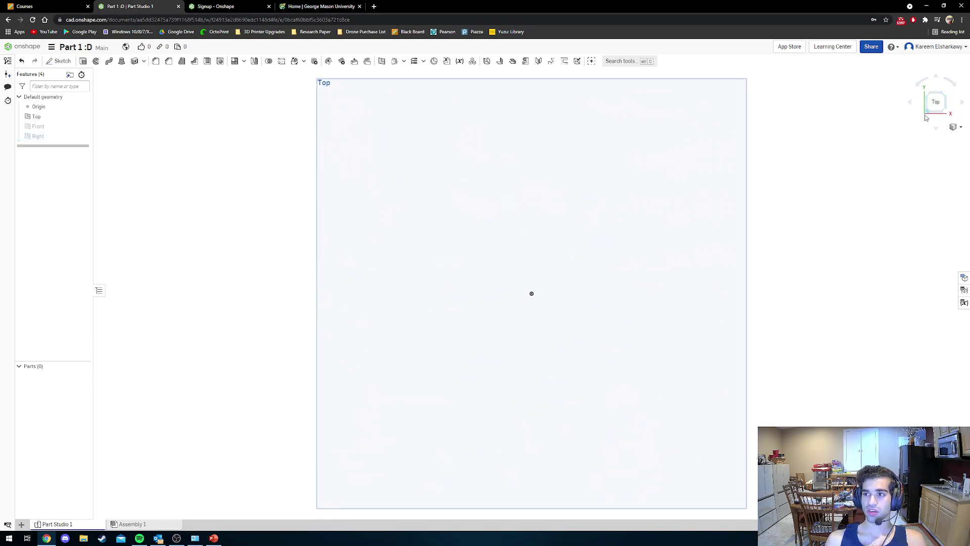
key("ctrl")
key("ctrl")
key("ctrl")
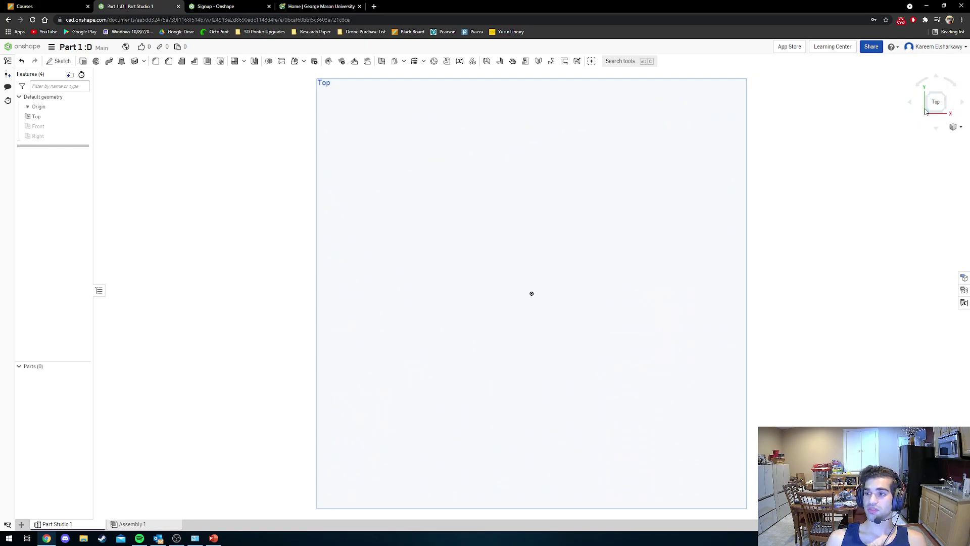
left_click(926, 111)
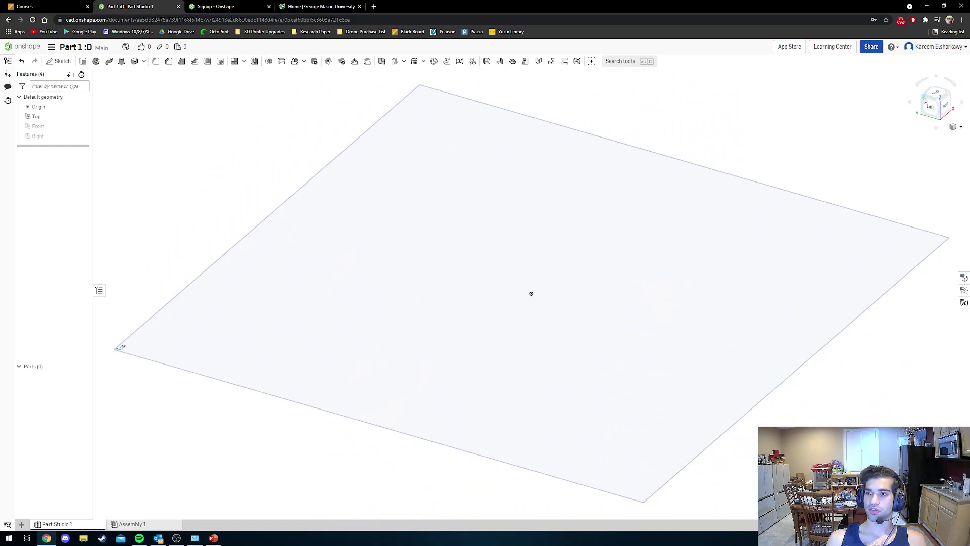
left_click(924, 100)
left_click(925, 99)
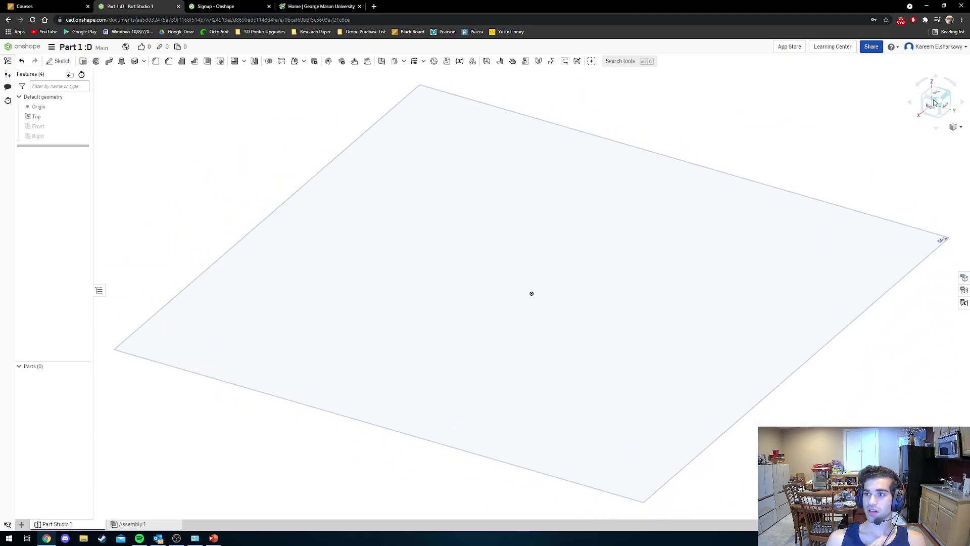
left_click(935, 96)
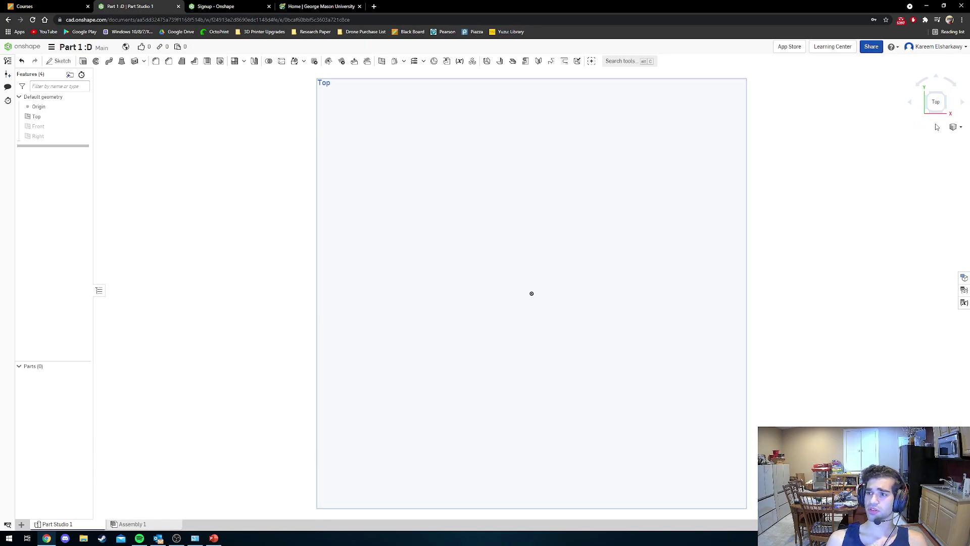
left_click(936, 129)
left_click(937, 130)
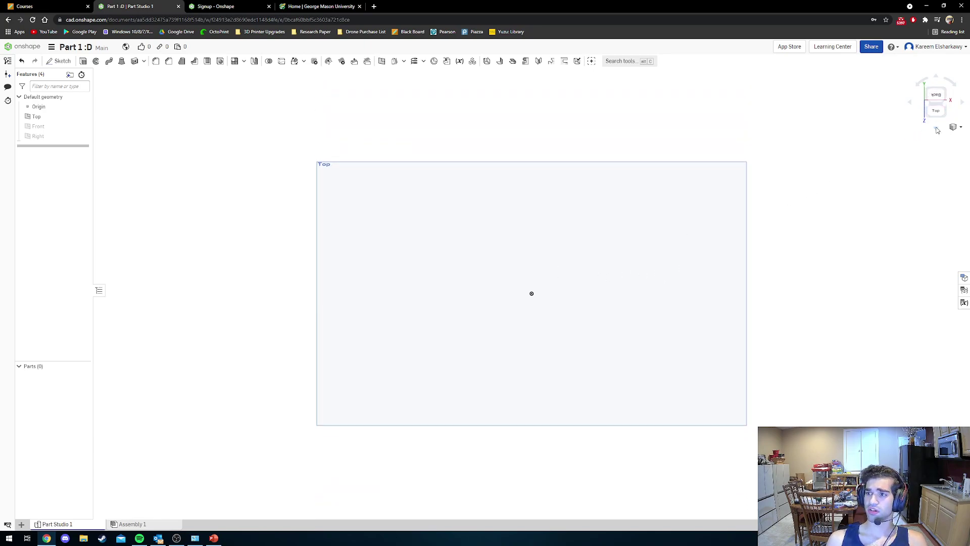
left_click(939, 77)
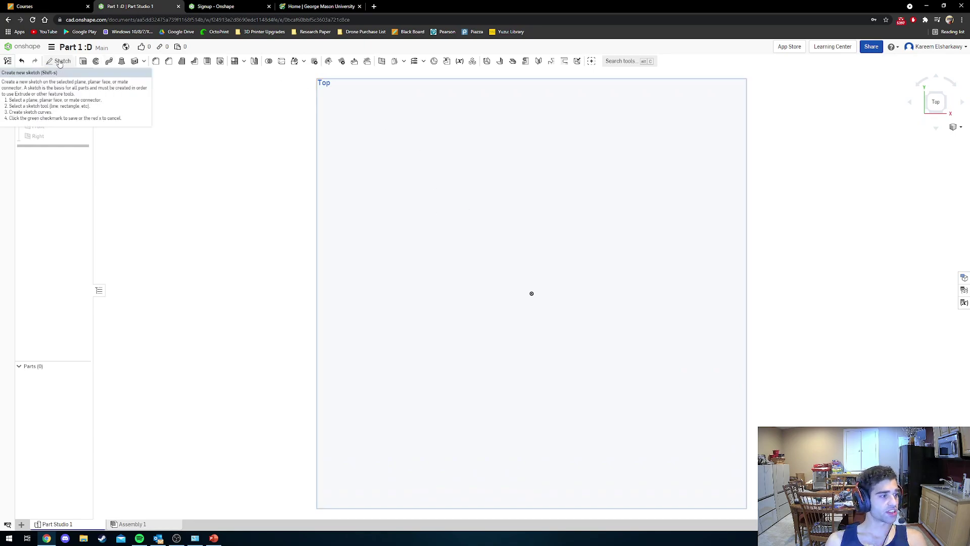
Start a sketch on the Top plane with the Corner rectangle tool and bring the PowerPoint dimensions slide alongside.
left_click(59, 62)
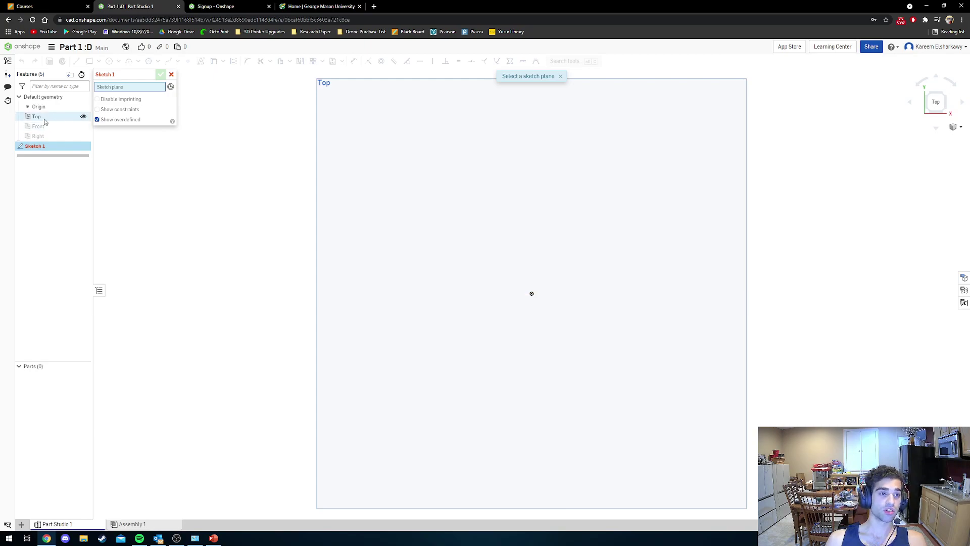
left_click(393, 122)
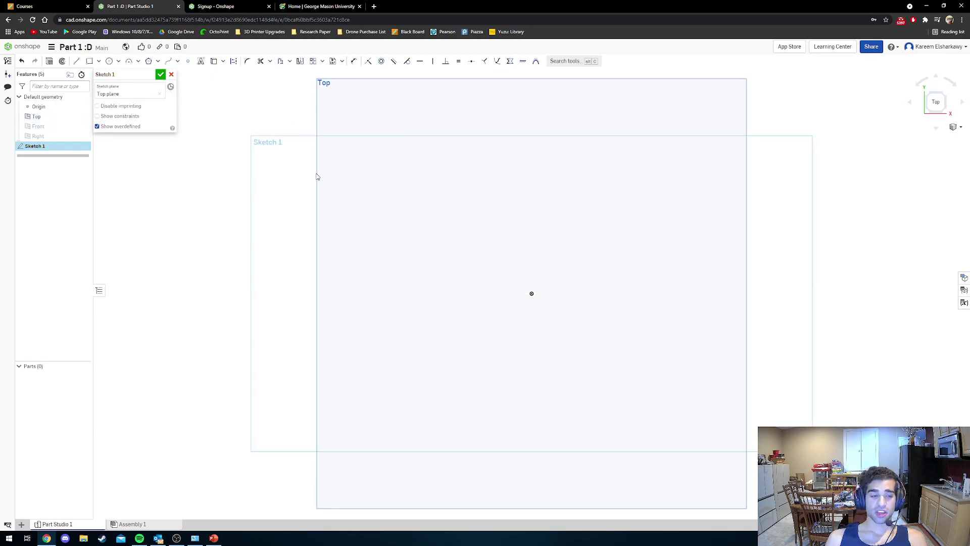
left_click(90, 61)
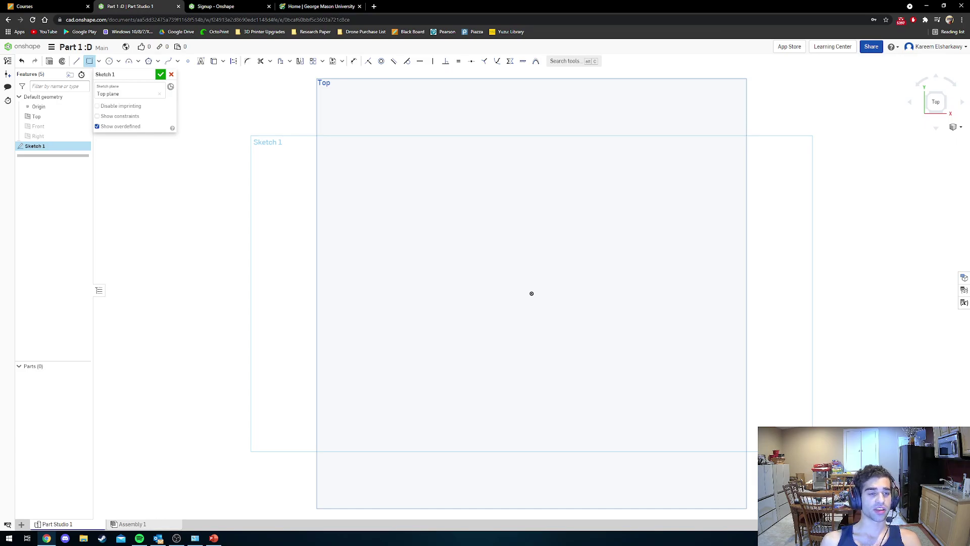
left_click_drag(0, 71, 228, 42)
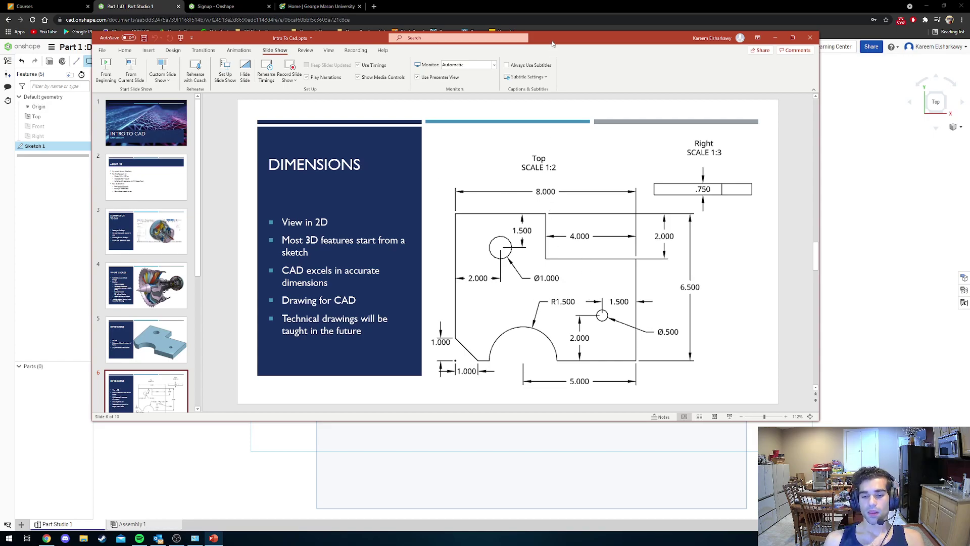
Move the PowerPoint slide window off the left edge of the screen.
left_click_drag(552, 44, 0, 106)
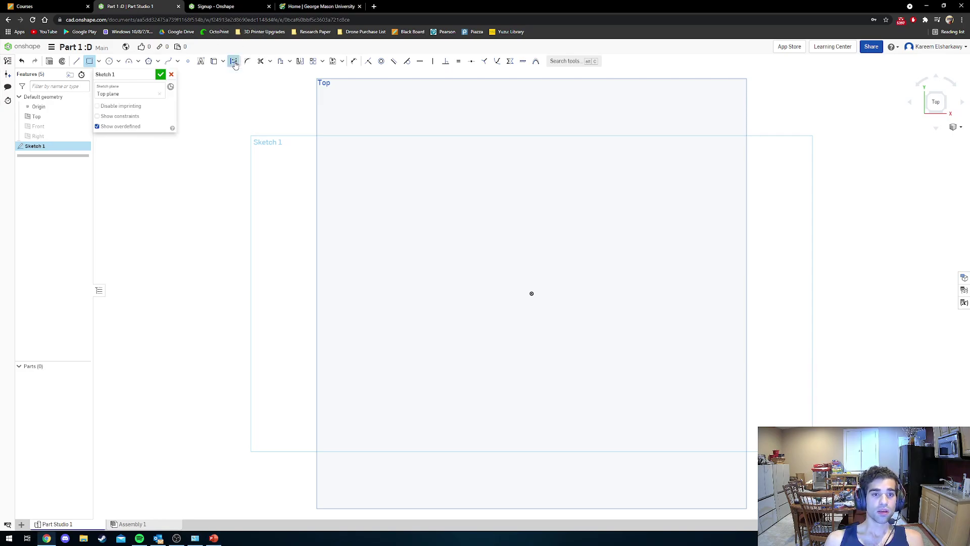
Draw a construction corner rectangle from the origin, roughly 9.925 by 8.361.
left_click(234, 62)
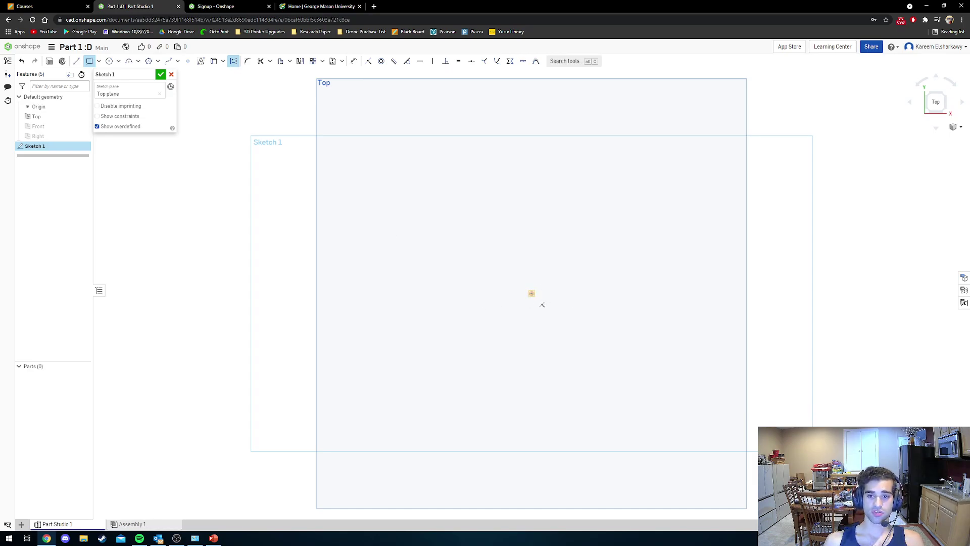
left_click(531, 293)
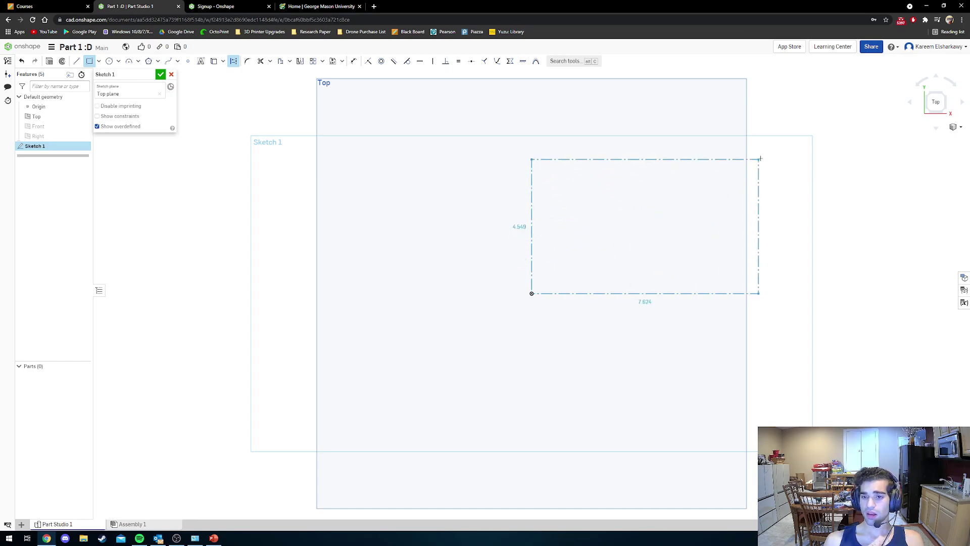
left_click(816, 110)
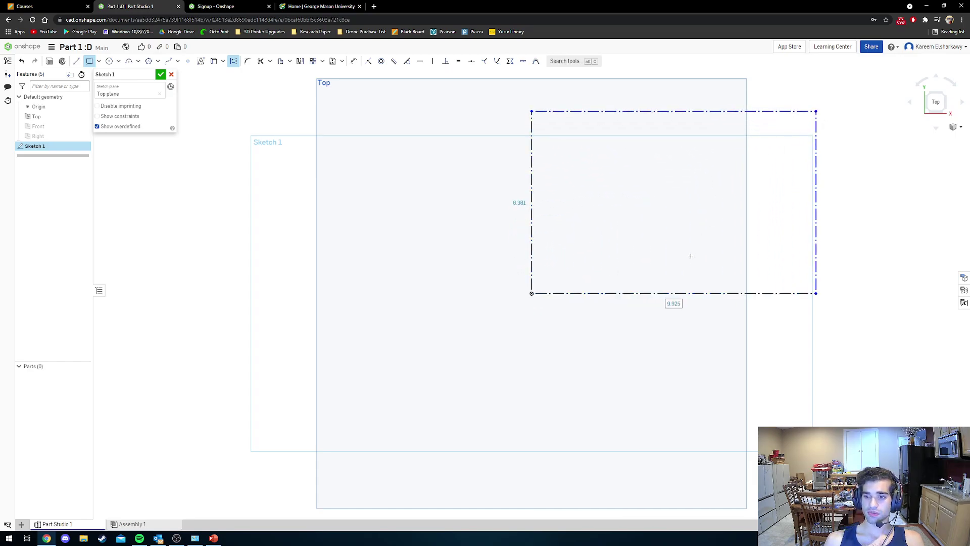
scroll(691, 263, "down", 3)
scroll(692, 263, "up", 2)
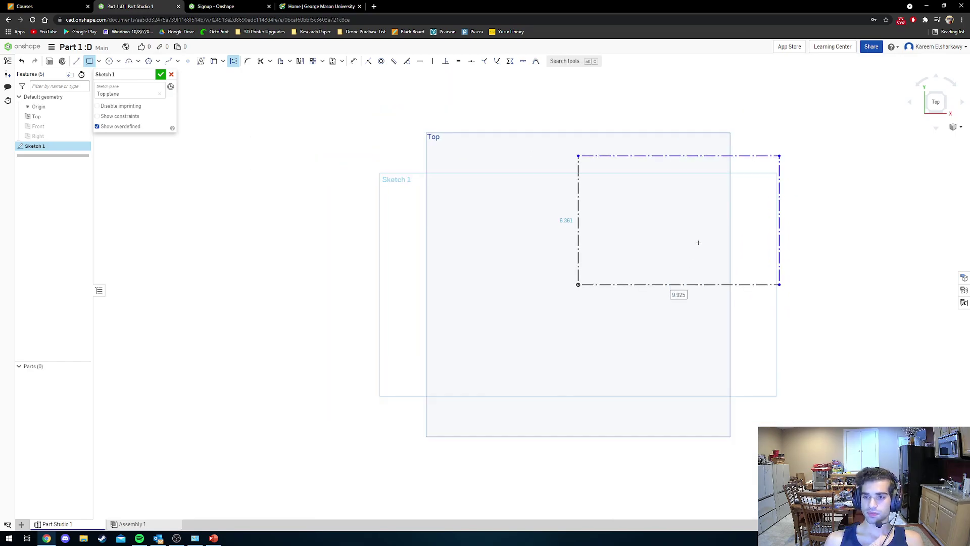
middle_click_drag(695, 231, 462, 292)
scroll(468, 292, "up", 1)
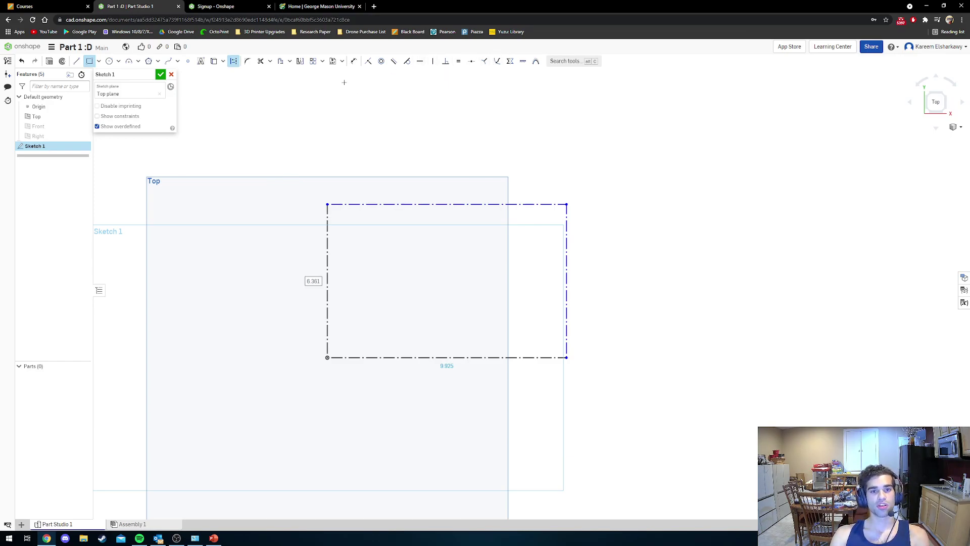
key("Escape")
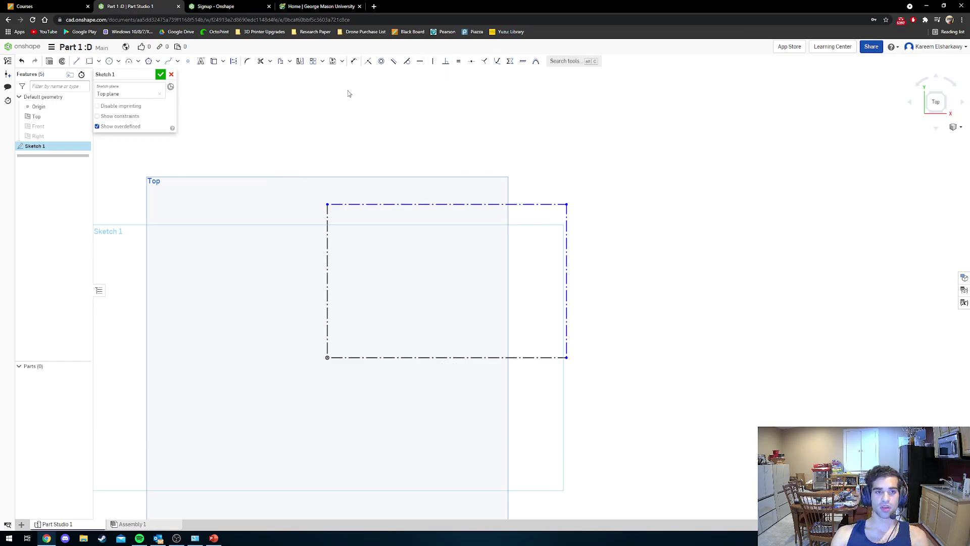
left_click(351, 62)
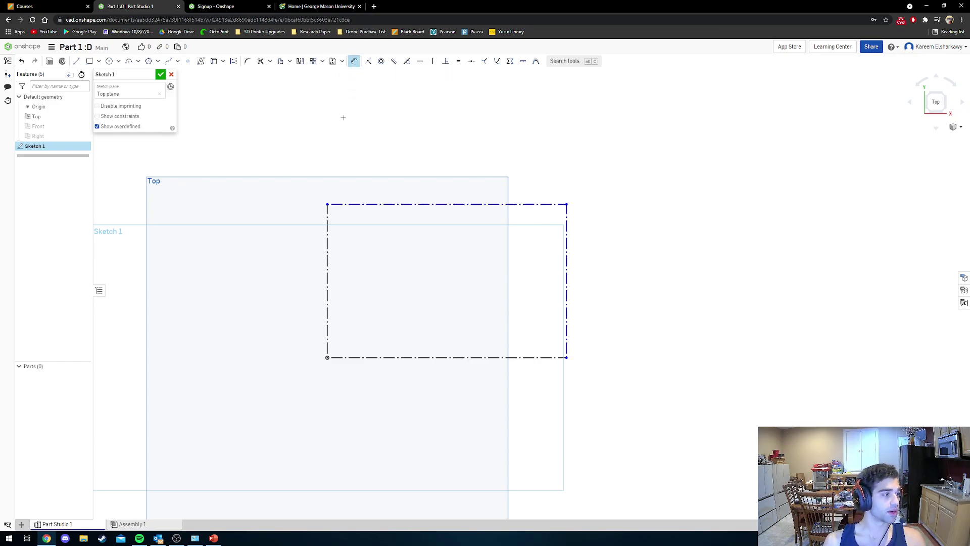
Dimension the rectangle's top edge to 8 in and its right edge to 6.5.
left_click(462, 203)
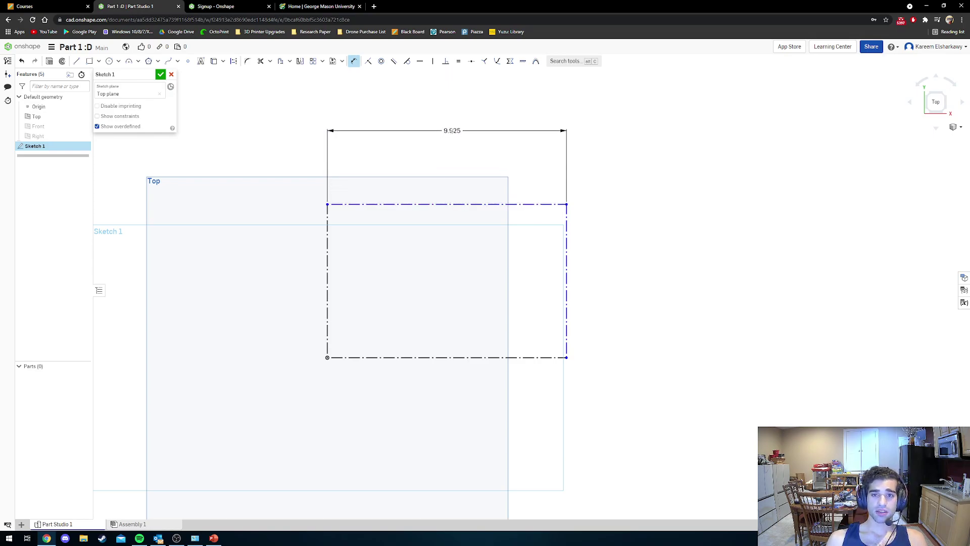
left_click(452, 134)
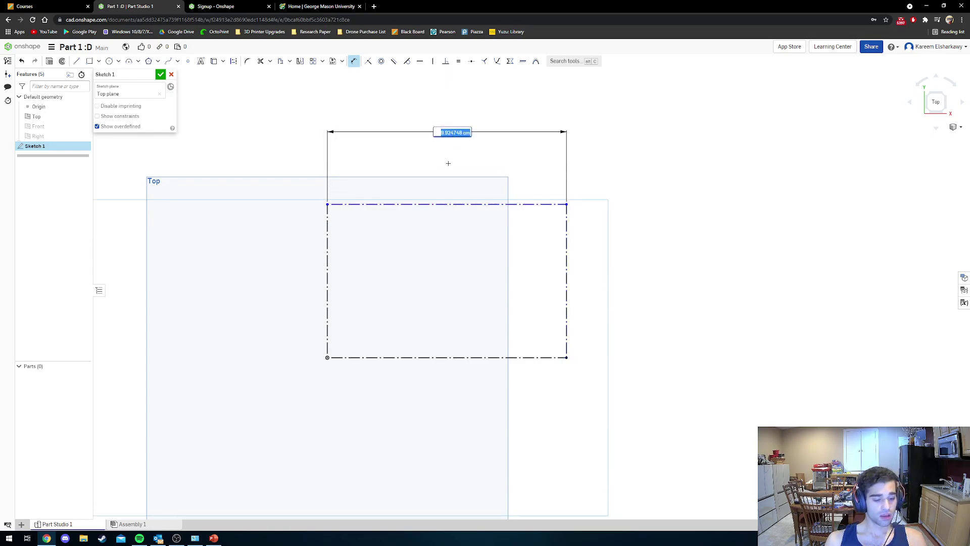
type("8 in")
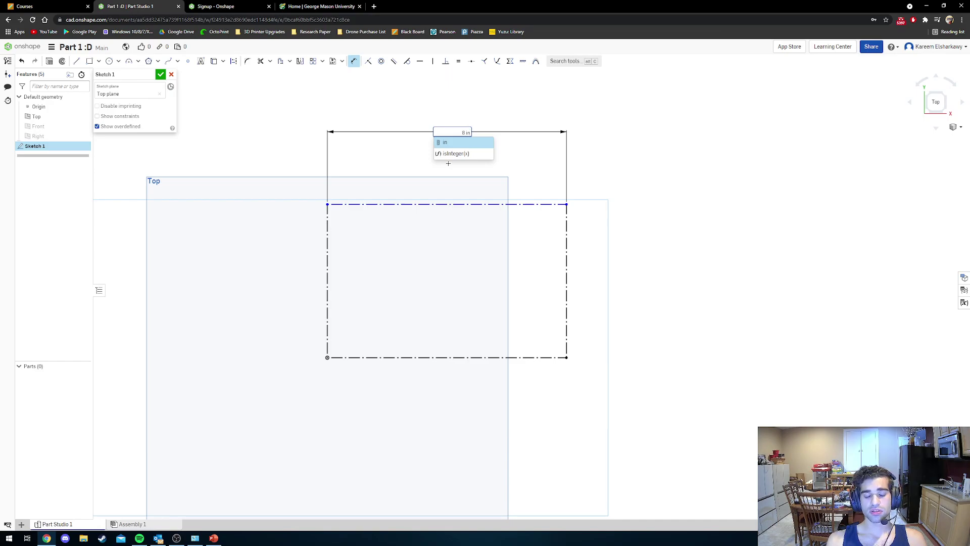
key("Return")
scroll(494, 208, "down", 3)
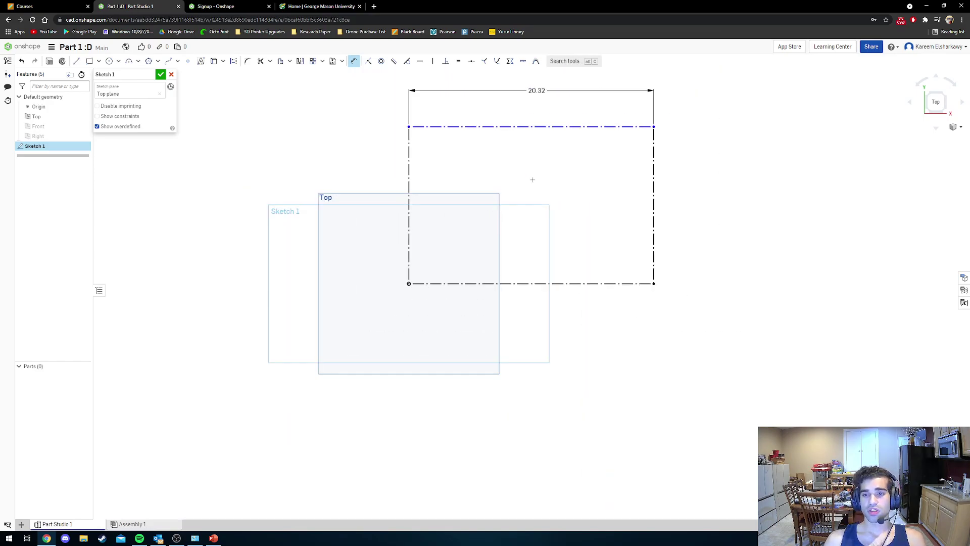
middle_click_drag(532, 179, 409, 247)
left_click(522, 247)
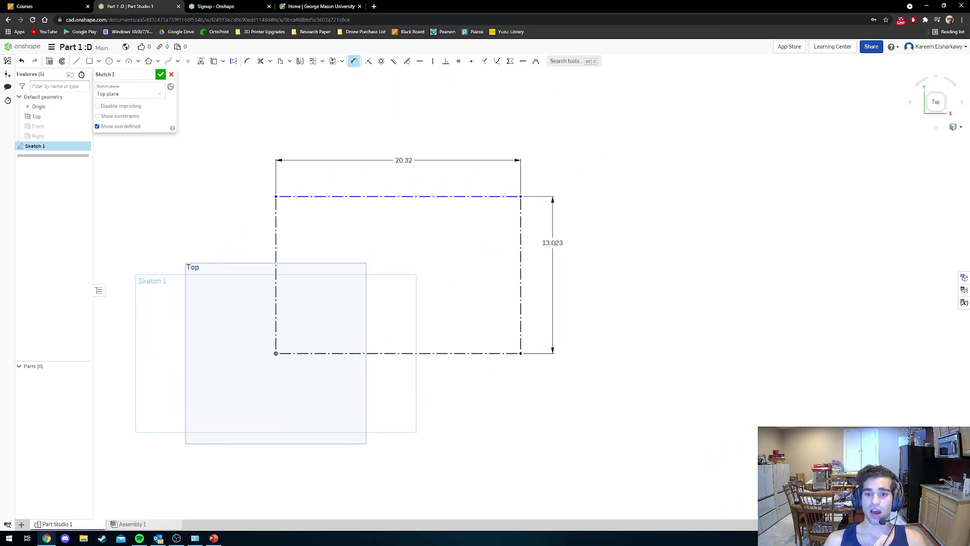
left_click(585, 268)
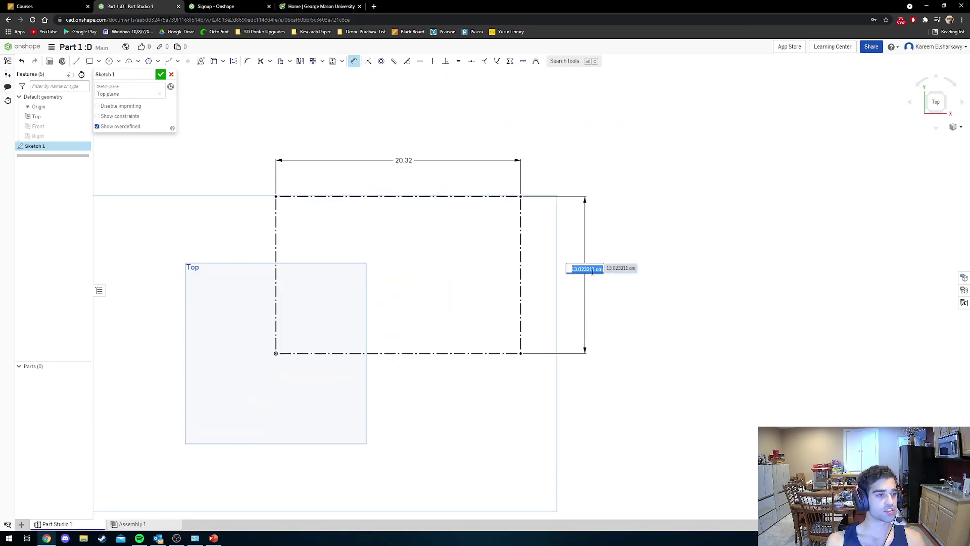
type("6")
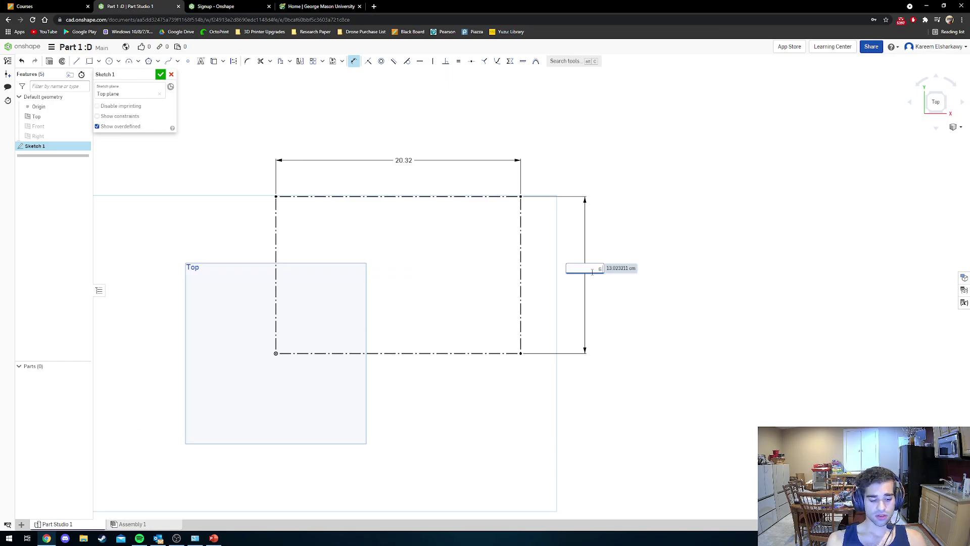
type(".5")
key("Return")
Change the 6.5 cm height to 6.5 in so it reads 16.51.
scroll(514, 293, "down", 1)
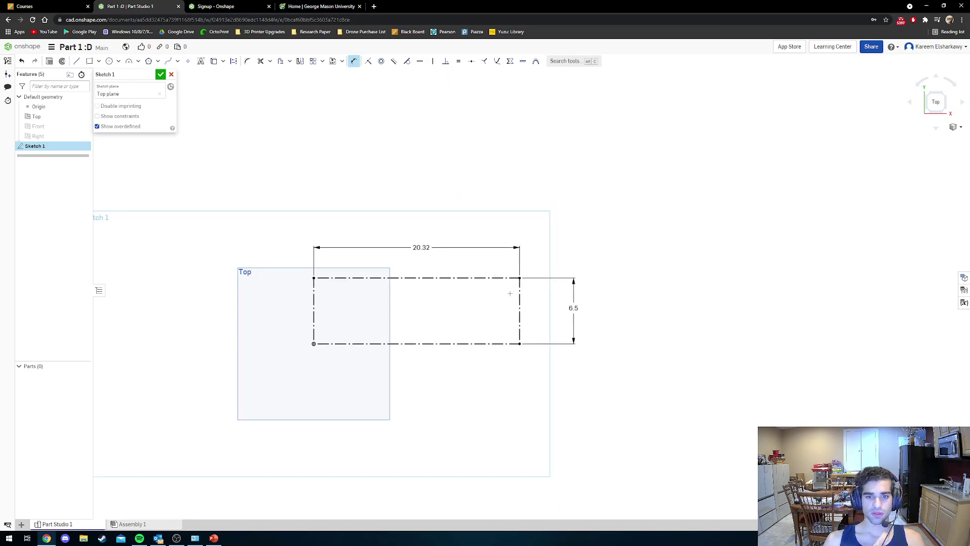
scroll(497, 293, "up", 1)
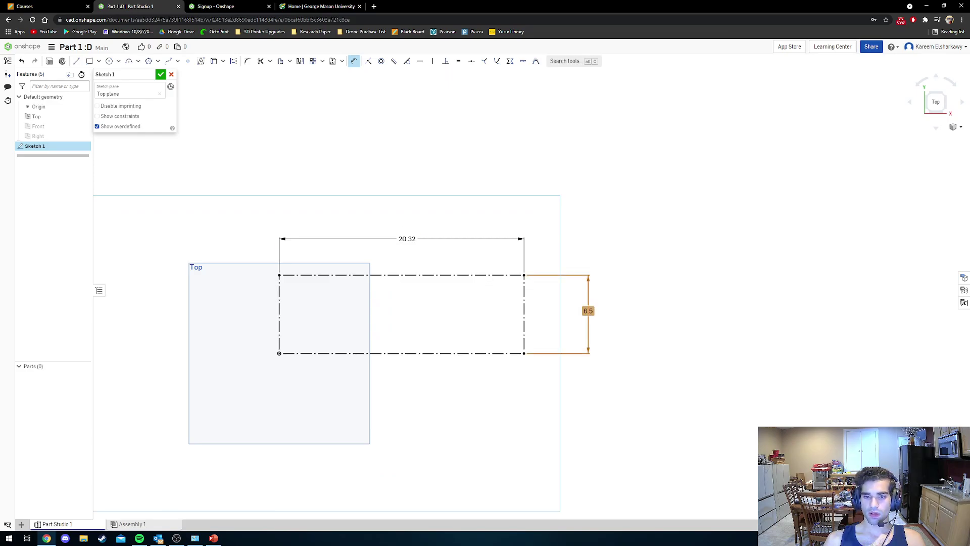
double_click(408, 238)
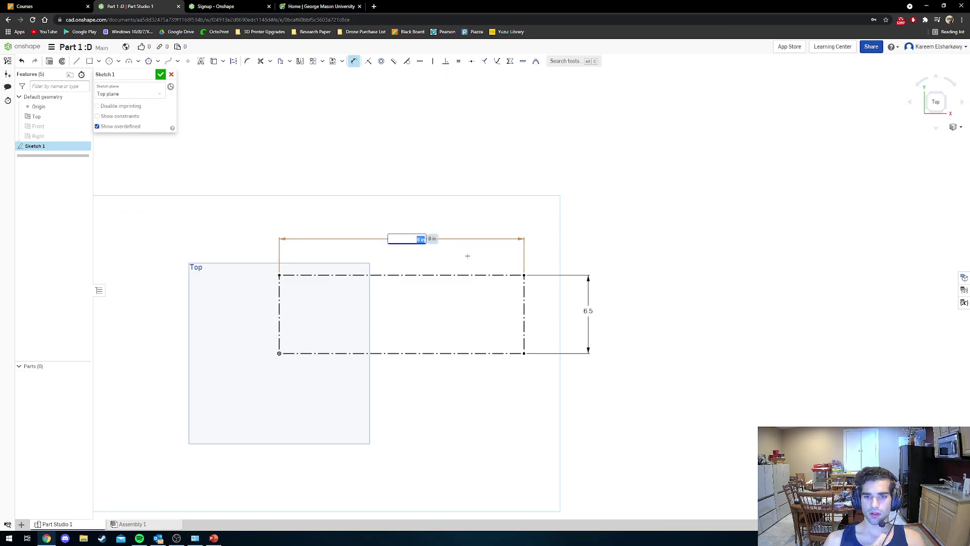
double_click(585, 310)
left_click(606, 311)
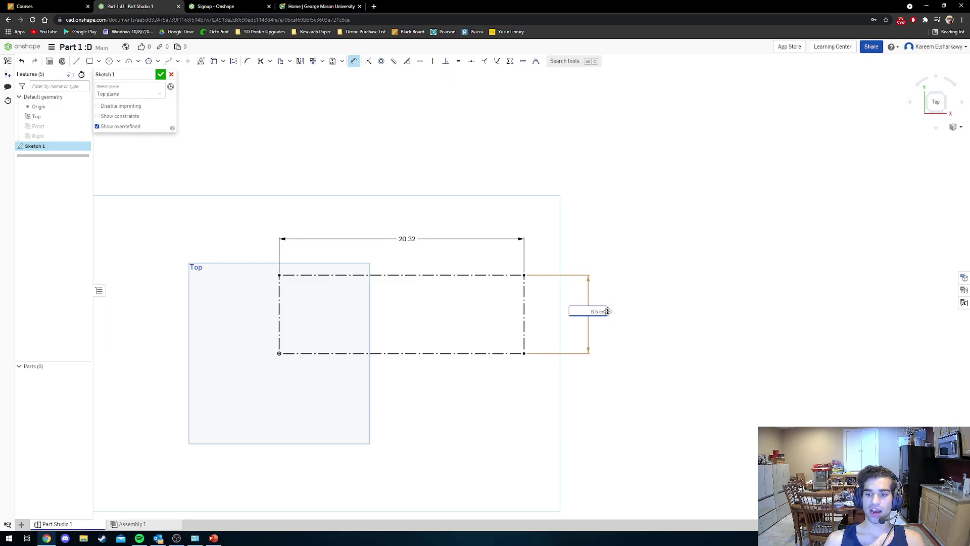
key("BackSpace")
key("BackSpace")
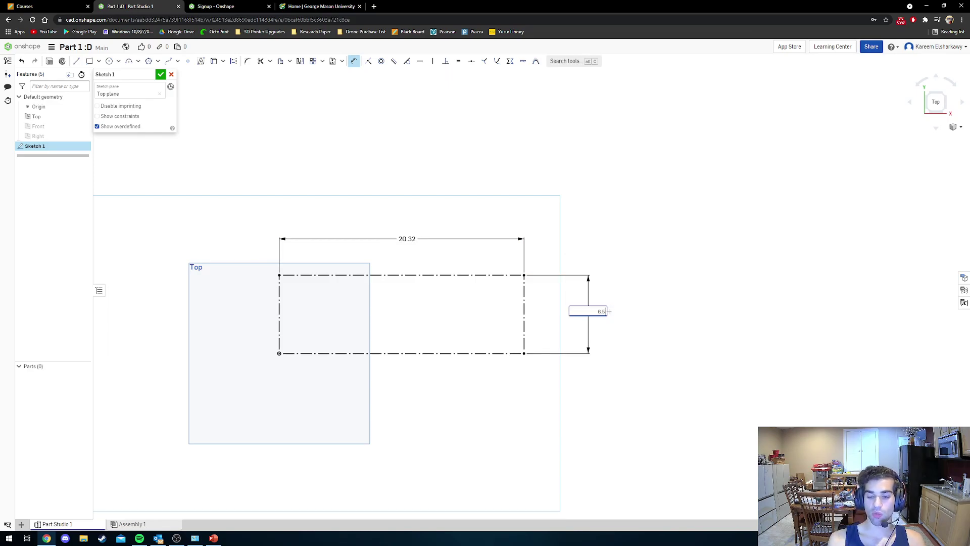
type("in")
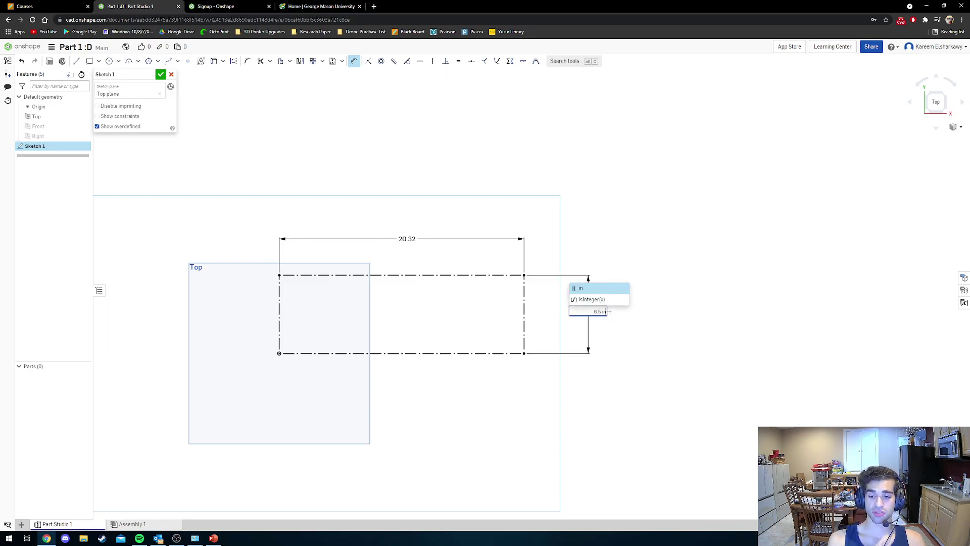
key("Return")
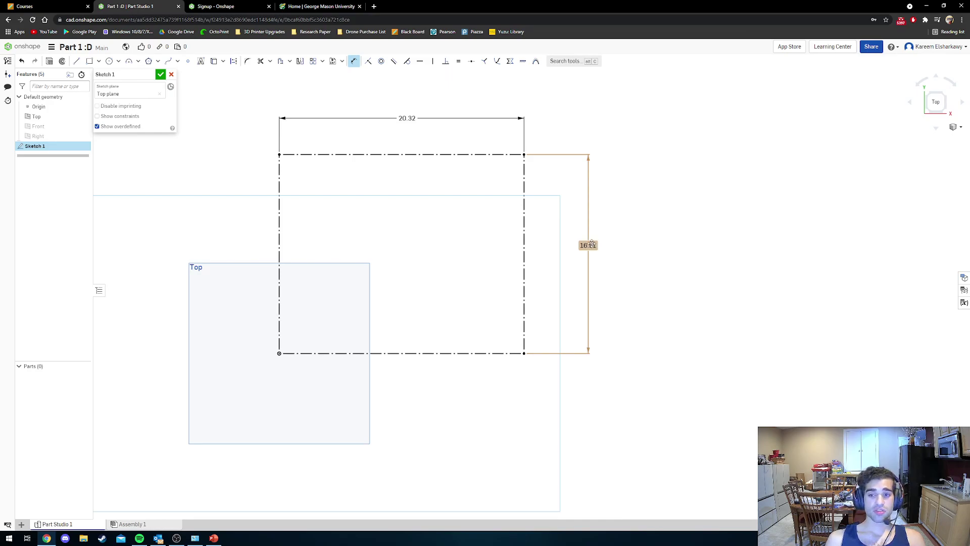
double_click(592, 245)
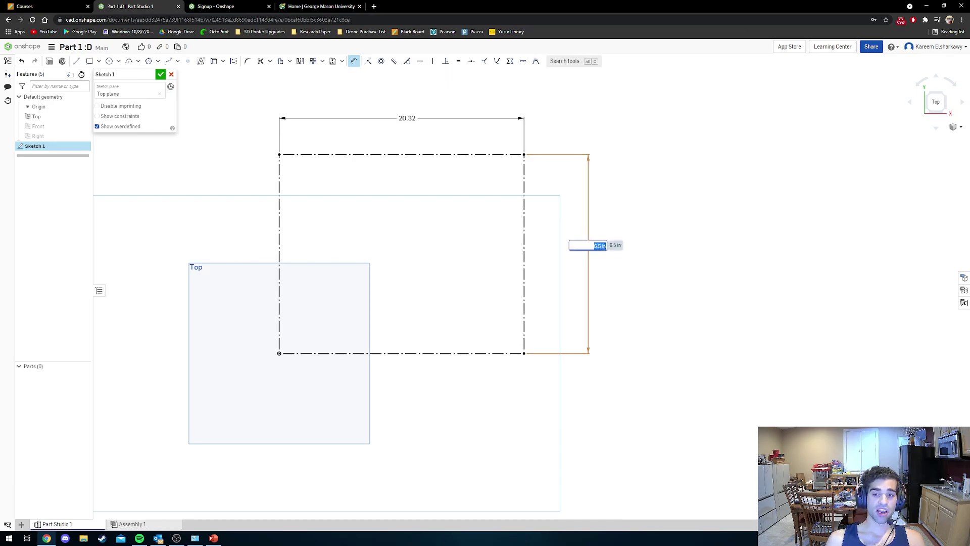
key("Return")
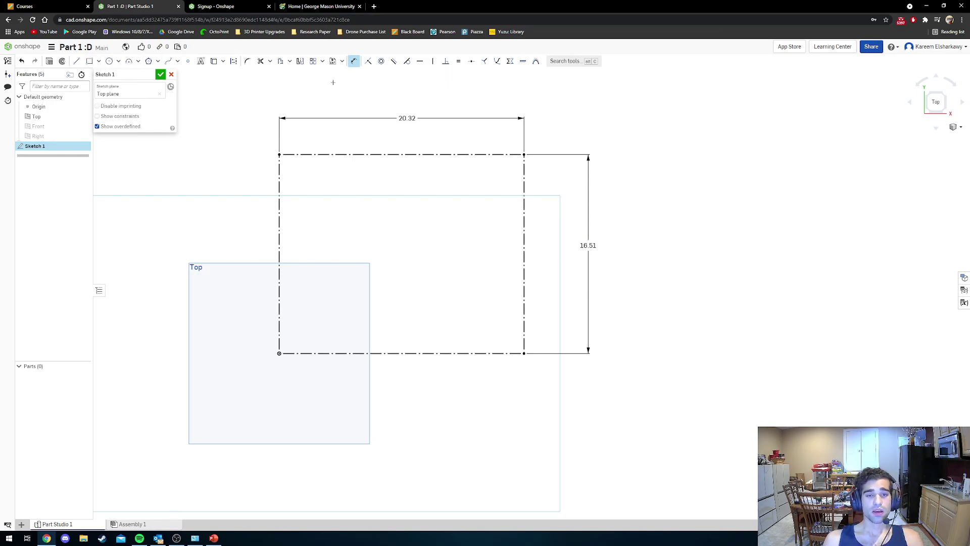
left_click(354, 61)
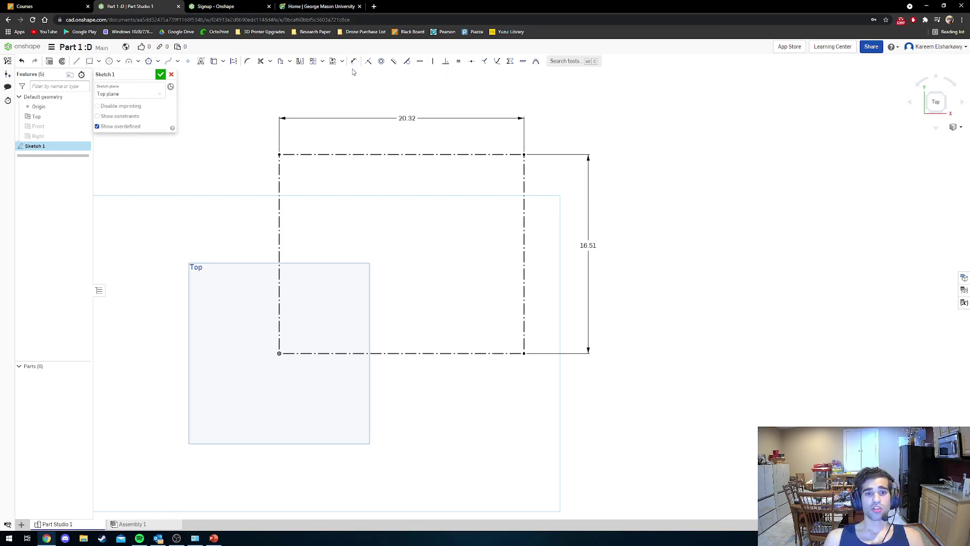
Pick the Line tool with Construction mode switched off for solid lines.
left_click(77, 61)
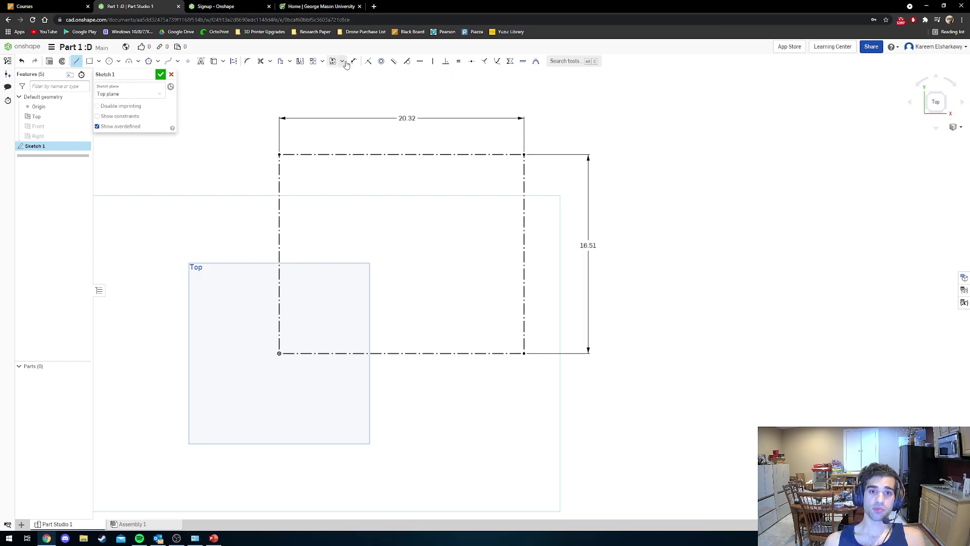
left_click(236, 65)
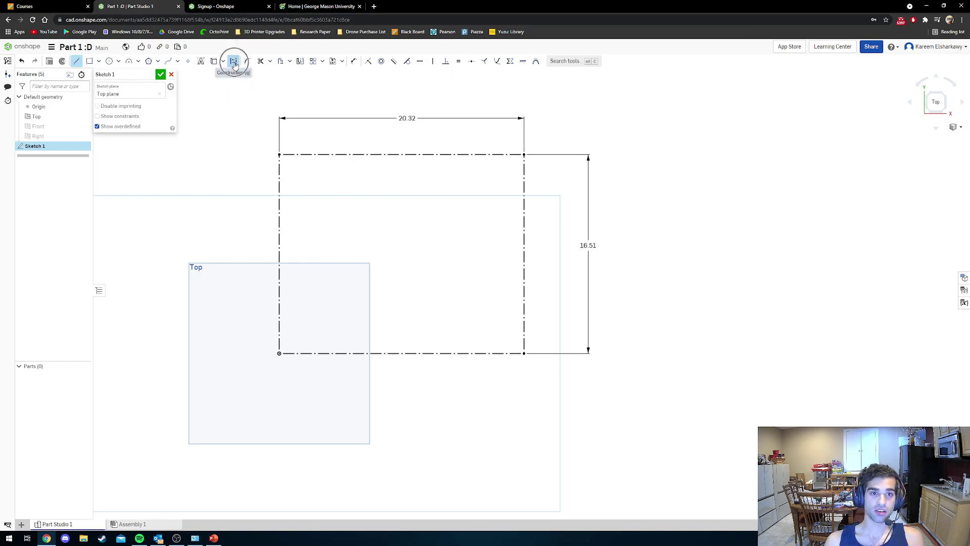
key("q")
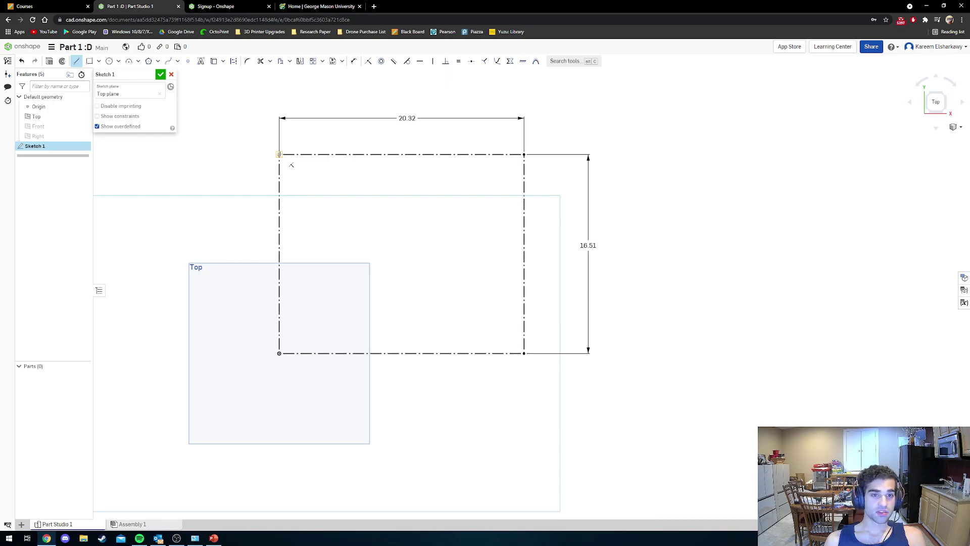
Draw the left edge, lower-left chamfer and the start of the bottom edge.
left_click(280, 155)
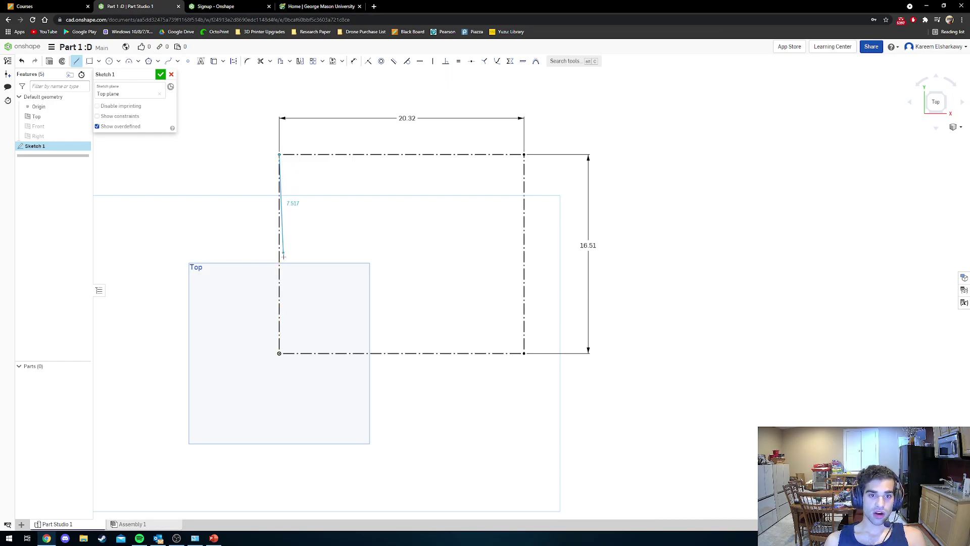
left_click(279, 307)
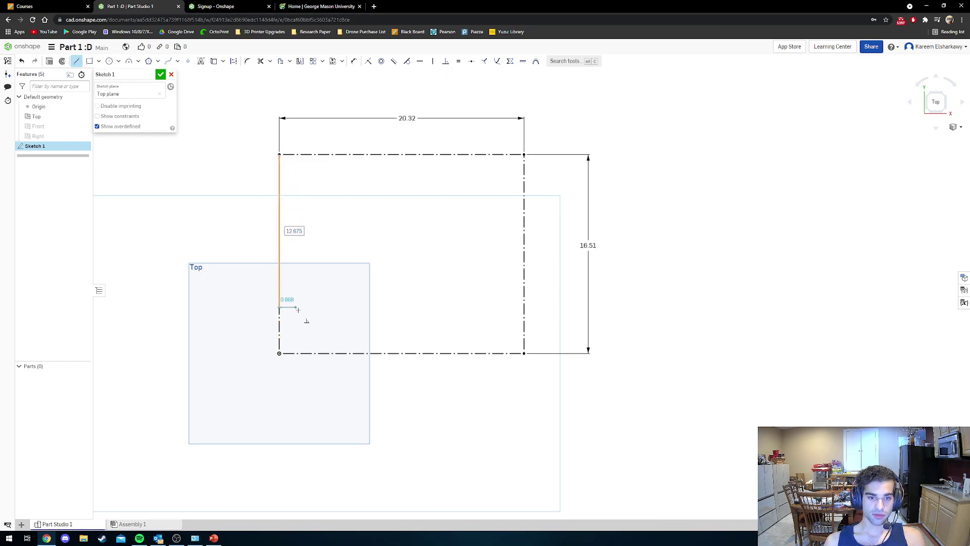
left_click(318, 352)
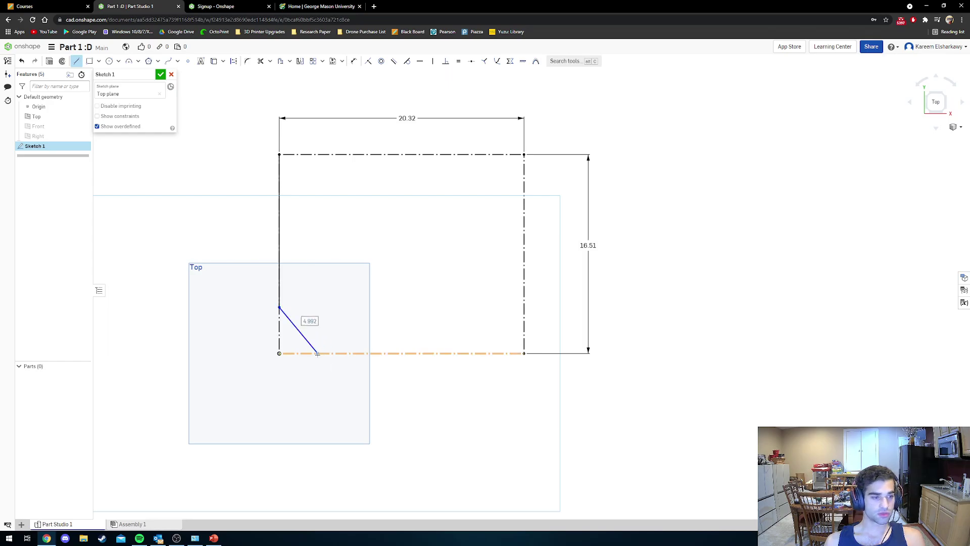
left_click(341, 353)
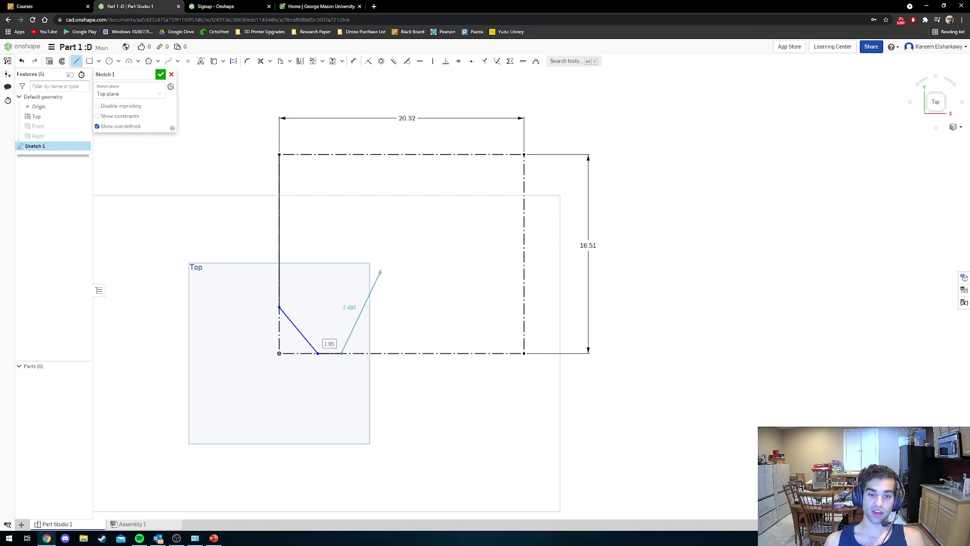
key("Escape")
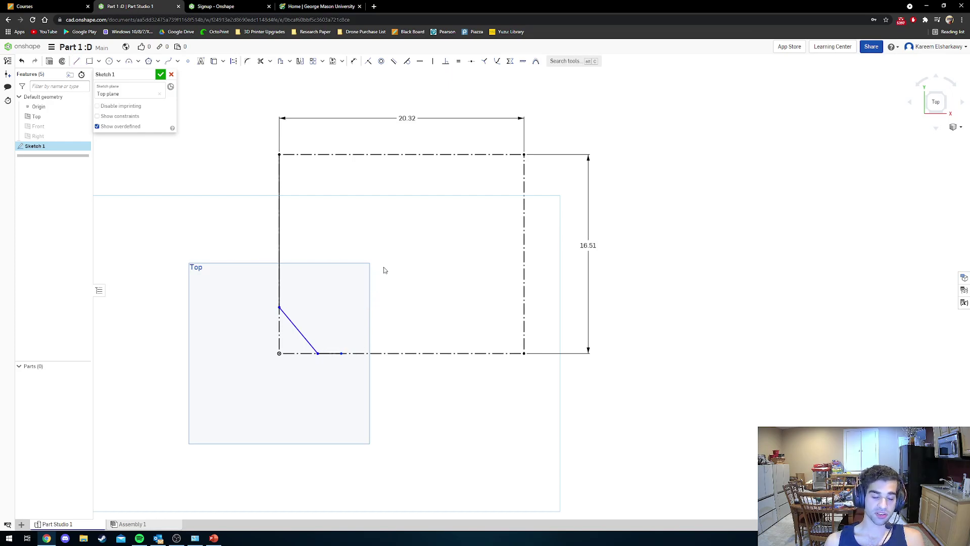
Trace the top edge, stepped upper-right notch, right side and bottom edge back leftward.
left_click(76, 61)
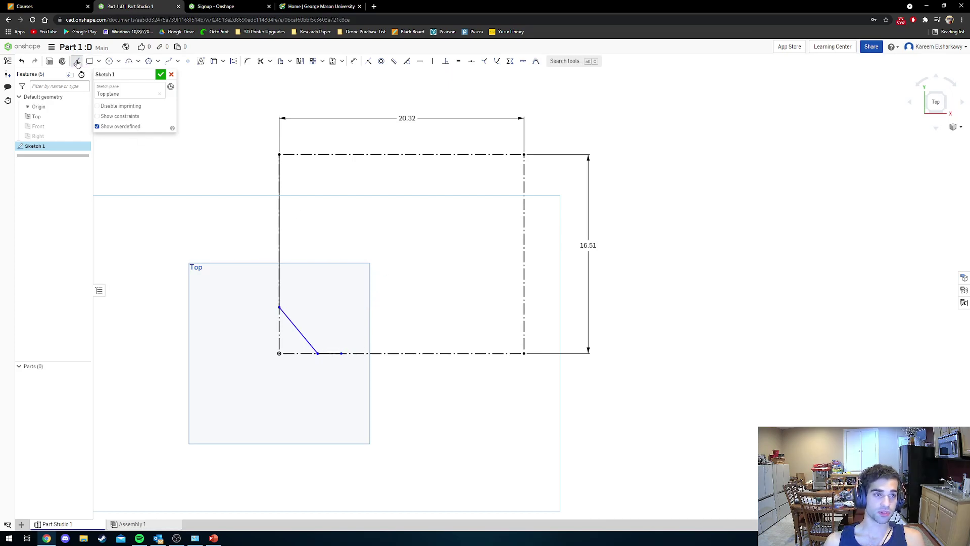
left_click(279, 154)
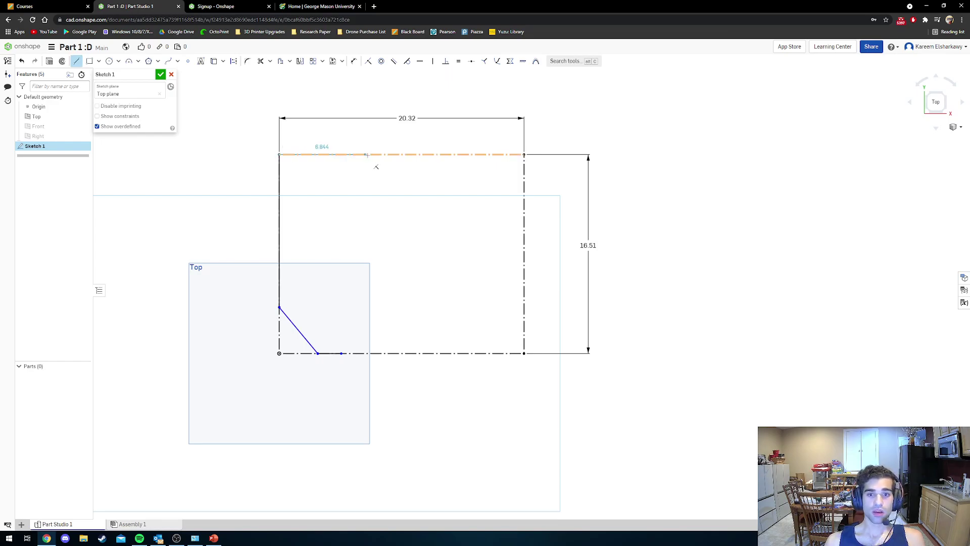
left_click(402, 166)
key("Escape")
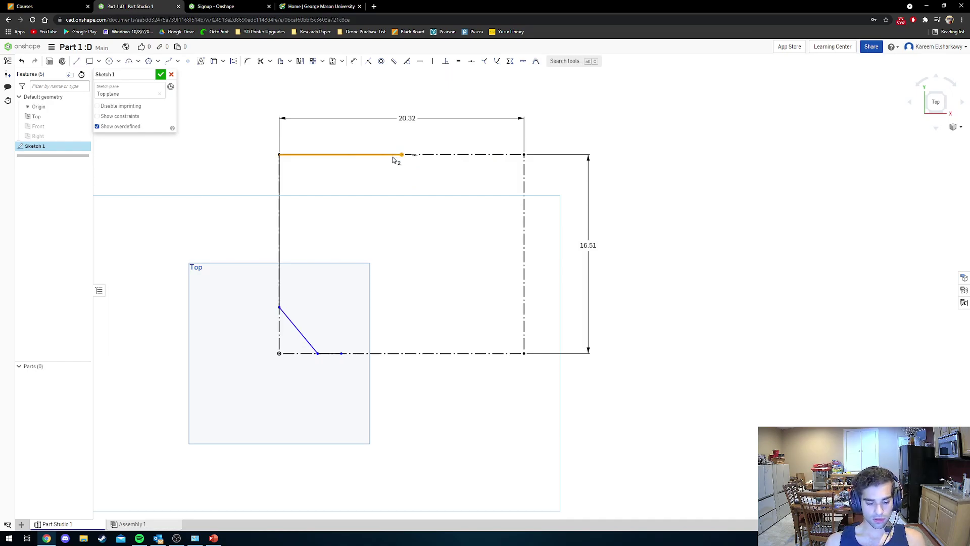
key("ctrl+z")
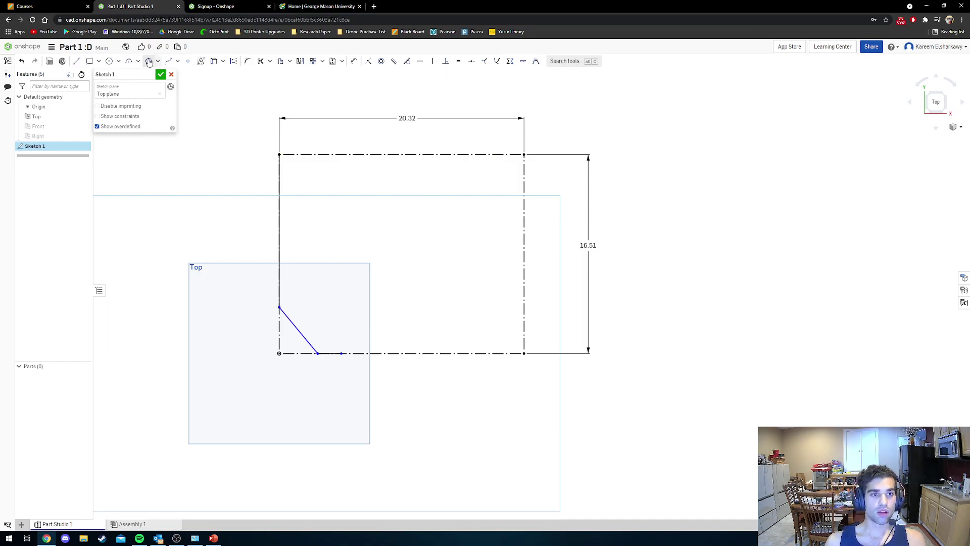
left_click(76, 61)
left_click(279, 154)
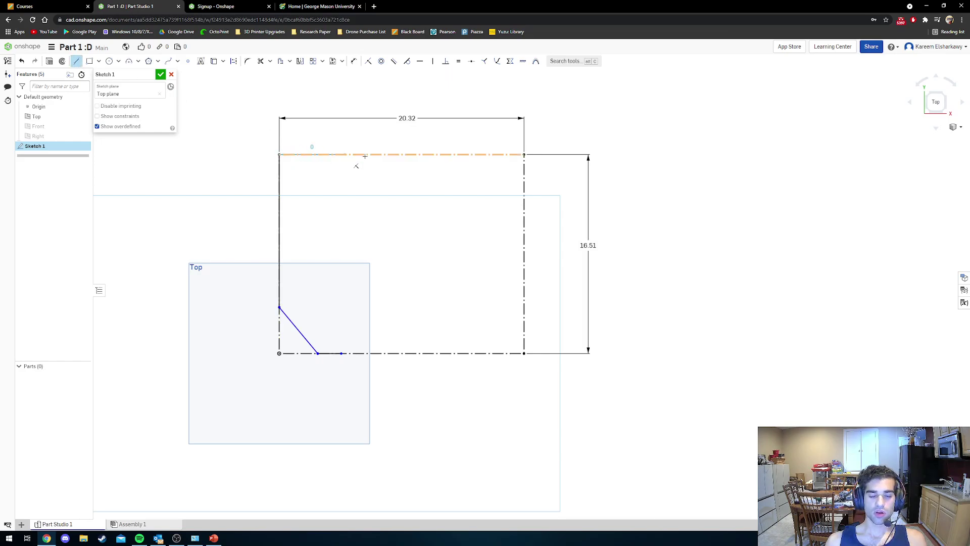
left_click(418, 154)
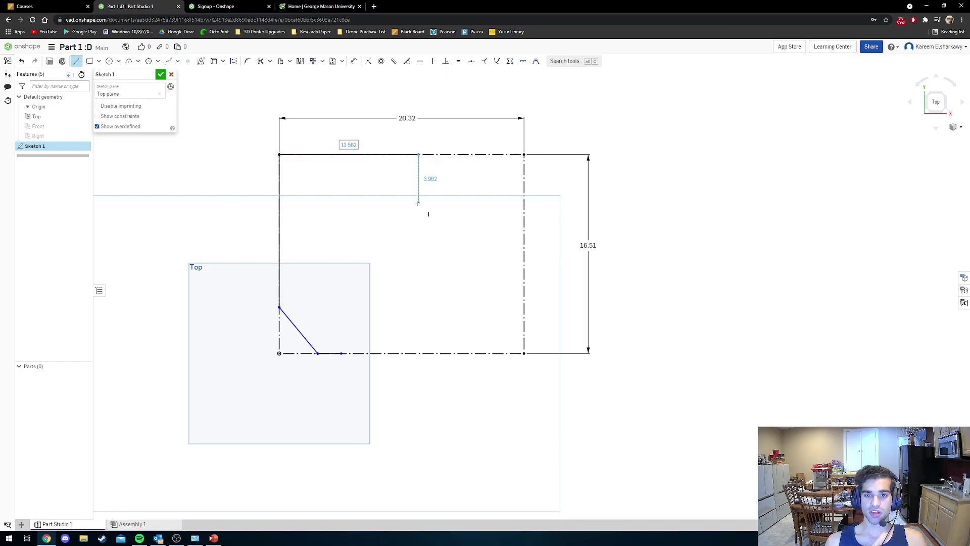
left_click(419, 205)
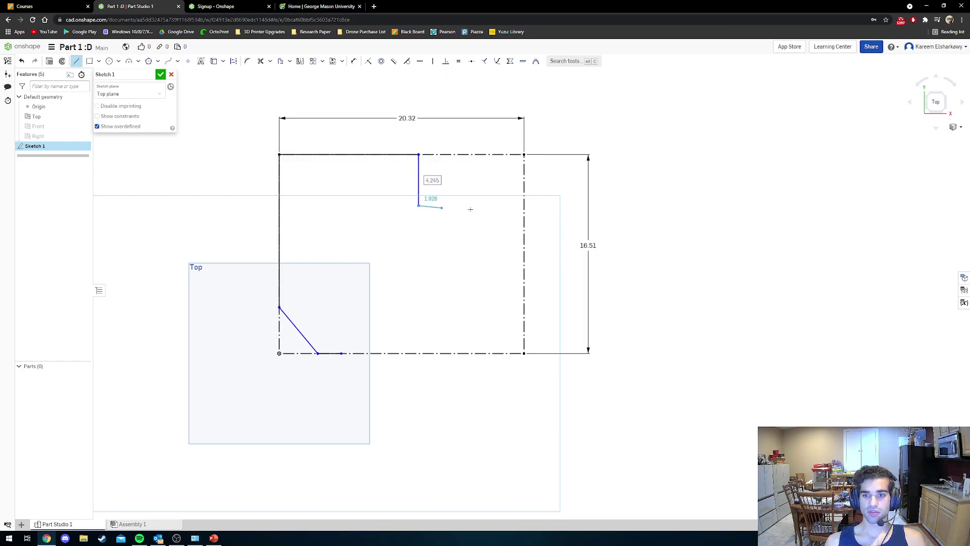
left_click(524, 205)
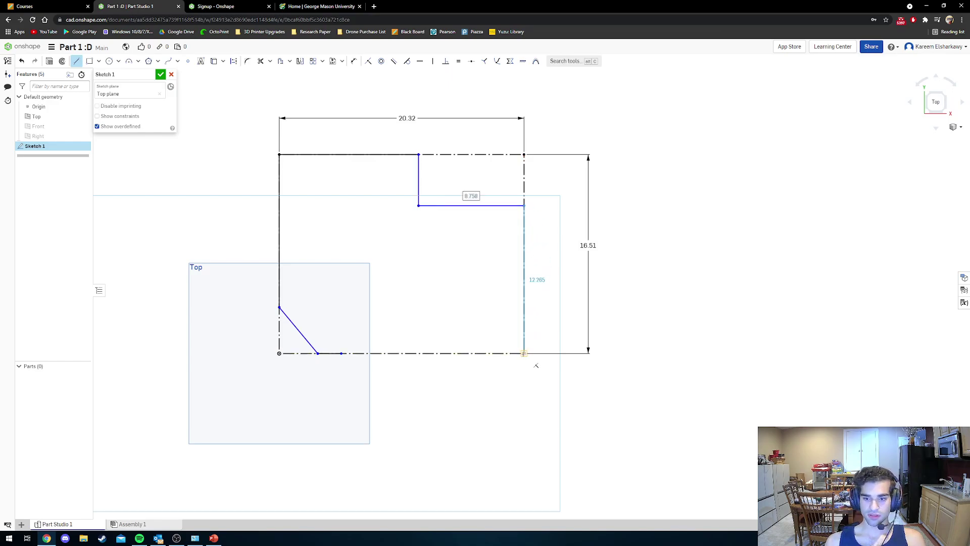
left_click(524, 354)
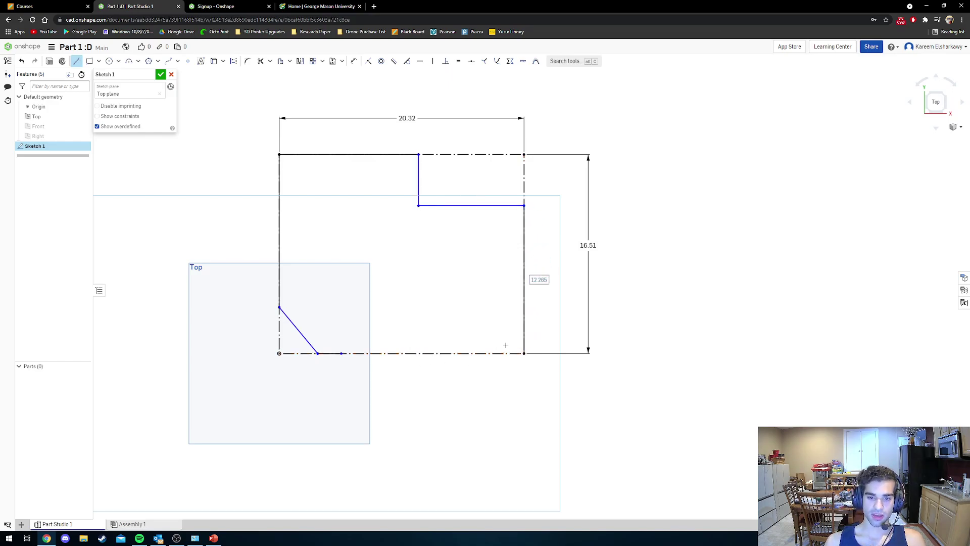
left_click(427, 353)
key("Escape")
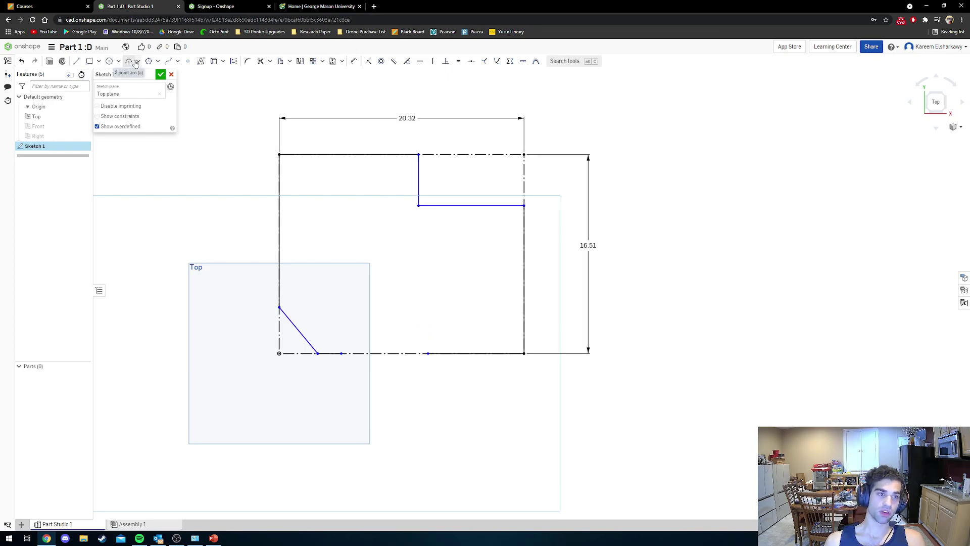
Draw a center-point arc on the bottom line, closing the outline into a shaded region.
left_click(139, 62)
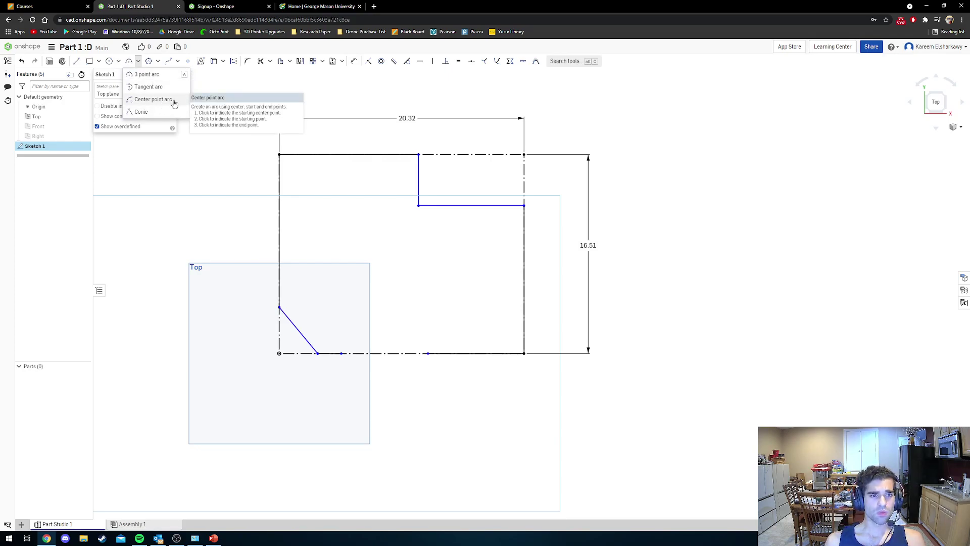
left_click(173, 100)
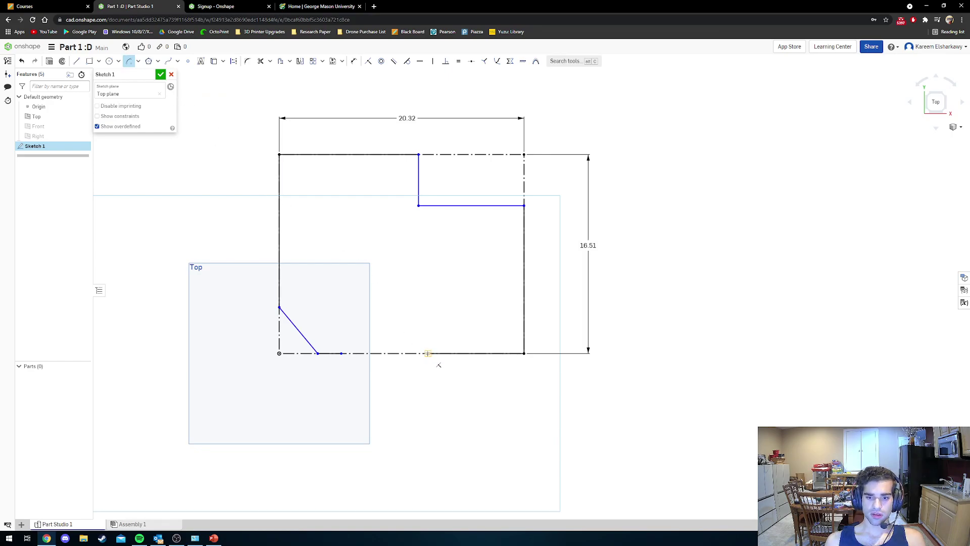
left_click(139, 61)
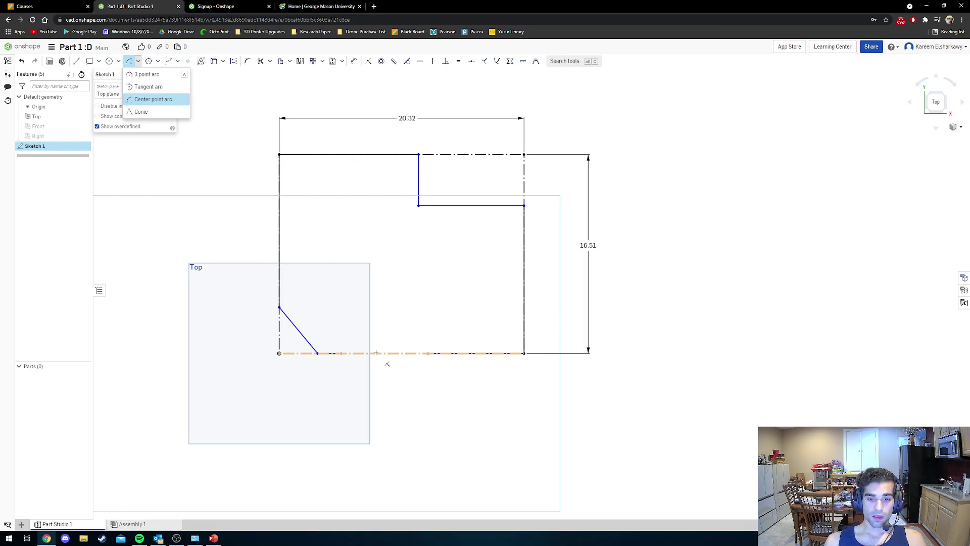
left_click(376, 352)
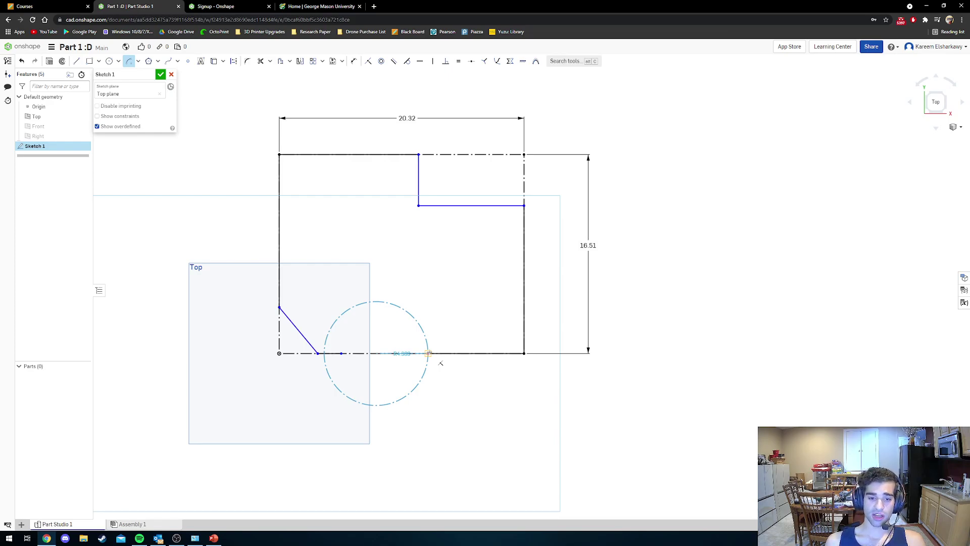
left_click(428, 353)
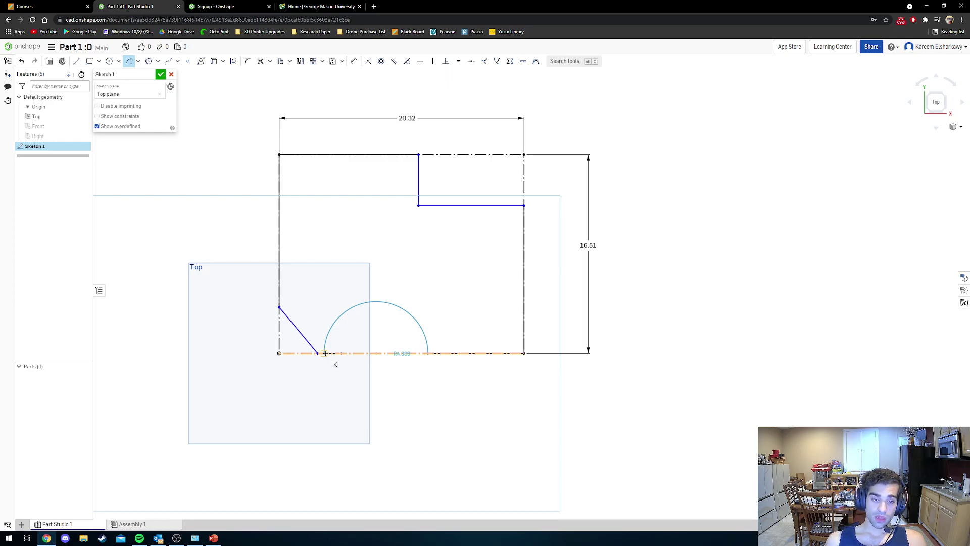
left_click(324, 353)
key("Escape")
scroll(341, 348, "up", 10)
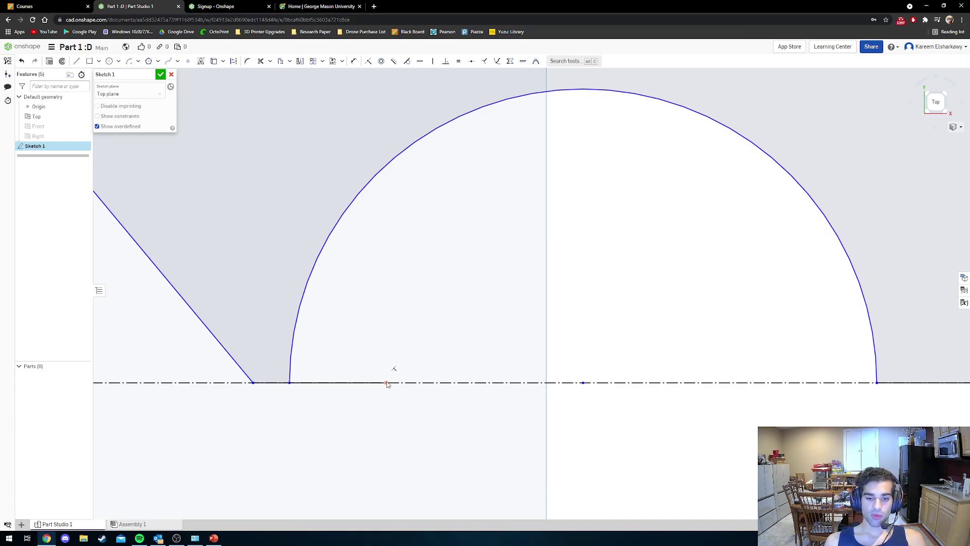
Make the arc endpoint coincident with the line midpoint, then drag the arc's left end inward.
left_click(387, 383)
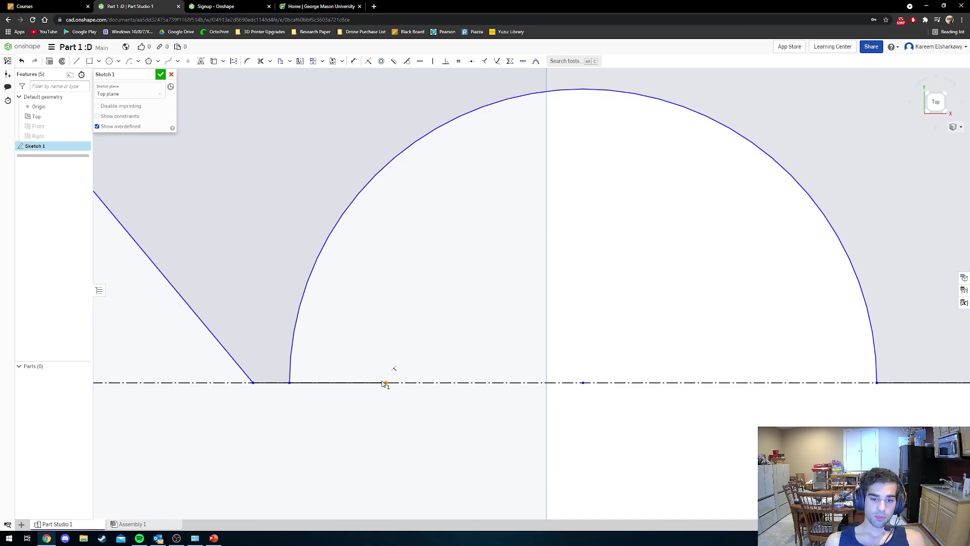
left_click(290, 383)
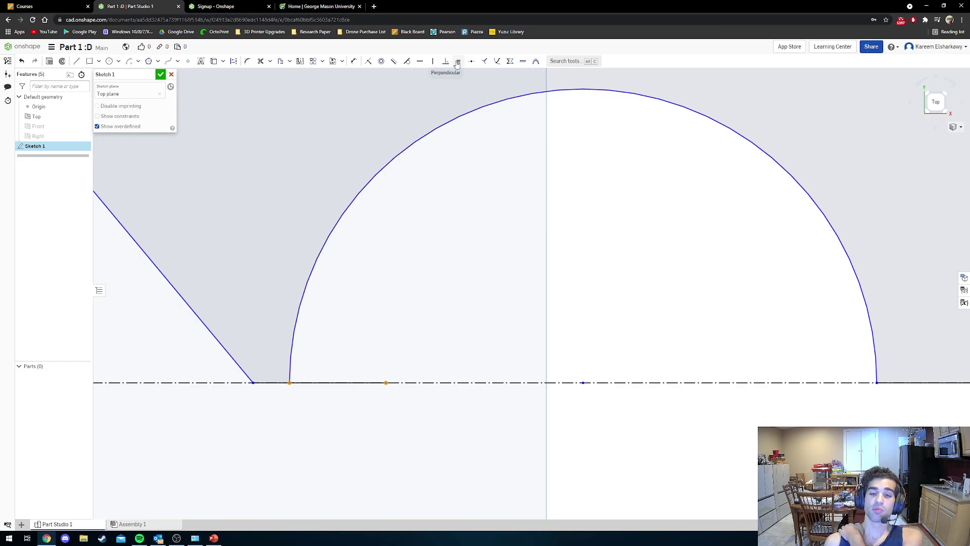
left_click(482, 62)
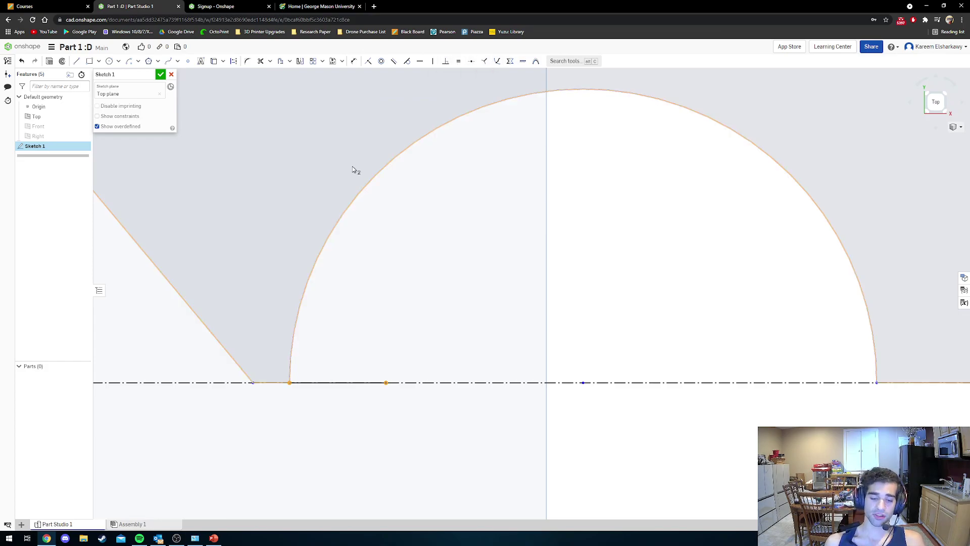
left_click(368, 62)
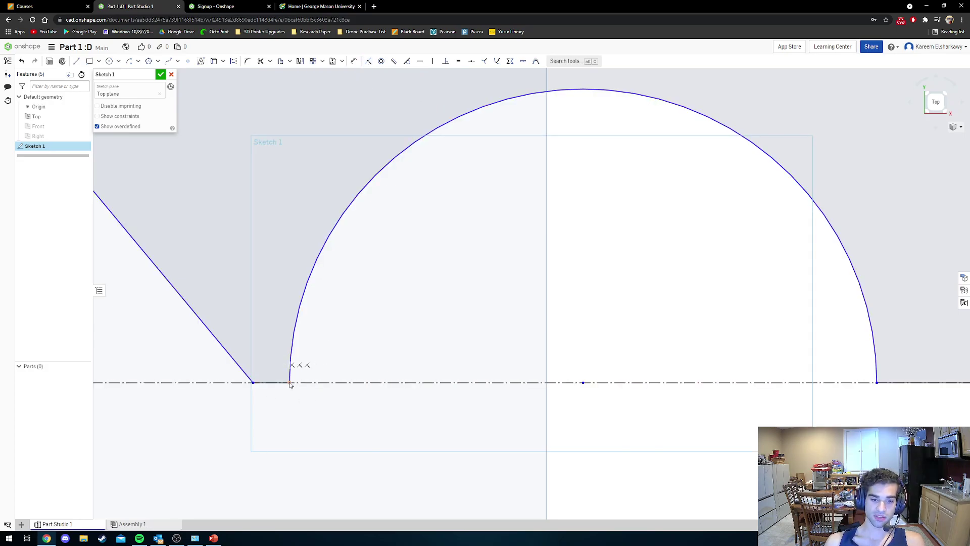
left_click_drag(291, 383, 321, 386)
scroll(346, 394, "down", 5)
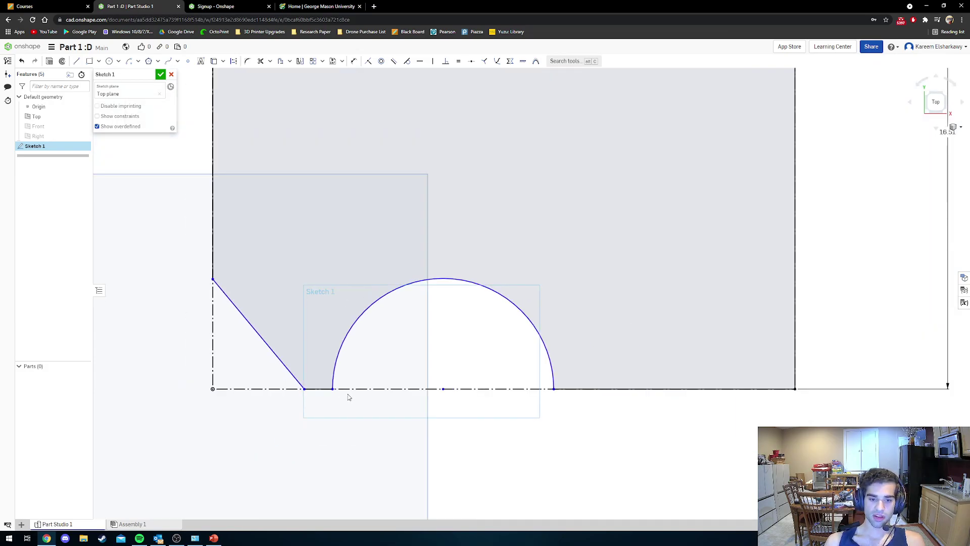
scroll(379, 347, "up", 2)
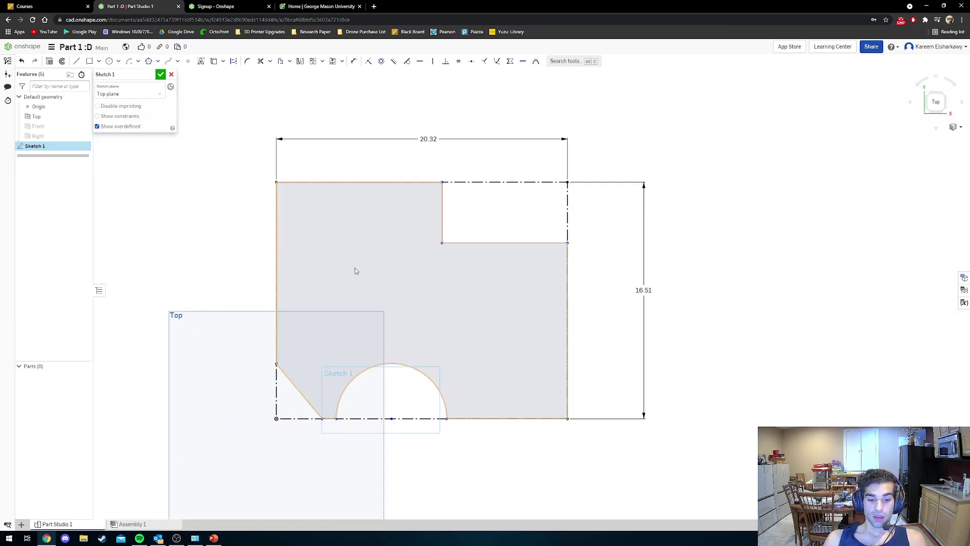
Draw center-point circles near the upper-left and lower-right corners of the plate.
left_click(108, 62)
left_click(318, 217)
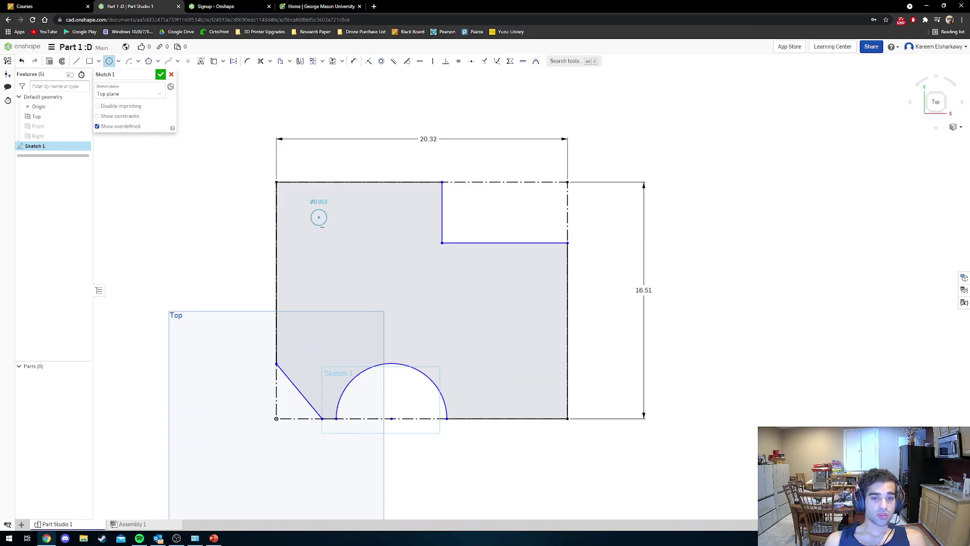
left_click(338, 235)
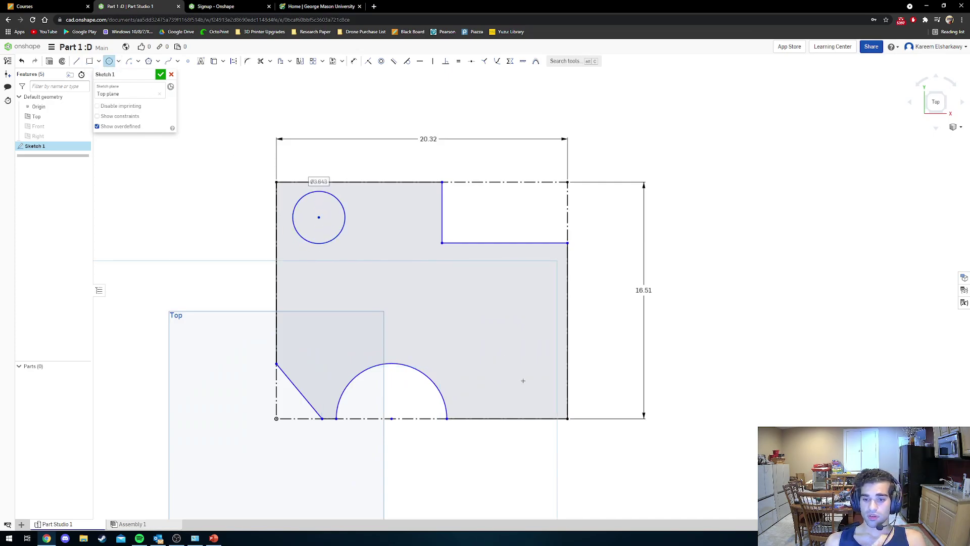
left_click(528, 385)
left_click(544, 400)
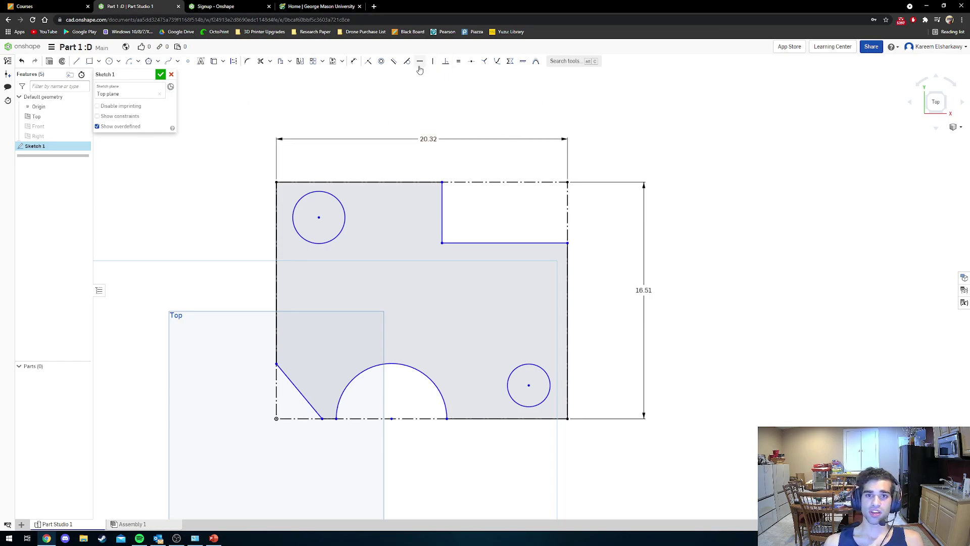
left_click(354, 61)
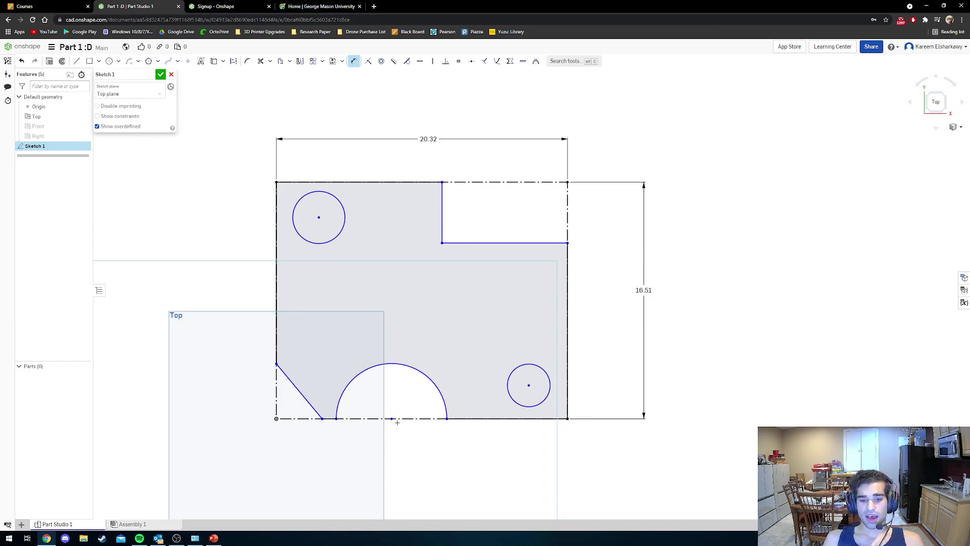
Dimension the upper-right notch 4 in wide and 2 in deep.
left_click(569, 371)
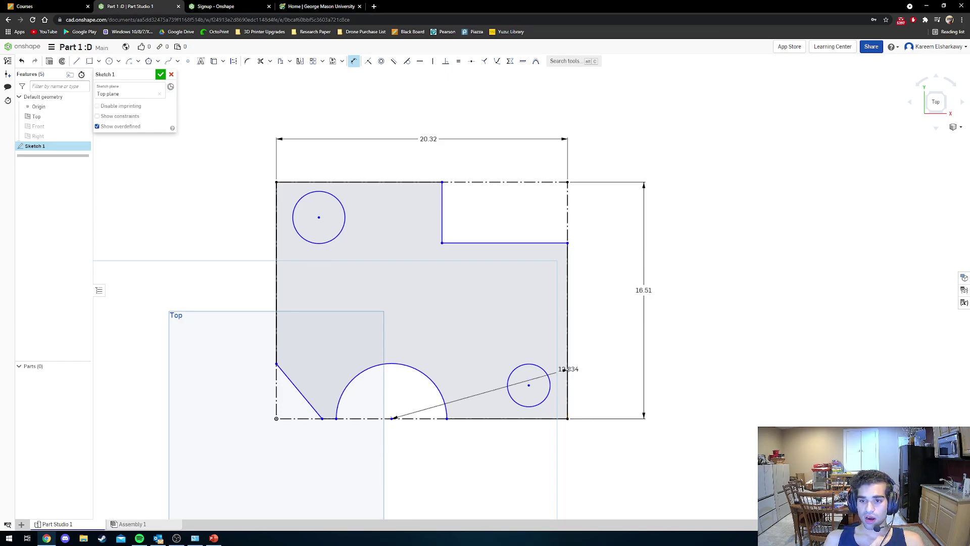
key("Escape")
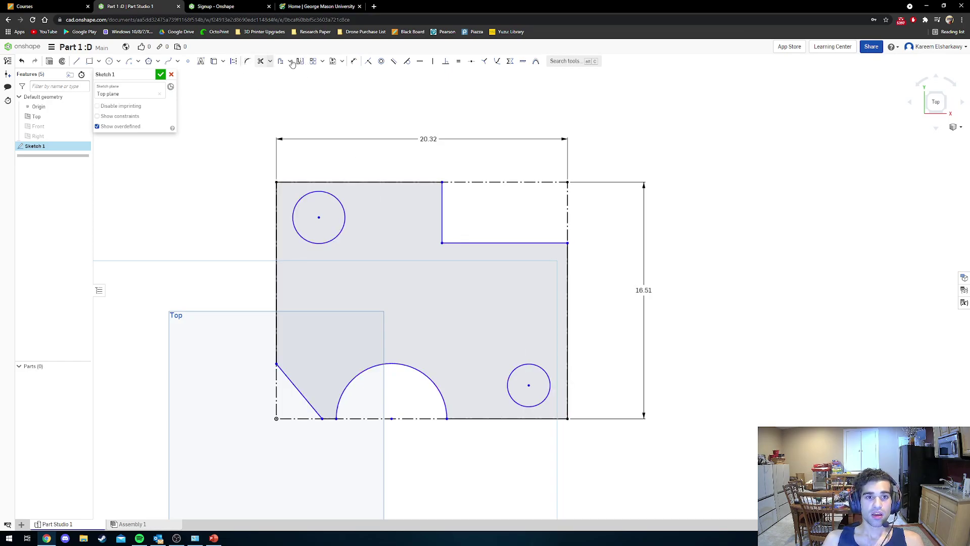
left_click(354, 60)
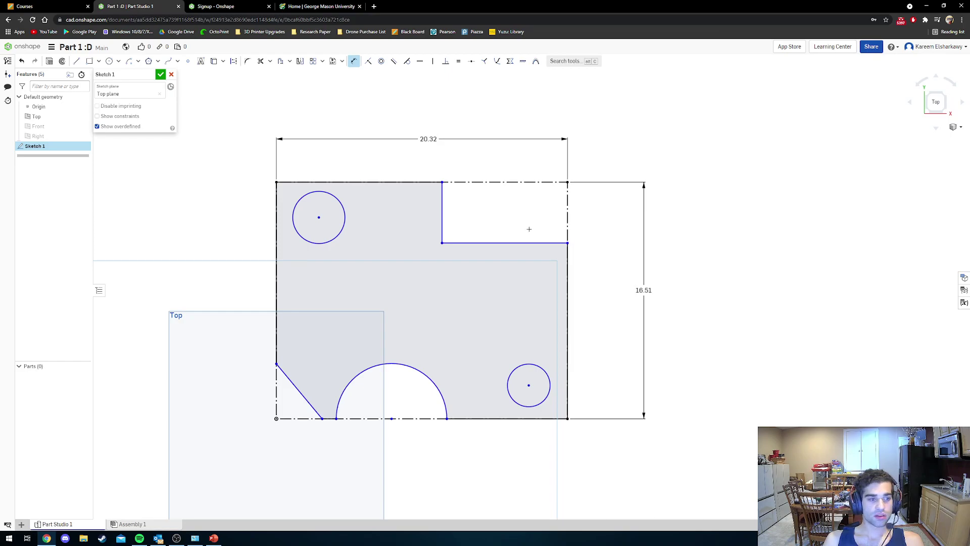
left_click(502, 242)
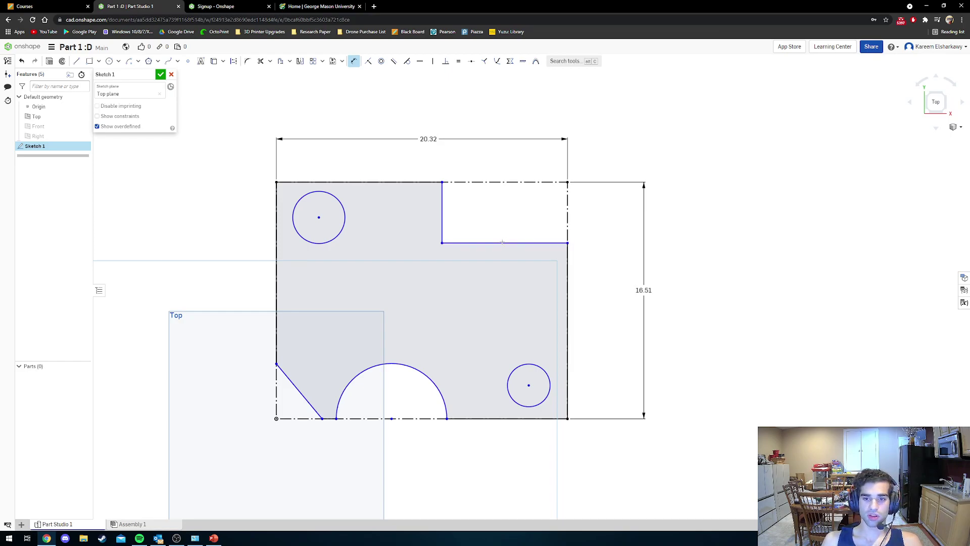
left_click(494, 223)
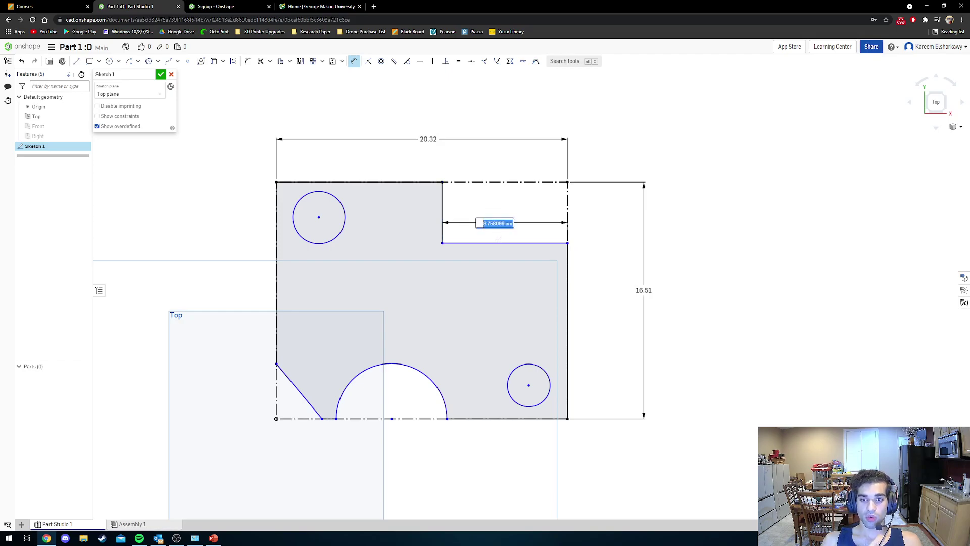
type("4in")
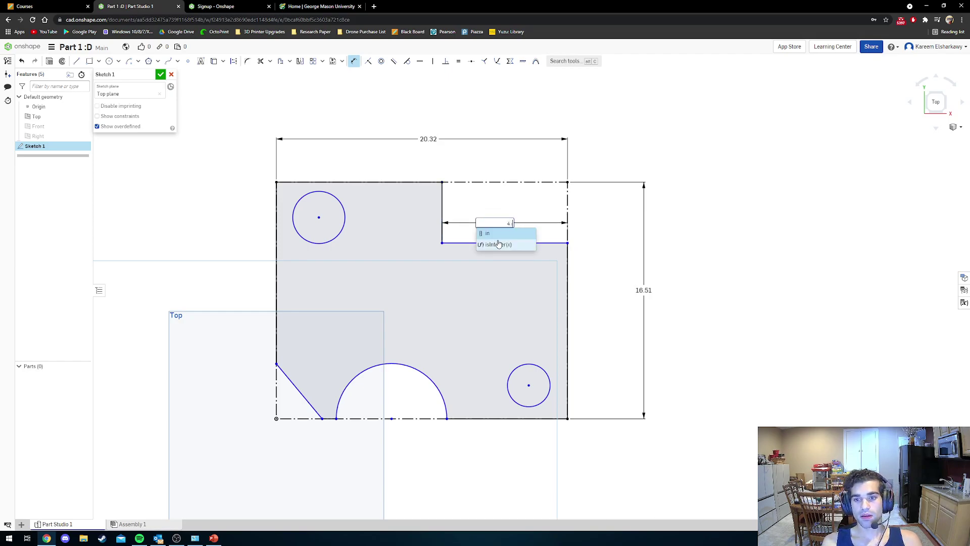
key("Return")
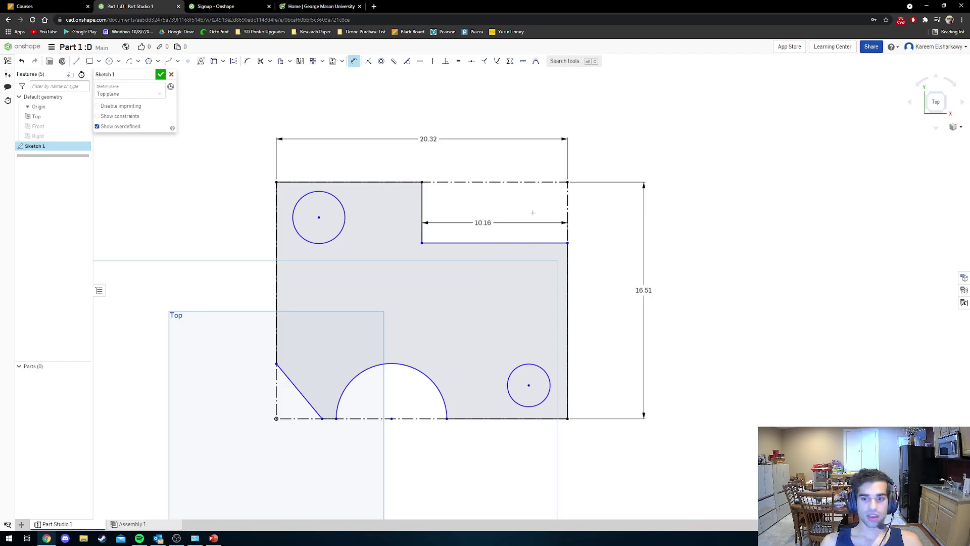
left_click(425, 208)
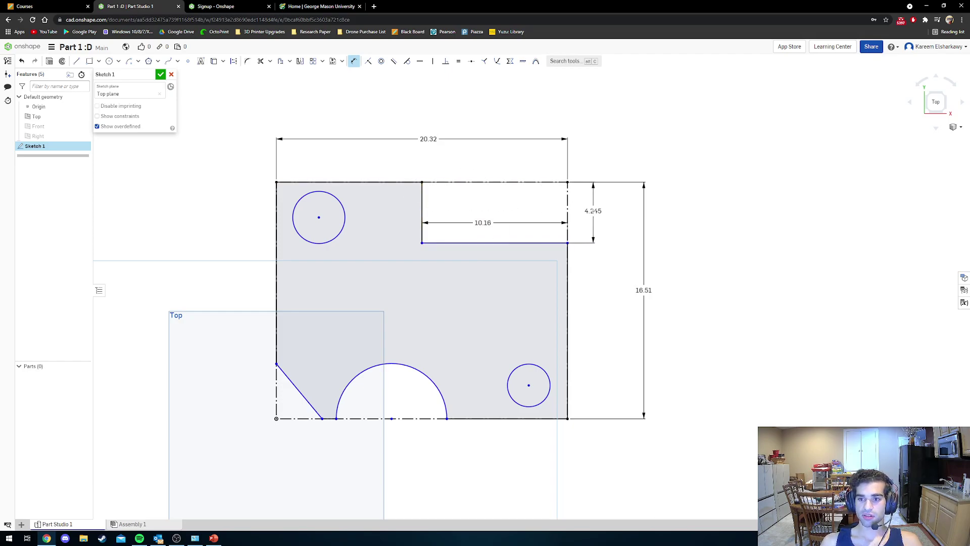
left_click(593, 214)
type("2 in")
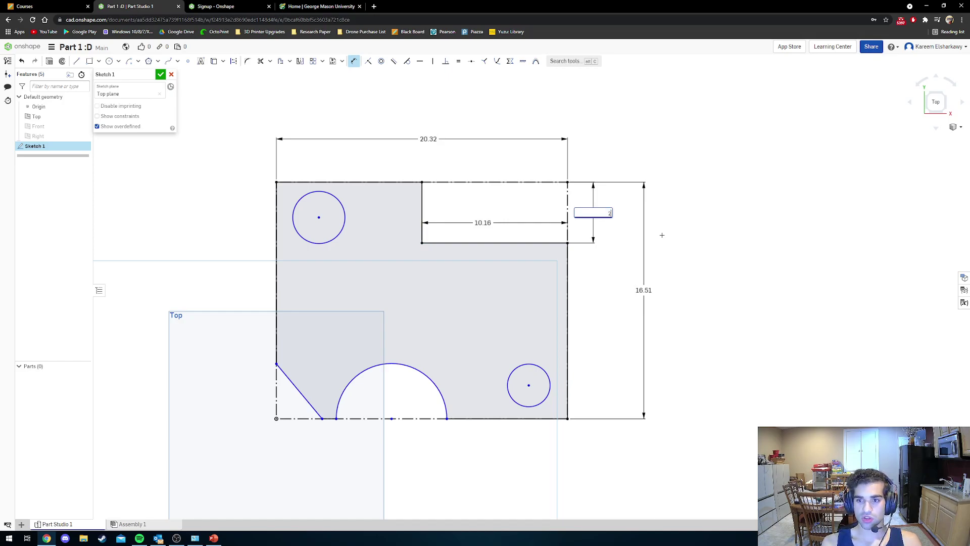
key("Return")
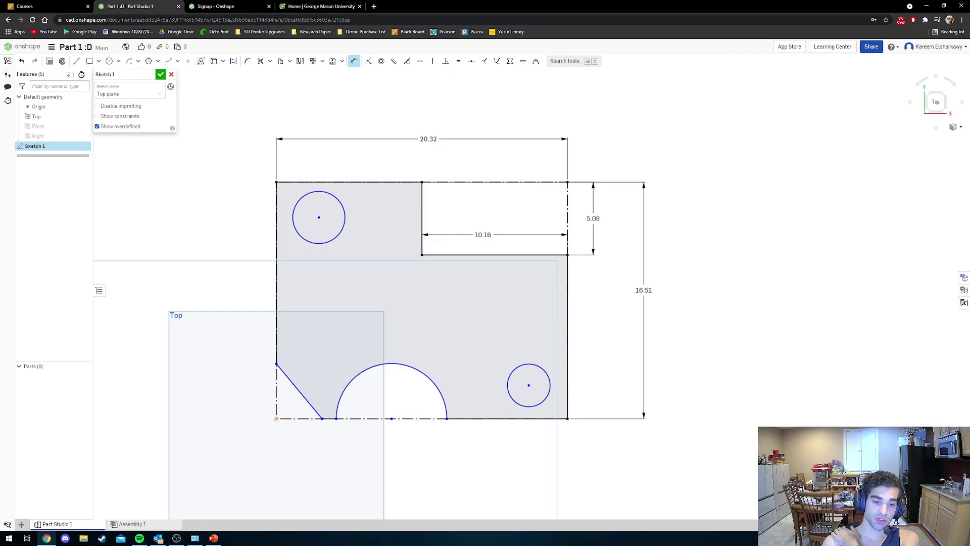
Dimension the lower-left chamfer 1 in horizontally and 1 in vertically.
left_click(276, 418)
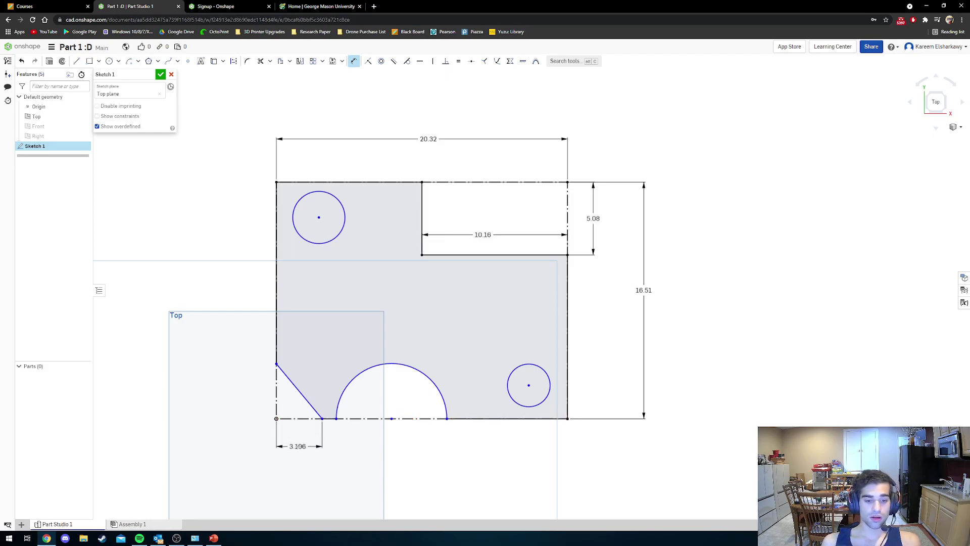
left_click(298, 446)
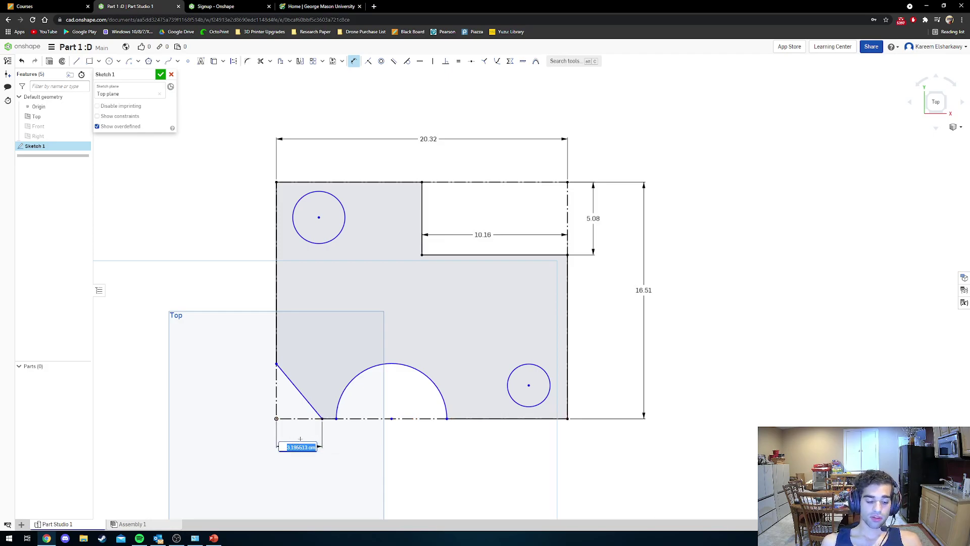
type("1in")
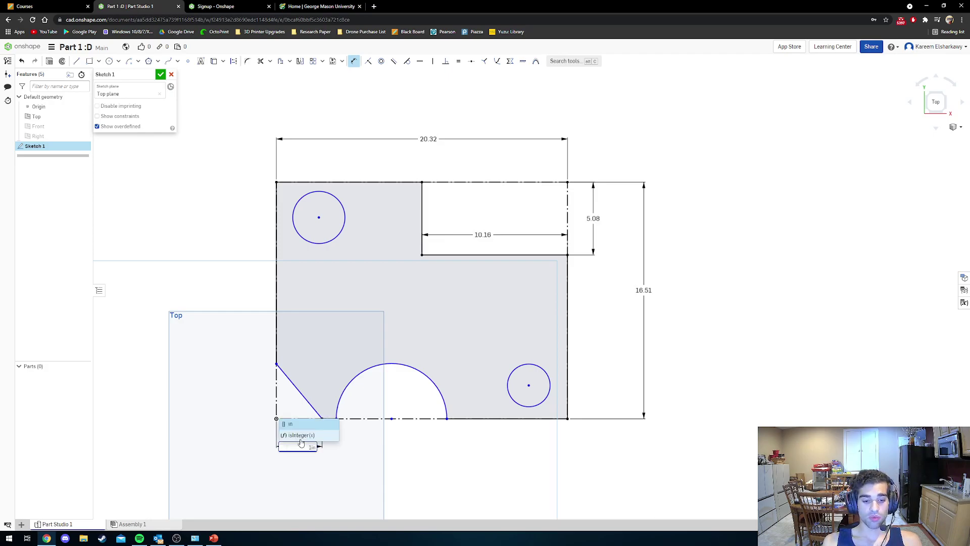
key("Return")
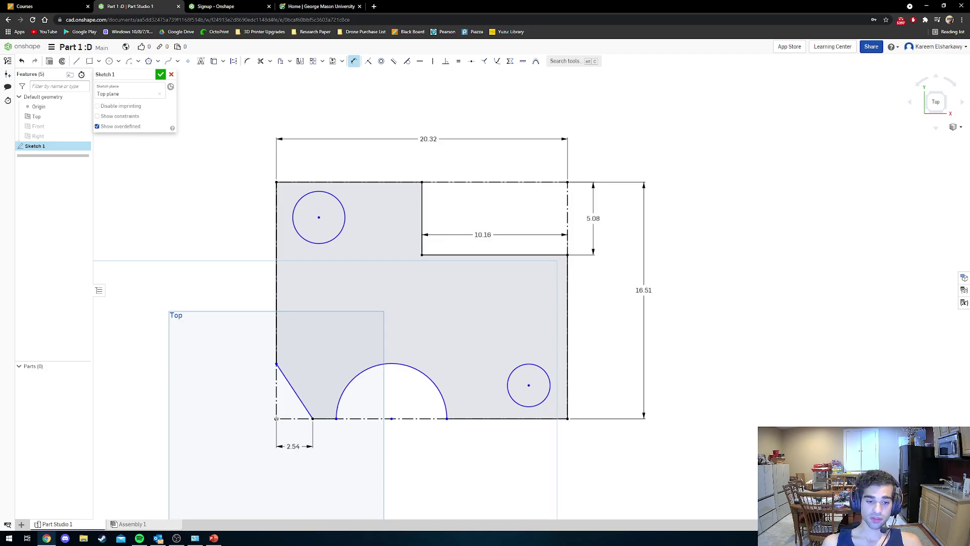
left_click(275, 365)
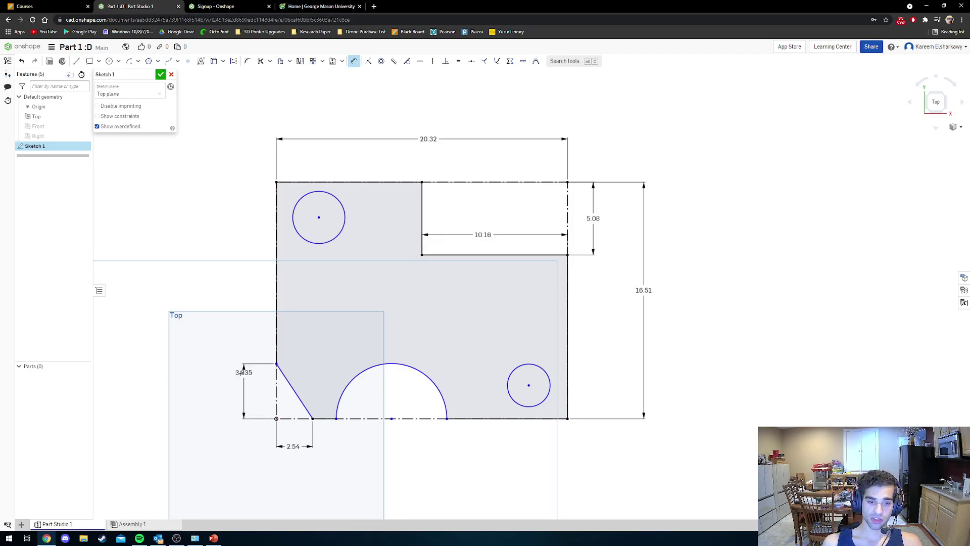
left_click(232, 389)
type("1")
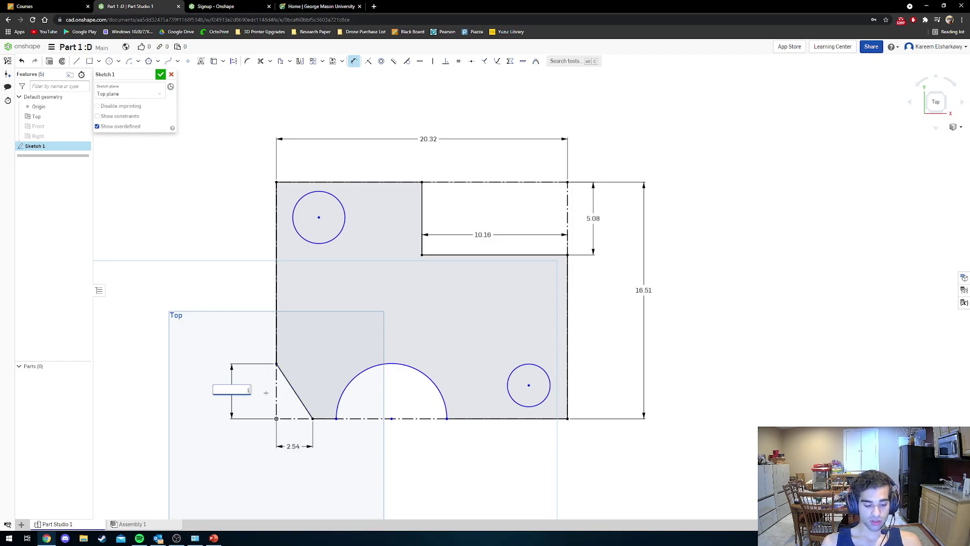
type("in")
key("Return")
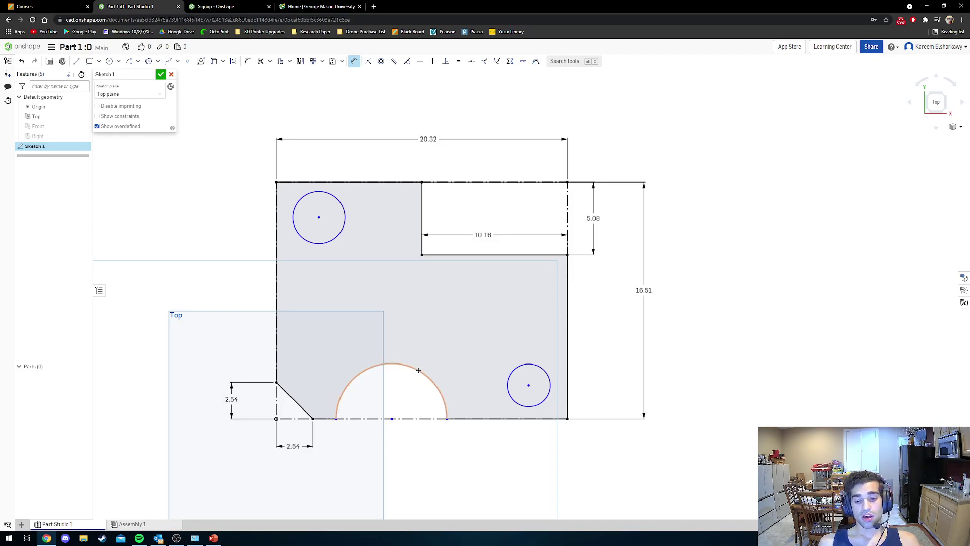
Give the semicircular cutout a 1.5 in radius (R3.81).
left_click(418, 370)
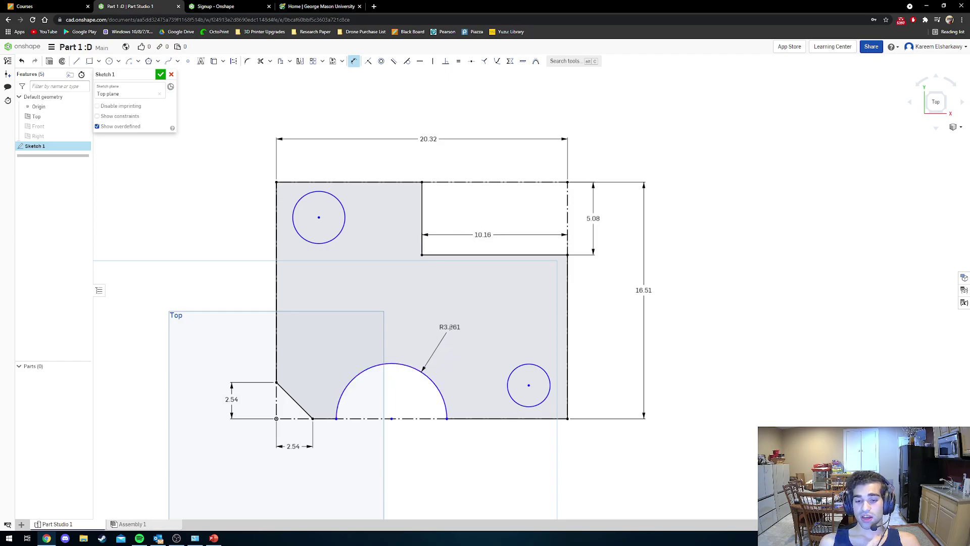
left_click(448, 330)
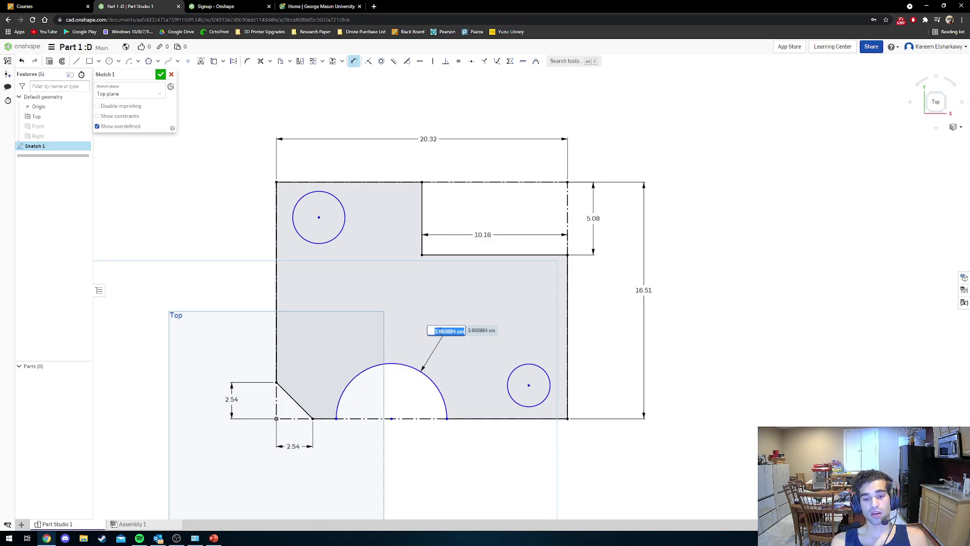
key("BackSpace")
type("1")
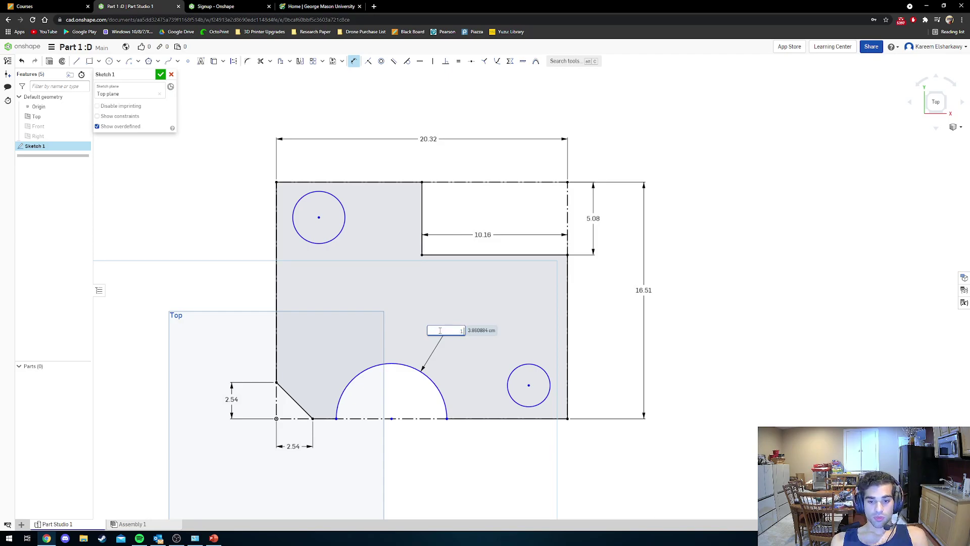
type(".5 in")
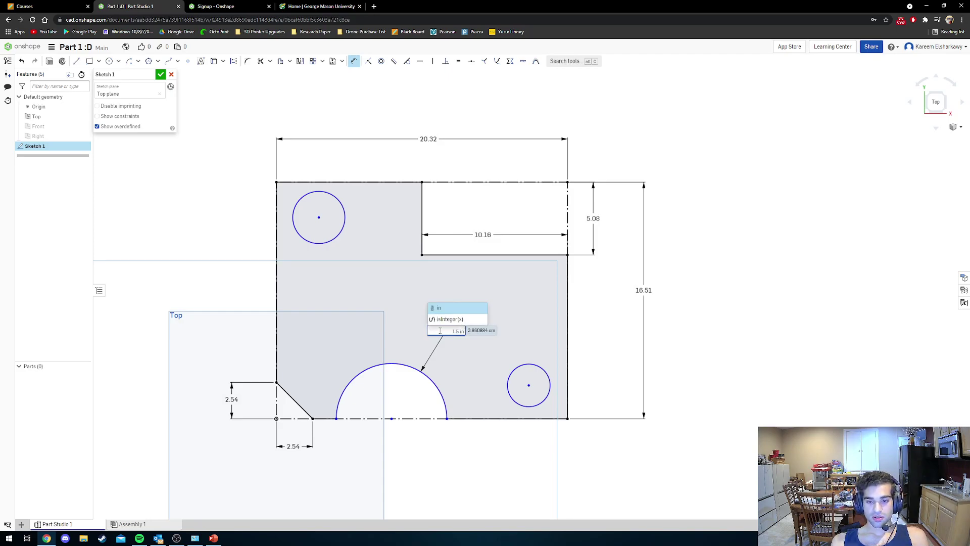
key("Return")
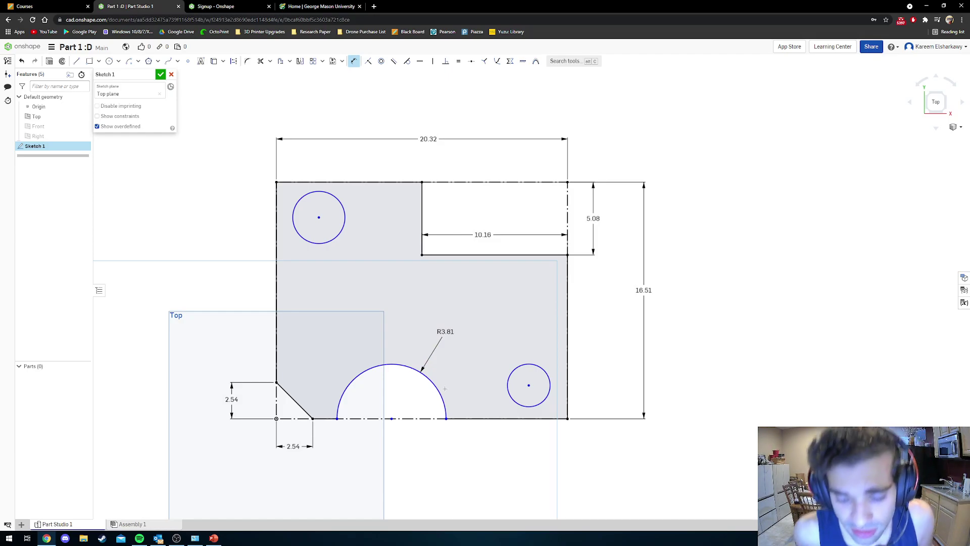
Set the upper-left hole to 1 in diameter and the lower-right hole to 0.5 in.
left_click(339, 235)
left_click(367, 263)
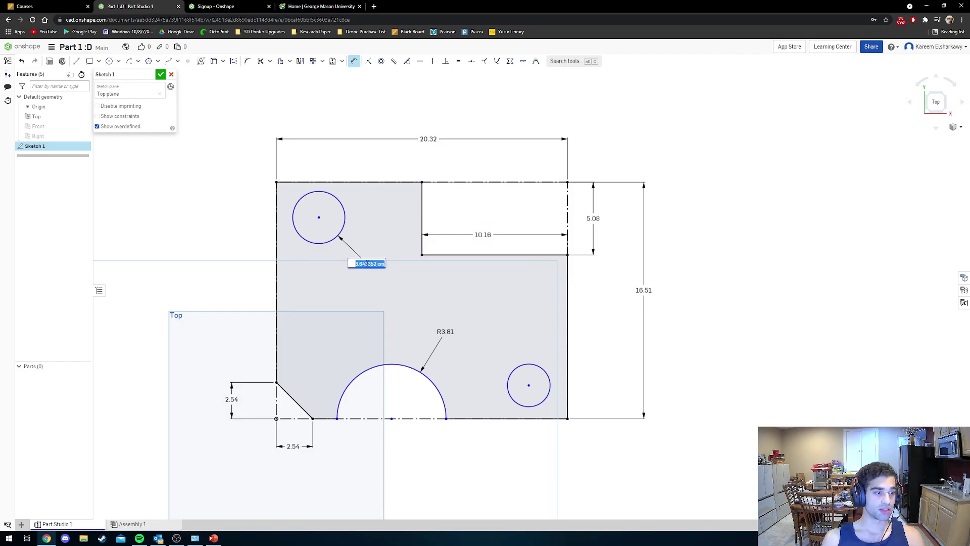
type("1in")
key("Return")
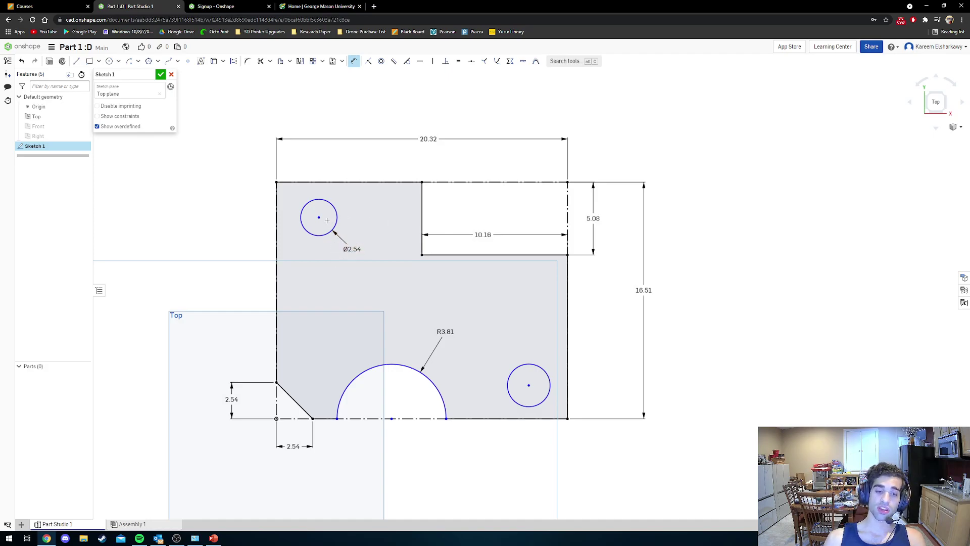
left_click(517, 367)
left_click(492, 359)
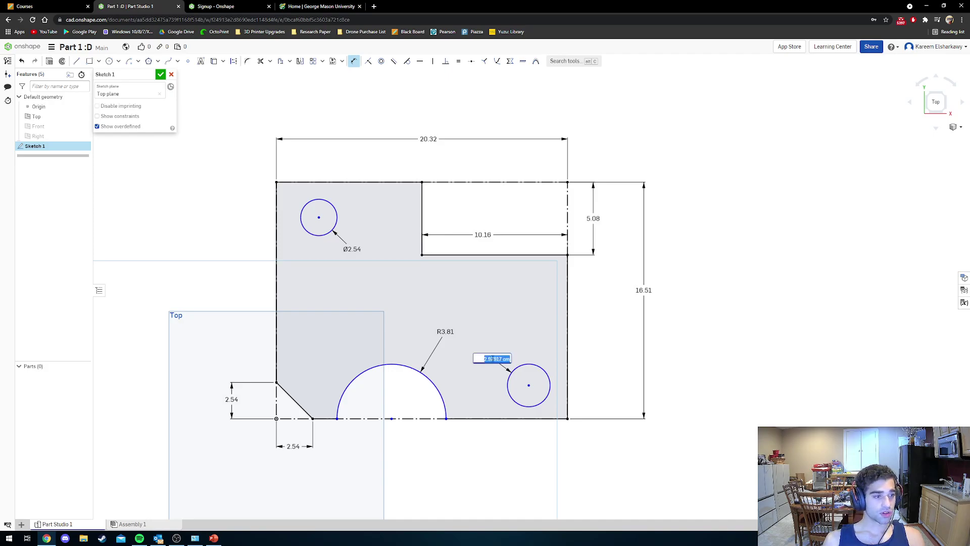
type("0")
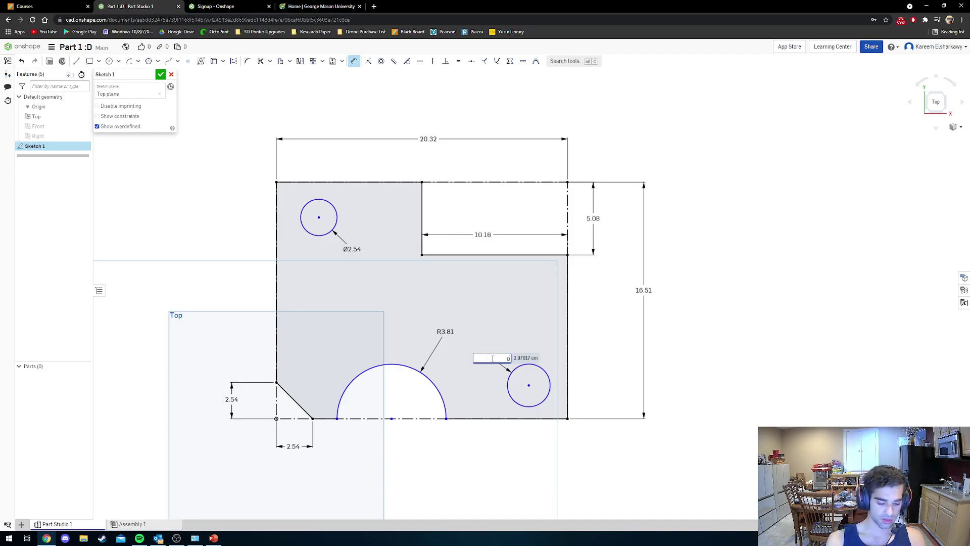
type(".5 in")
key("Return")
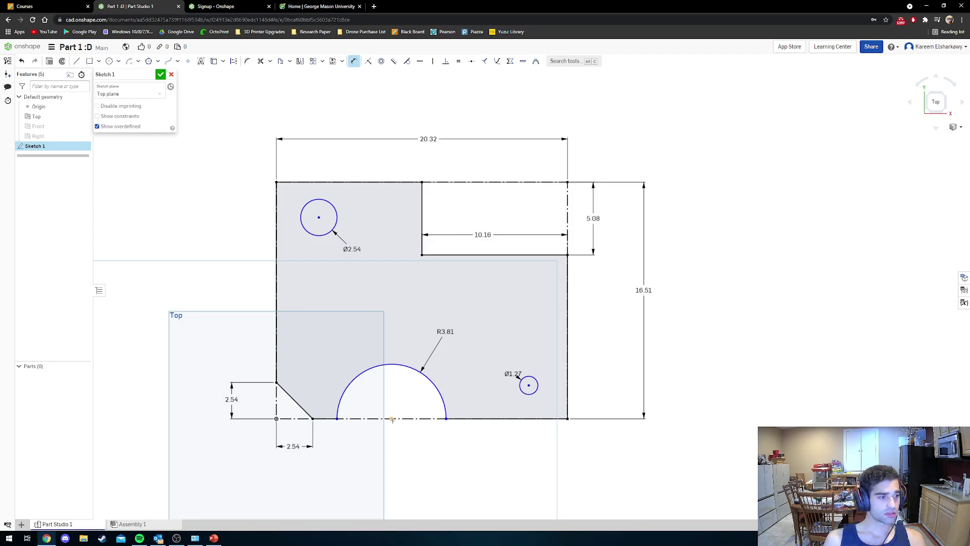
Test-drag the upper-left circle to check its freedom, then undo the move.
key("Escape")
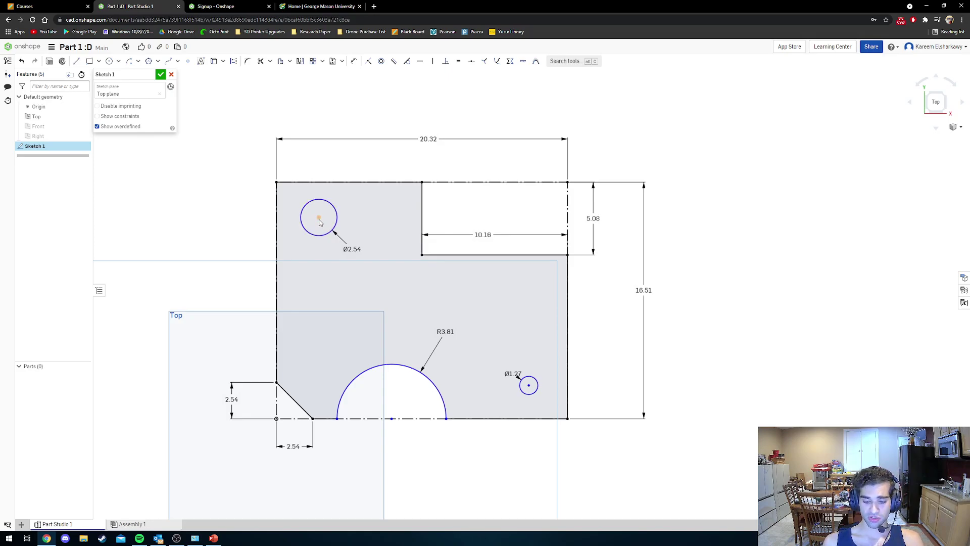
mouse_move(319, 218)
left_mouse_down()
mouse_move(348, 287)
mouse_move(313, 256)
mouse_move(348, 234)
left_mouse_up()
key("ctrl+z")
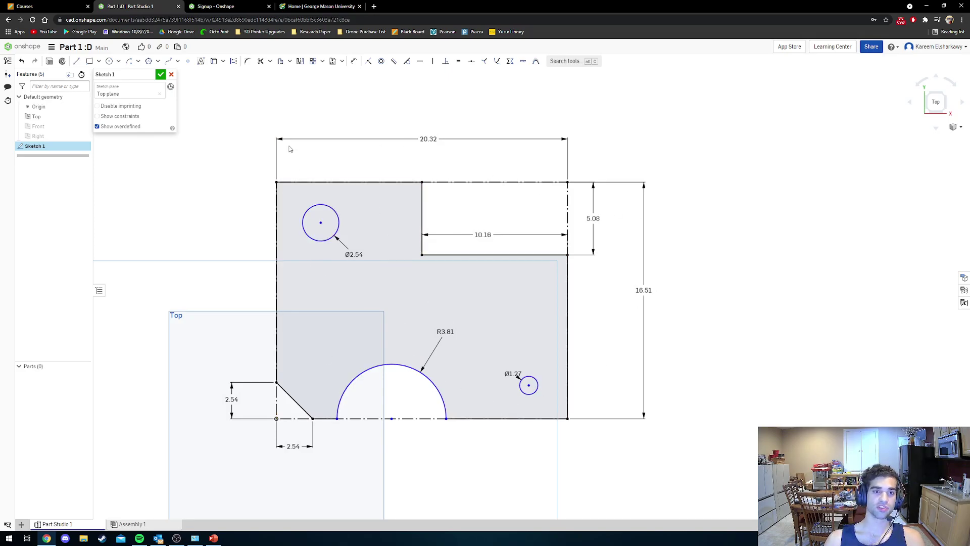
Position the upper-left hole 1.5 in from the top edge and 2.0 in from the left.
left_click(354, 61)
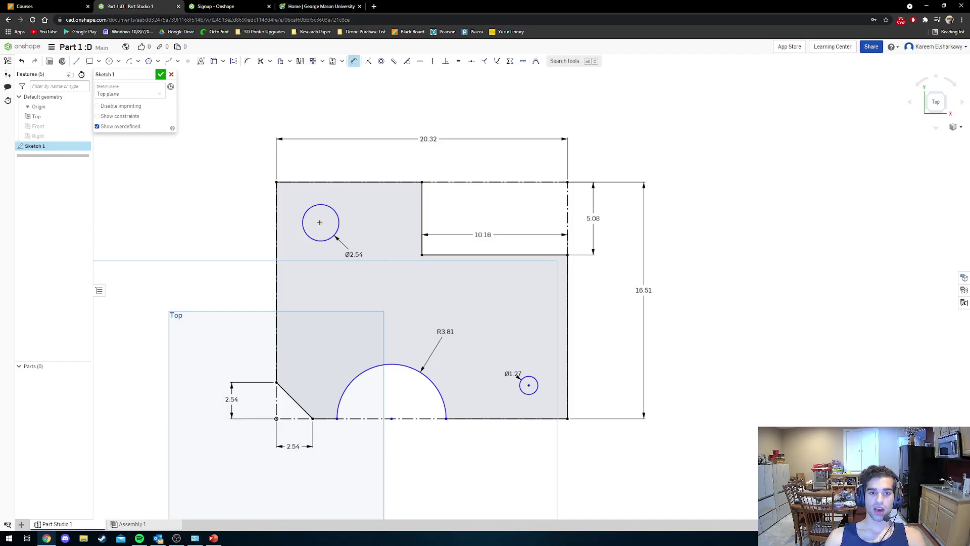
left_click(324, 183)
left_click(320, 223)
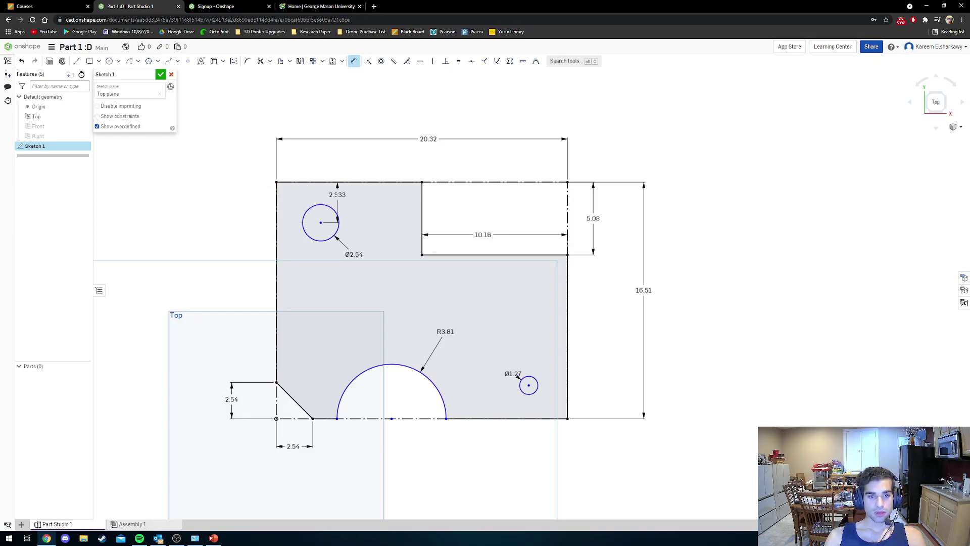
left_click(357, 201)
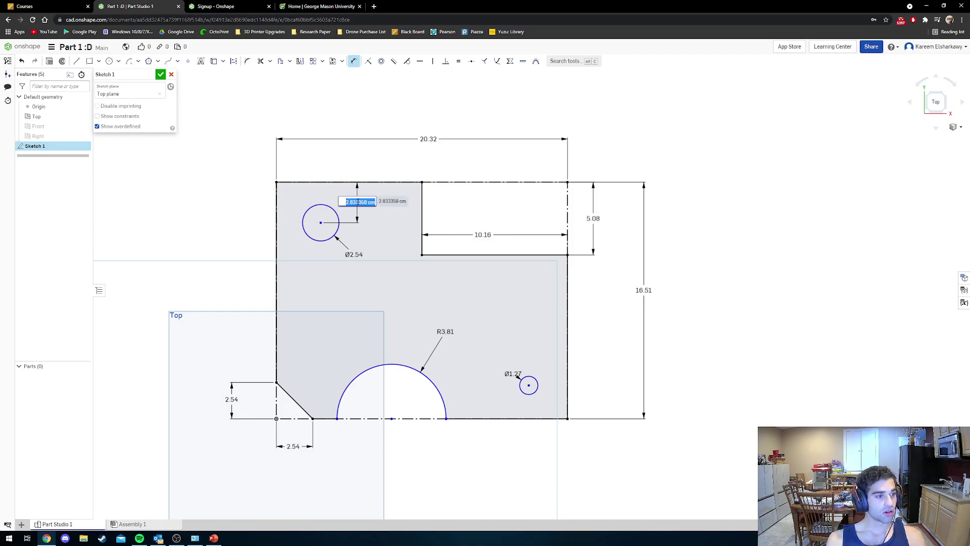
type("1.5in")
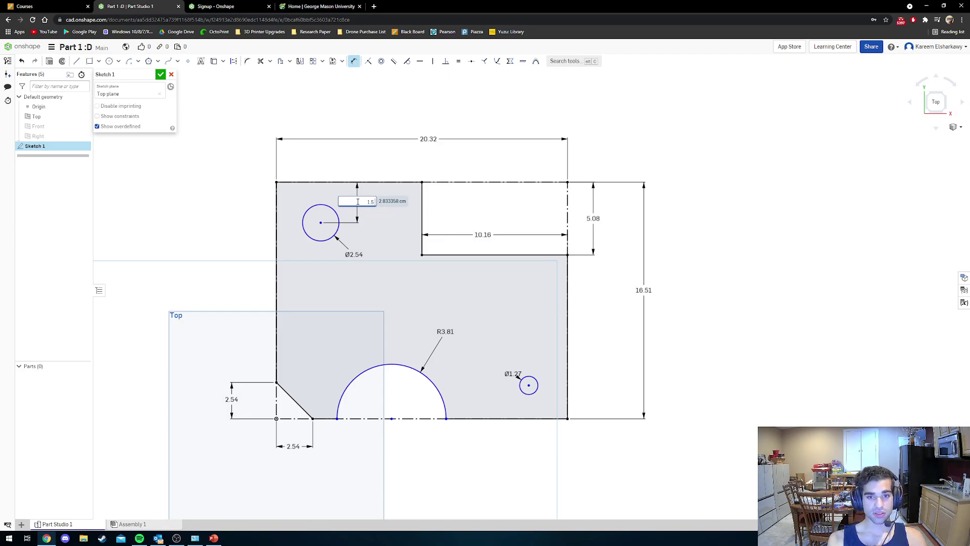
key("Return")
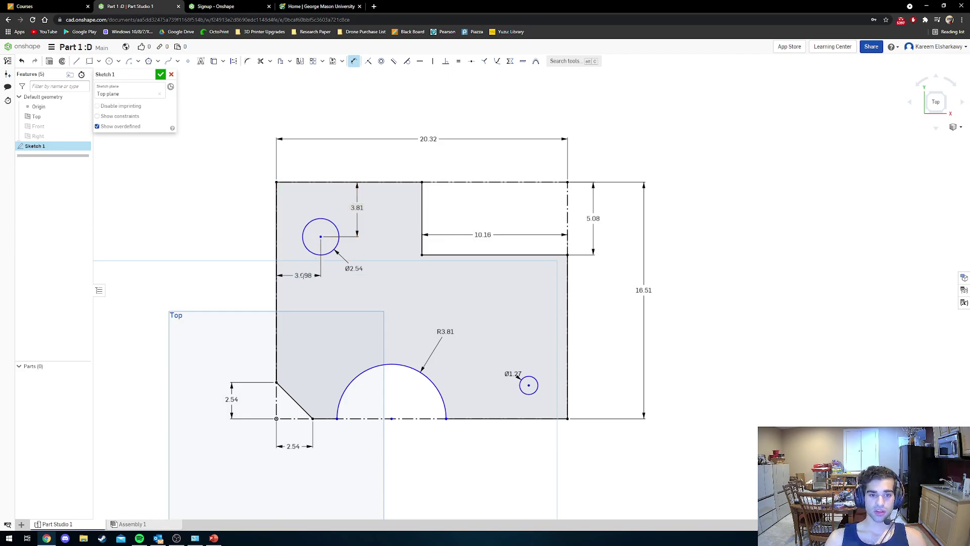
left_click(299, 278)
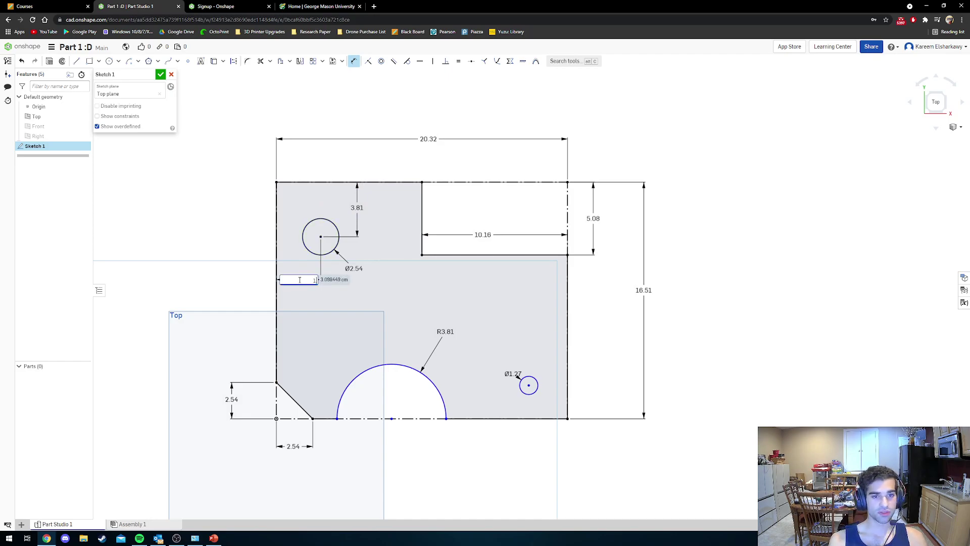
type("1.5 i")
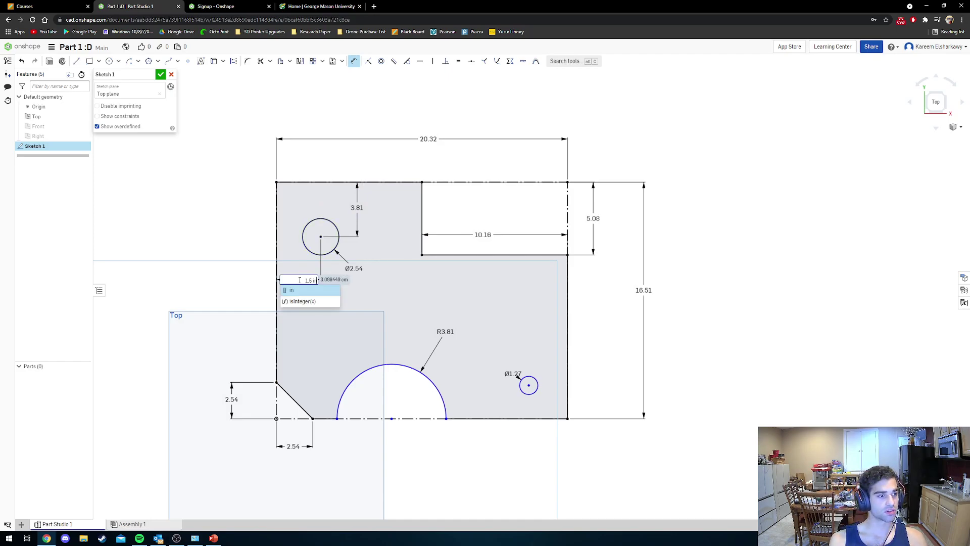
key("BackSpace")
key("BackSpace")
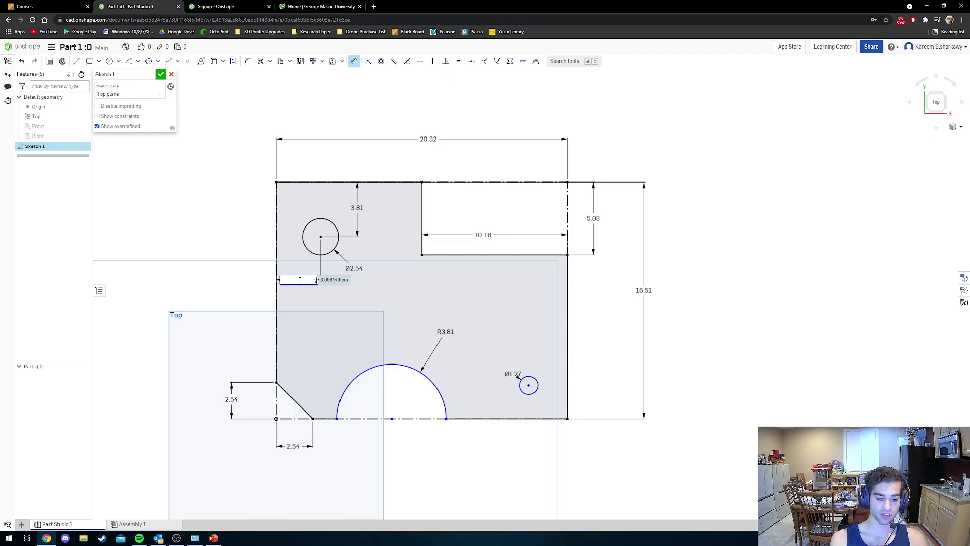
type("2.0in")
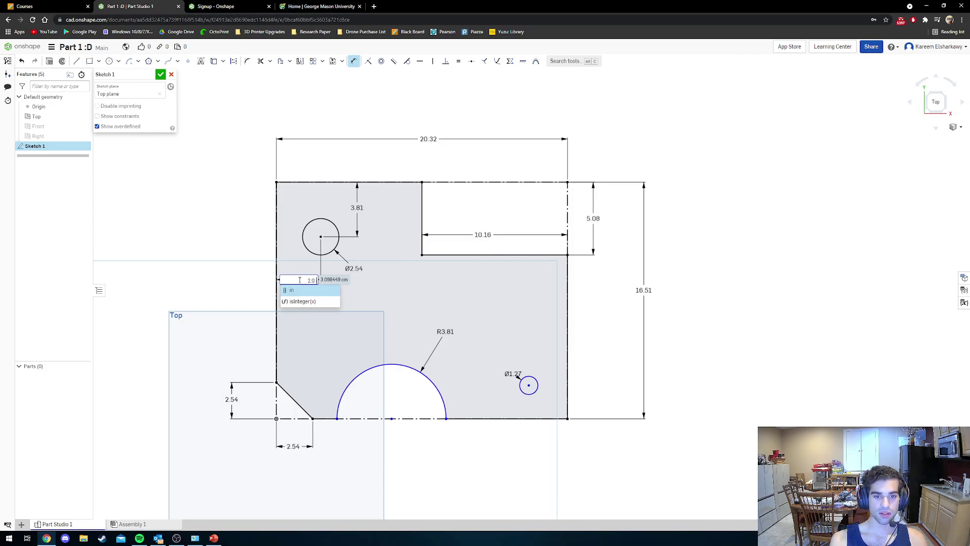
key("Return")
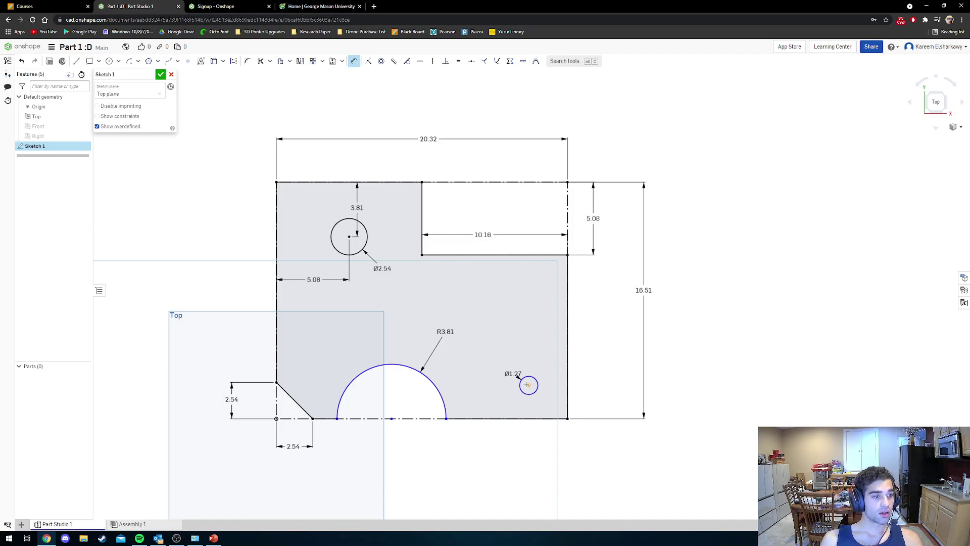
Position the lower-right hole 1.5 in from the right edge and 2 in above the bottom.
left_click(567, 383)
left_click(533, 362)
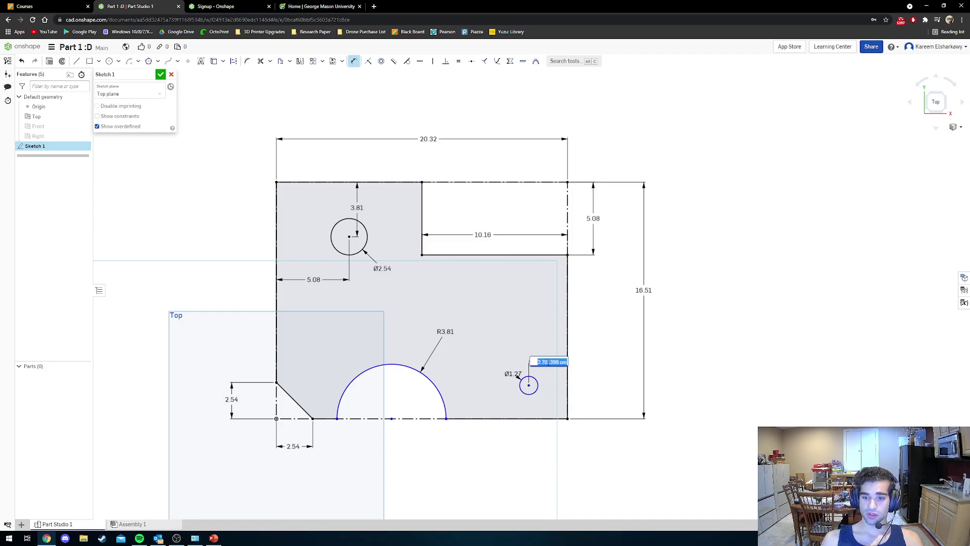
type("1.5 in")
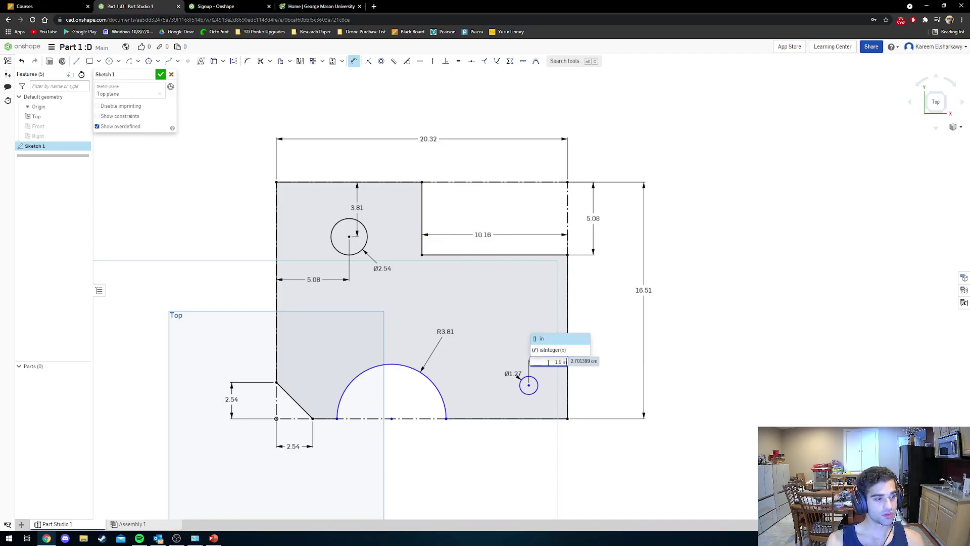
key("Return")
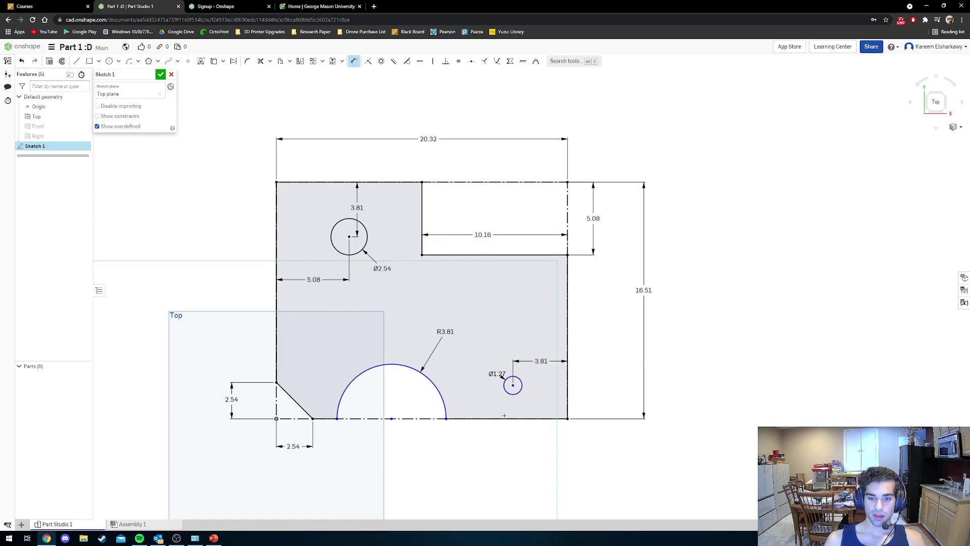
left_click(504, 418)
left_click(490, 399)
type("2")
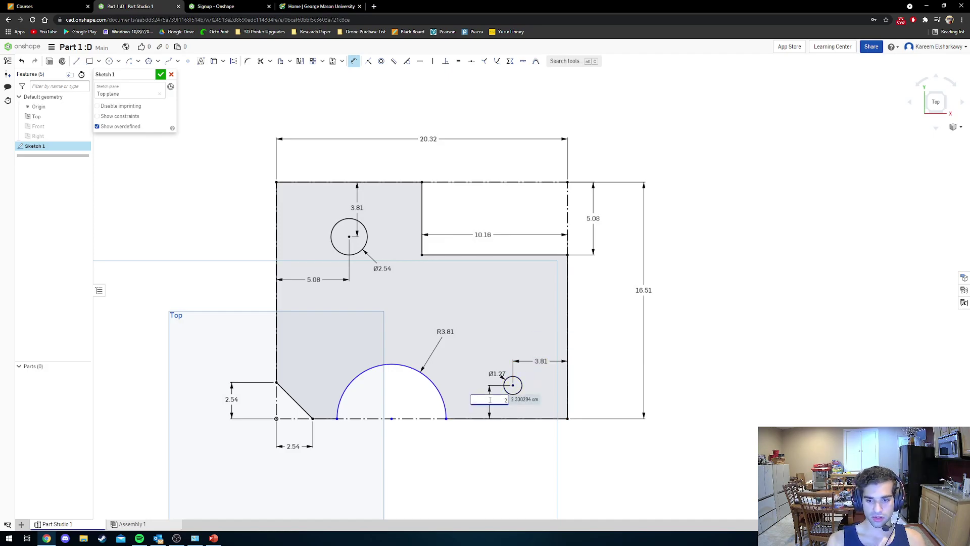
type(" in")
key("Return")
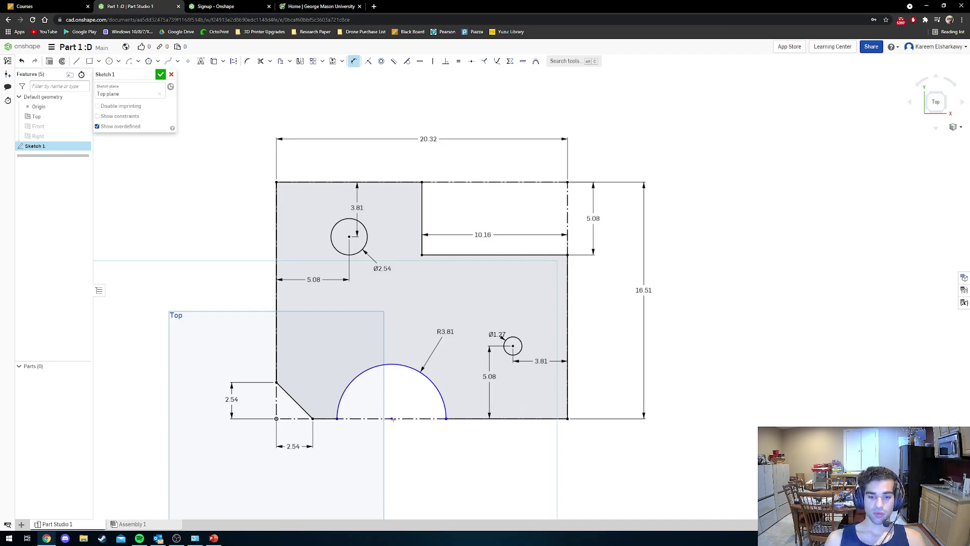
Locate the cutout arc's centre 12.7 from the right edge.
left_click(568, 418)
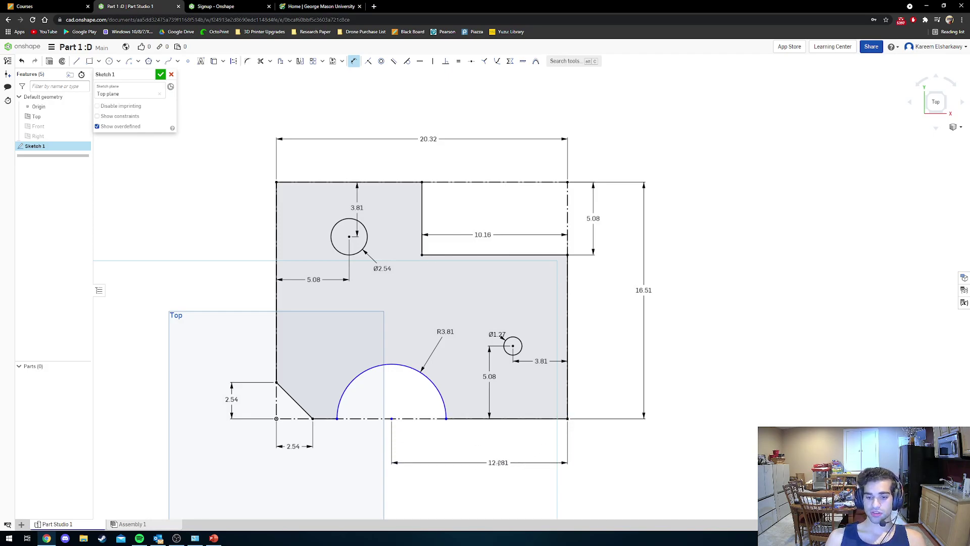
left_click(500, 463)
type("12.7")
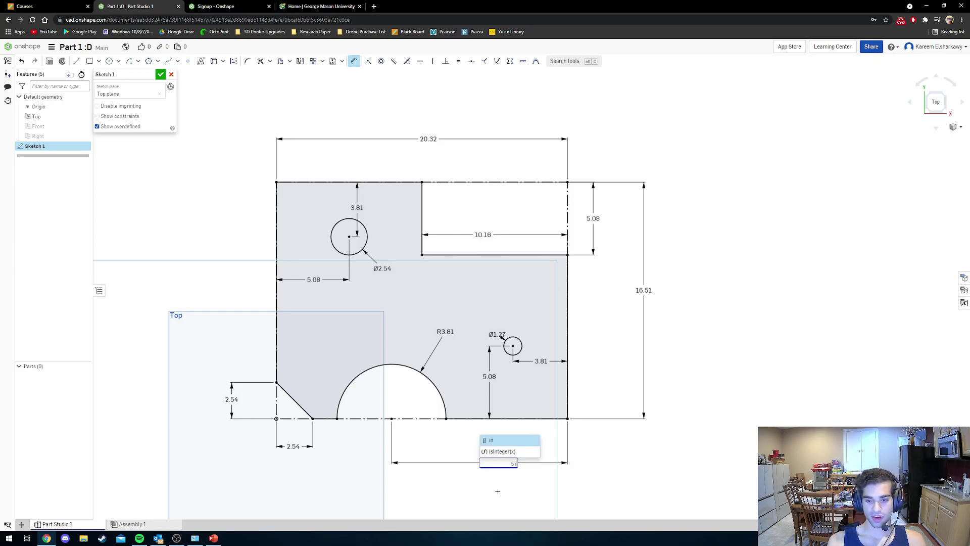
key("Return")
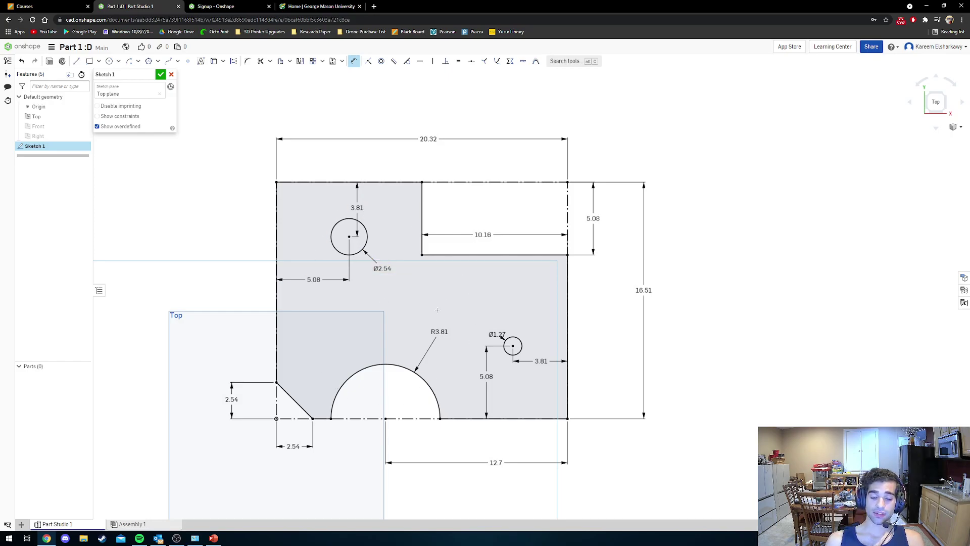
key("Escape")
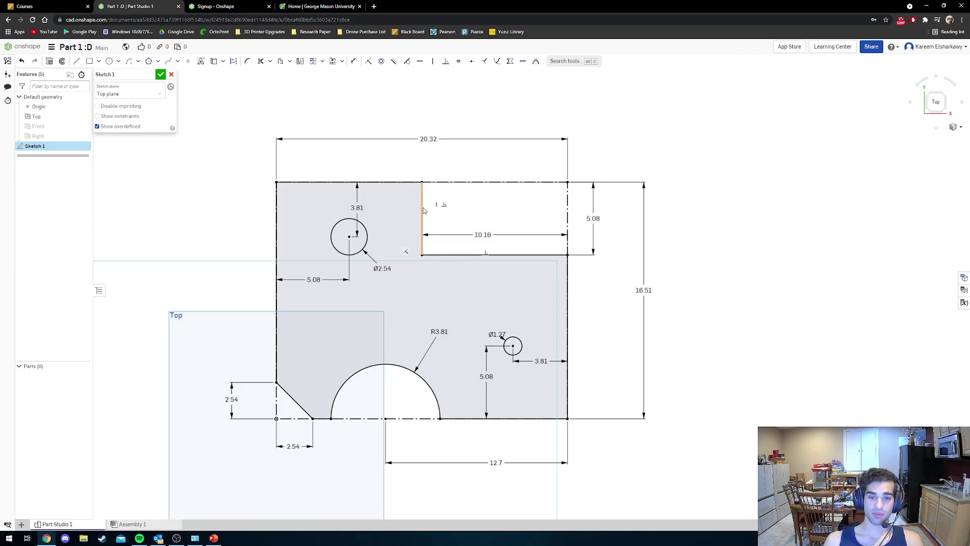
scroll(353, 205, "down", 5)
scroll(354, 203, "up", 3)
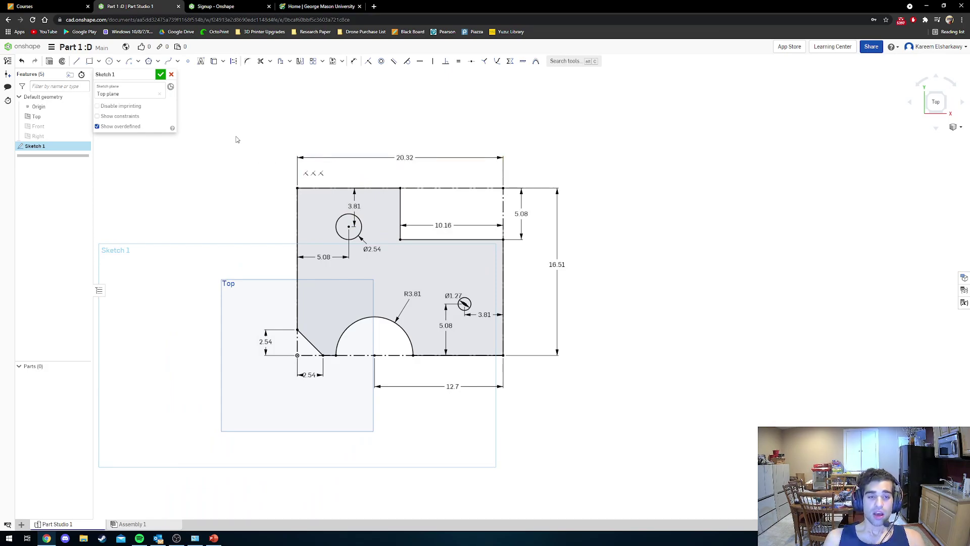
Accept Sketch 1 with the fully dimensioned plate outline and its two holes.
left_click(161, 74)
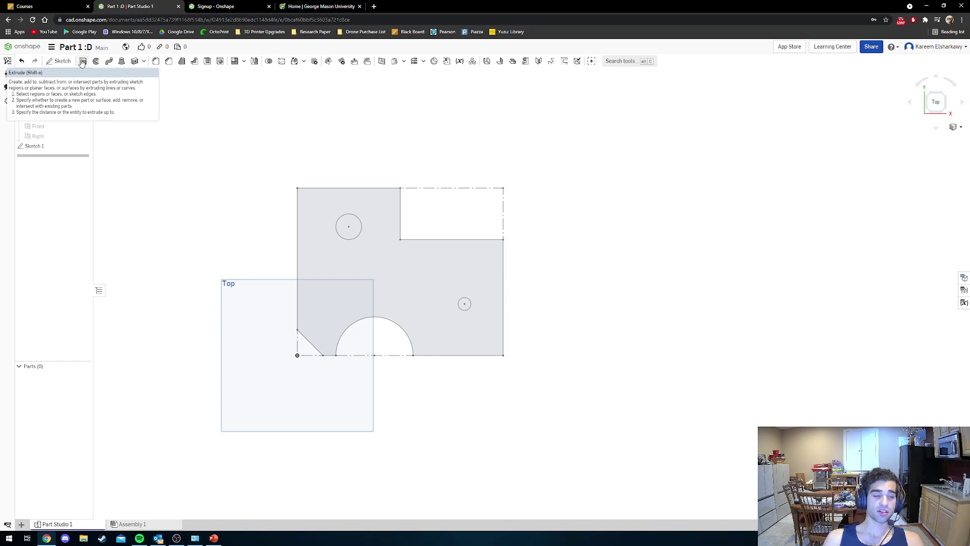
Extrude the Sketch 1 plate region to a depth of 0.75 in, creating Part 1.
left_click(82, 62)
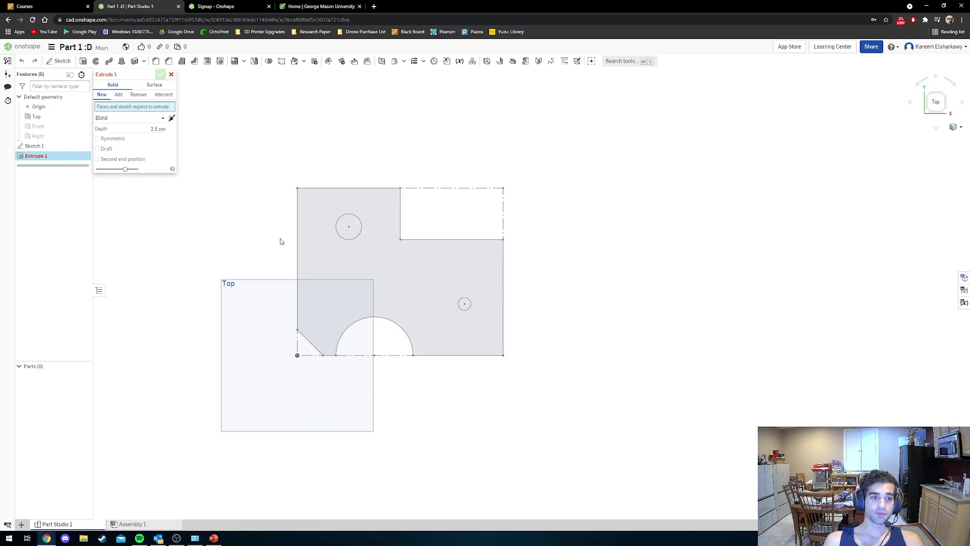
left_click(313, 241)
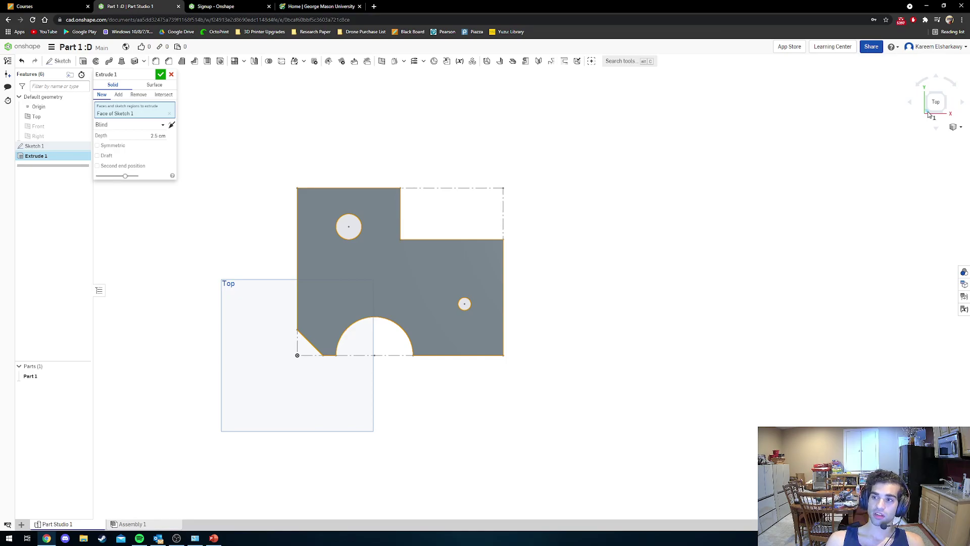
left_click(928, 115)
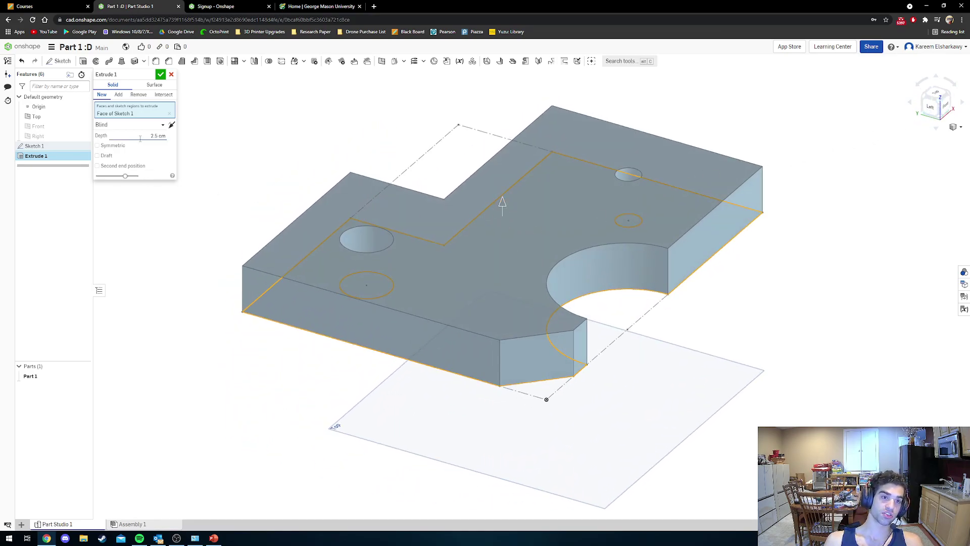
left_click(140, 137)
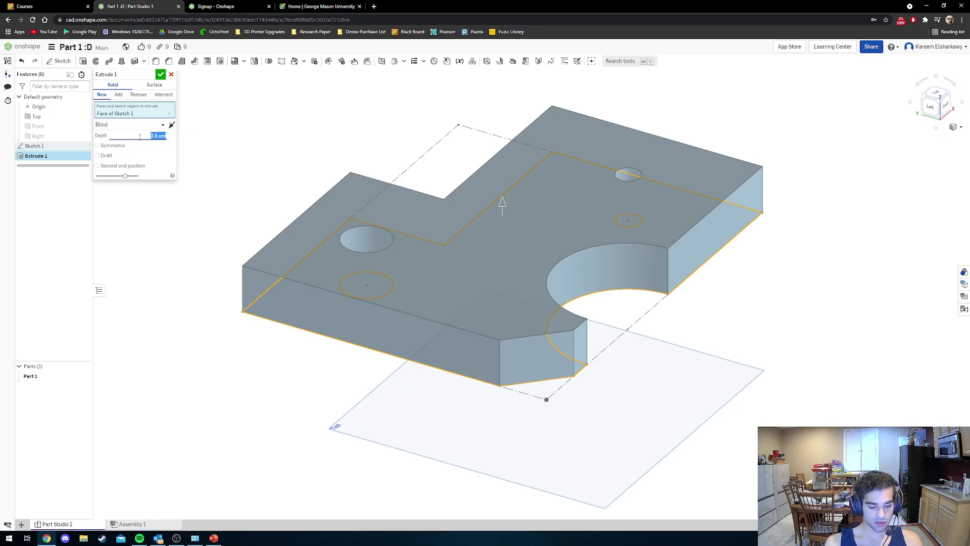
type("0")
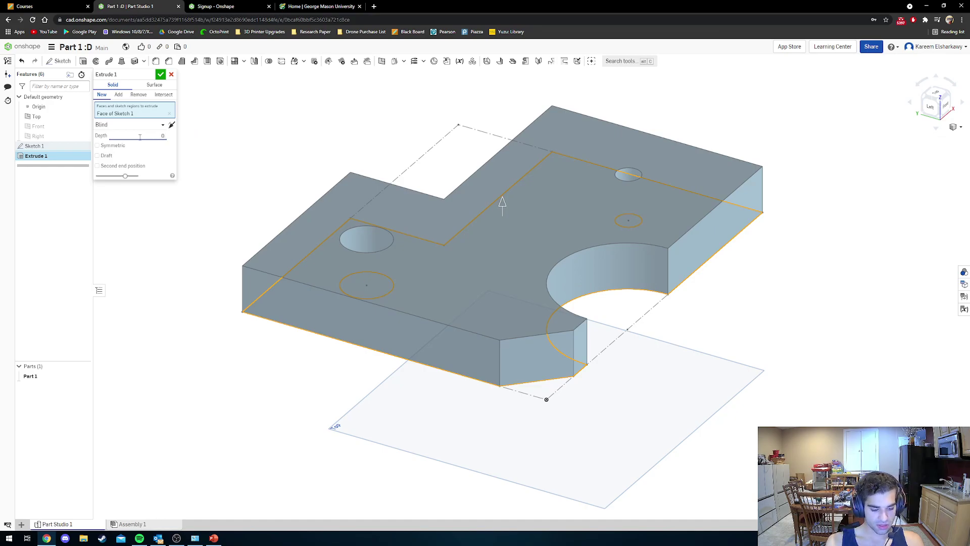
type(".75 in")
key("Return")
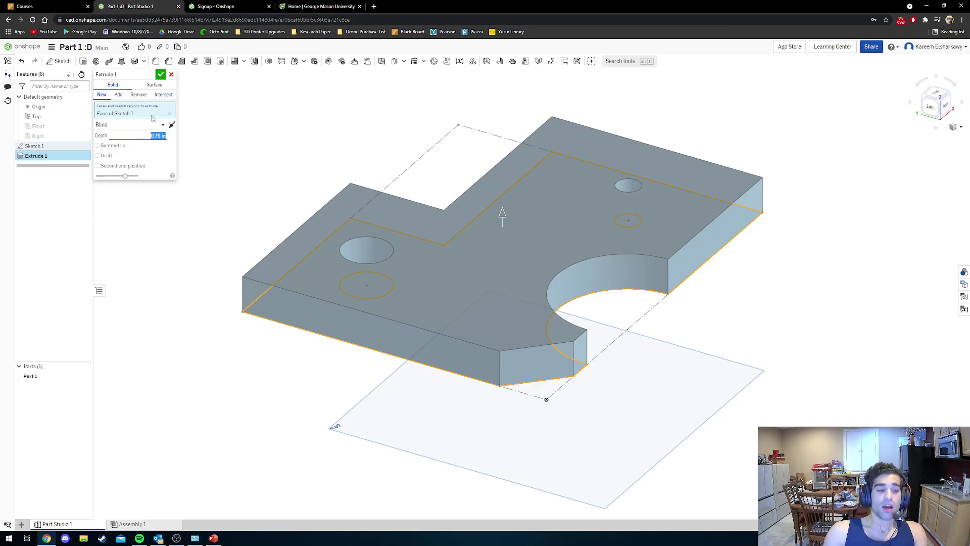
left_click(159, 75)
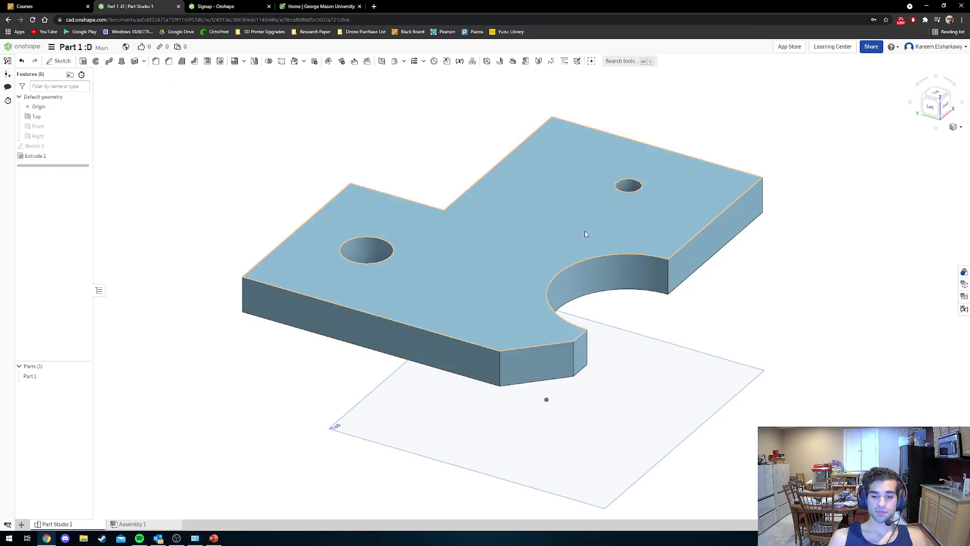
left_click(938, 101)
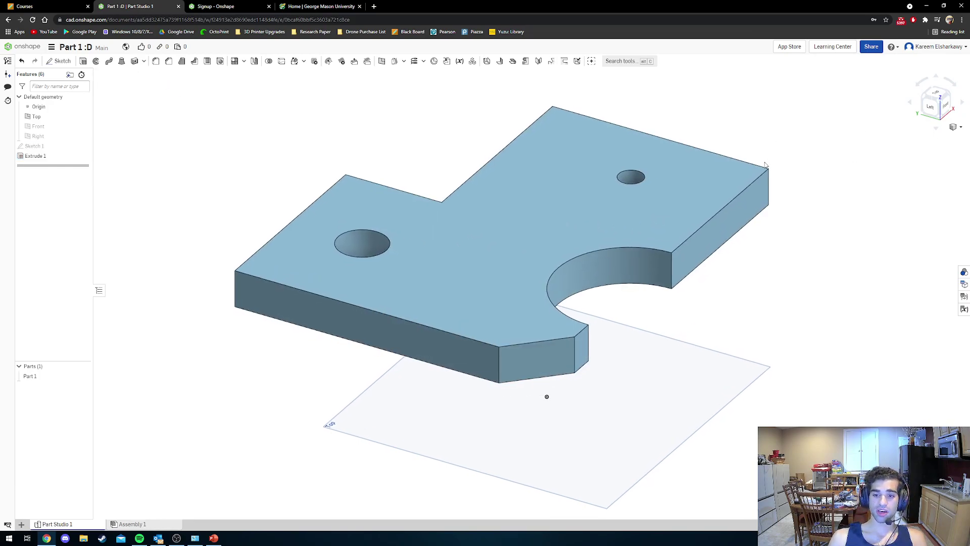
right_click_drag(655, 206, 628, 311)
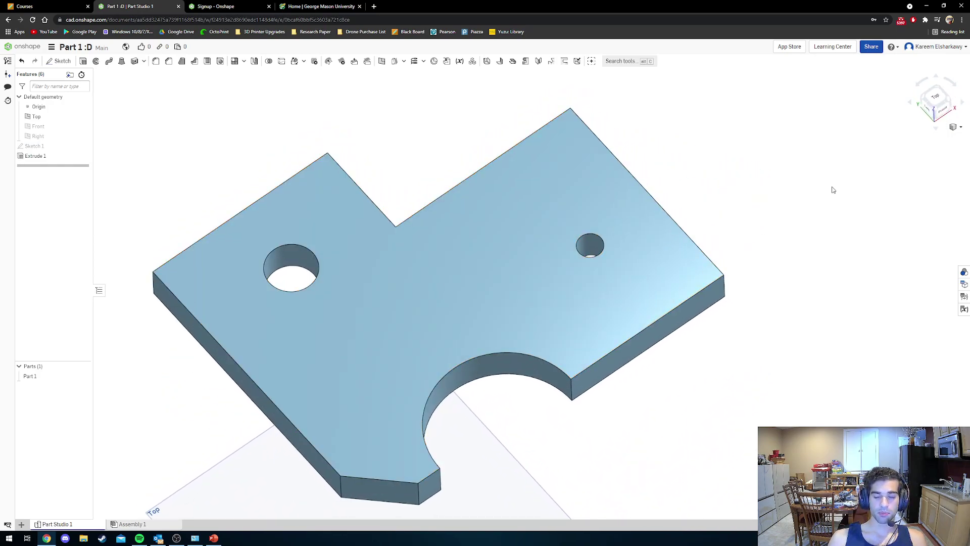
left_click(937, 110)
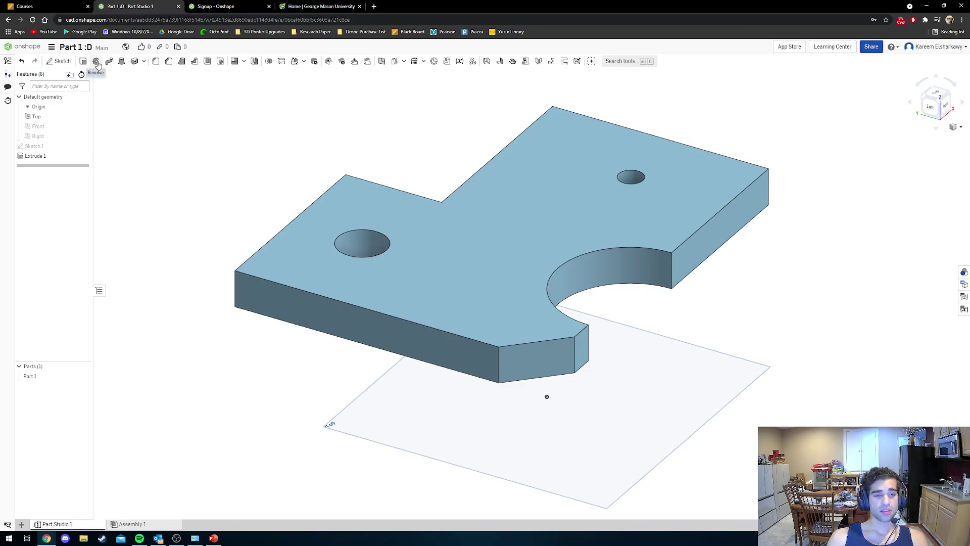
scroll(266, 206, "up", 5)
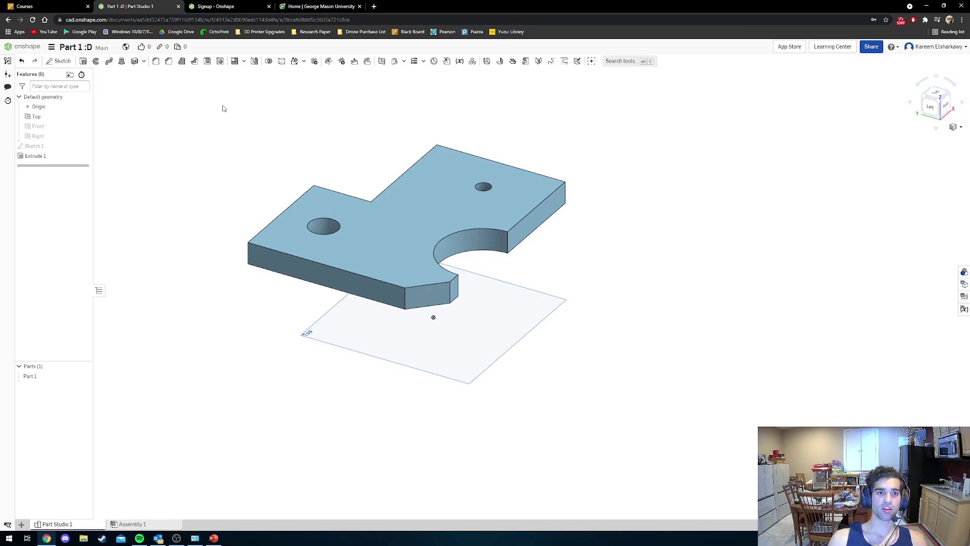
right_click_drag(336, 184, 356, 188)
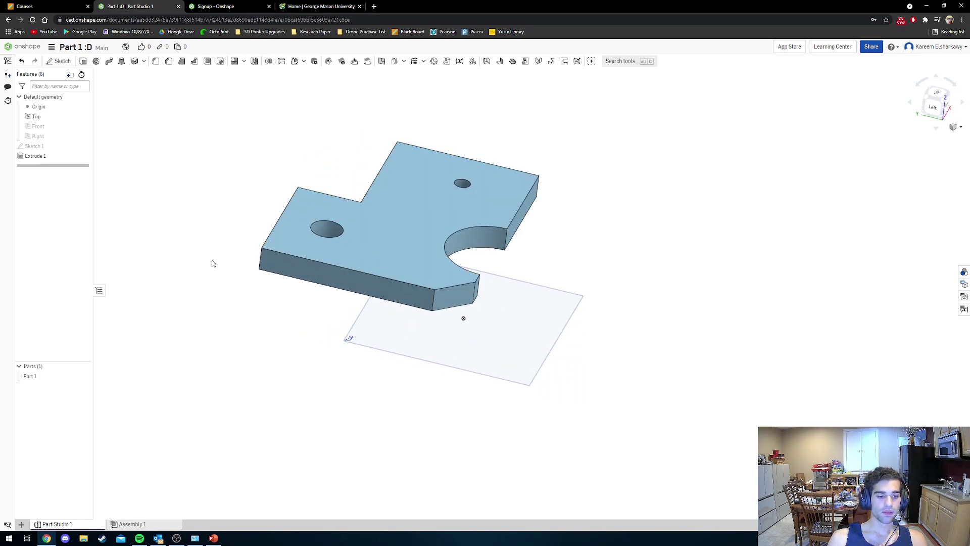
Create a new Part Studio 2.
left_click(21, 524)
mouse_move(46, 436)
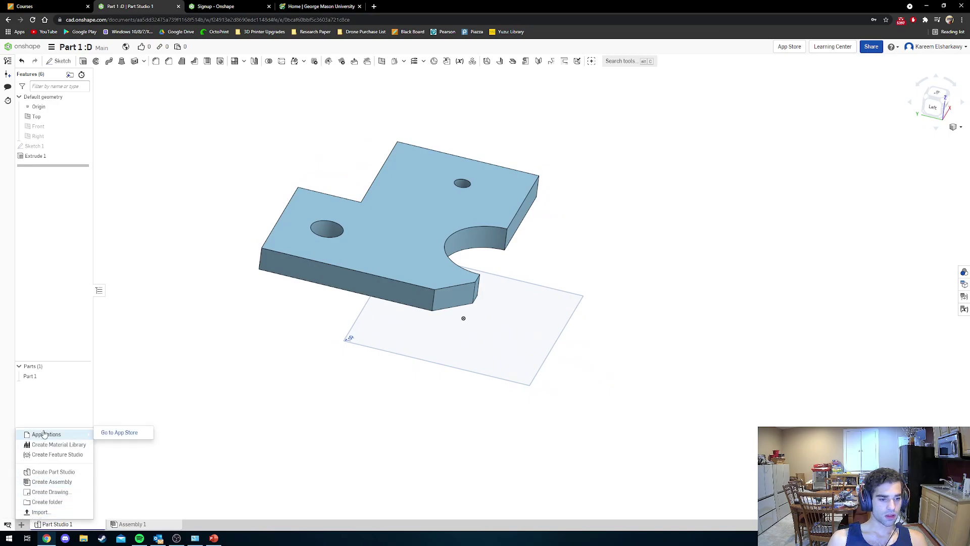
left_click(55, 471)
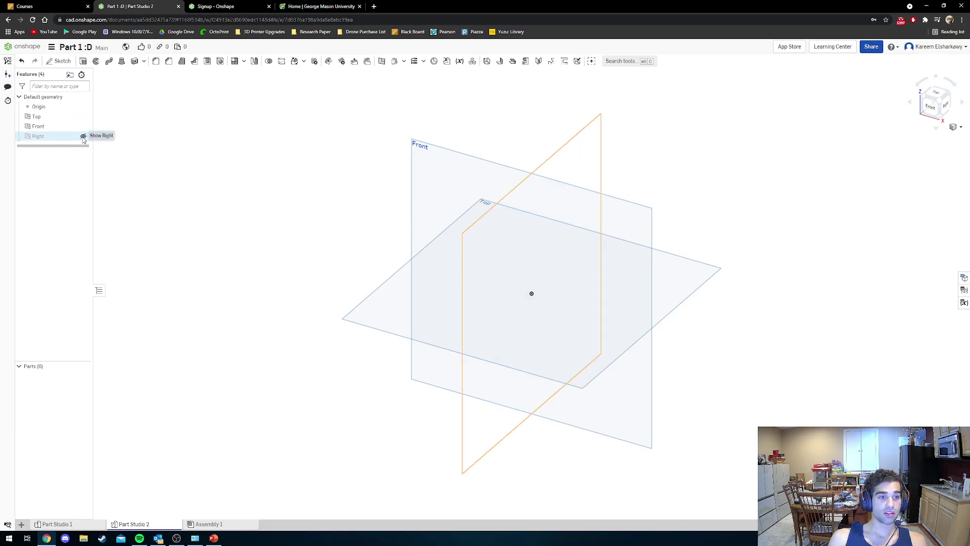
Hide the Right and Top planes and view the Front plane face-on.
left_click(84, 136)
left_click(83, 116)
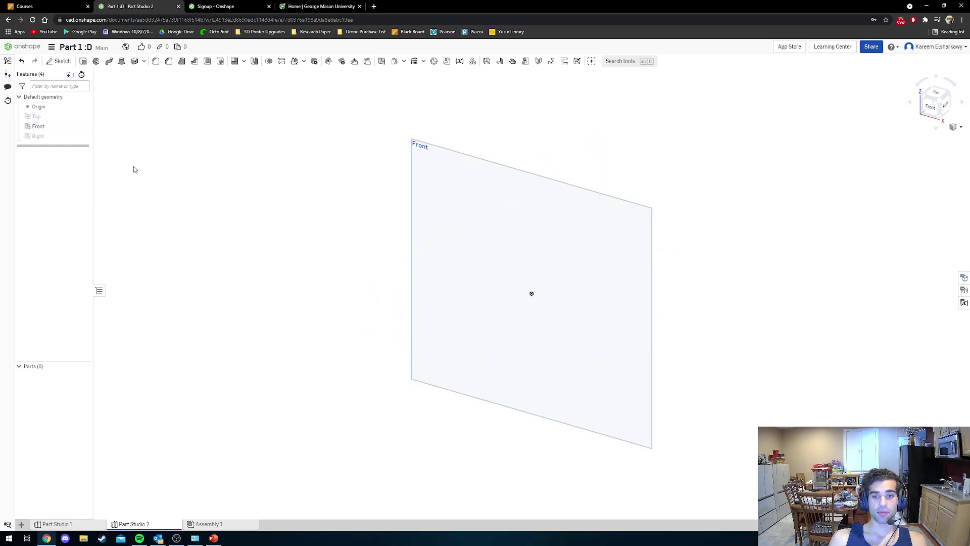
left_click(930, 106)
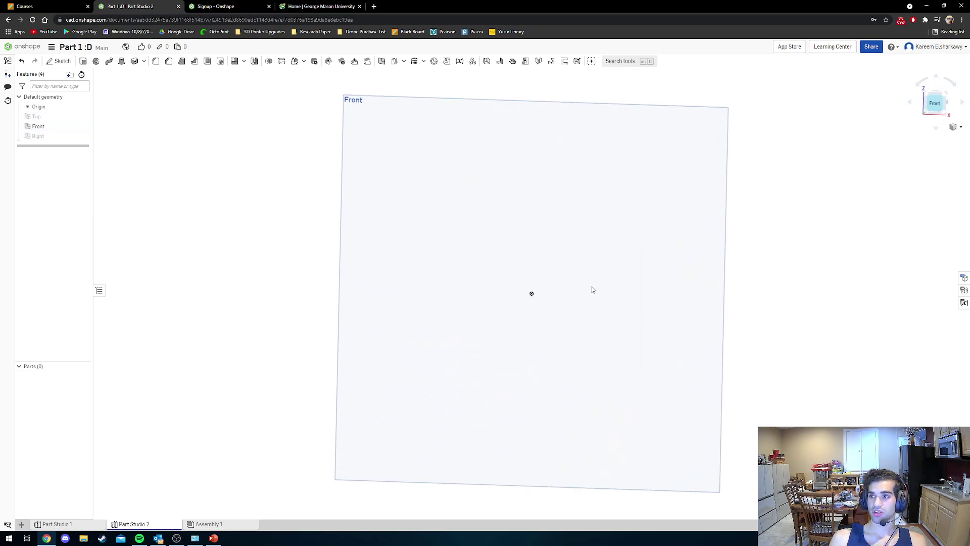
Sketch on the Front plane an inscribed six-sided polygon centred on the origin.
left_click(59, 62)
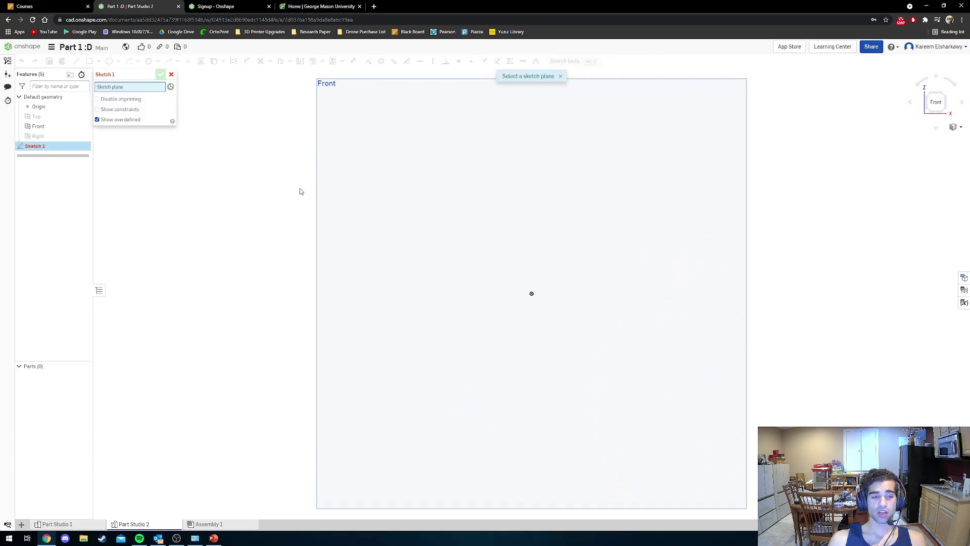
left_click(413, 174)
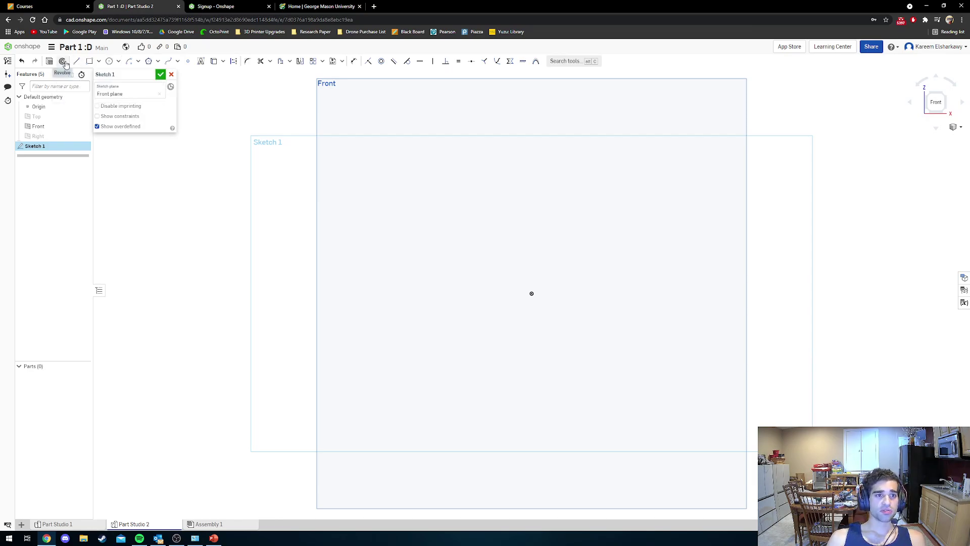
left_click(149, 61)
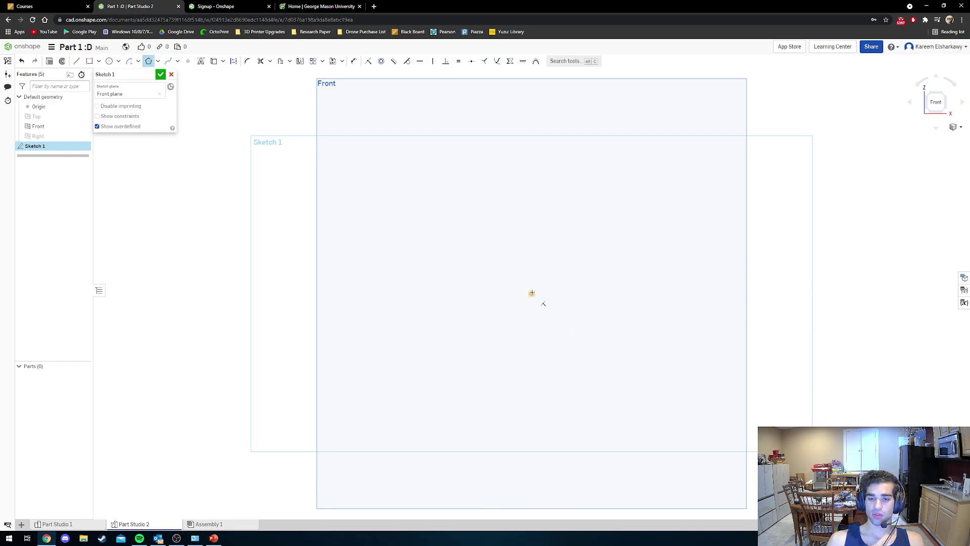
left_click(531, 293)
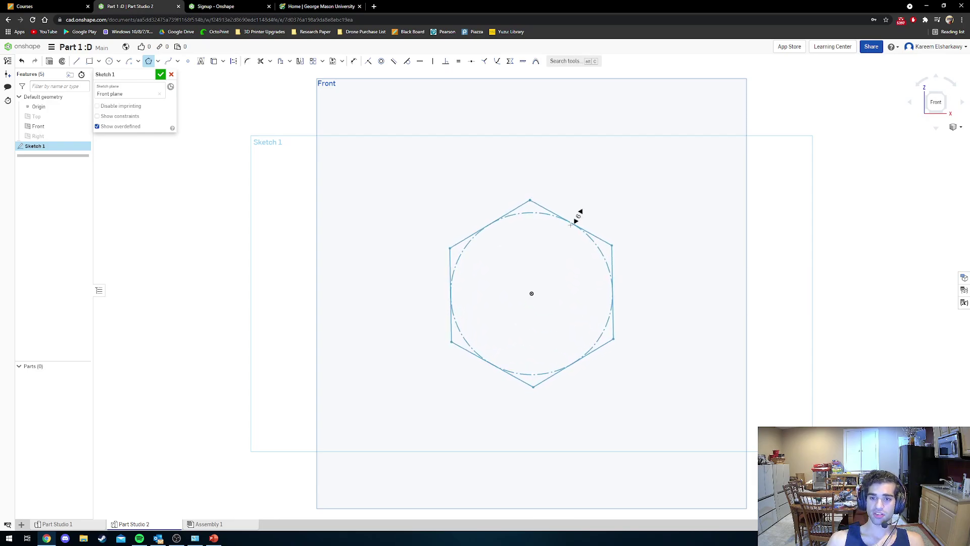
scroll(579, 215, "up", 4)
scroll(577, 222, "down", 4)
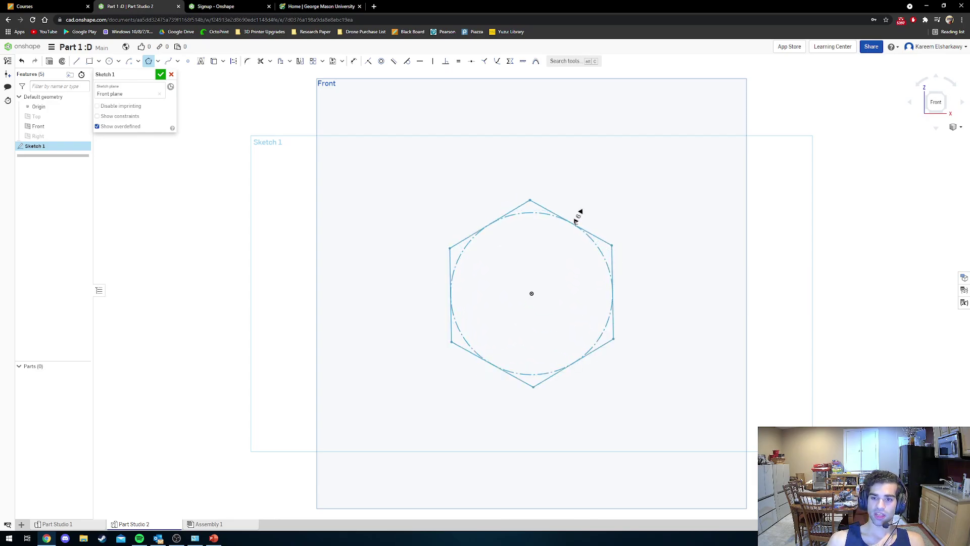
scroll(575, 222, "down", 1)
scroll(577, 223, "up", 1)
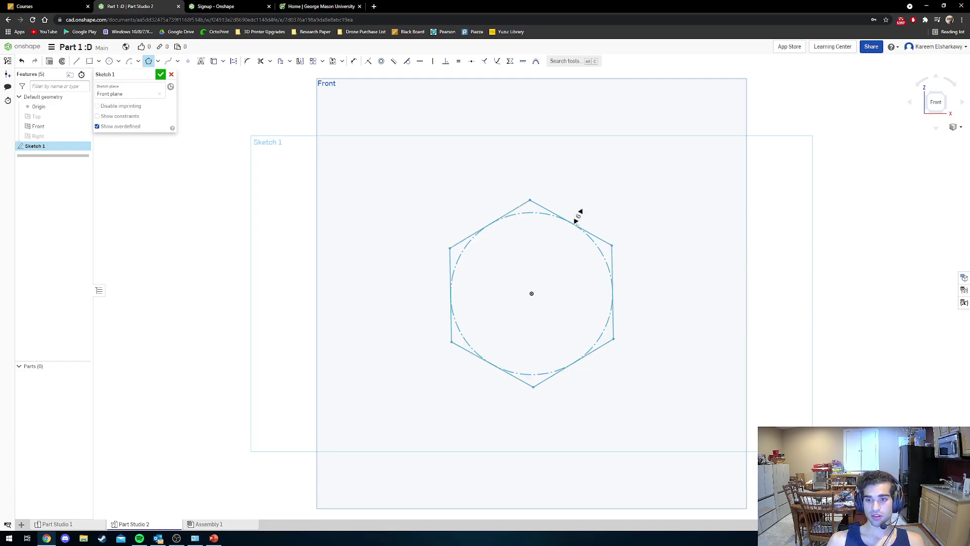
left_click(576, 221)
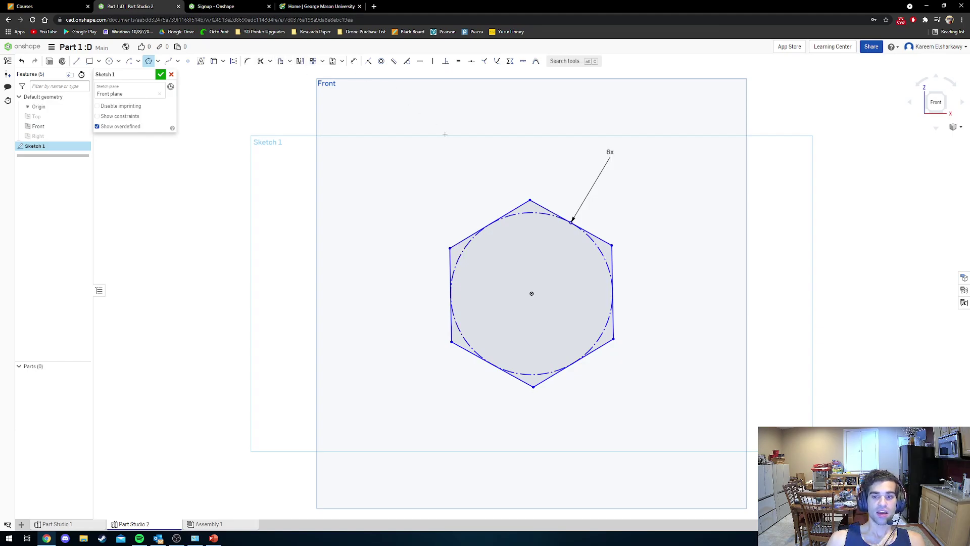
Rotate and enlarge the hexagon so its top edge lies roughly horizontal.
key("Escape")
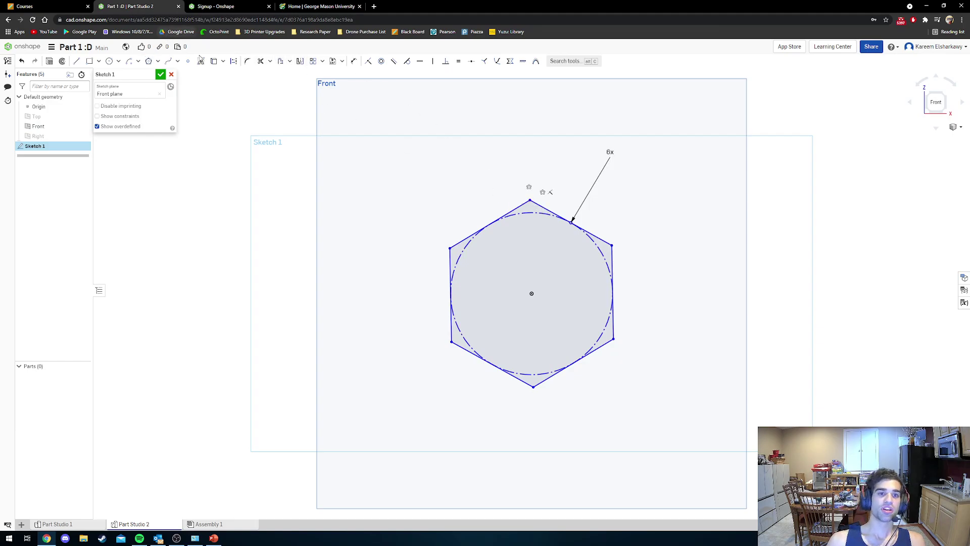
left_click(353, 61)
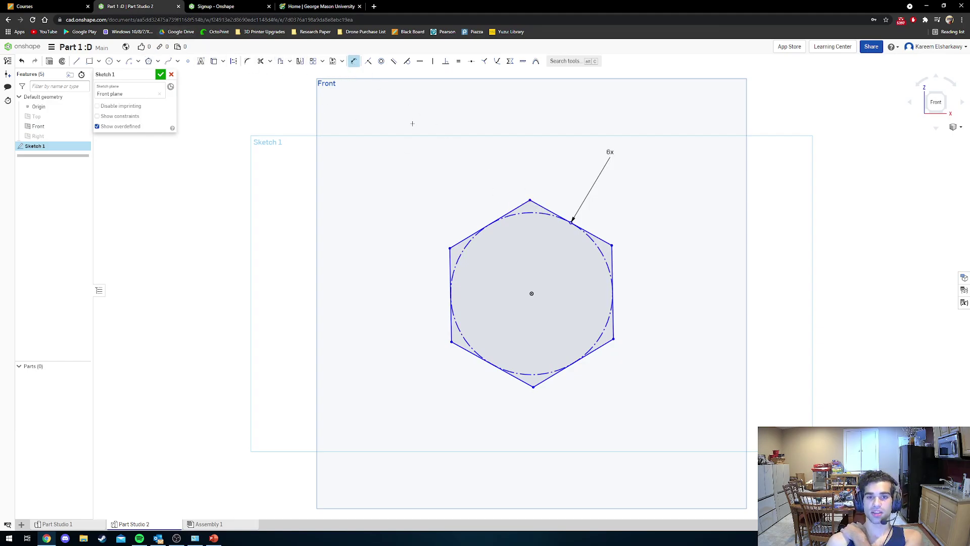
key("Escape")
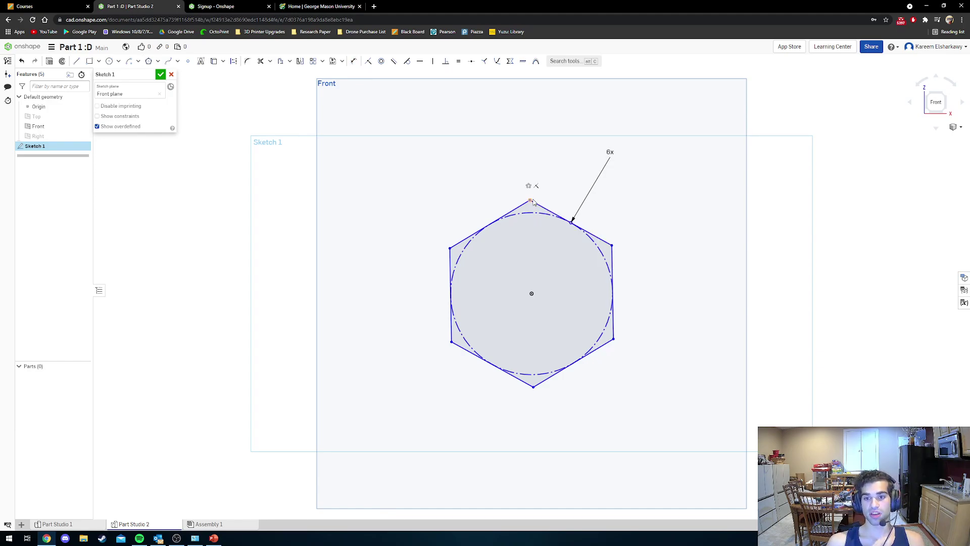
mouse_move(526, 201)
left_mouse_down()
mouse_move(617, 195)
mouse_move(591, 189)
mouse_move(610, 199)
left_mouse_up()
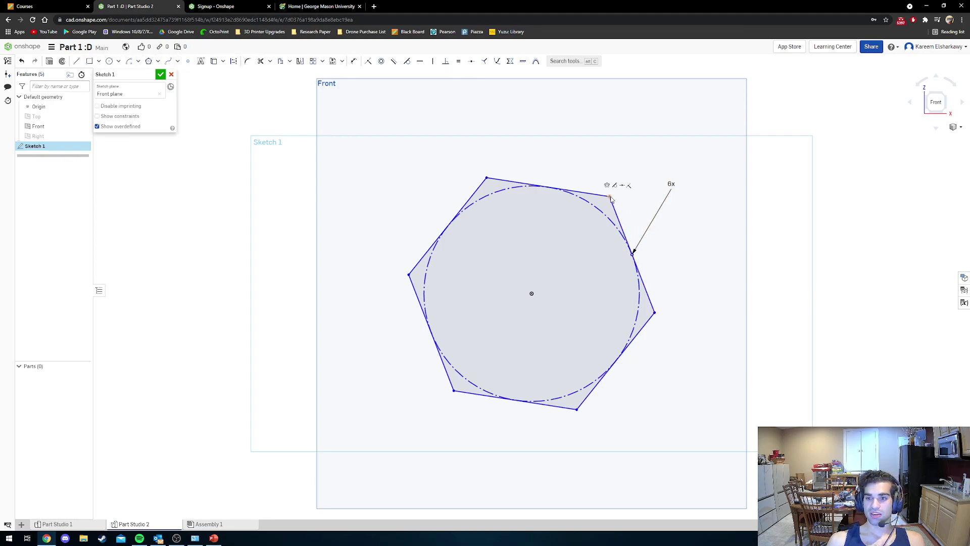
left_click_drag(610, 197, 465, 194)
Replace the 4.166 width dimension with a 2.54 length on the hexagon's top edge.
left_click(355, 61)
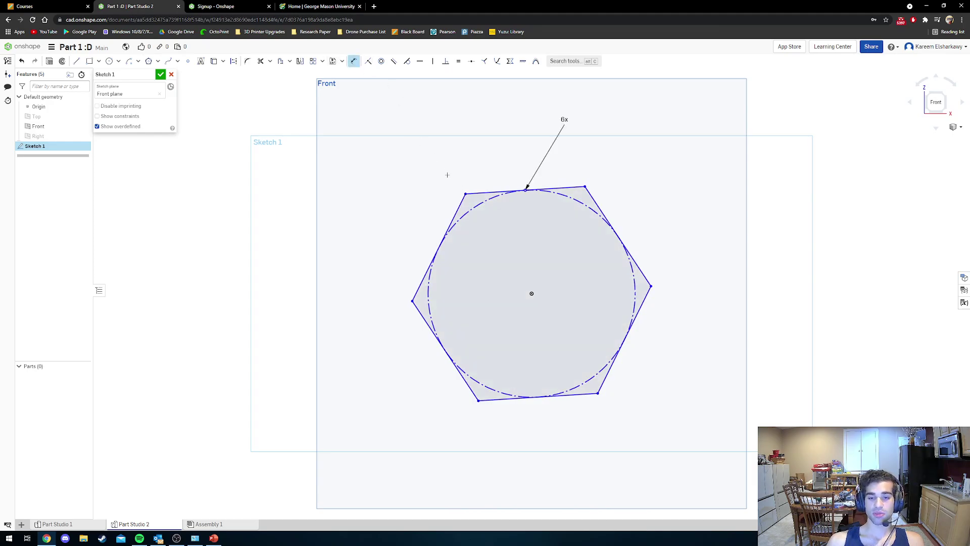
left_click(466, 193)
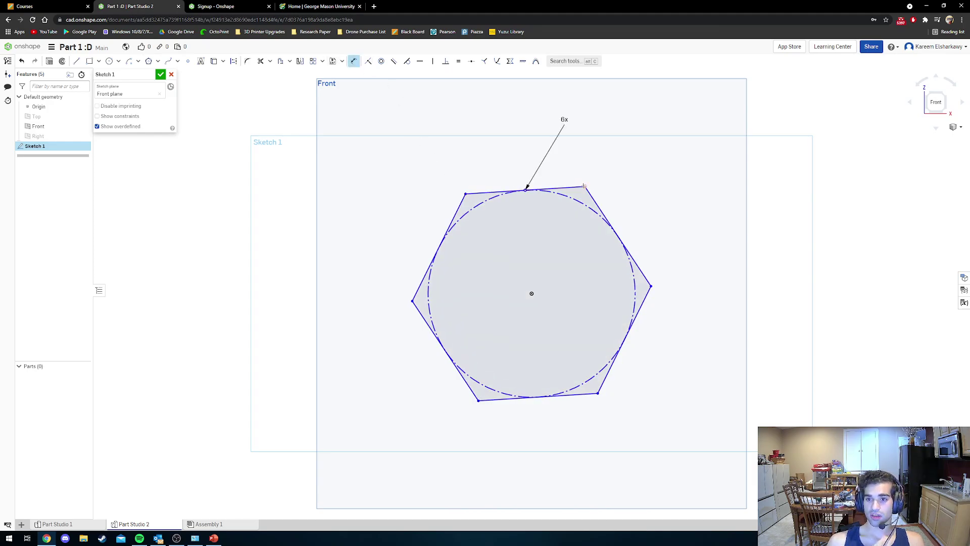
left_click(585, 186)
left_click(556, 154)
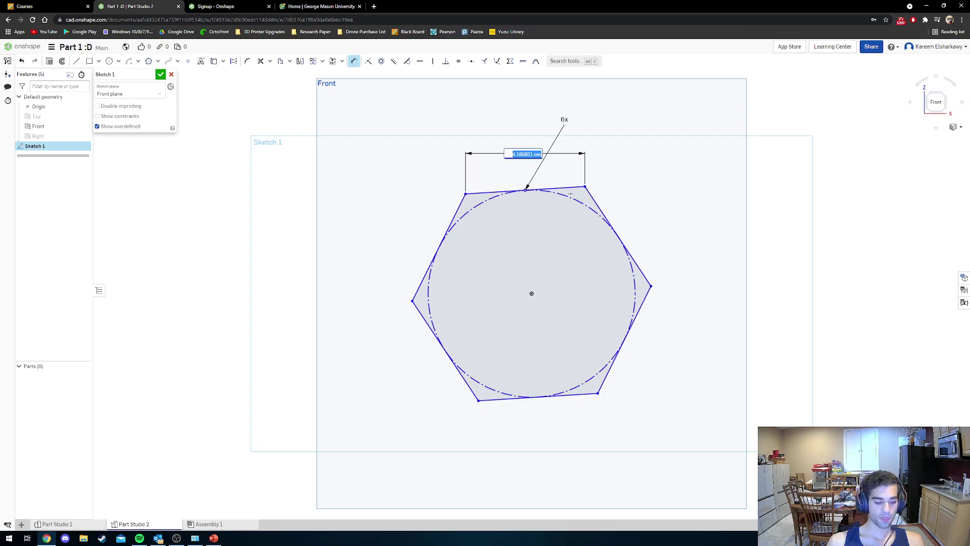
key("Return")
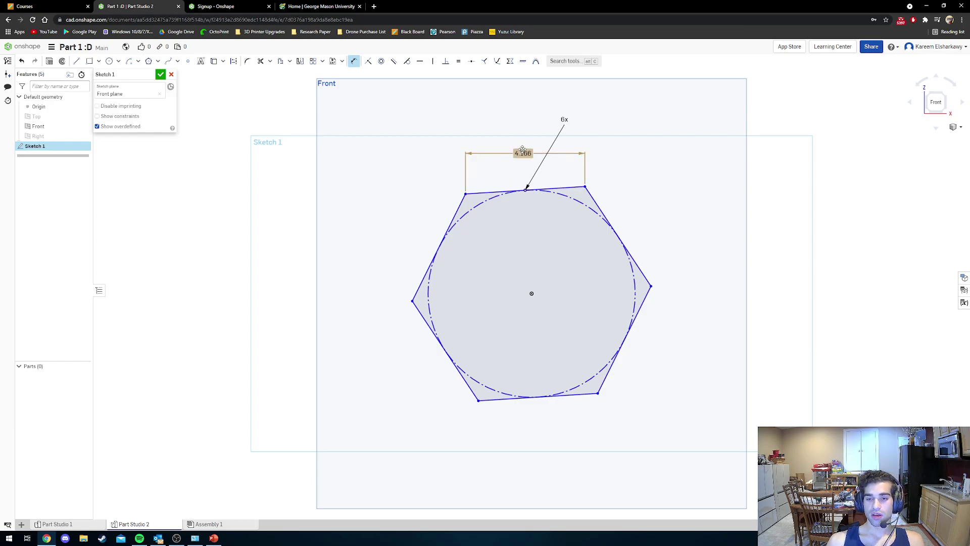
key("Delete")
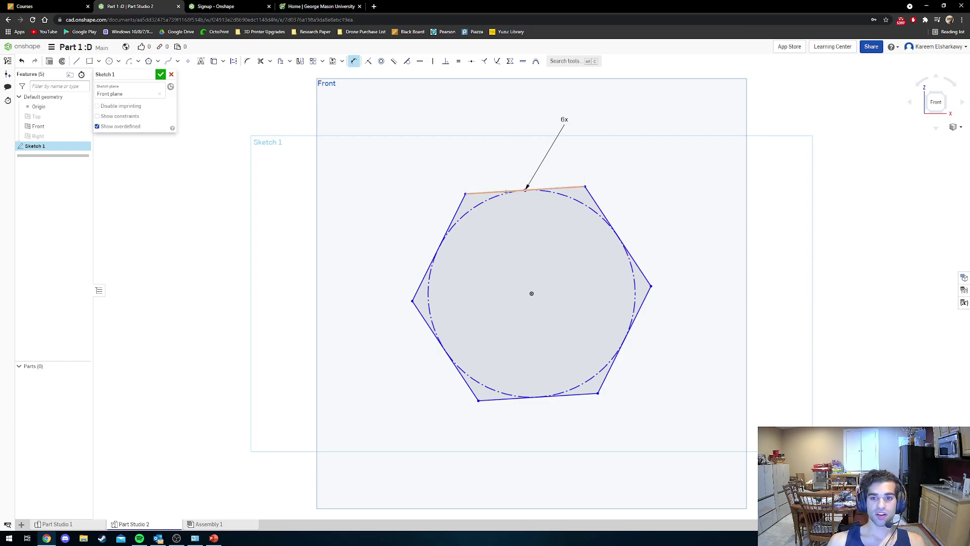
left_click(496, 190)
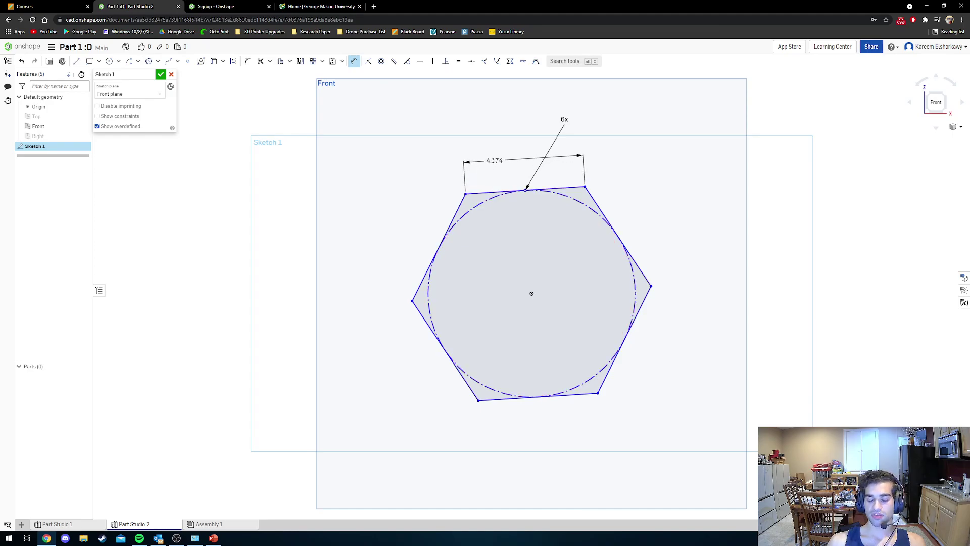
left_click(532, 181)
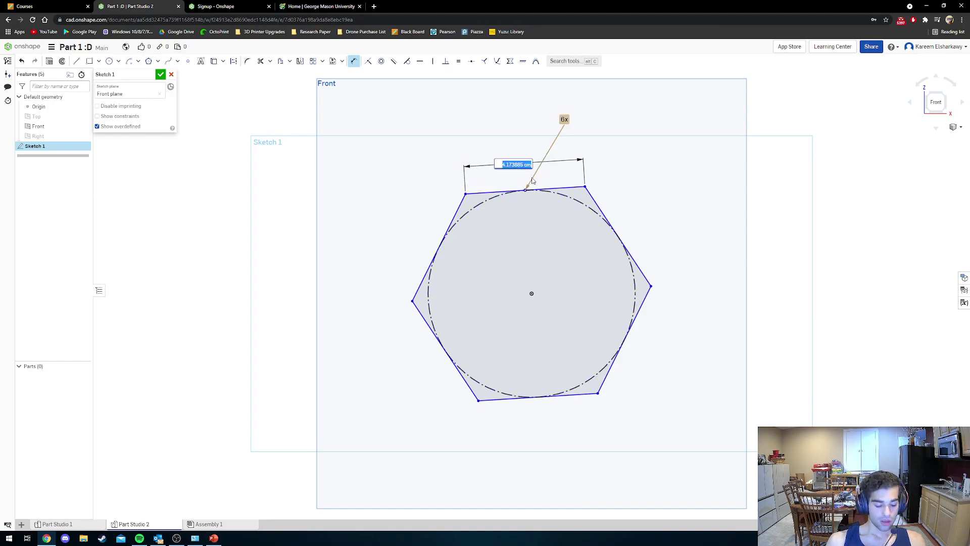
type("2.54")
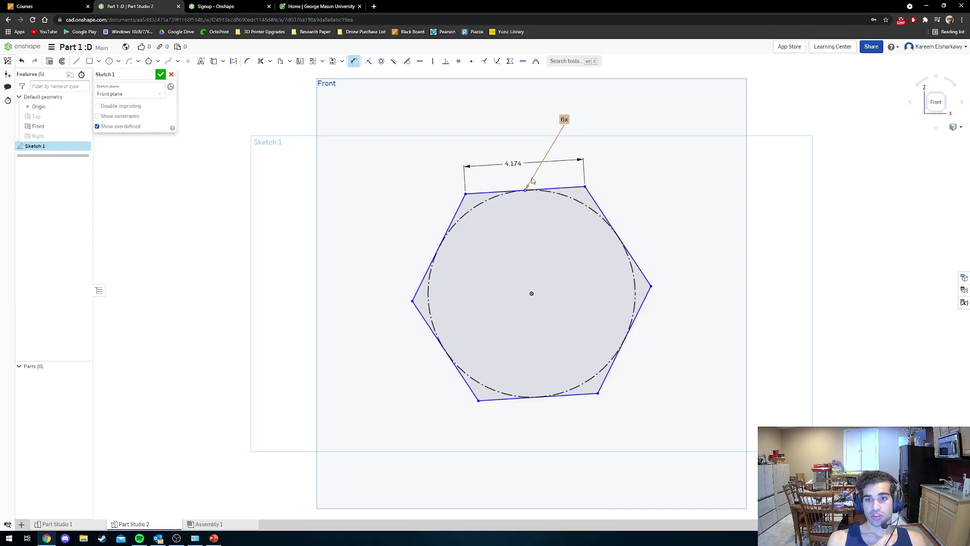
key("Return")
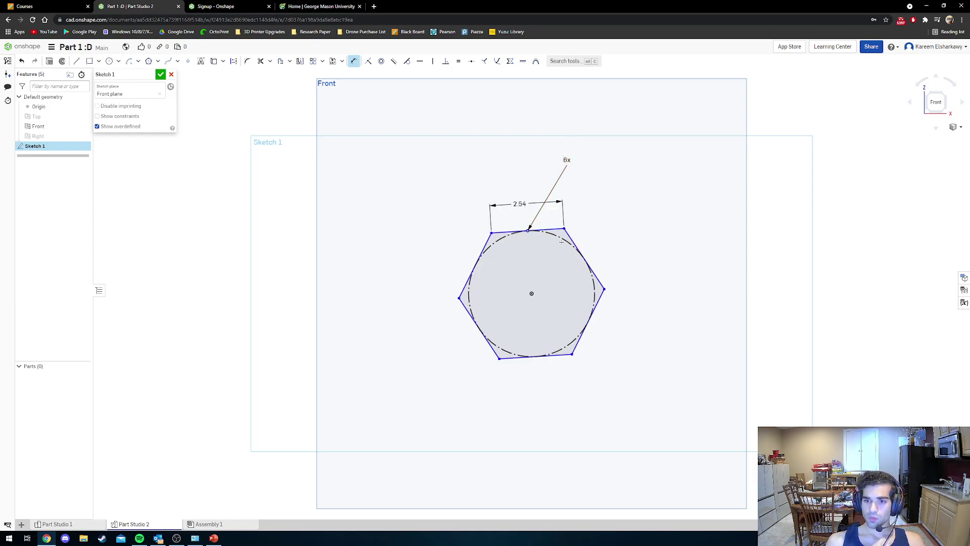
key("Escape")
Constrain the top-edge midpoint vertically with the hexagon's centre so the top edge is level.
mouse_move(565, 229)
left_mouse_down()
mouse_move(510, 230)
mouse_move(473, 263)
mouse_move(541, 256)
mouse_move(564, 229)
left_mouse_up()
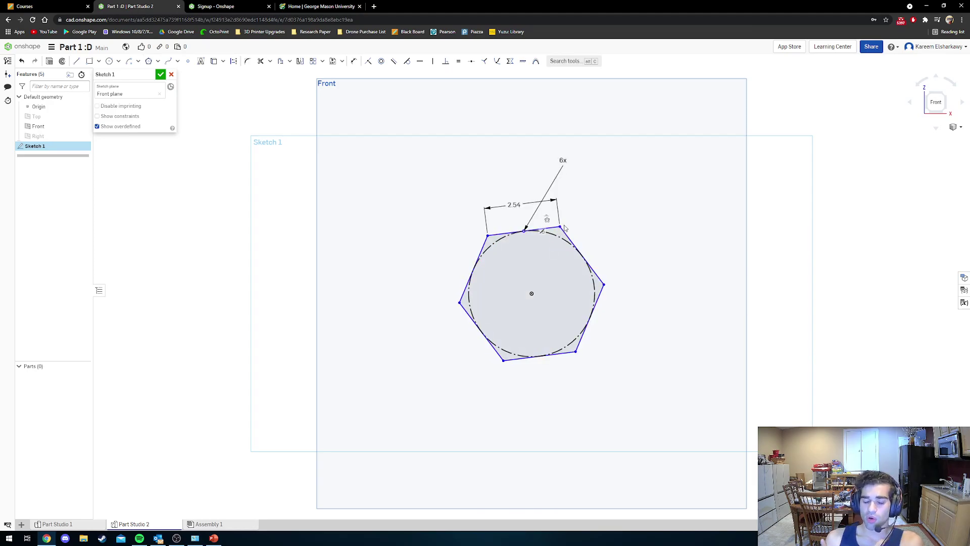
right_click(524, 232)
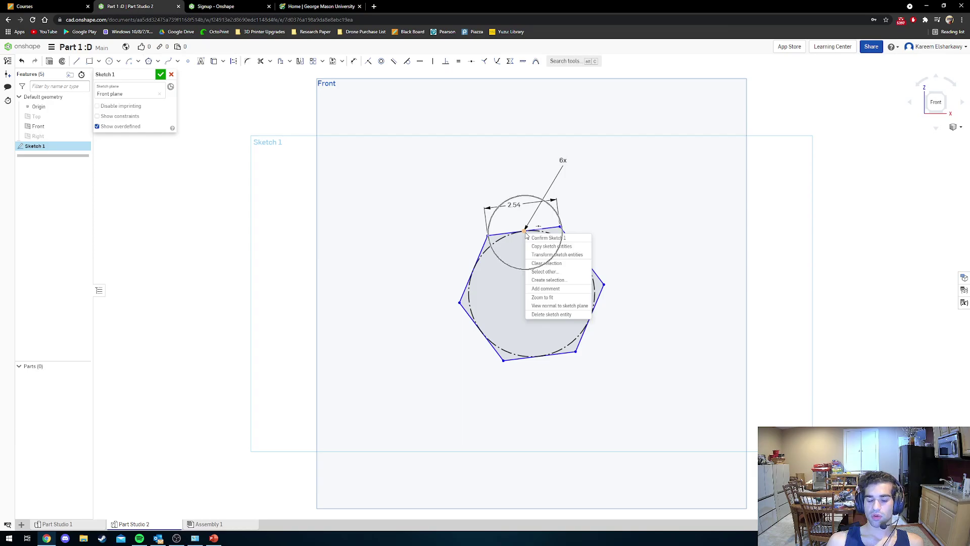
left_click(644, 209)
key("d")
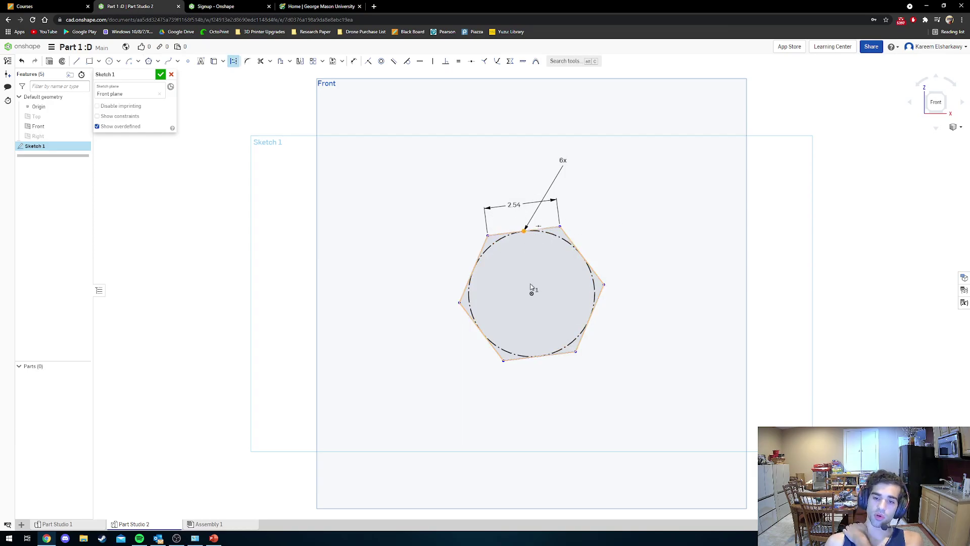
left_click(532, 292)
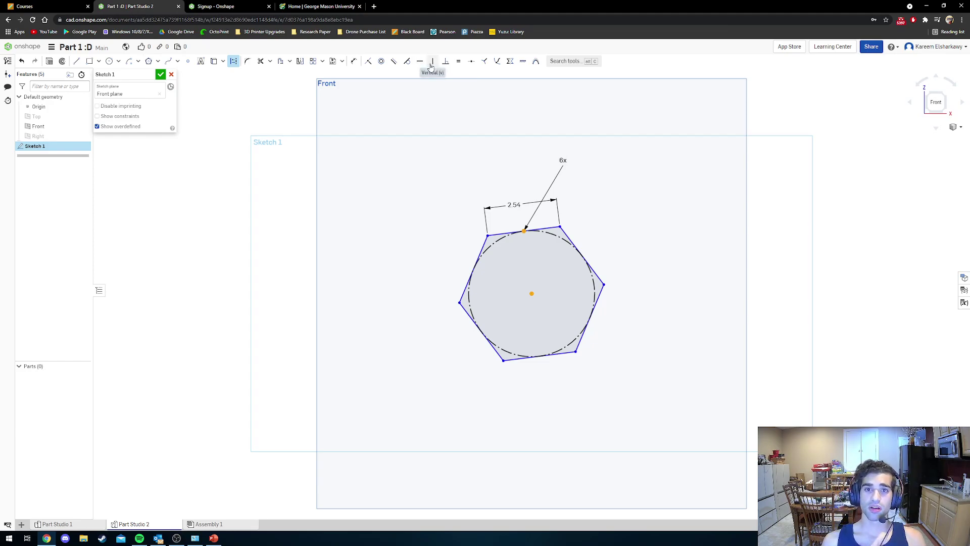
left_click(432, 62)
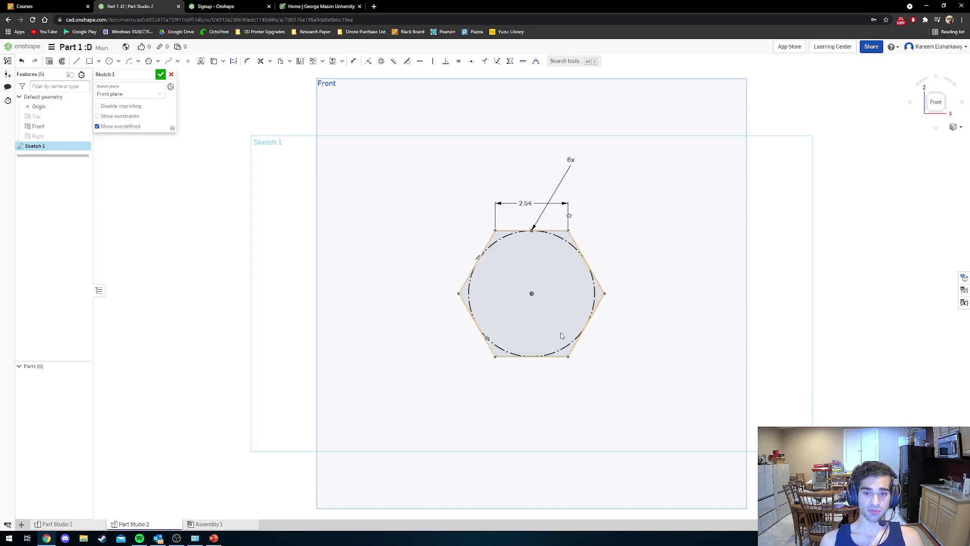
scroll(561, 335, "down", 4)
scroll(554, 333, "up", 2)
scroll(509, 315, "down", 2)
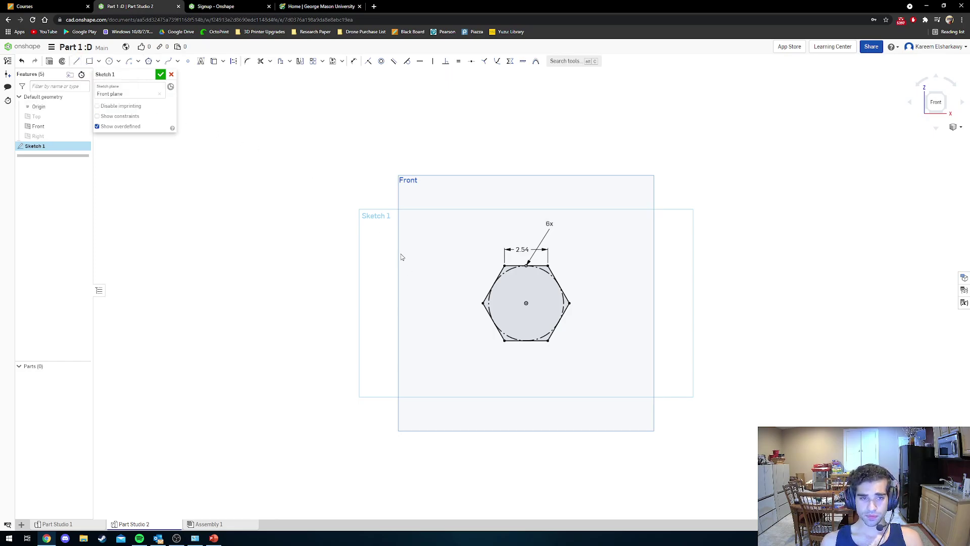
Draw a vertical line left of the hexagon and make it construction geometry.
key("l")
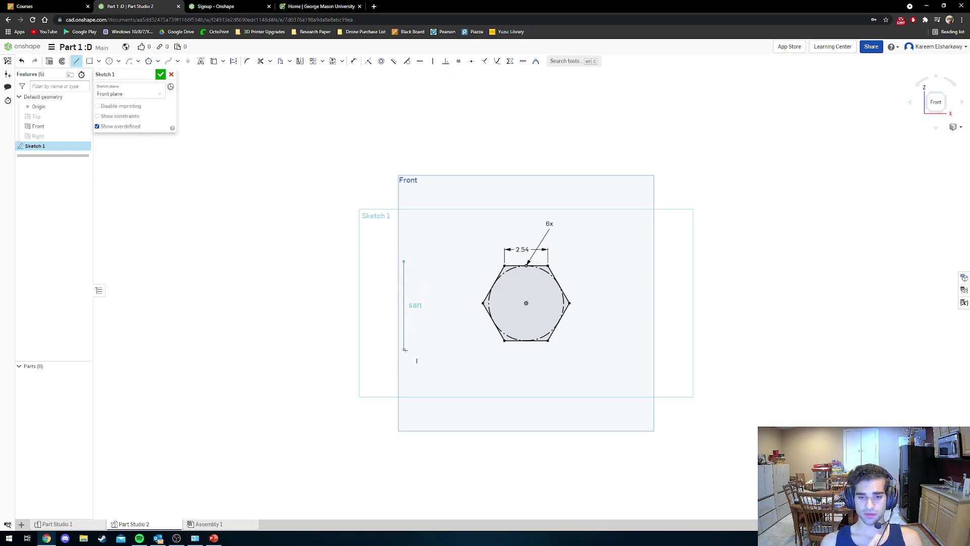
left_click(403, 350)
key("Escape")
left_click(403, 318)
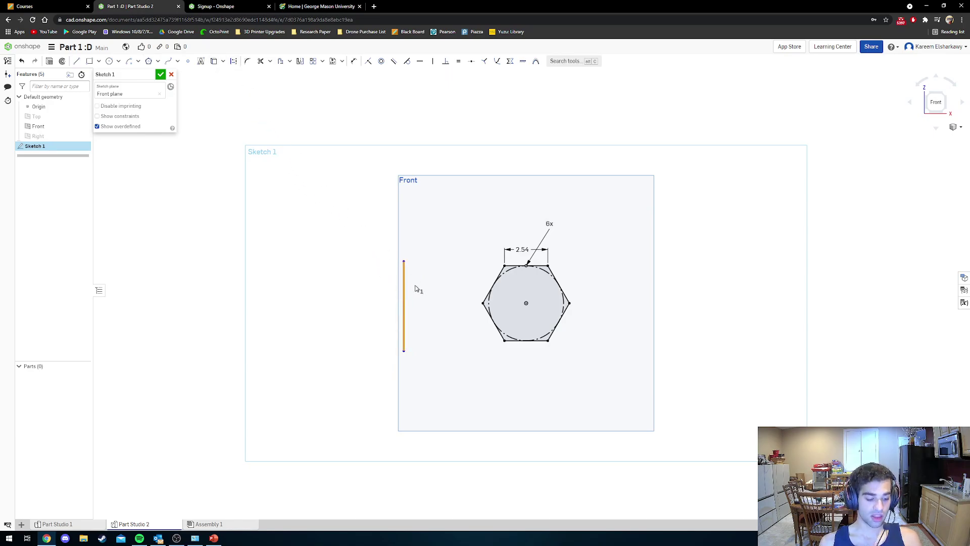
key("q")
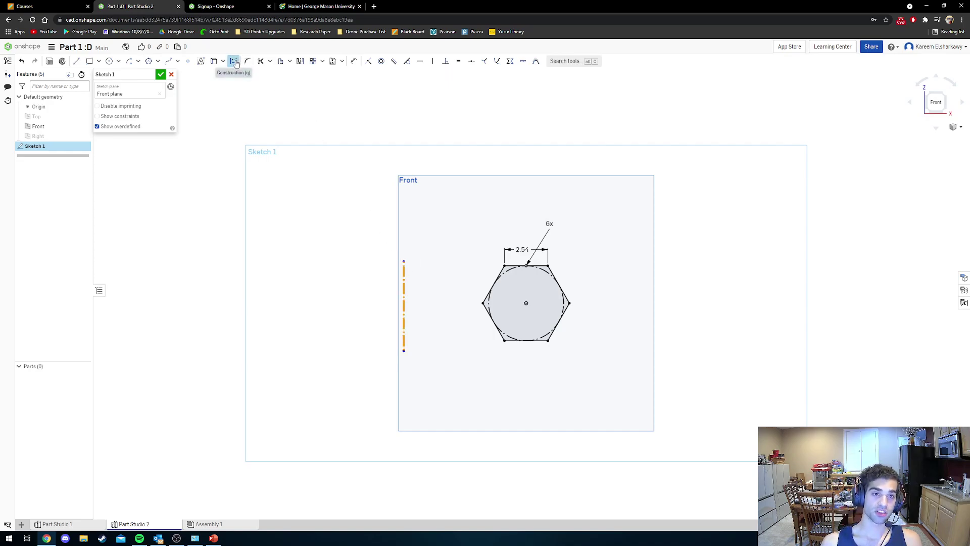
left_click(234, 61)
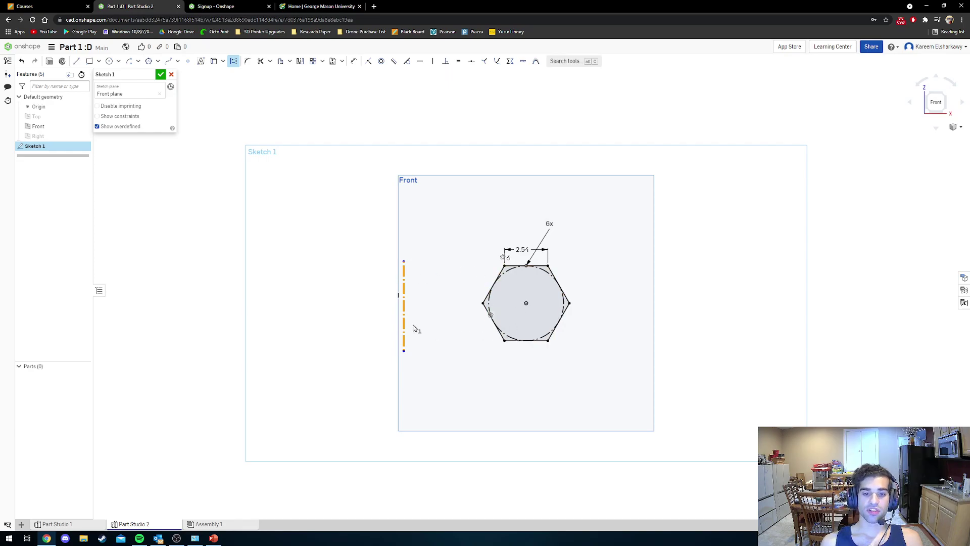
Dimension the construction line 3 in (7.62) from the hexagon's left corner.
left_click(354, 63)
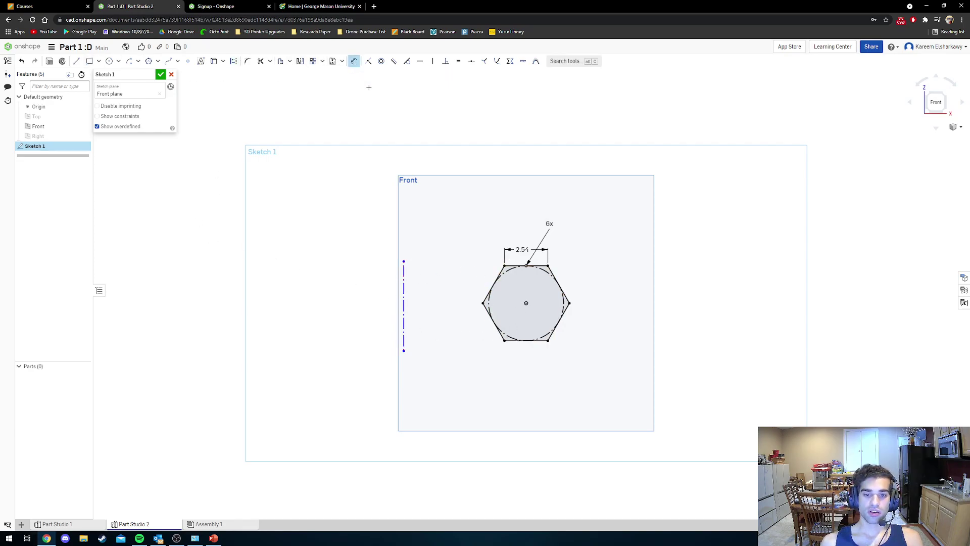
left_click(404, 300)
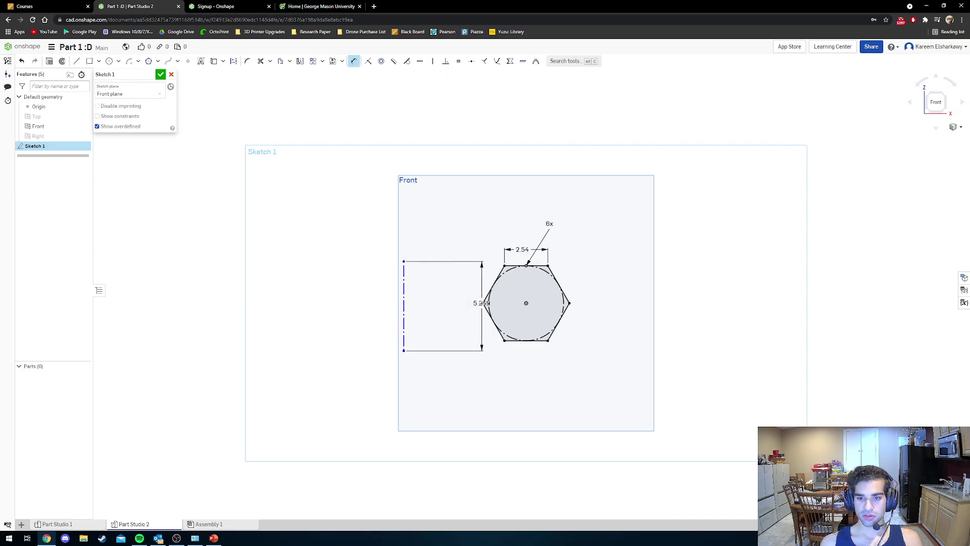
left_click(483, 303)
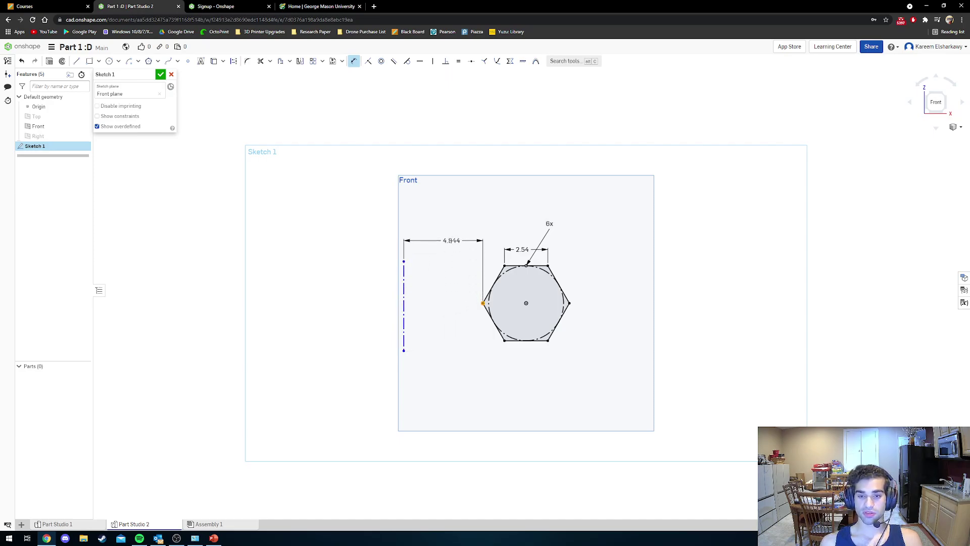
left_click(447, 234)
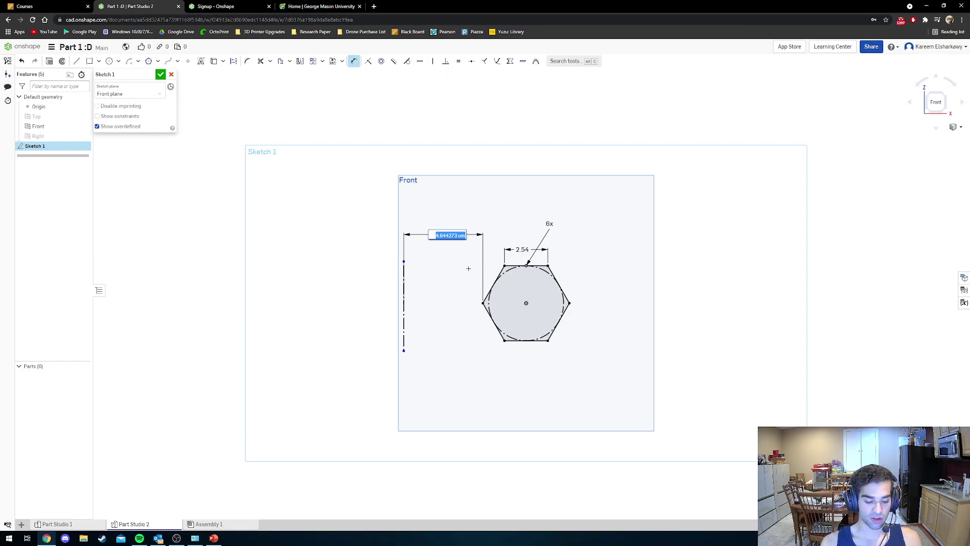
type("3 in")
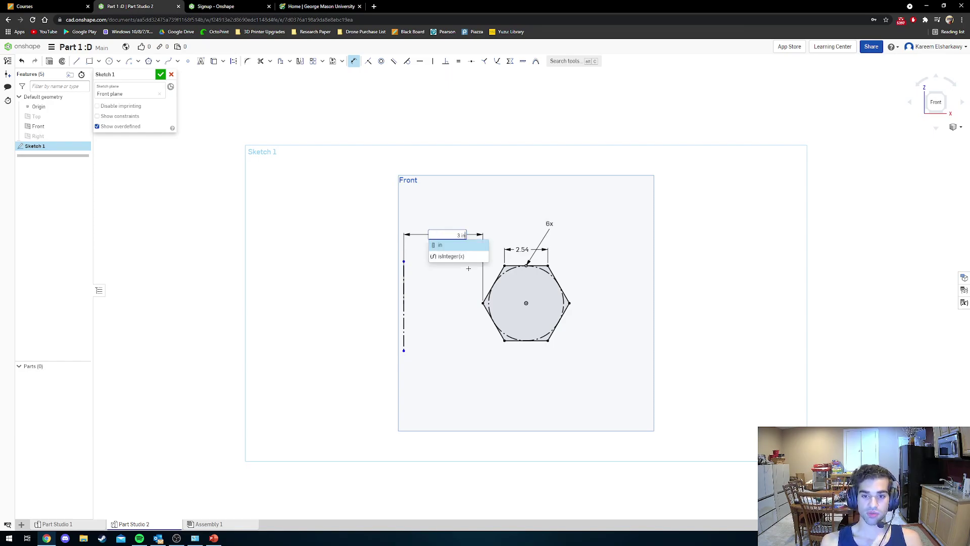
key("Return")
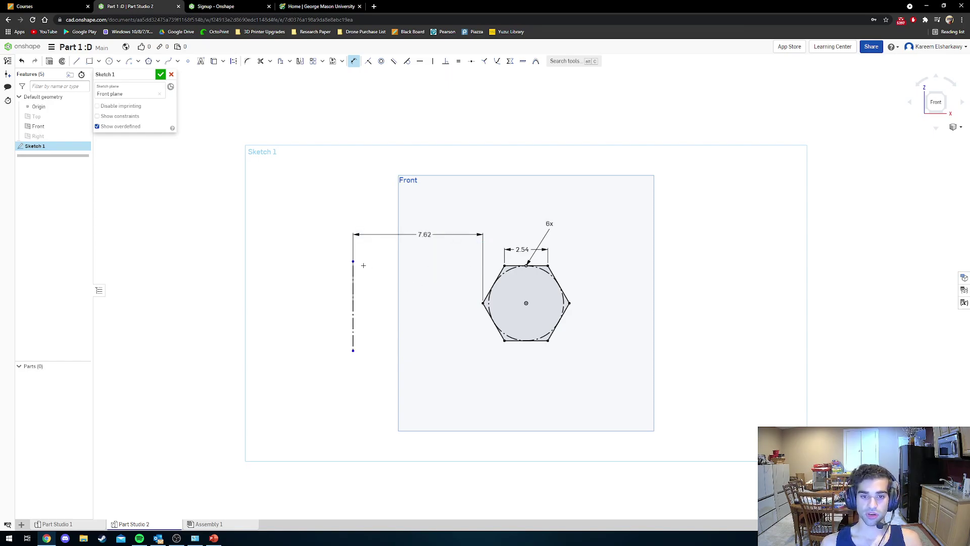
key("Escape")
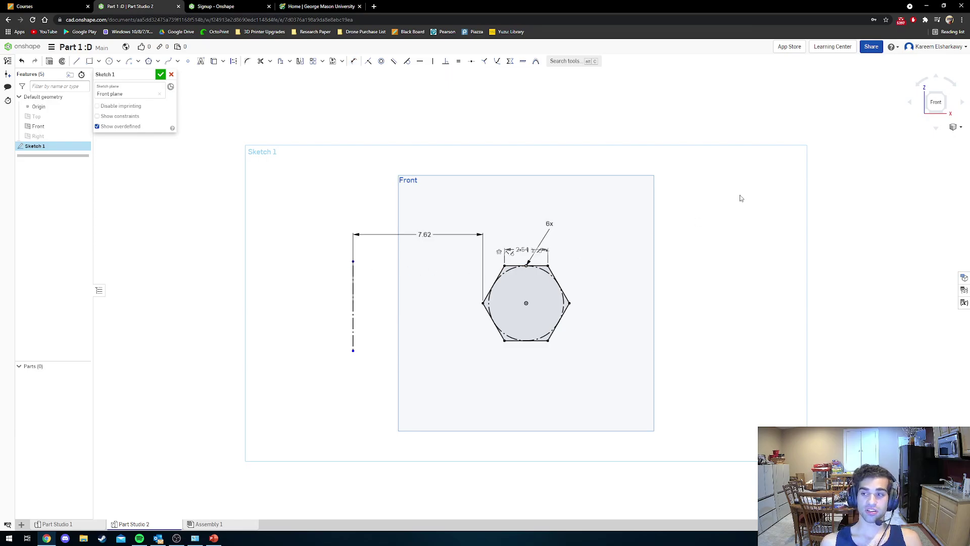
Close the hexagon sketch and begin a Revolve feature in Part Studio 2.
left_click(160, 75)
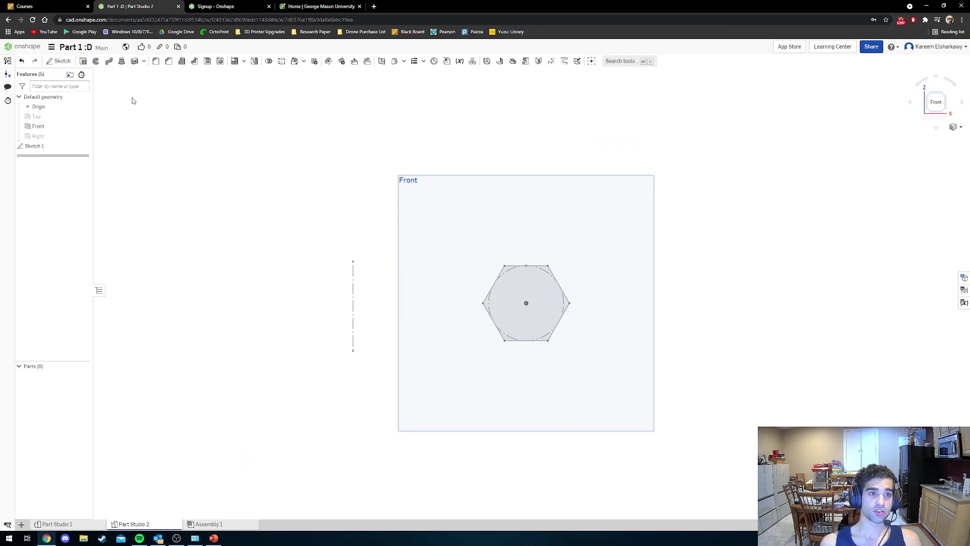
left_click(96, 61)
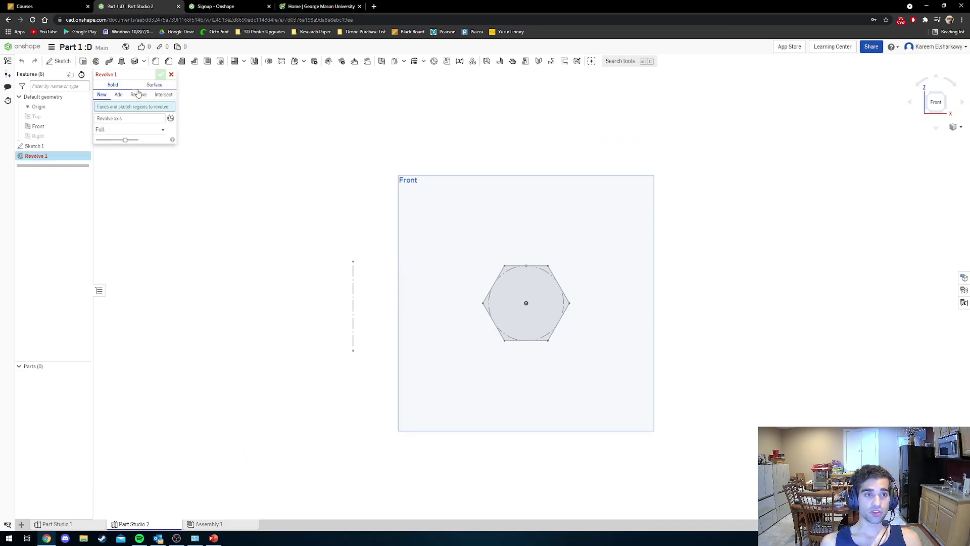
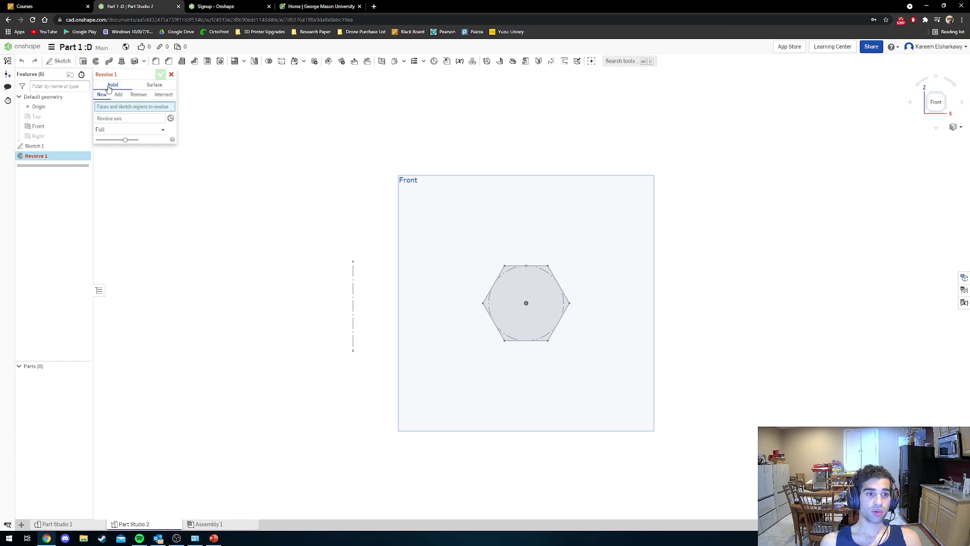
Revolve the hexagon face around the vertical construction line and view the ring isometrically.
left_click(510, 326)
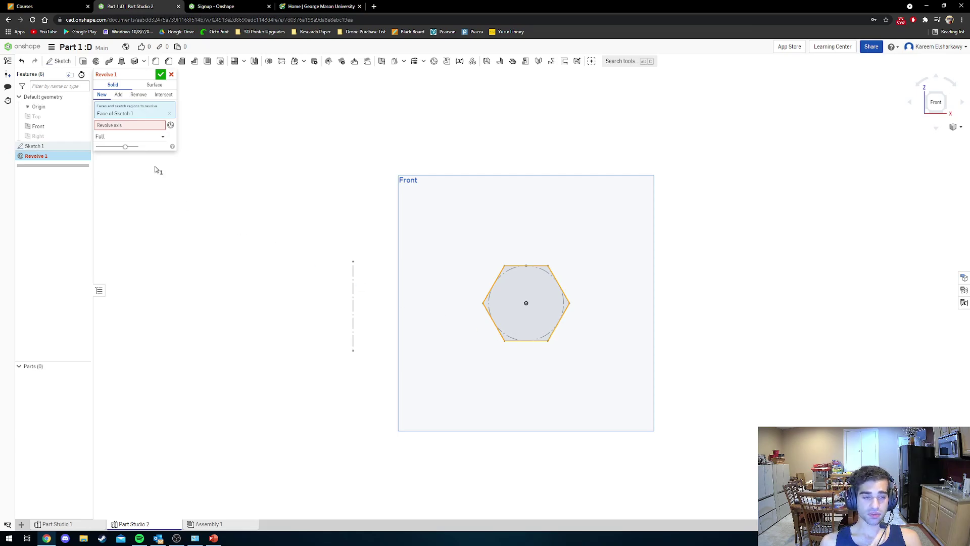
left_click(122, 126)
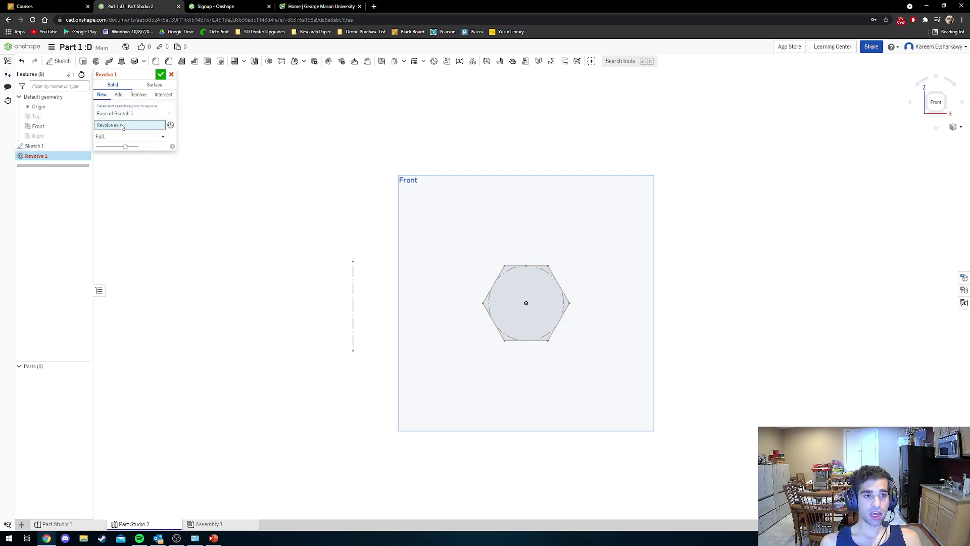
left_click(353, 296)
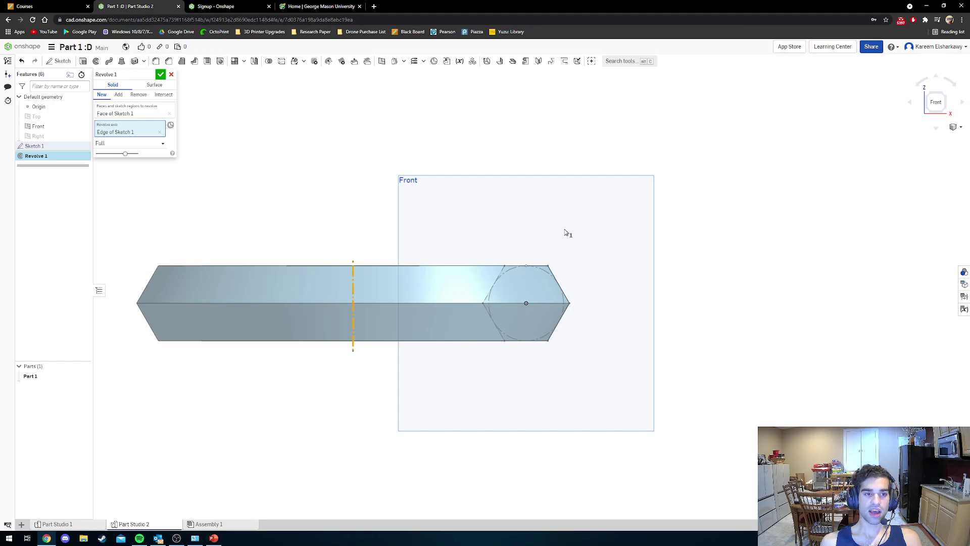
left_click(929, 99)
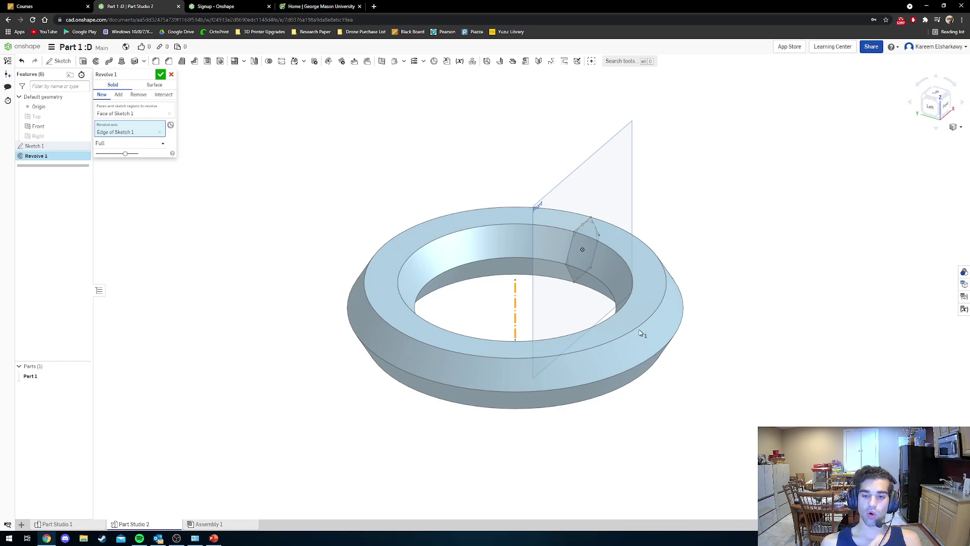
mouse_move(617, 264)
right_mouse_down()
mouse_move(611, 282)
mouse_move(613, 274)
right_mouse_up()
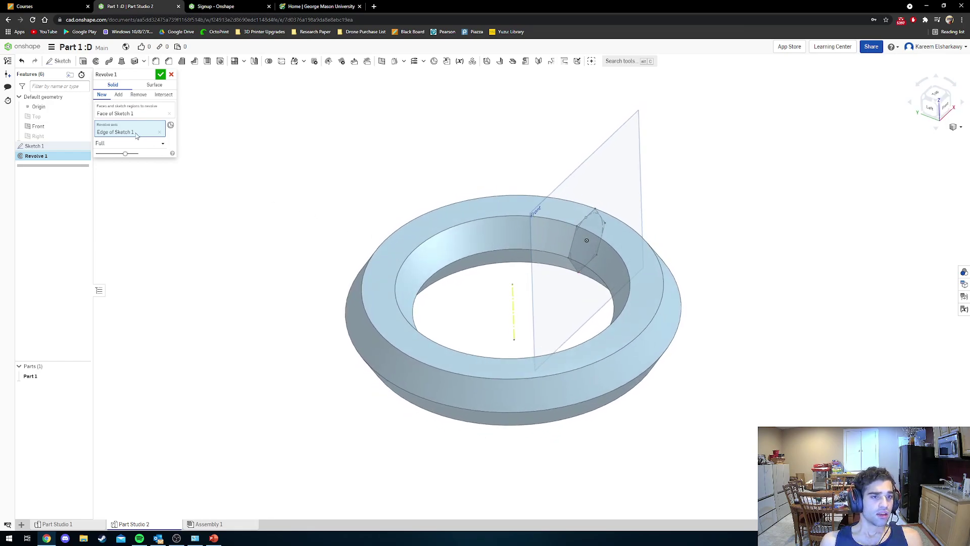
left_click(144, 143)
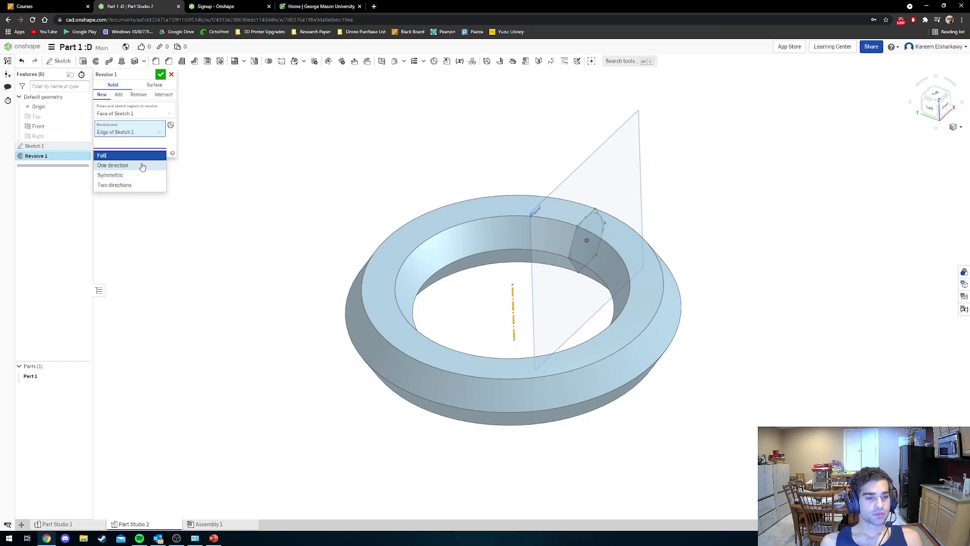
Try the One direction, Symmetric and Two directions revolve types, dragging their angles.
left_click(142, 167)
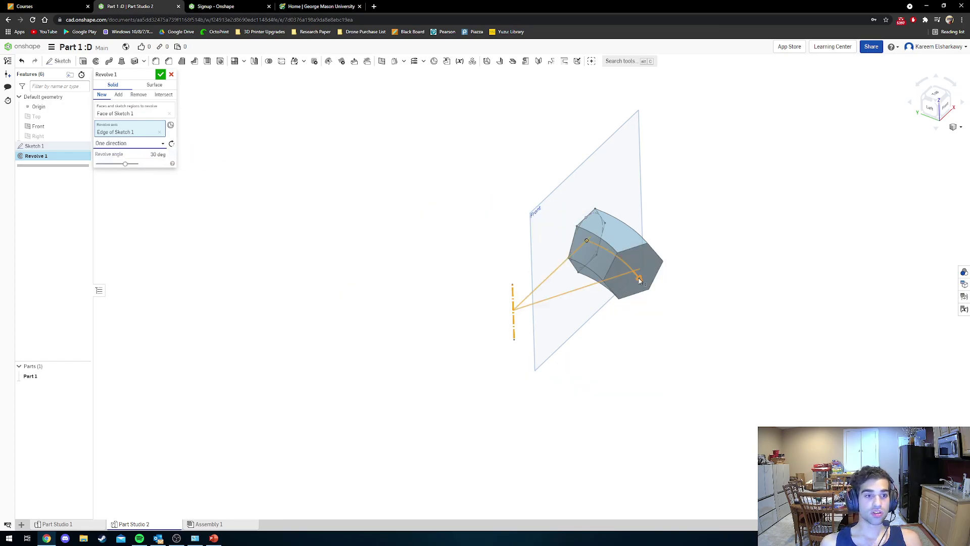
left_click(145, 143)
left_click(145, 166)
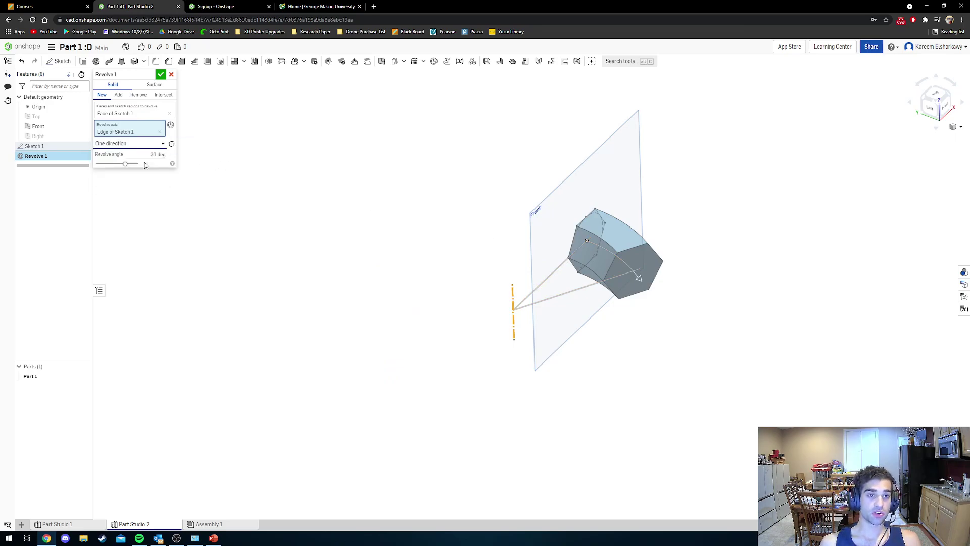
left_click_drag(638, 279, 410, 299)
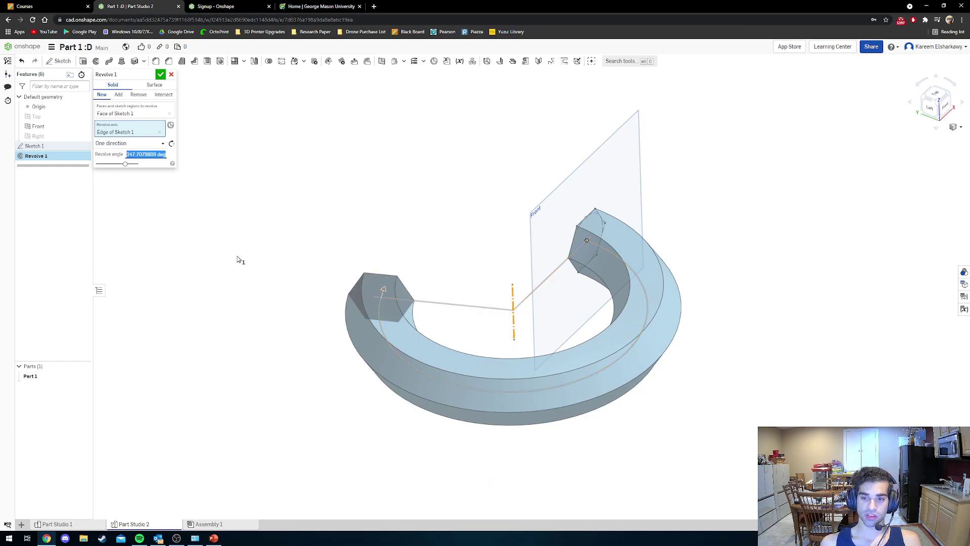
left_click(151, 144)
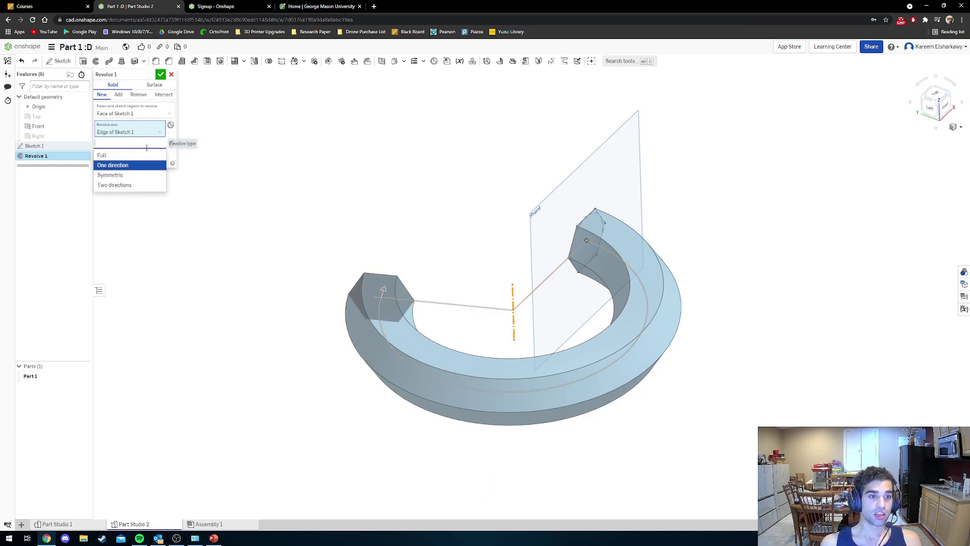
left_click(135, 176)
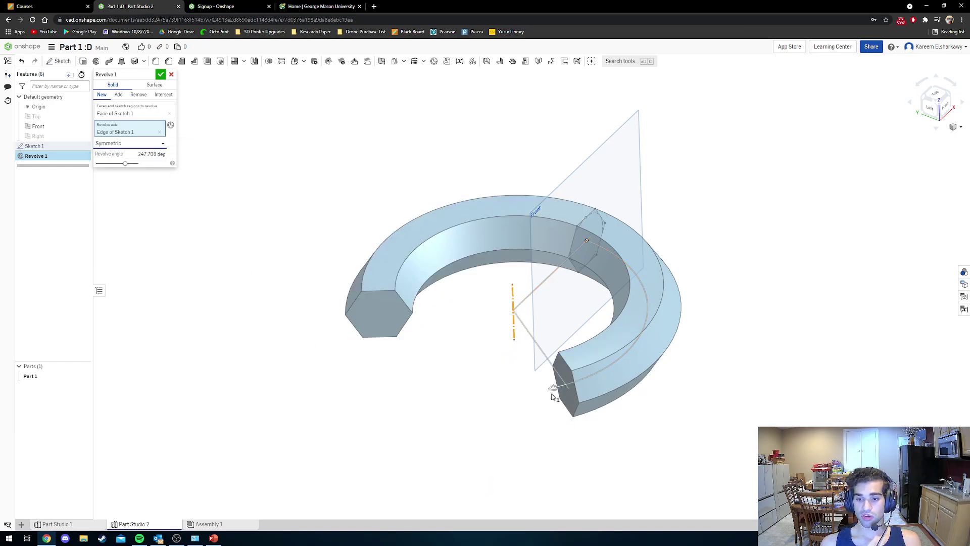
left_click_drag(552, 387, 631, 335)
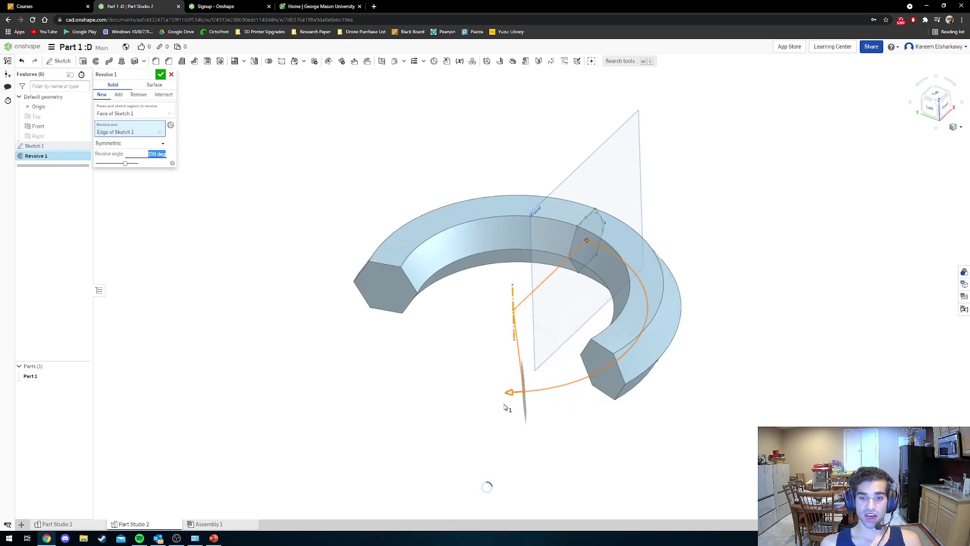
left_click(129, 143)
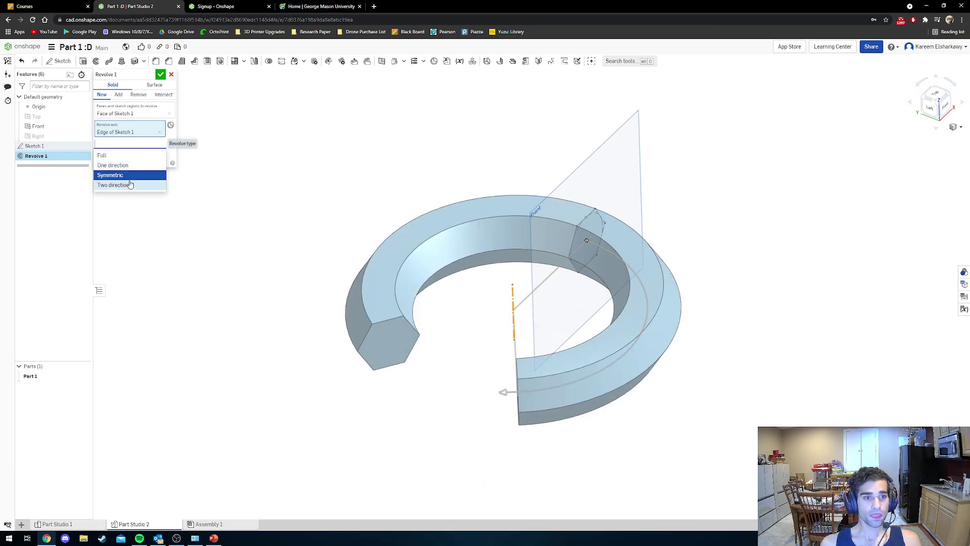
left_click(115, 185)
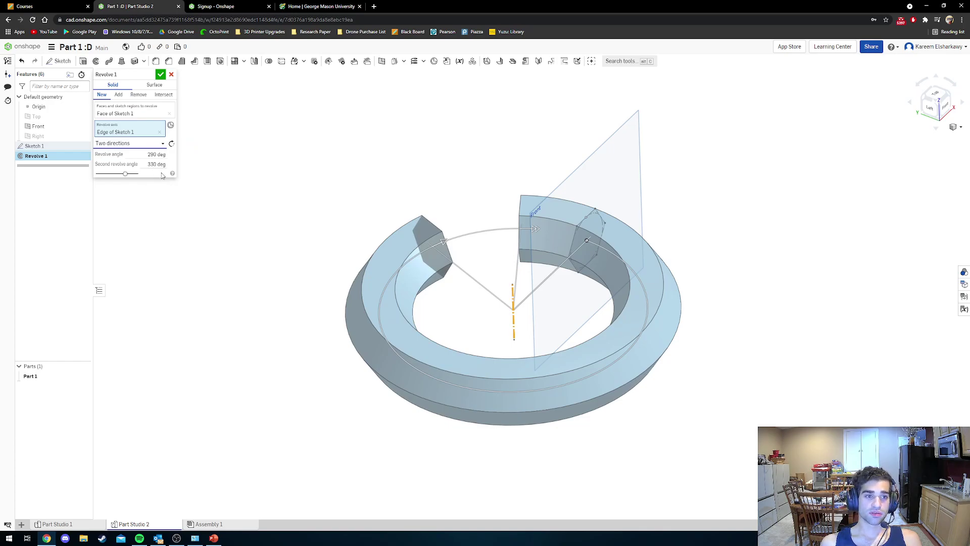
left_click_drag(423, 248, 379, 304)
left_click_drag(535, 231, 454, 237)
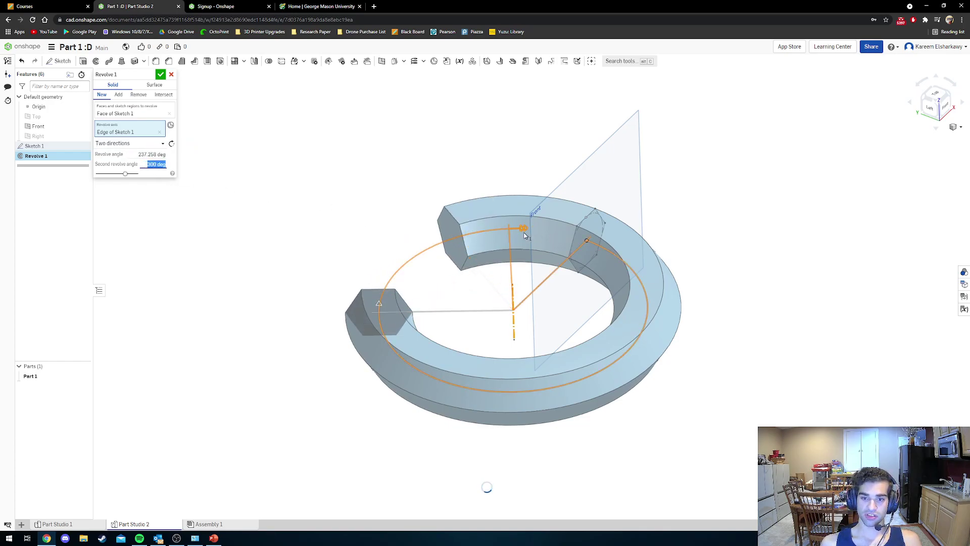
Set the revolve back to Full, confirm Revolve 1, and switch to Part Studio 1.
left_click(126, 142)
left_click(136, 157)
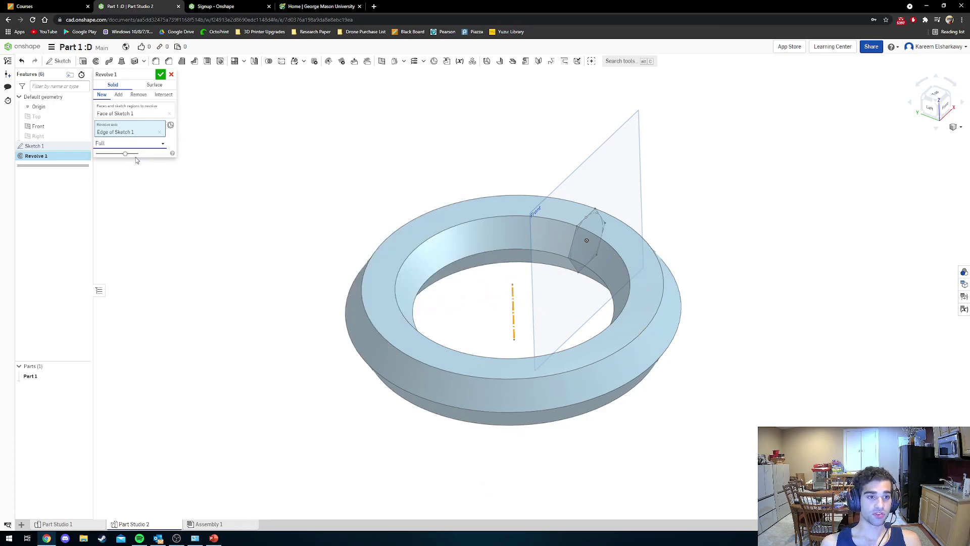
left_click(160, 75)
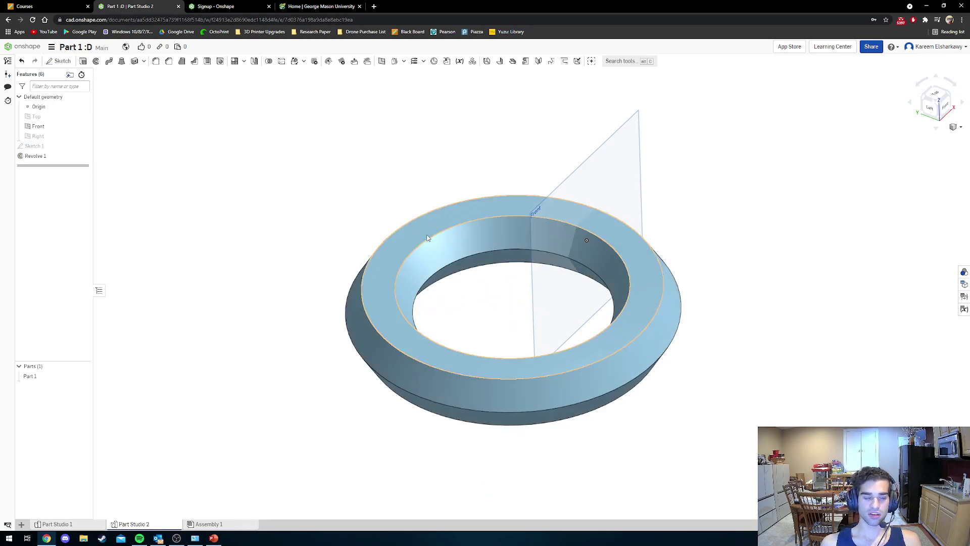
right_click_drag(480, 260, 430, 272)
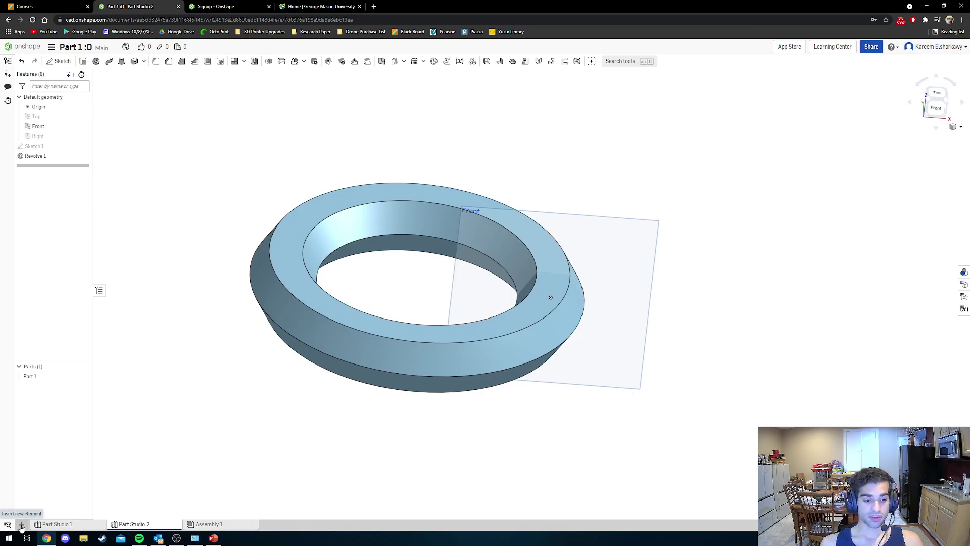
left_click(55, 524)
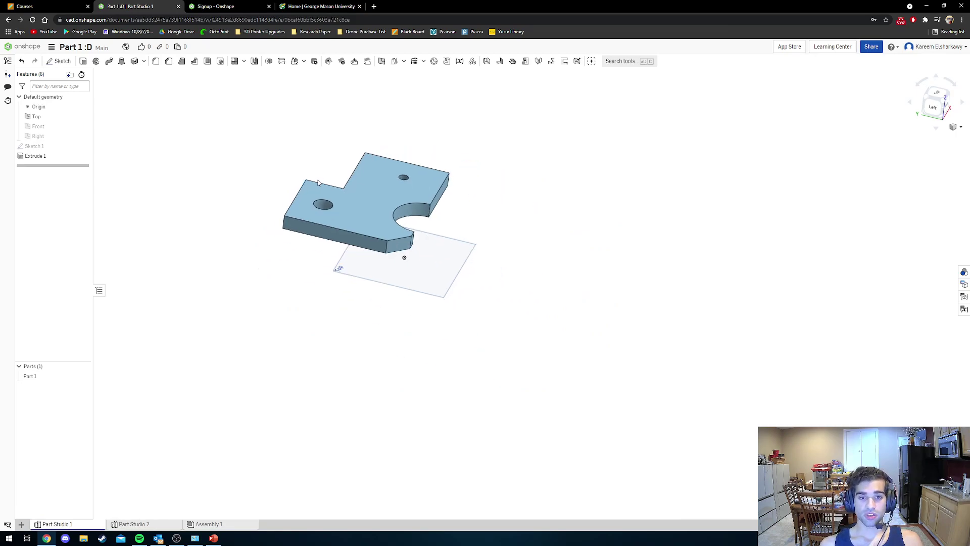
Orbit around the plate from several angles and open the curve features dropdown.
scroll(318, 187, "up", 5)
right_click_drag(312, 198, 288, 221)
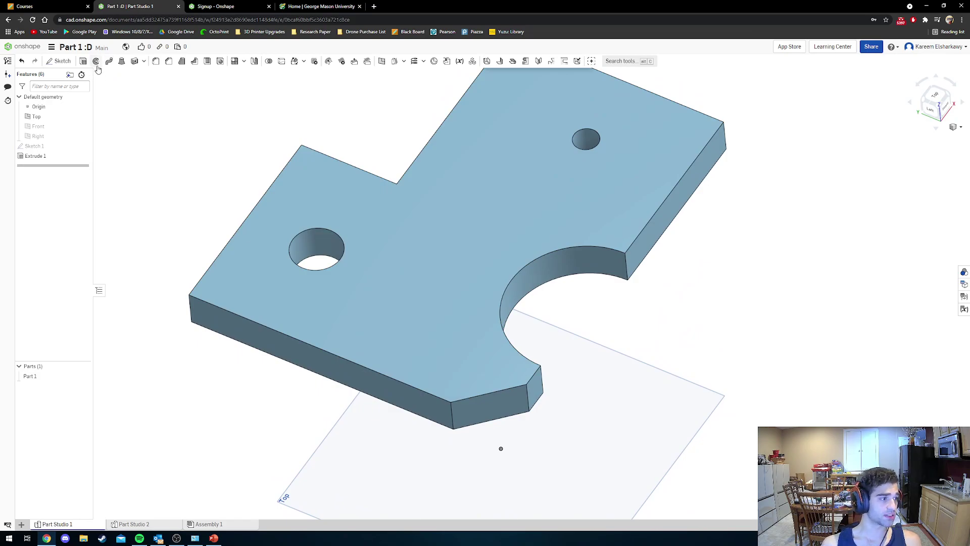
right_click_drag(331, 230, 337, 230)
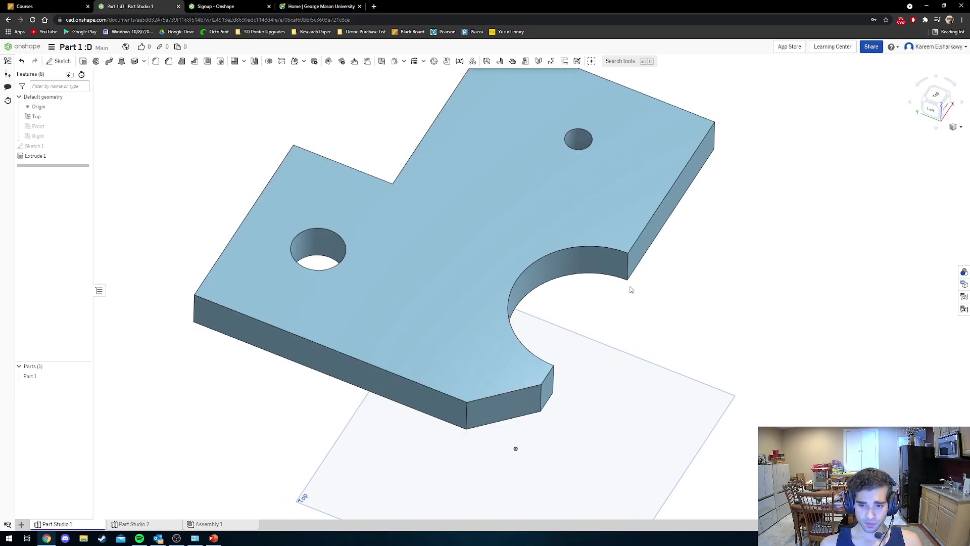
right_click_drag(629, 291, 708, 316)
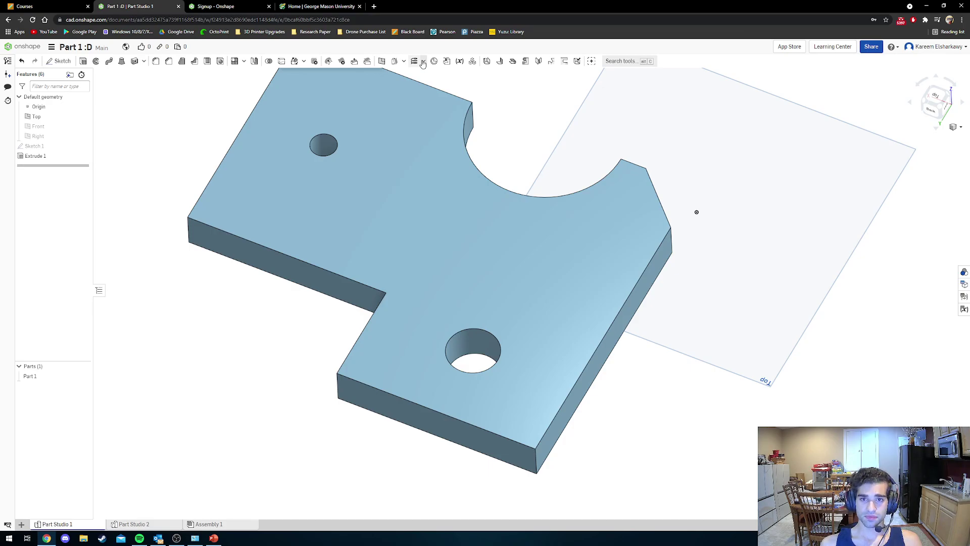
left_click(424, 62)
left_click(423, 62)
left_click(424, 62)
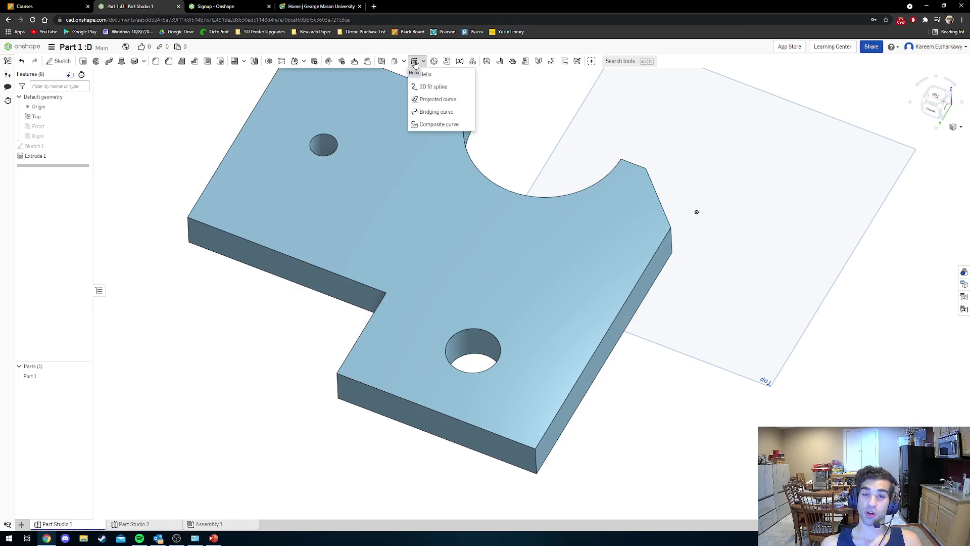
Start a Helix defined by height and pitch on the hole's circular edge.
left_click(415, 64)
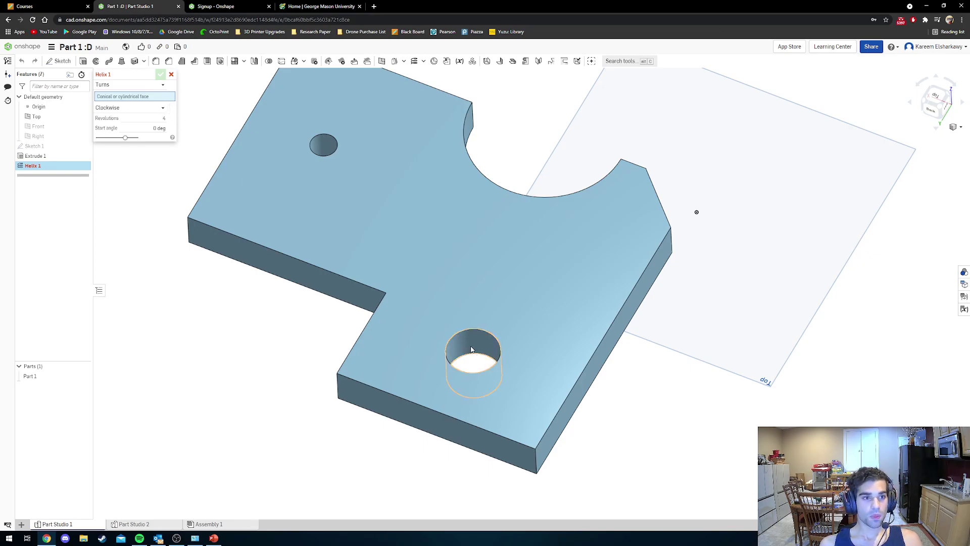
left_click(140, 86)
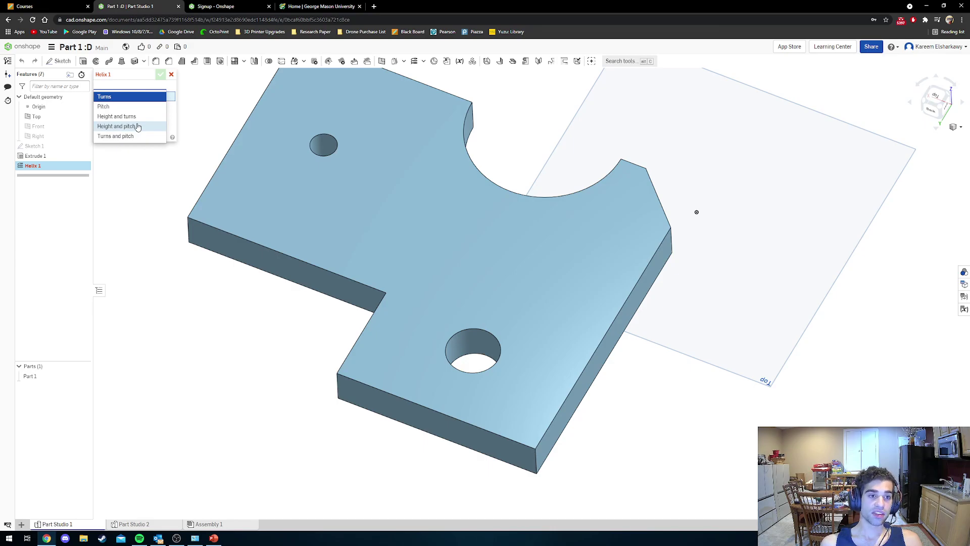
left_click(138, 127)
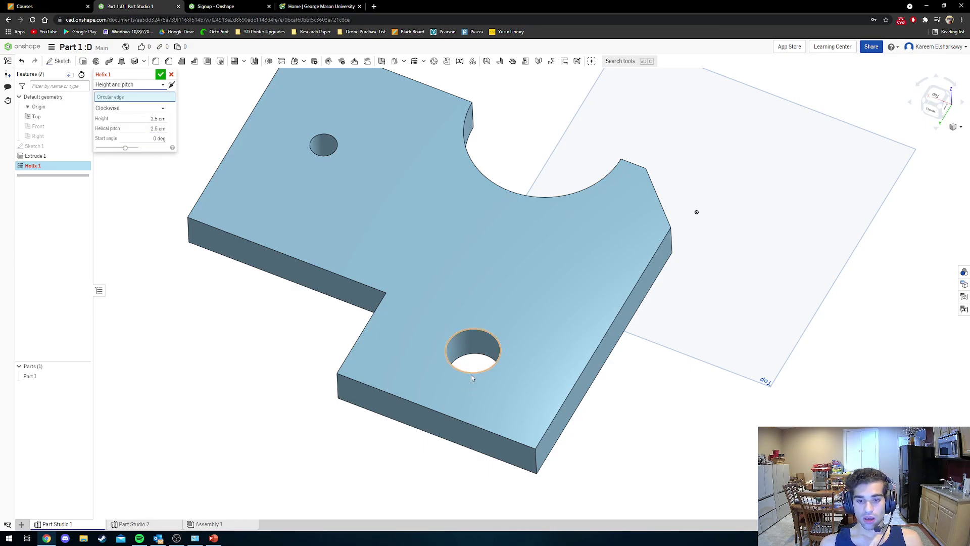
right_click_drag(472, 373, 477, 354)
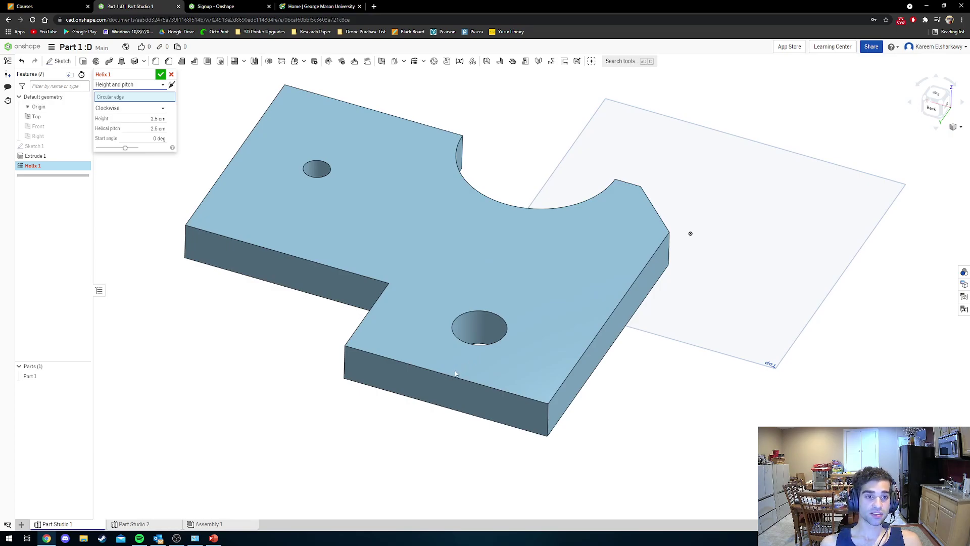
right_click_drag(455, 373, 458, 328)
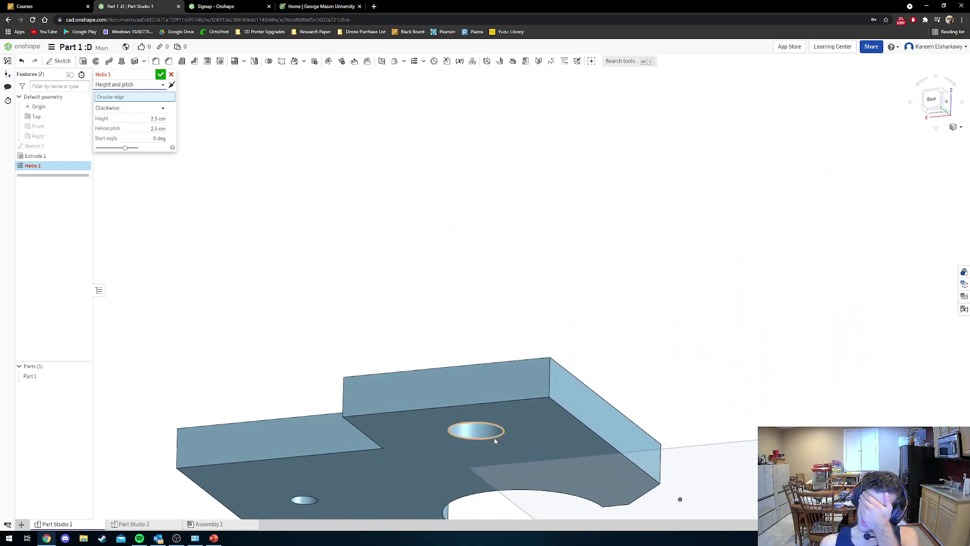
left_click(465, 441)
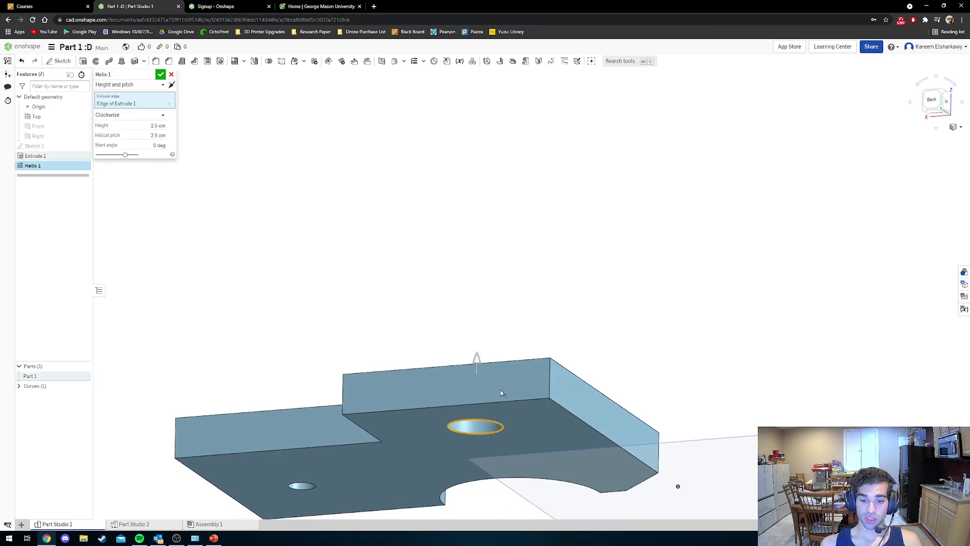
right_click_drag(500, 390, 462, 412)
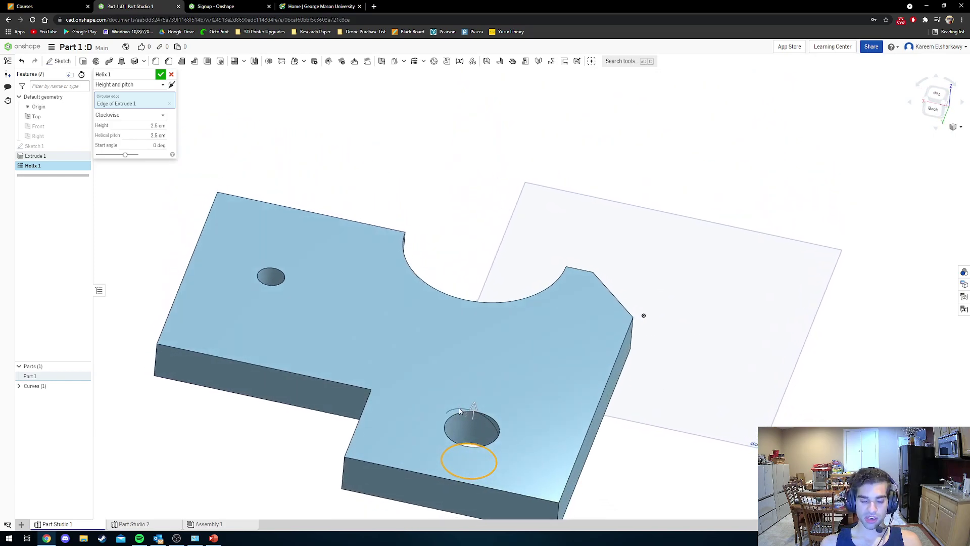
Set the helical pitch to 1/12 in and commit Helix 1.
left_click(133, 134)
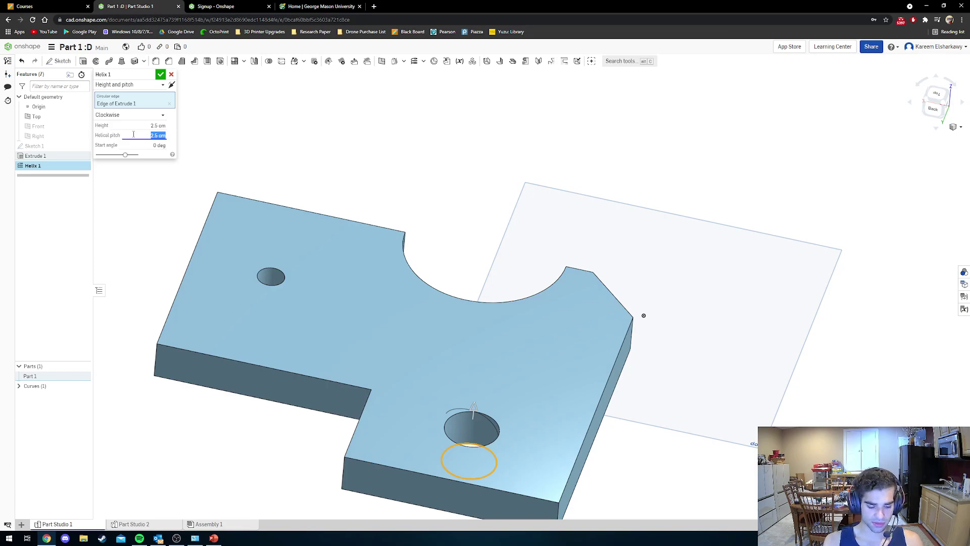
type("0")
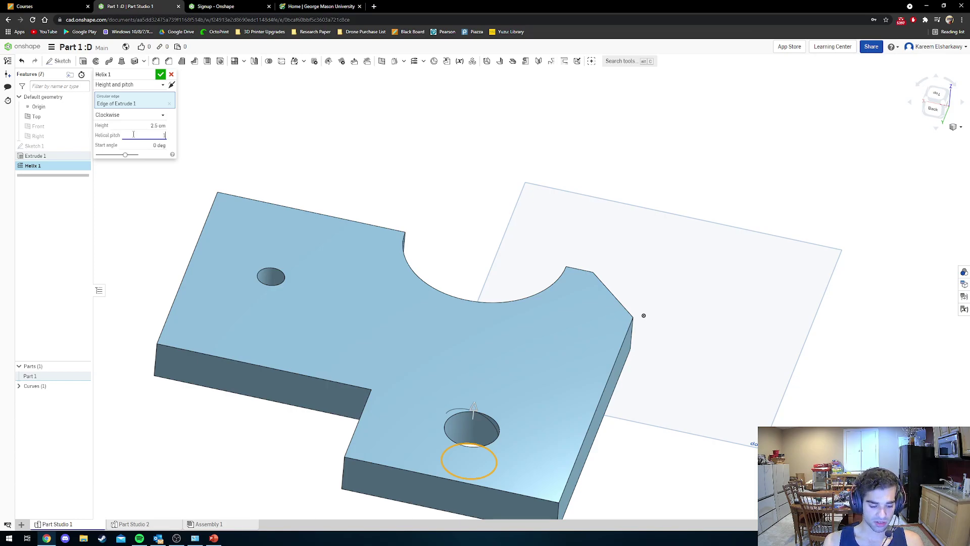
type("/12 in")
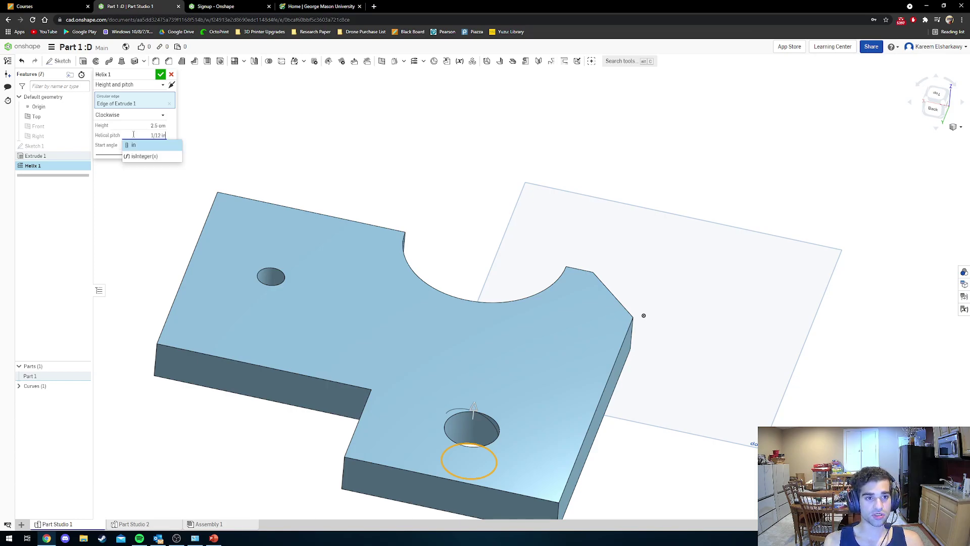
key("Return")
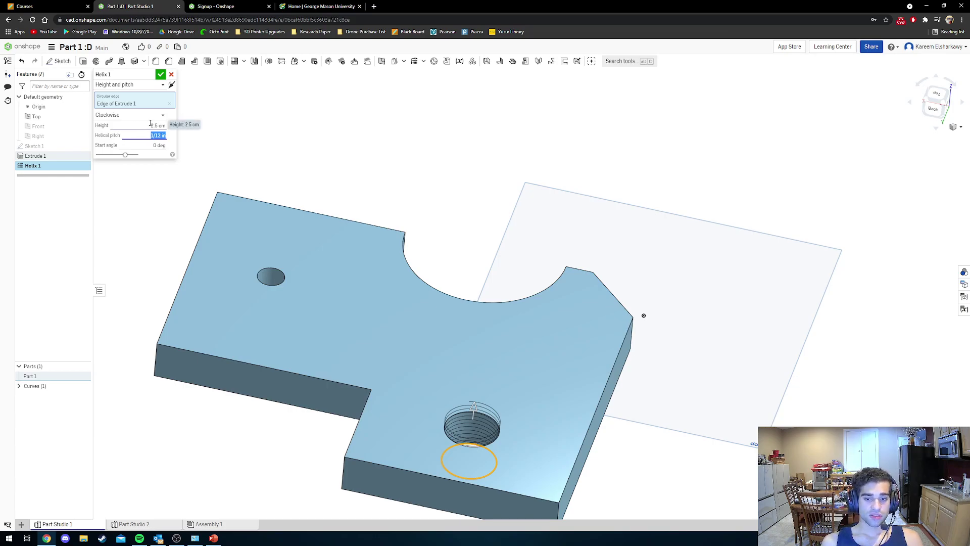
right_click_drag(503, 317, 497, 296)
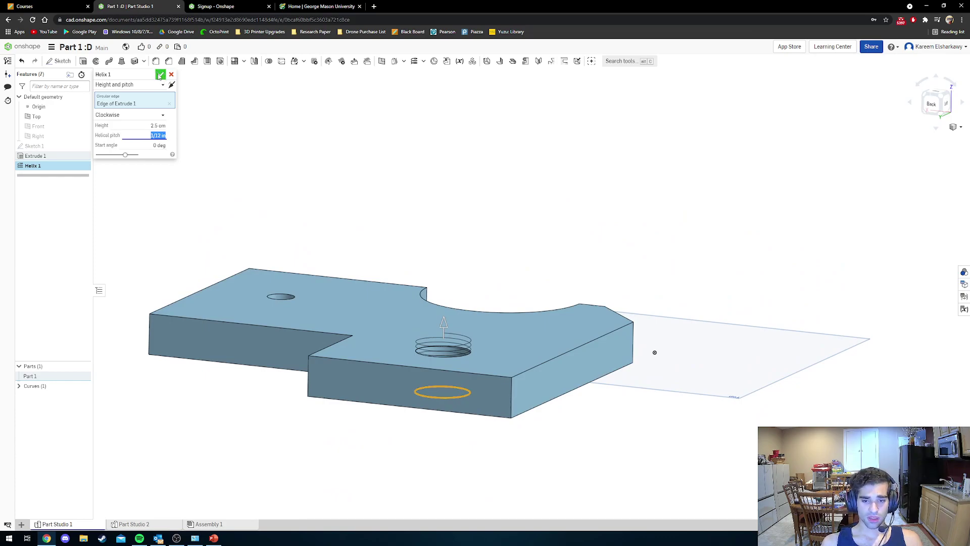
left_click(160, 75)
right_click_drag(270, 152, 465, 288)
scroll(444, 423, "down", 2)
scroll(448, 420, "up", 5)
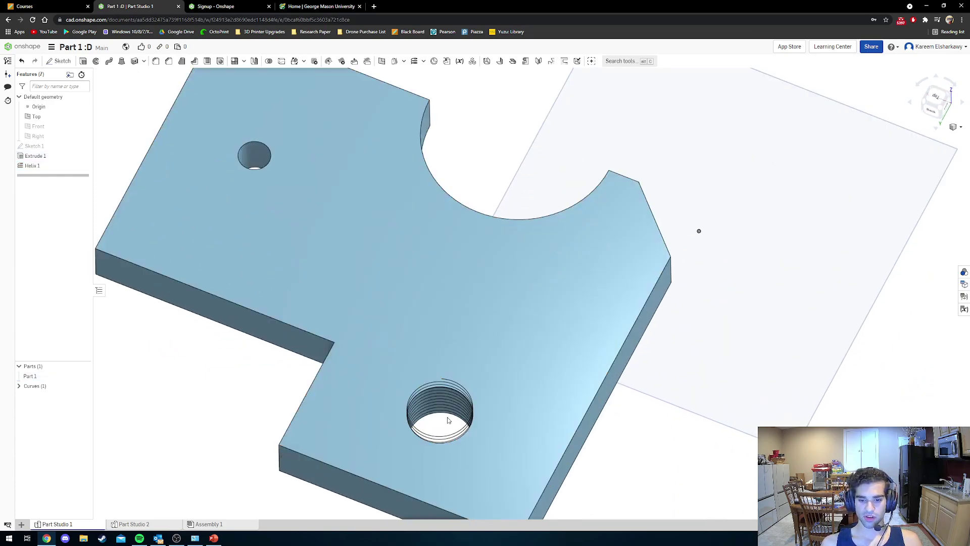
scroll(447, 421, "up", 3)
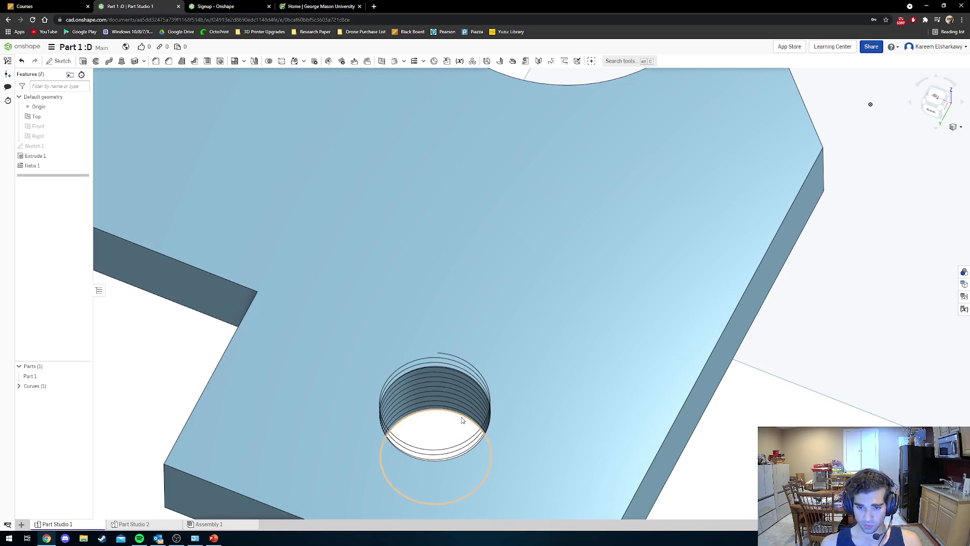
mouse_move(455, 428)
right_mouse_down()
mouse_move(468, 425)
mouse_move(461, 451)
mouse_move(460, 432)
right_mouse_up()
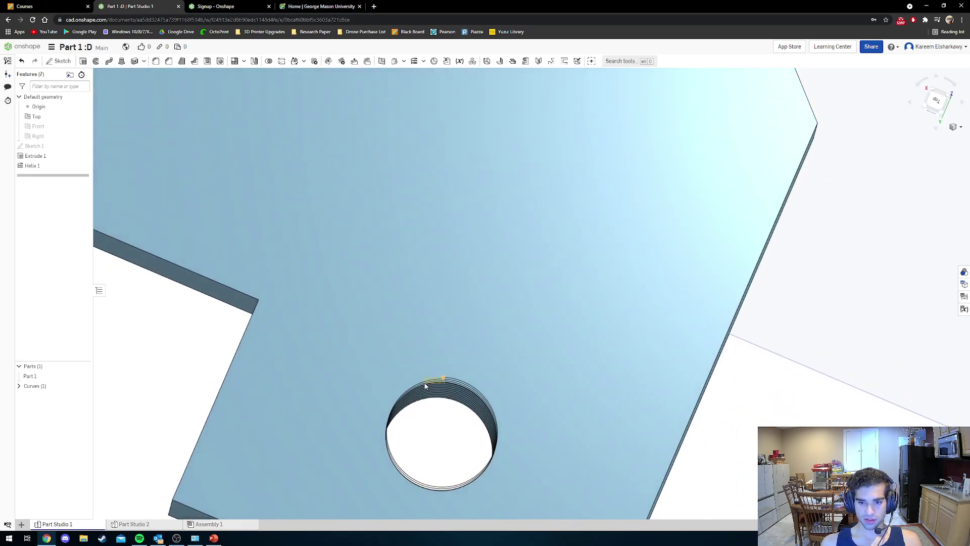
scroll(556, 432, "down", 5)
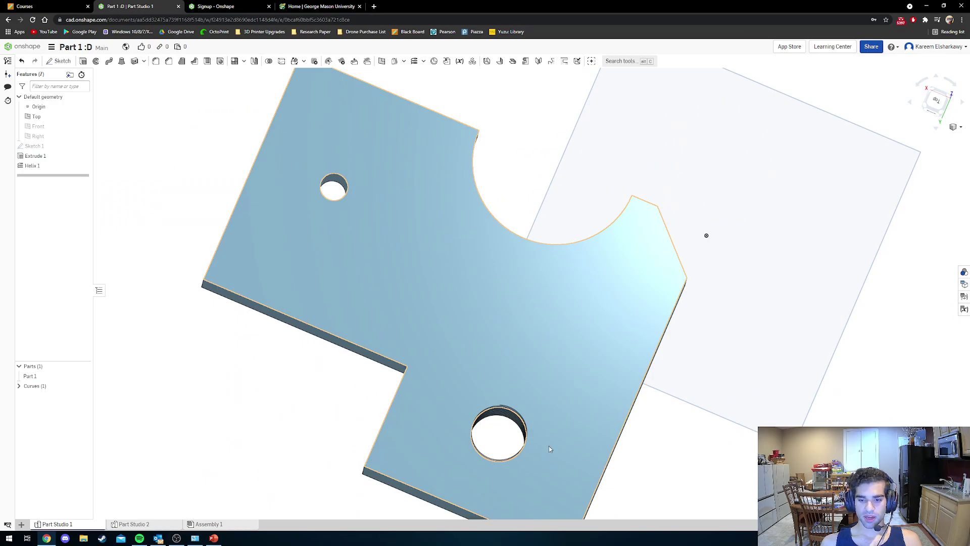
right_click_drag(550, 448, 523, 413)
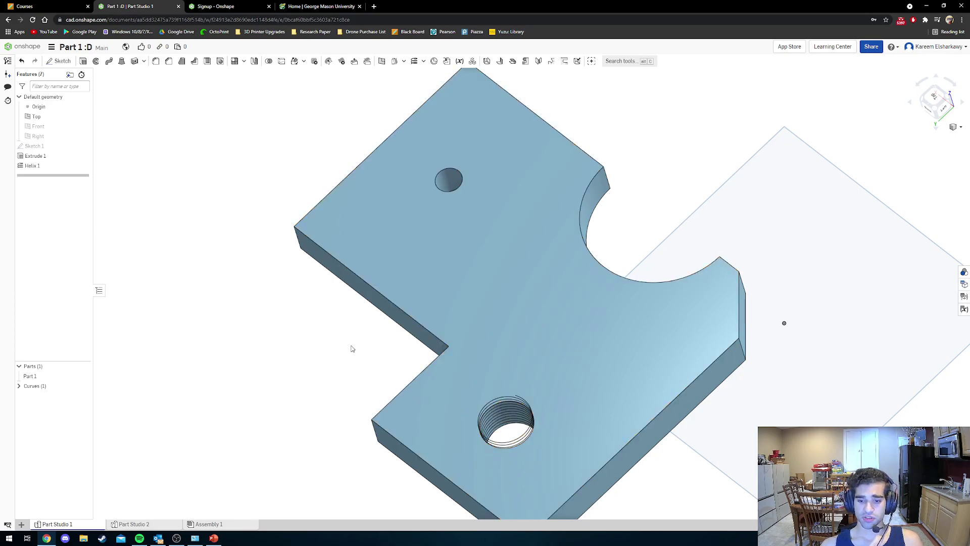
right_click_drag(429, 405, 436, 402)
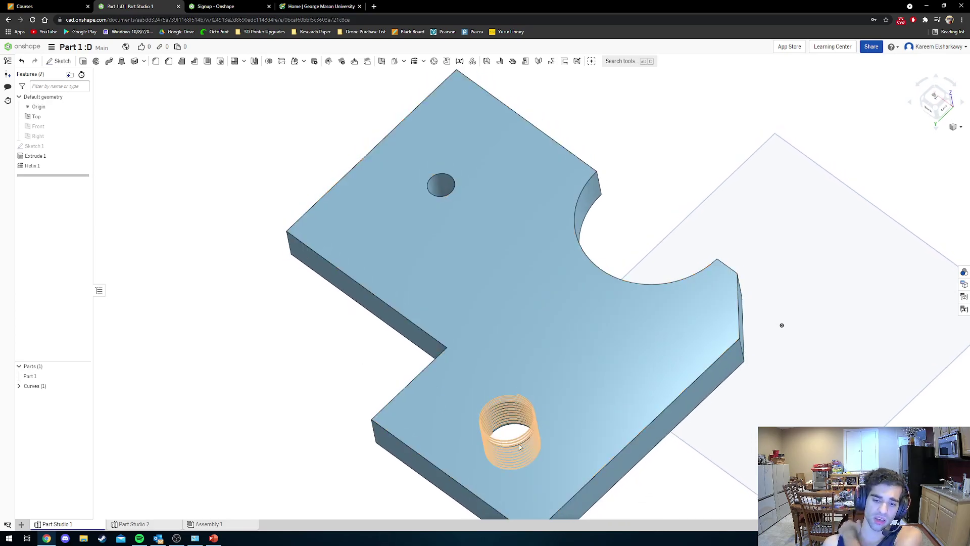
right_click_drag(507, 435, 500, 436)
scroll(500, 436, "up", 5)
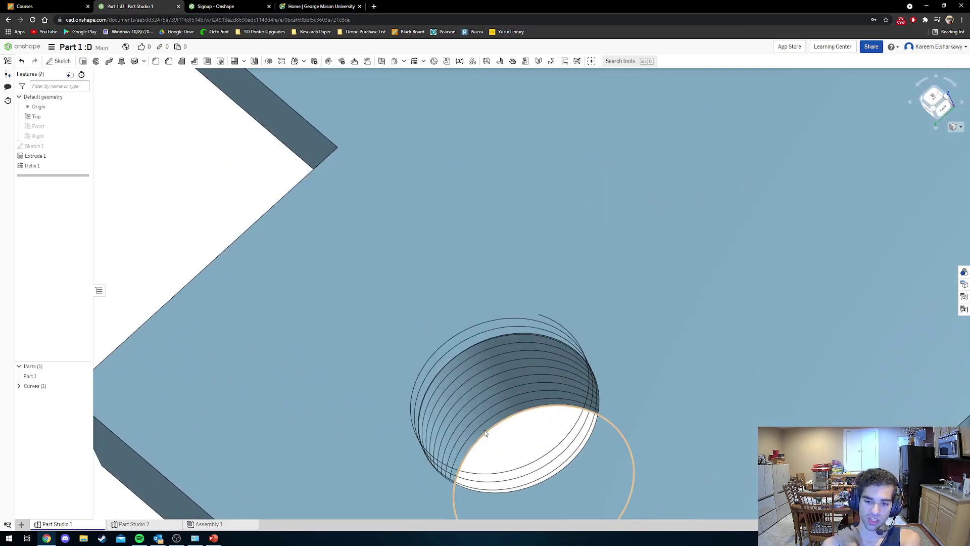
scroll(512, 447, "down", 3)
scroll(495, 461, "down", 3)
right_click_drag(495, 461, 505, 453)
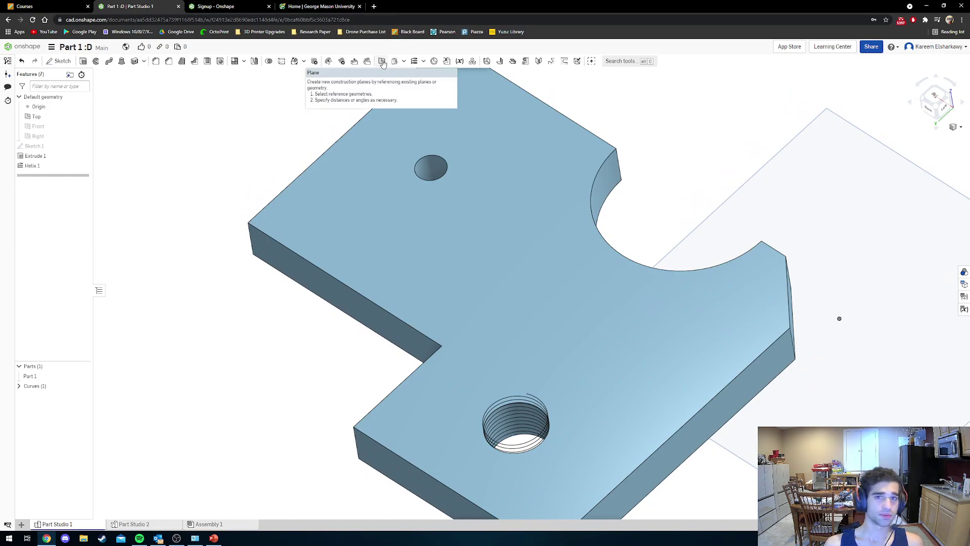
Start a Plane point construction plane referencing the plate's side face.
left_click(382, 61)
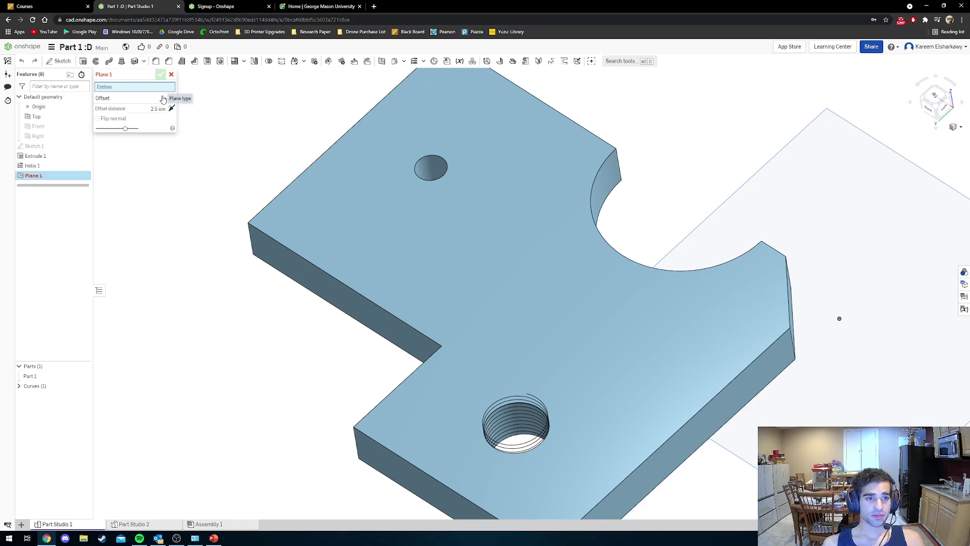
left_click(164, 98)
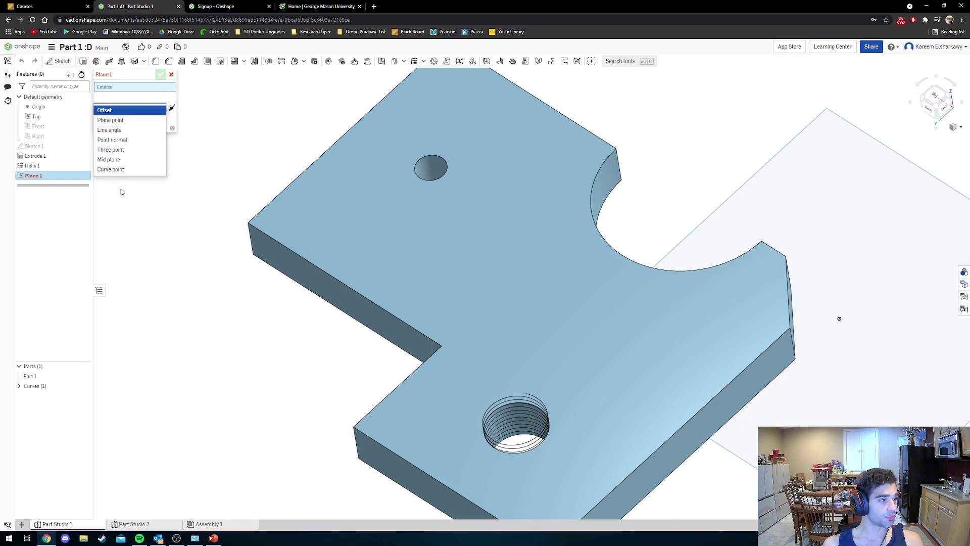
left_click(125, 120)
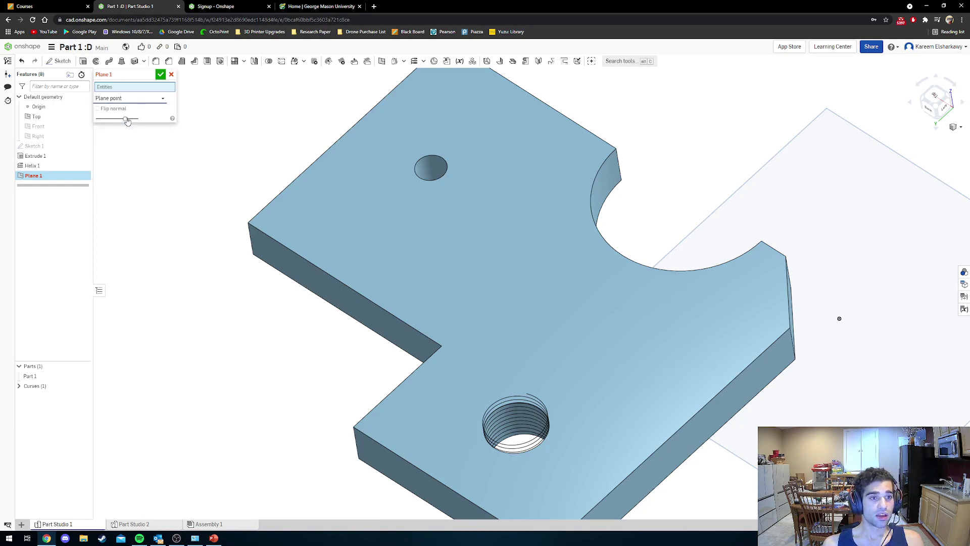
right_click_drag(270, 298, 287, 273)
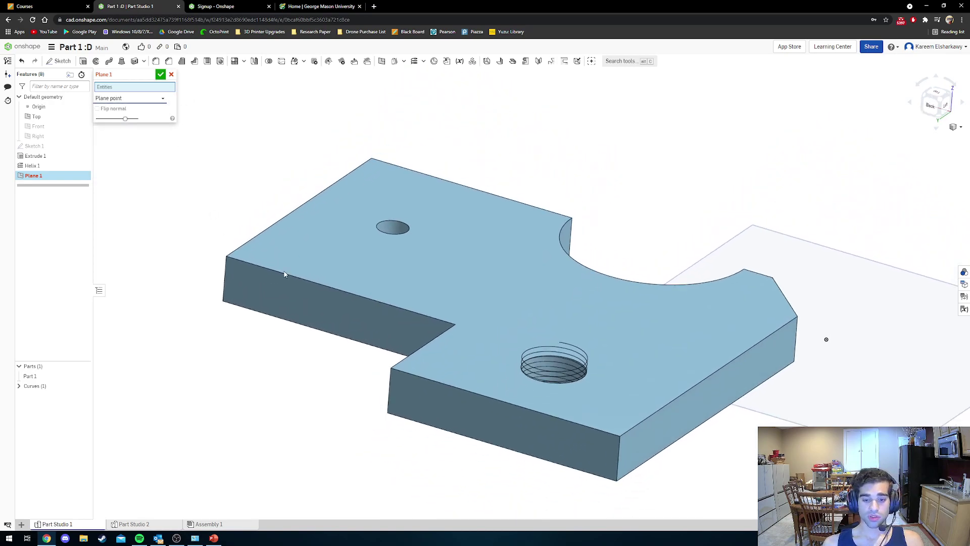
left_click(422, 399)
Pass the plane through the helix end point and confirm Plane 1.
right_click_drag(485, 384, 532, 383)
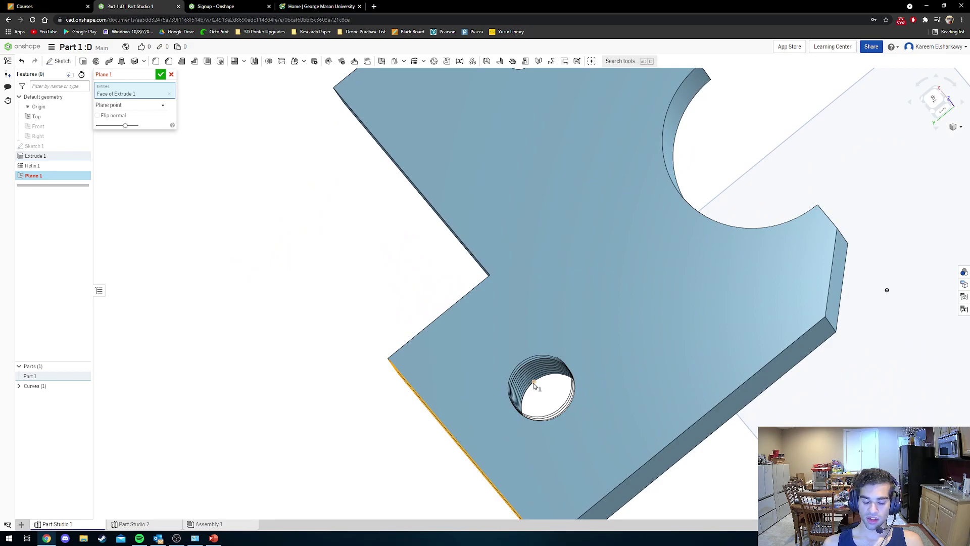
scroll(532, 383, "down", 3)
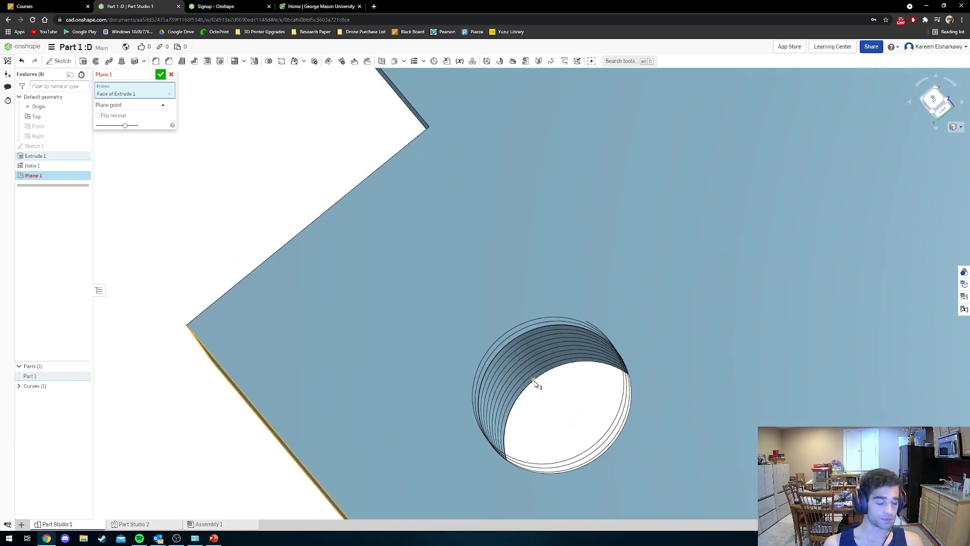
left_click(535, 382)
scroll(538, 384, "up", 5)
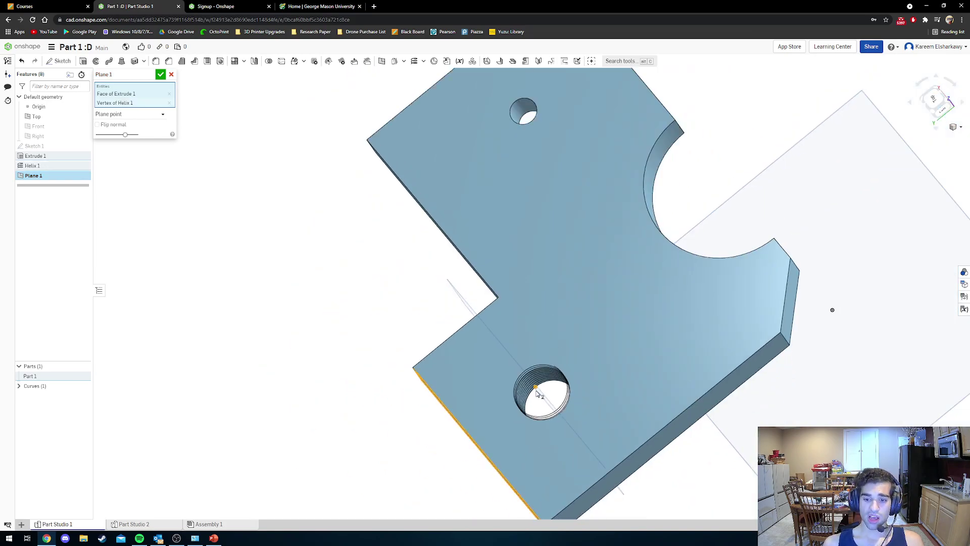
scroll(552, 377, "down", 2)
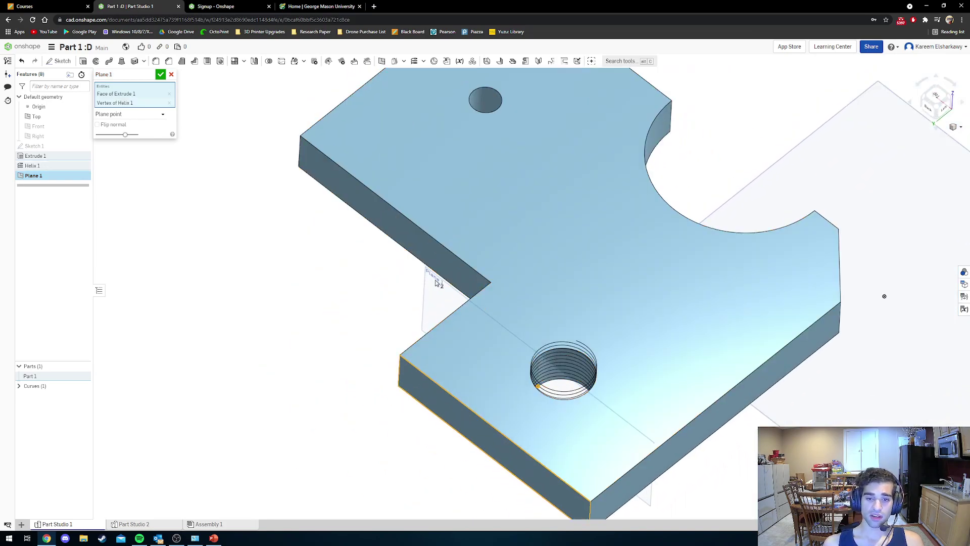
right_click_drag(421, 290, 414, 296)
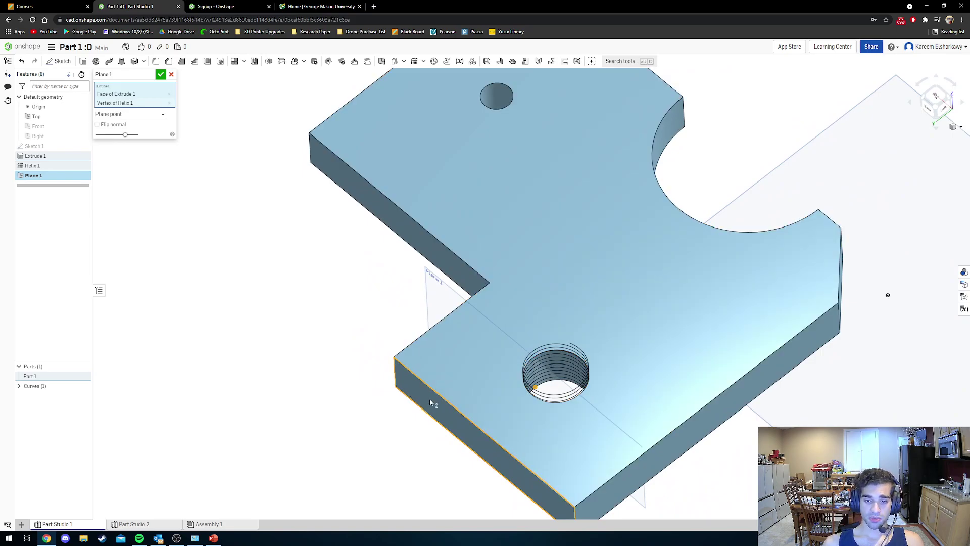
right_click_drag(527, 382, 552, 378)
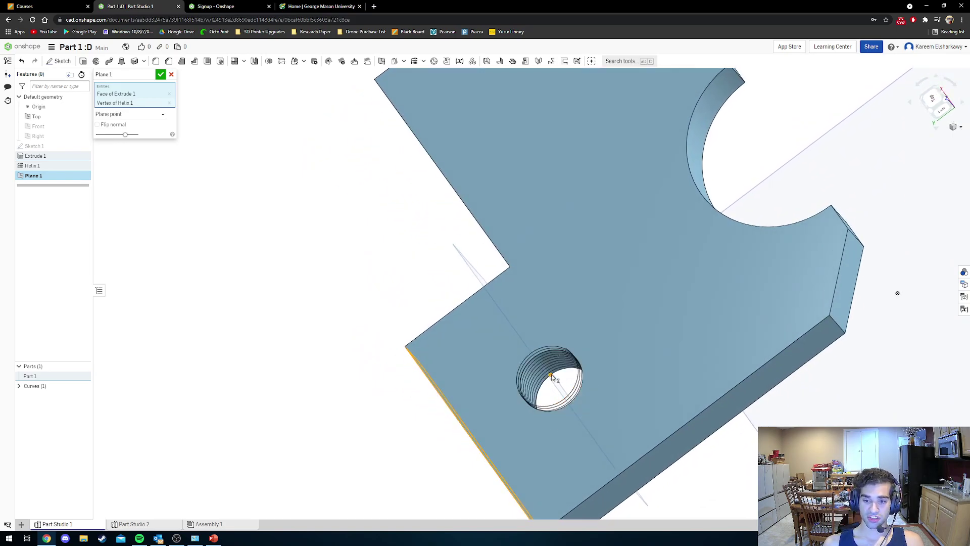
scroll(495, 372, "down", 2)
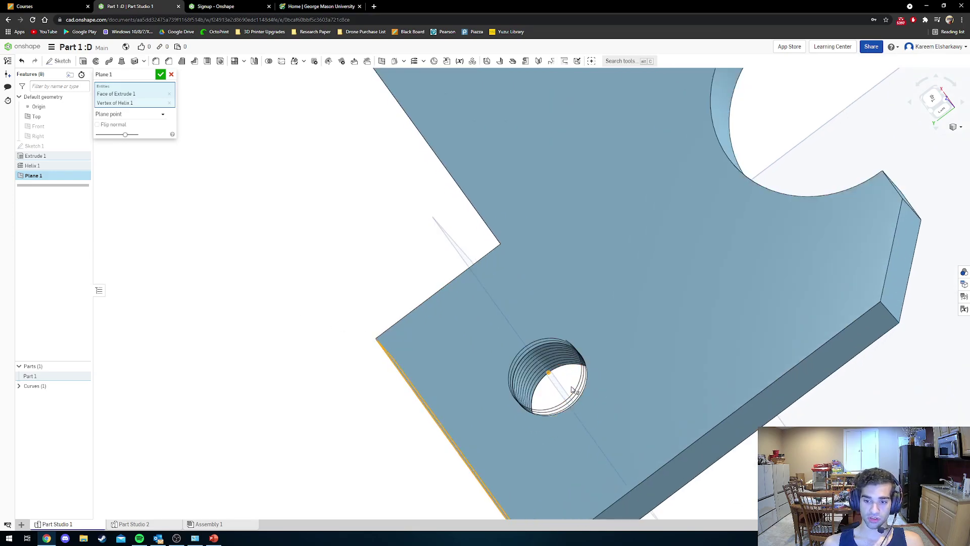
left_click(160, 75)
right_click_drag(451, 237, 500, 210)
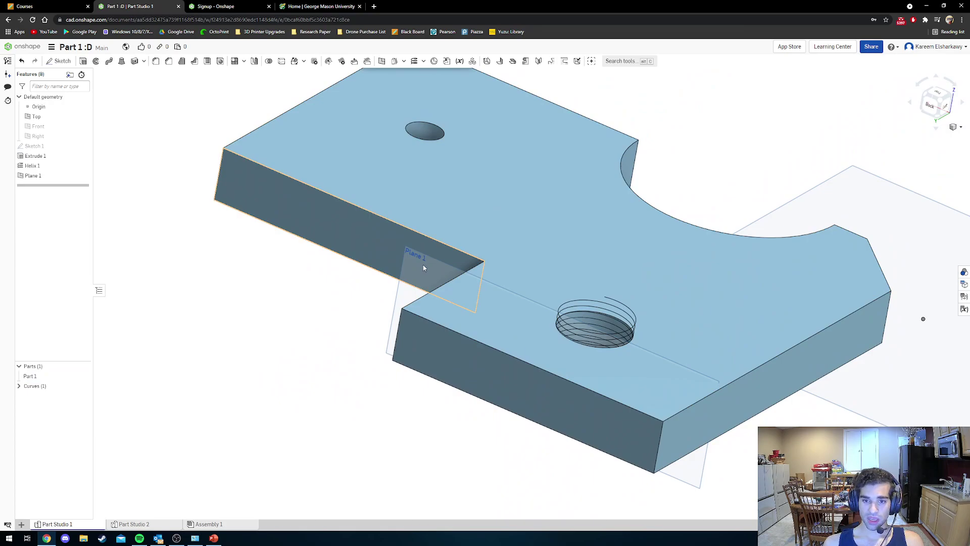
right_click_drag(347, 310, 329, 351)
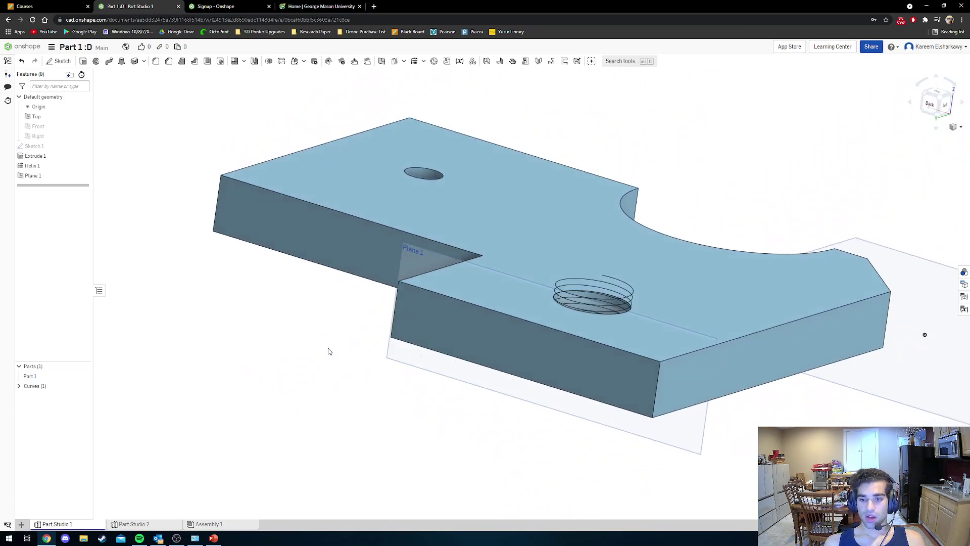
Apply a section view through Plane 1 to expose the threaded hole's interior.
left_click(957, 126)
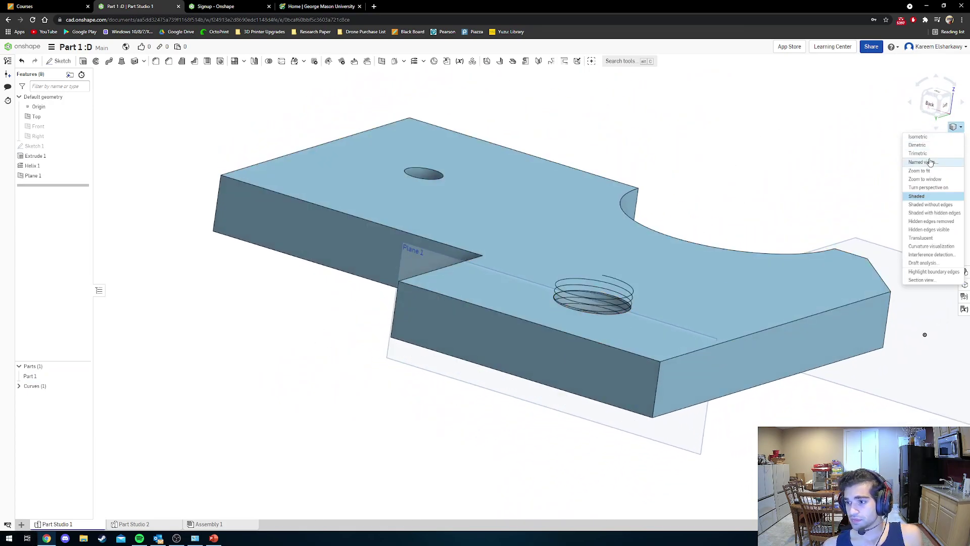
left_click(953, 127)
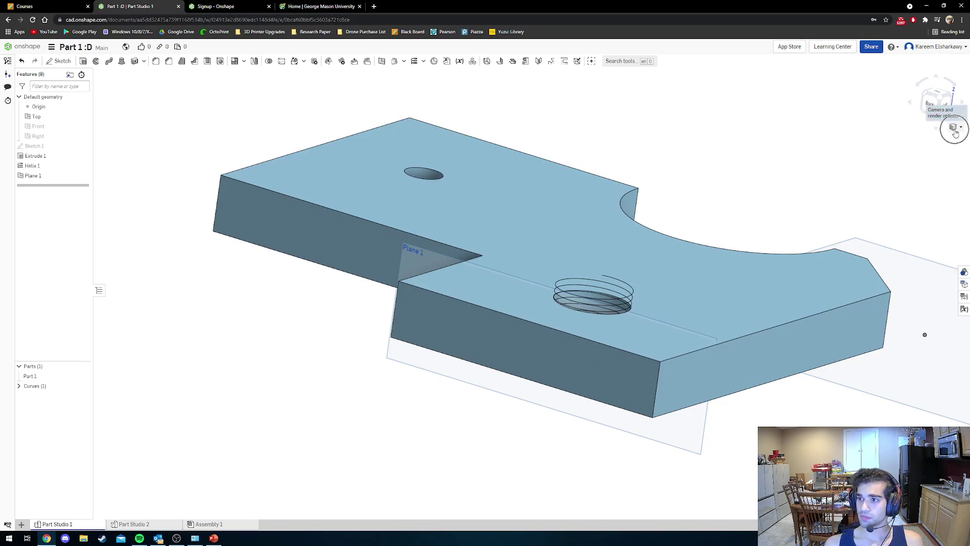
left_click(953, 129)
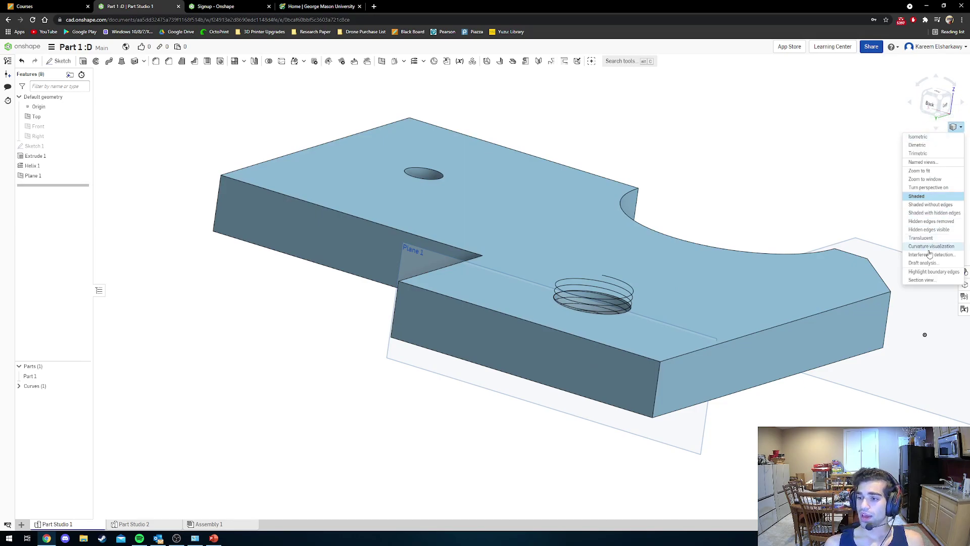
left_click(922, 281)
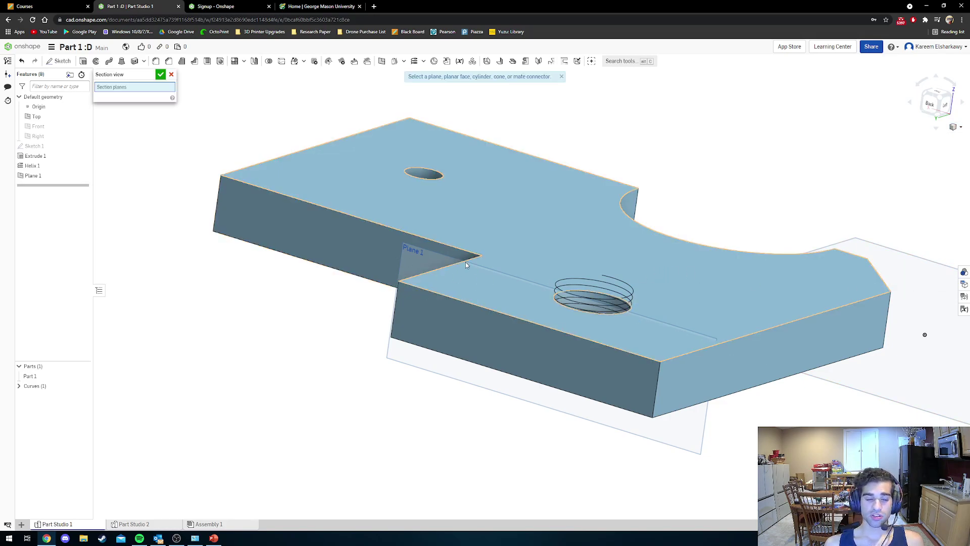
right_click_drag(465, 262, 395, 286)
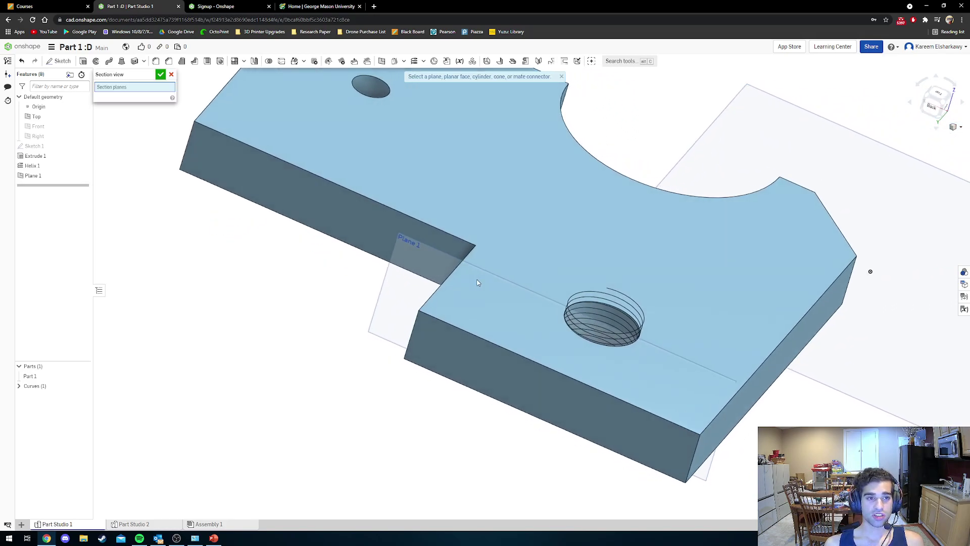
left_click(405, 296)
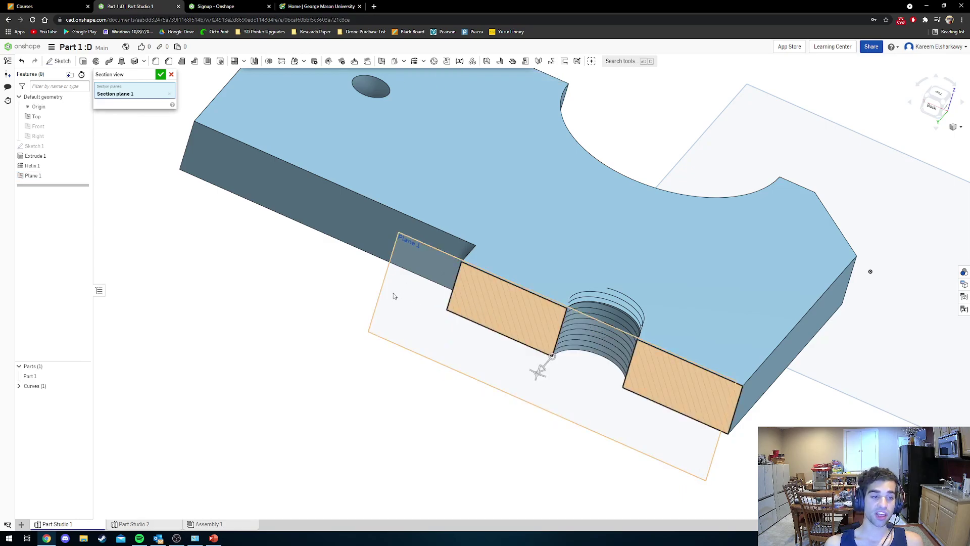
right_click_drag(412, 296, 590, 382)
left_click(160, 74)
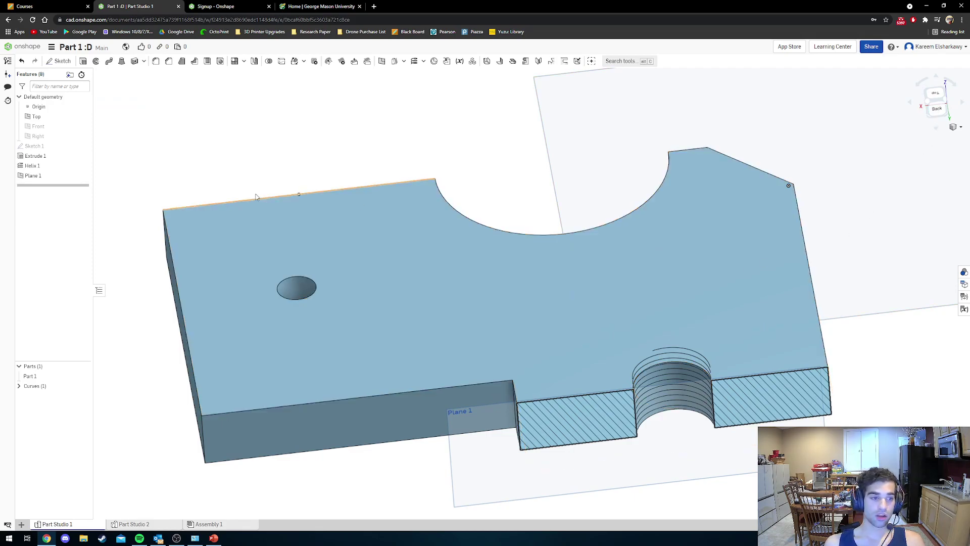
Switch to the Back view, zoom in, and start Sketch 2 on Plane 1.
right_click(52, 176)
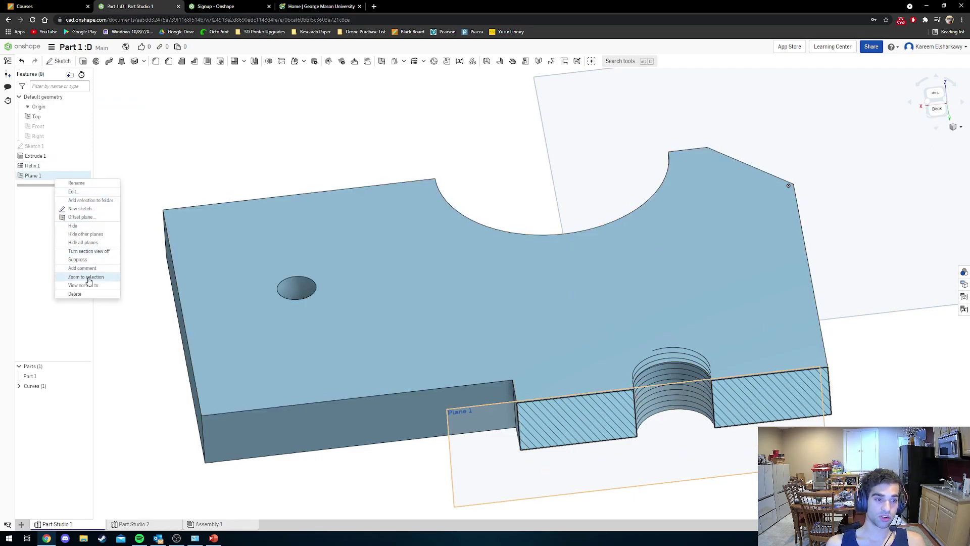
key("ctrl")
key("ctrl")
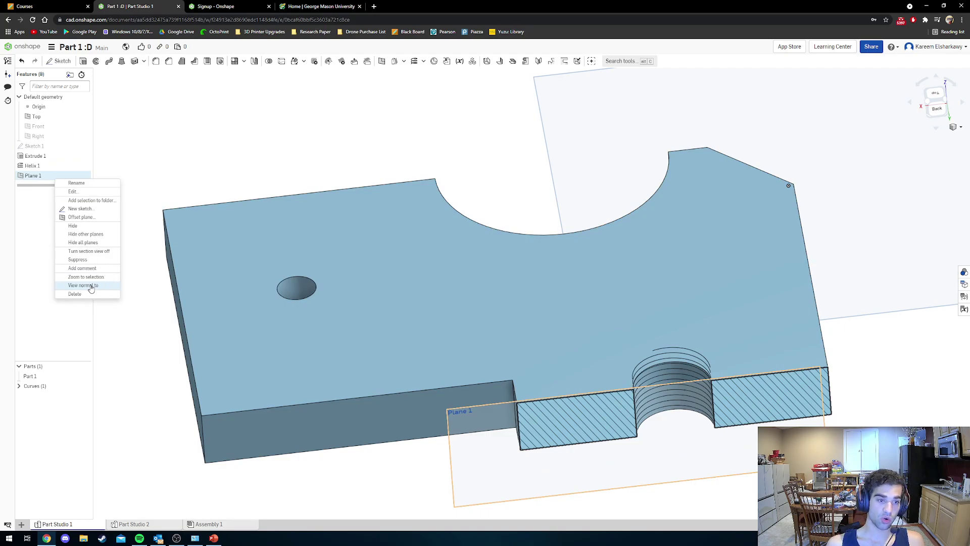
left_click(128, 327)
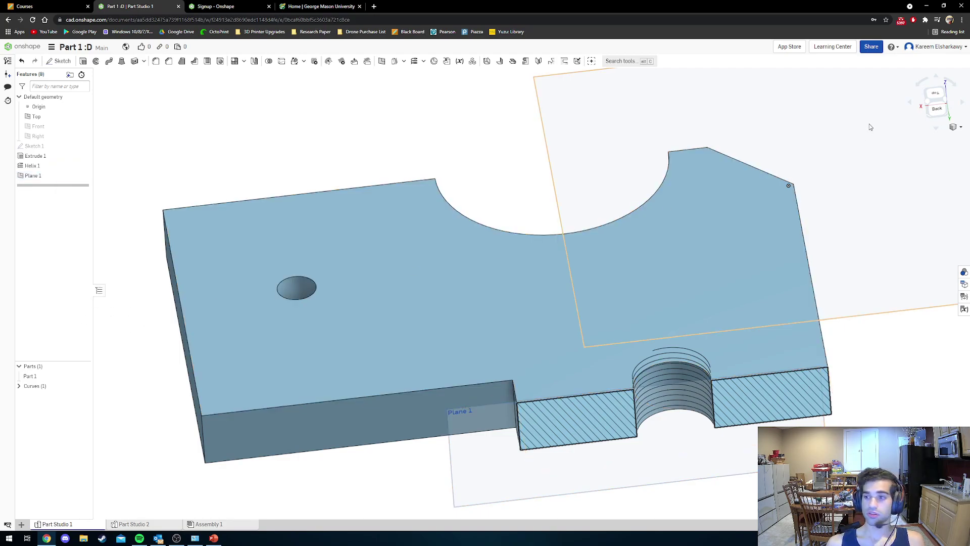
left_click(938, 113)
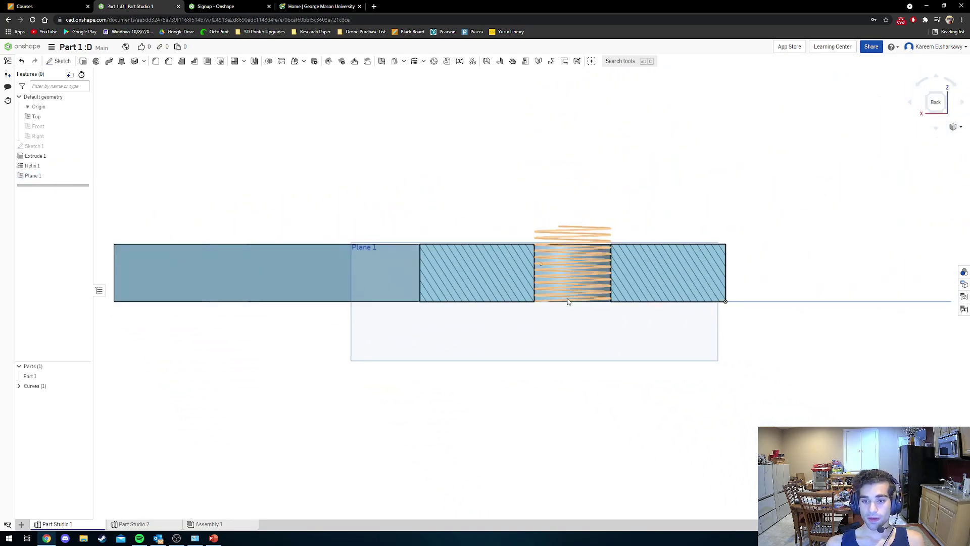
scroll(533, 277, "up", 5)
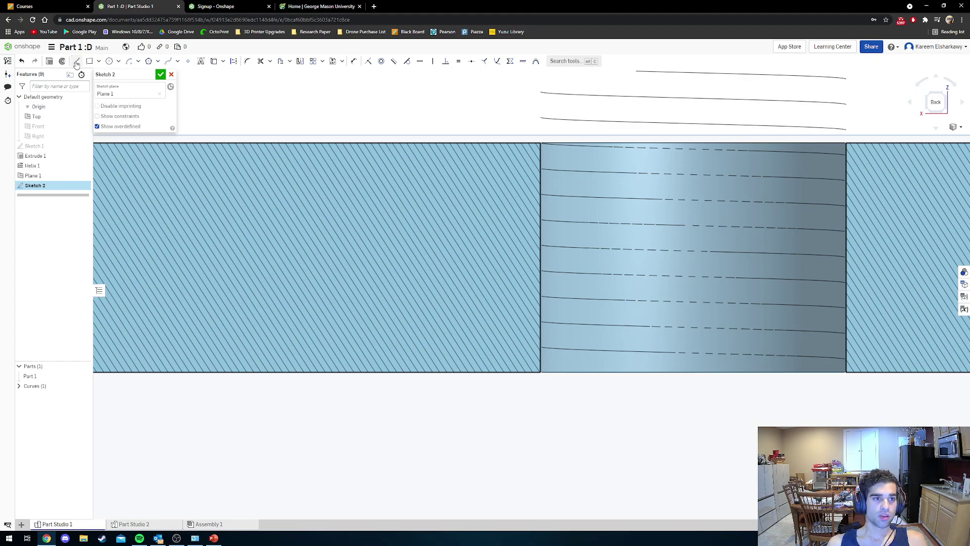
left_click(77, 62)
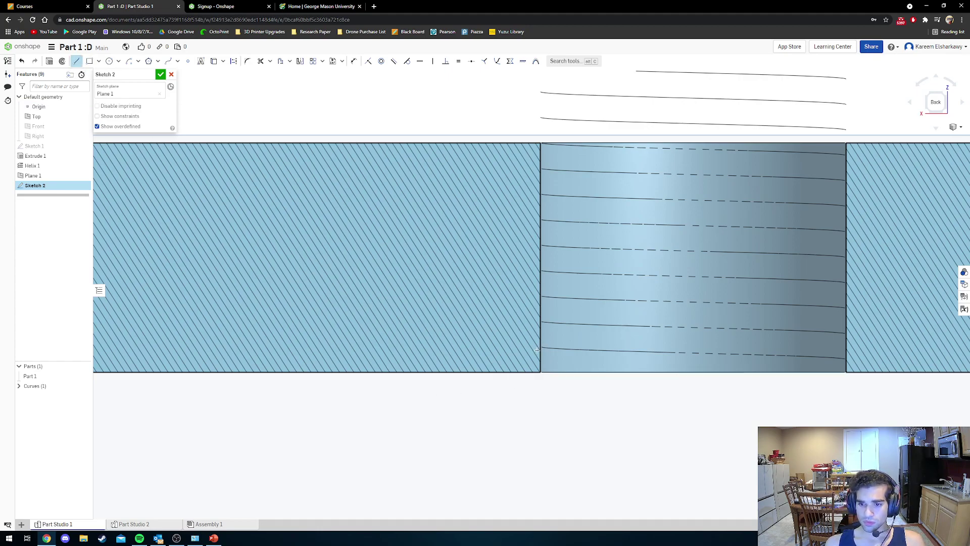
Project the helix curve and the hole's left edge into Sketch 2.
key("Escape")
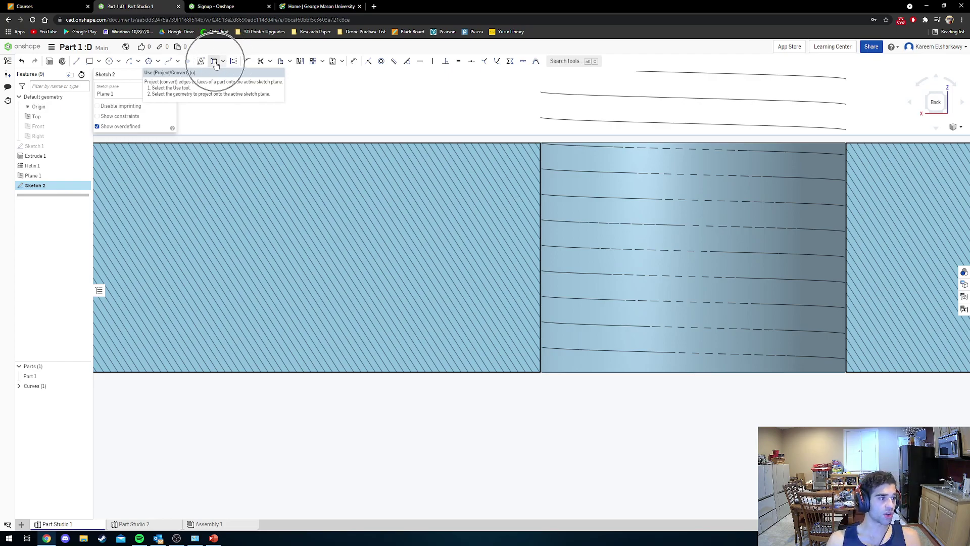
left_click(215, 65)
left_click(546, 219)
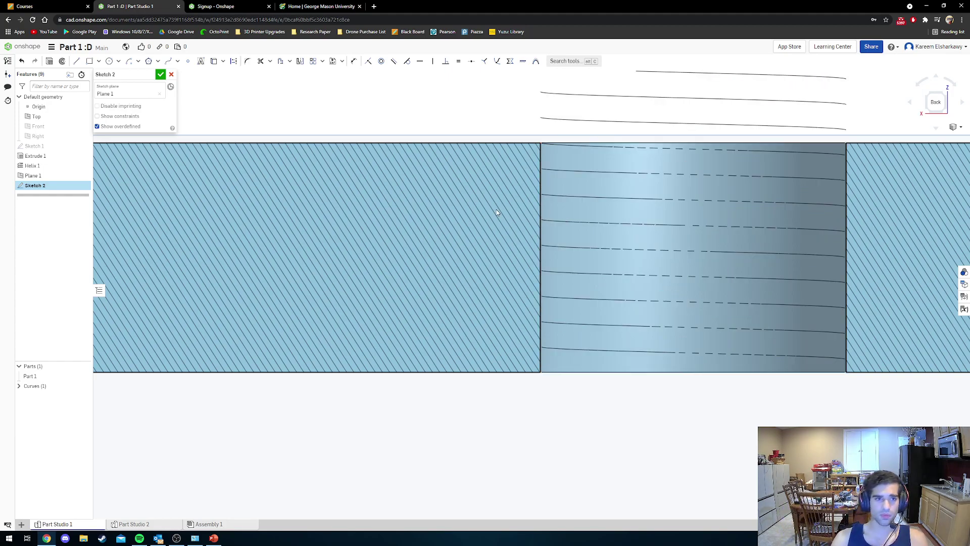
left_click(213, 61)
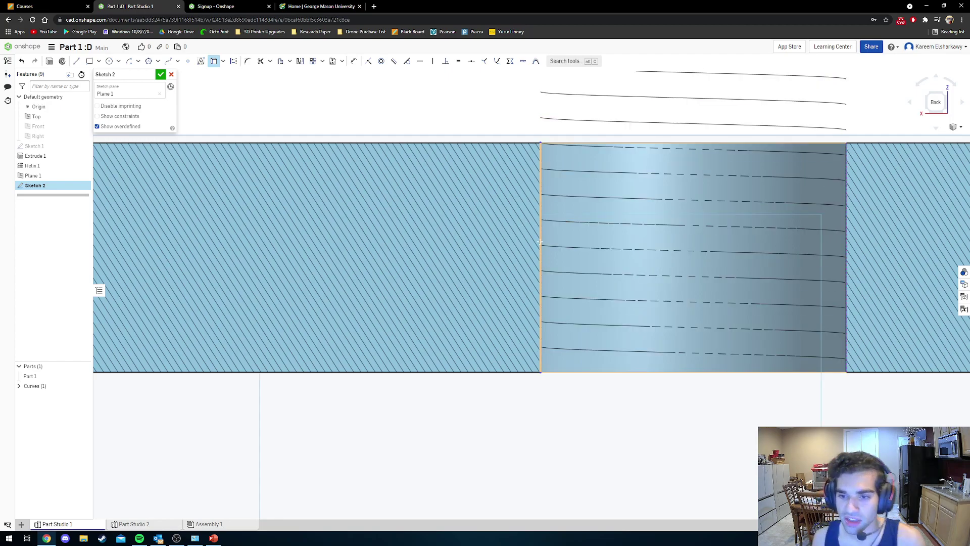
key("Escape")
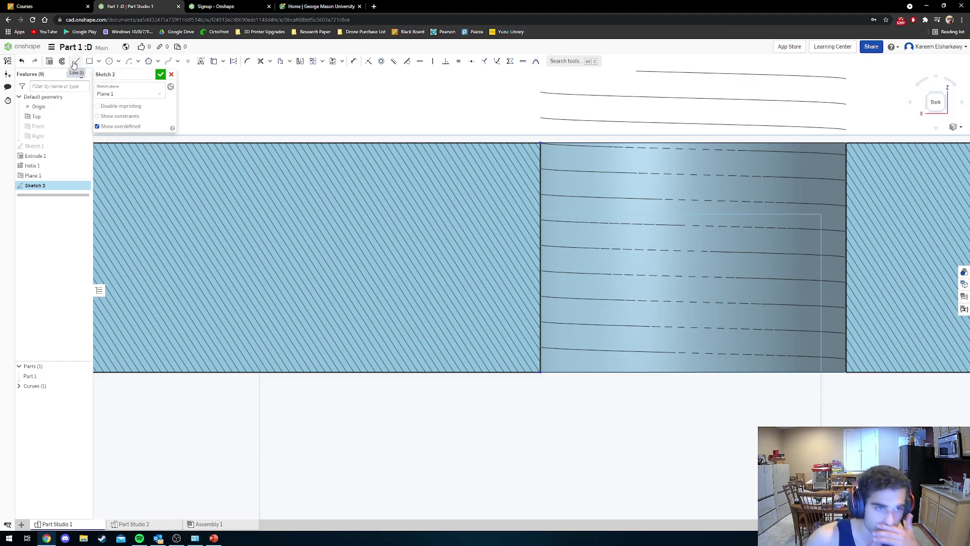
Draw the first side of the V thread profile from the hole's left edge.
left_click(74, 63)
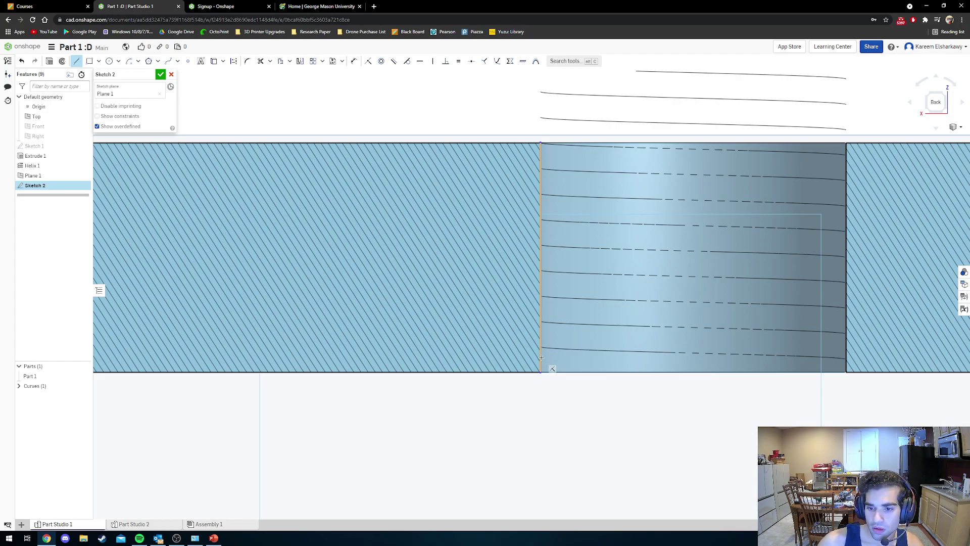
left_click(541, 357)
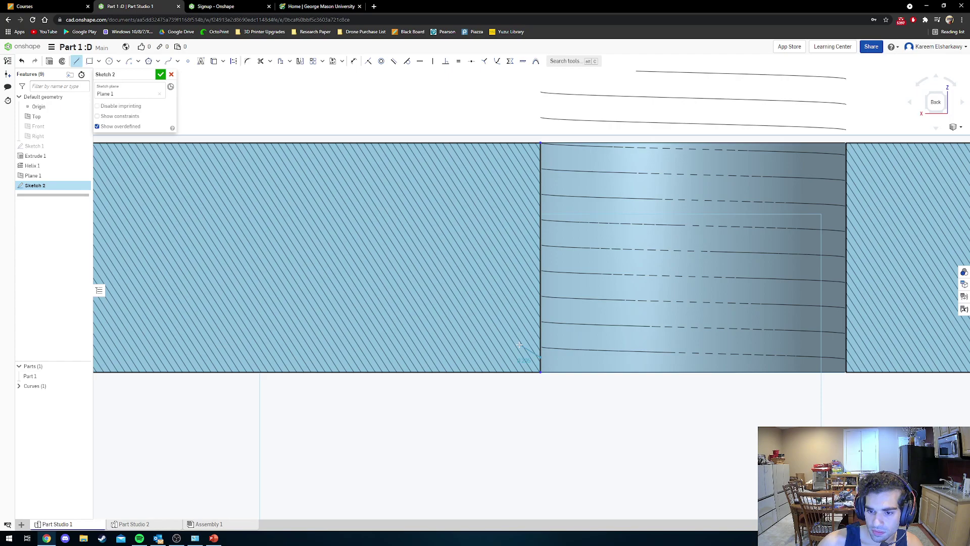
left_click(520, 345)
Close the V on the edge and draw a horizontal construction centreline from its tip.
left_click(541, 331)
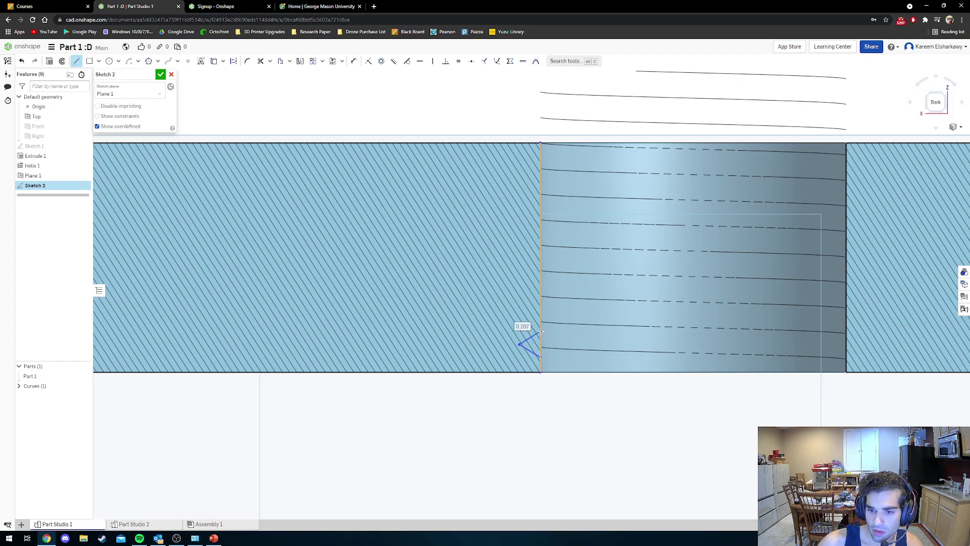
scroll(541, 354, "down", 3)
scroll(541, 355, "up", 10)
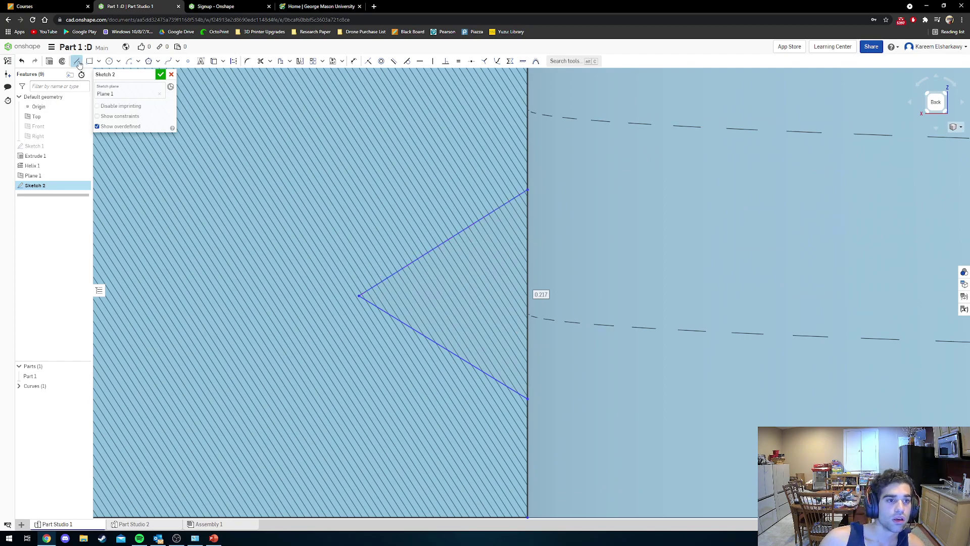
left_click(234, 61)
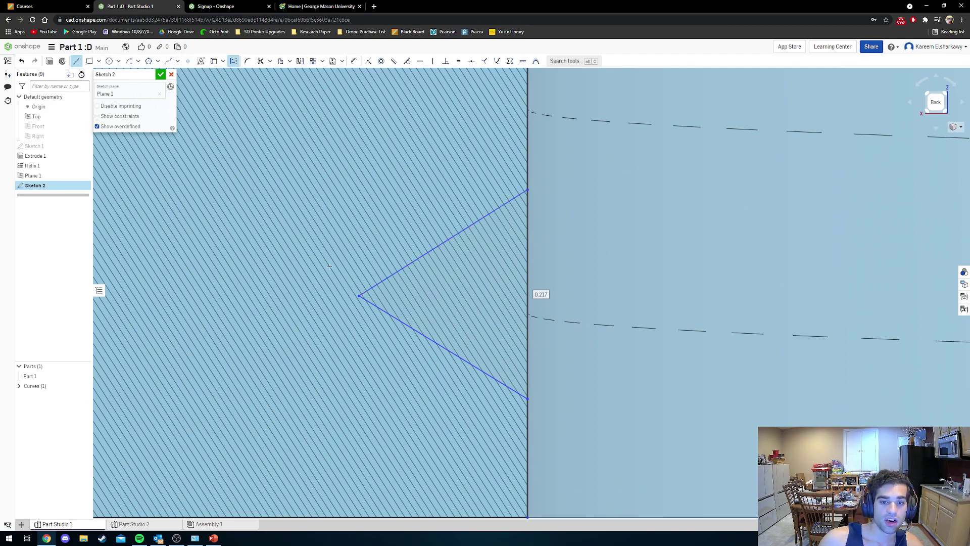
left_click(359, 295)
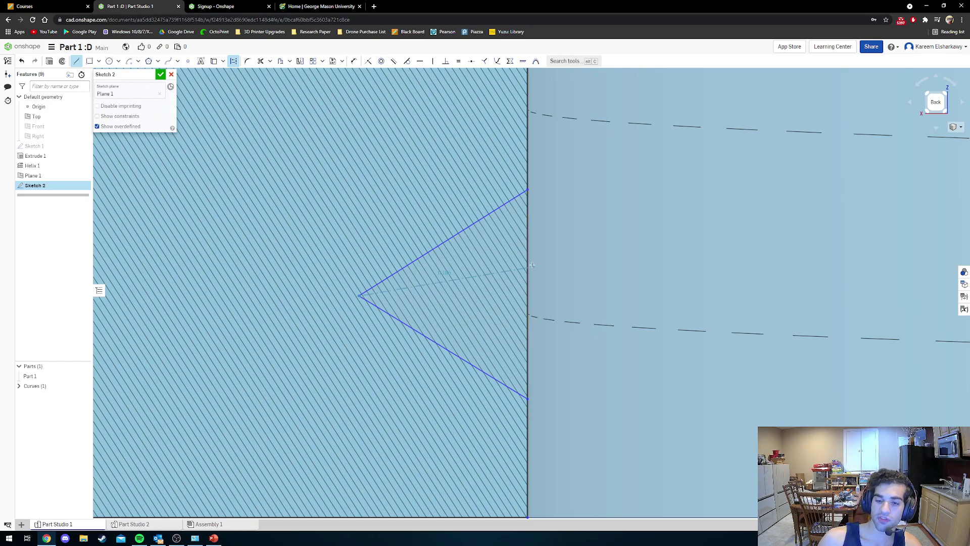
left_click(527, 294)
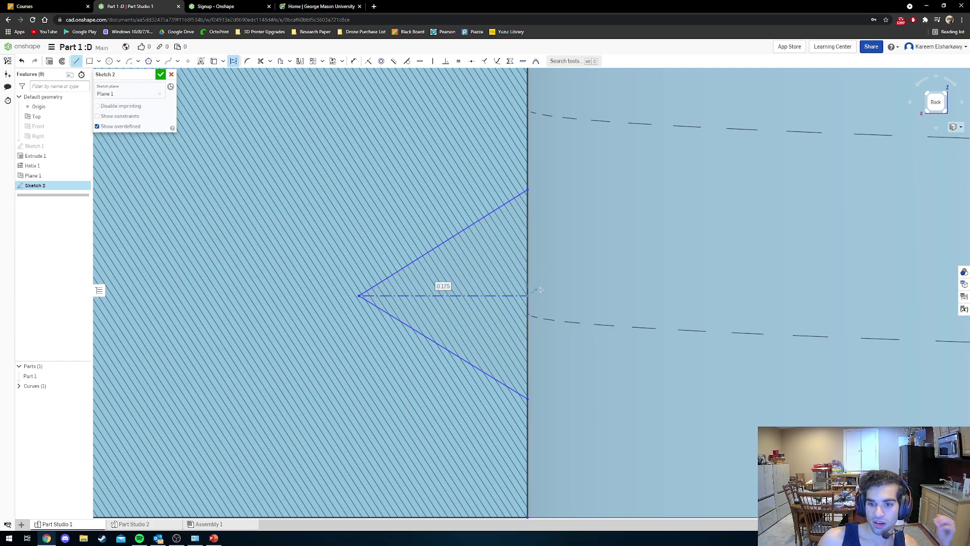
key("Escape")
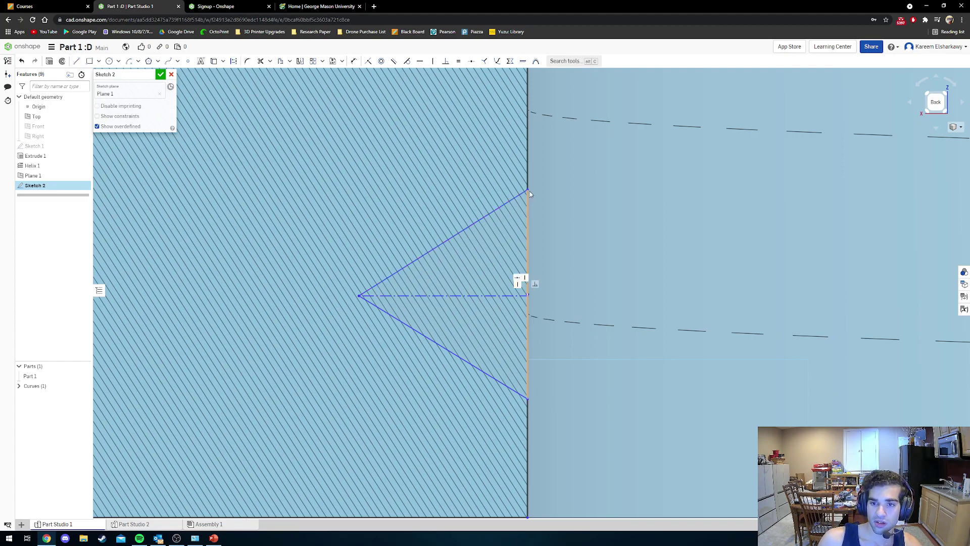
Reposition the V and constrain the centreline to the hole edge's midpoint.
mouse_move(527, 191)
left_mouse_down()
mouse_move(527, 256)
mouse_move(527, 203)
left_mouse_up()
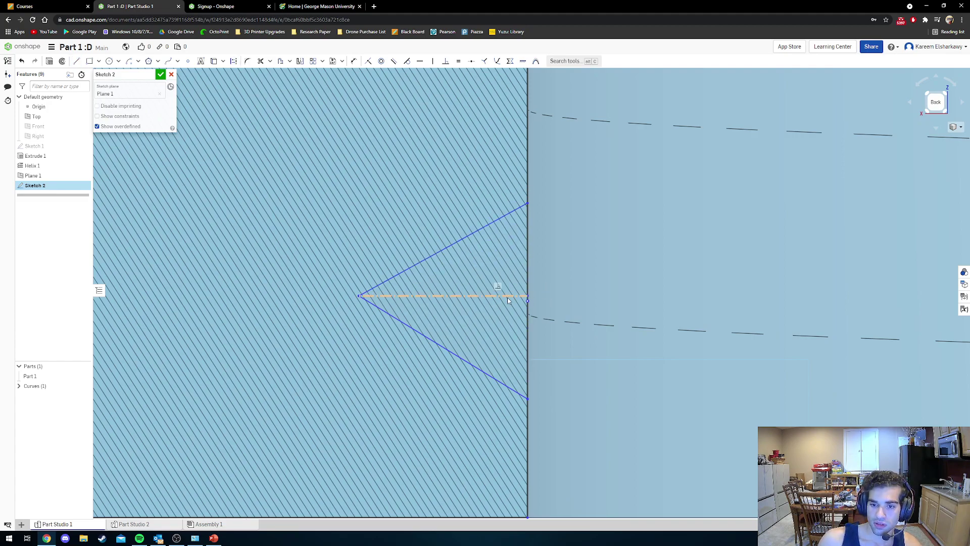
left_click_drag(506, 296, 460, 286)
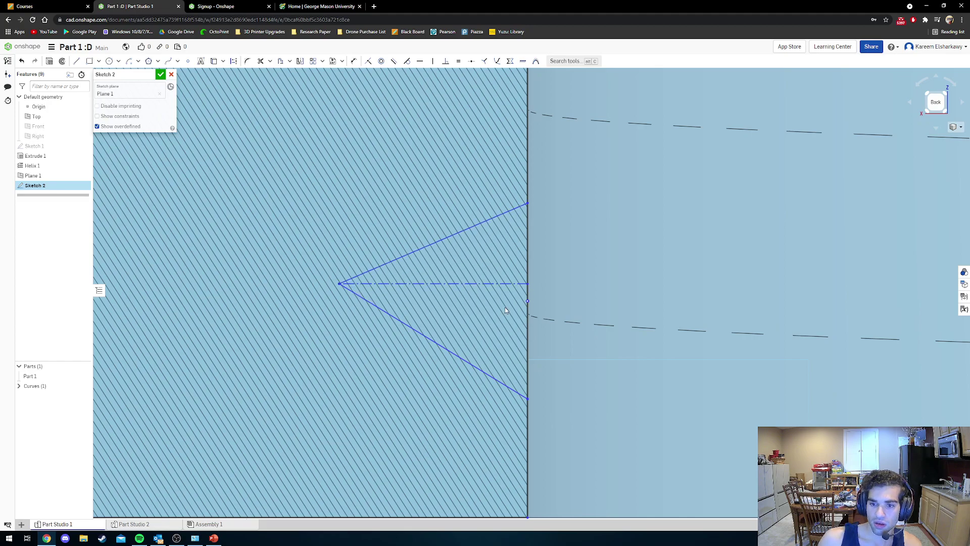
right_click(529, 301)
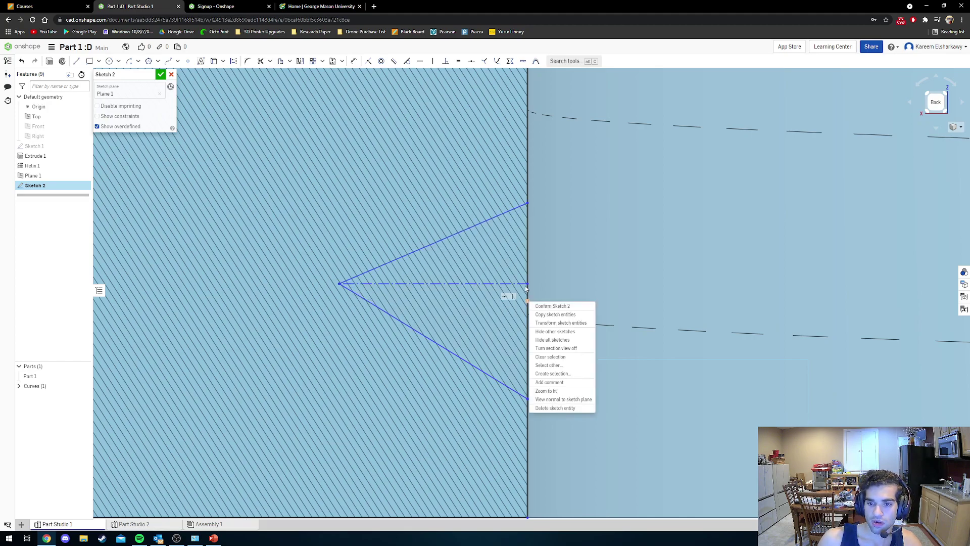
left_click(529, 283)
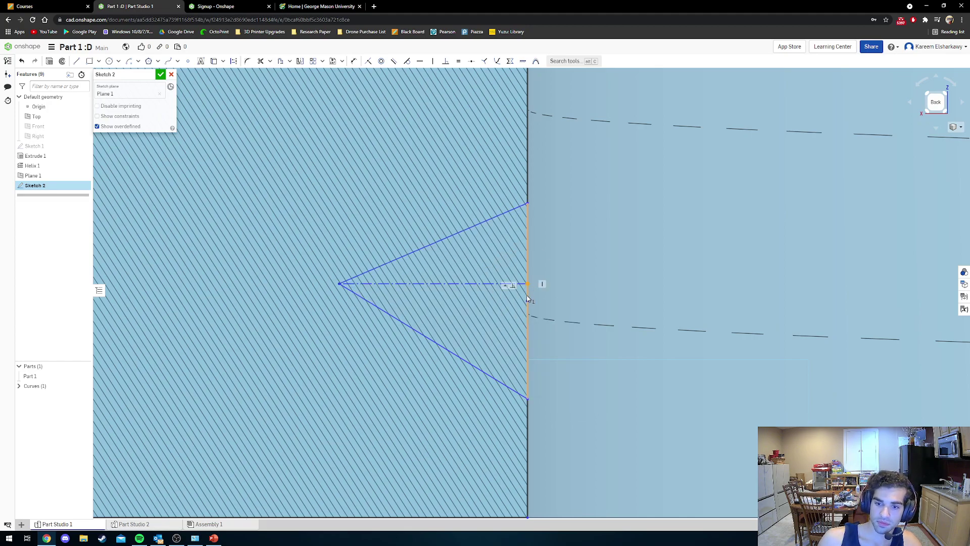
left_click(527, 263)
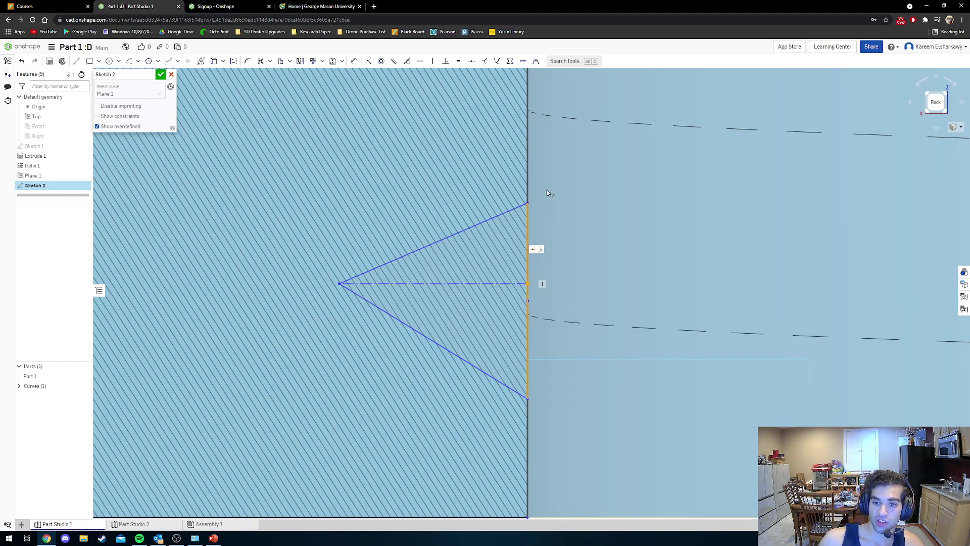
left_click(473, 61)
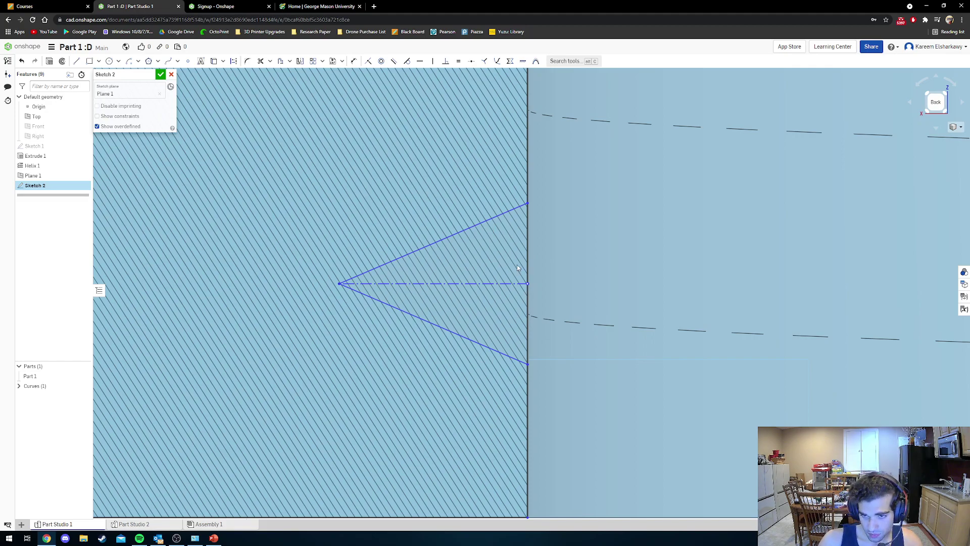
left_click_drag(505, 284, 476, 257)
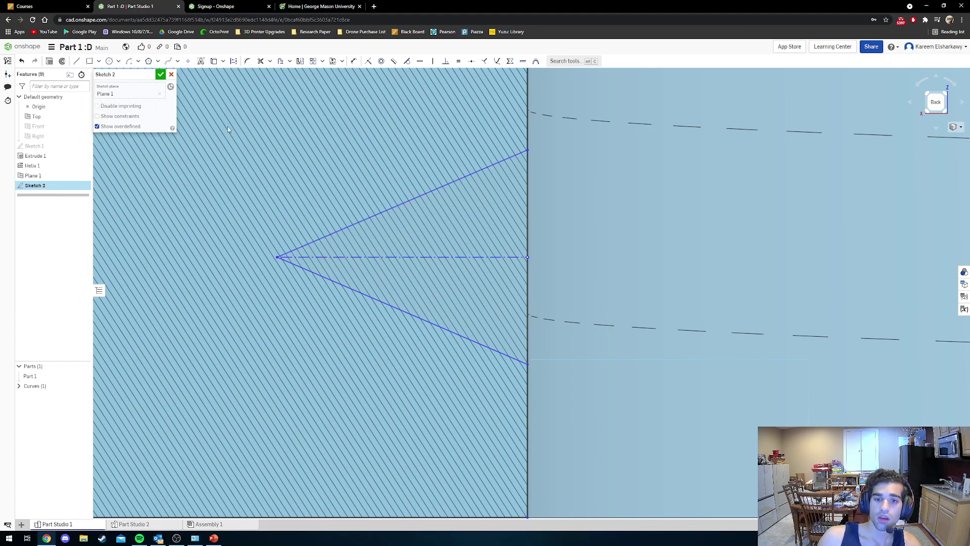
left_click(353, 61)
Dimension the V's upper side at 0.8 in.
left_click(411, 196)
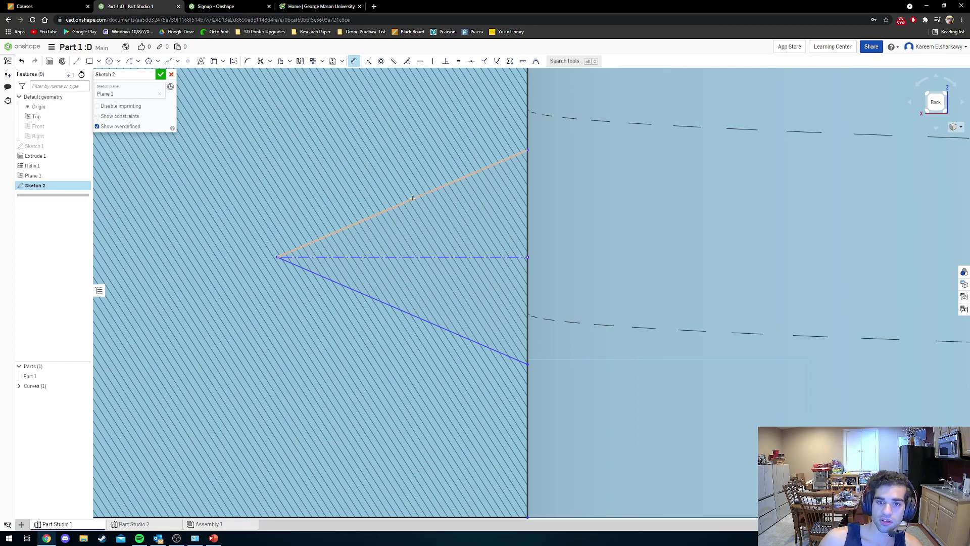
left_click(456, 174)
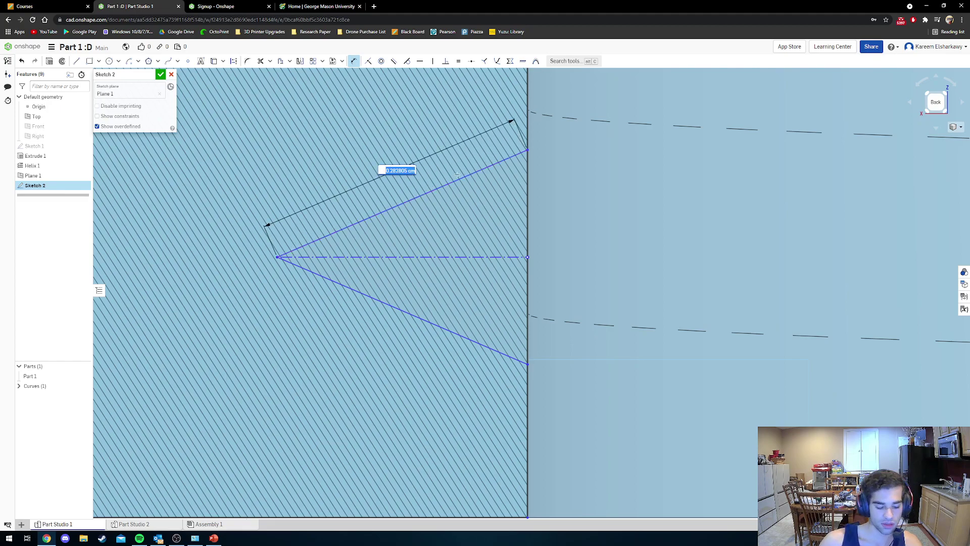
type("0.8")
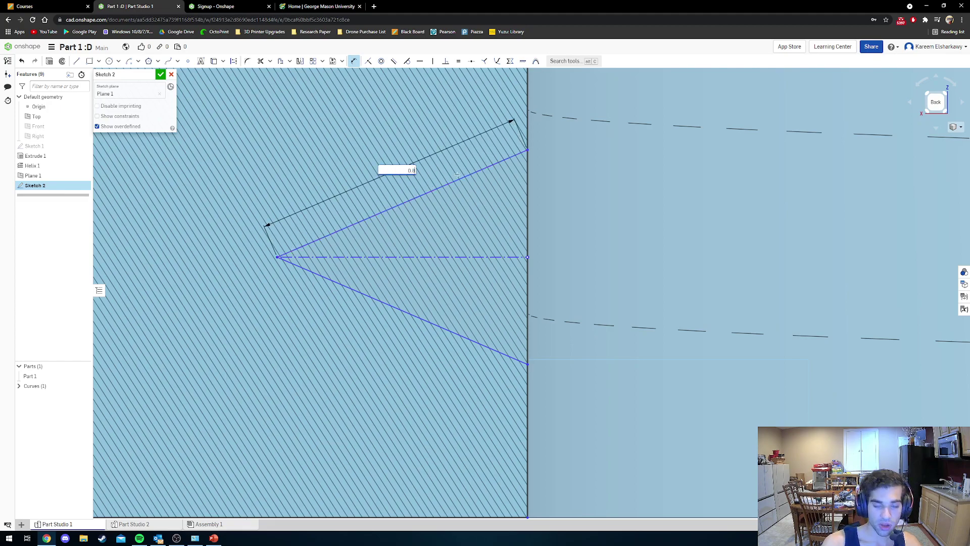
type(" in")
key("Return")
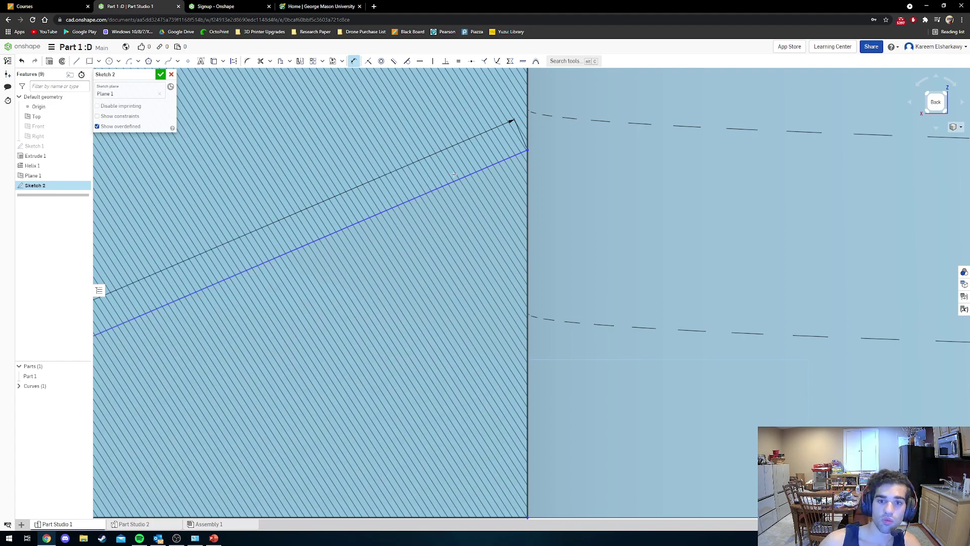
scroll(362, 222, "down", 4)
scroll(362, 222, "down", 5)
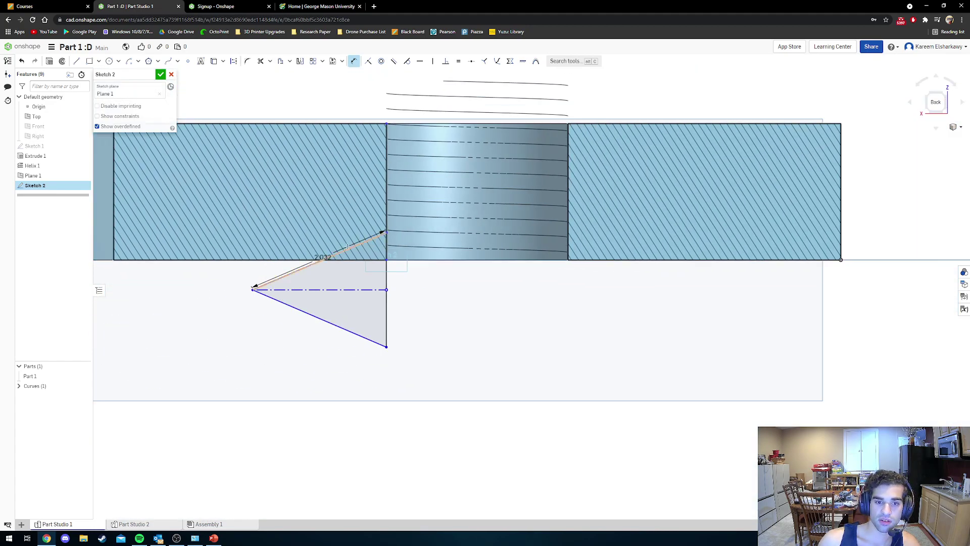
Change the 2.032 side dimension to 0.08 and discard the extra lower-side dimension.
double_click(322, 257)
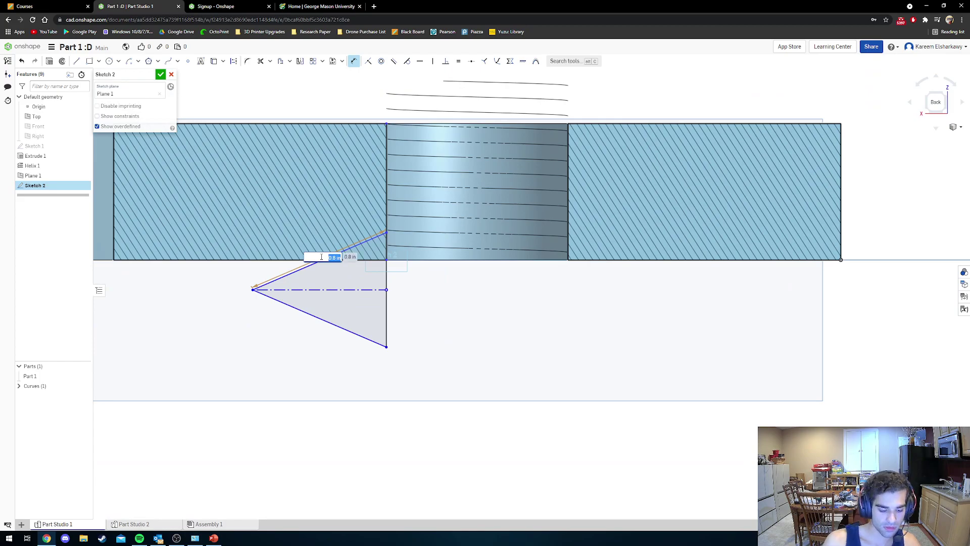
type("0.")
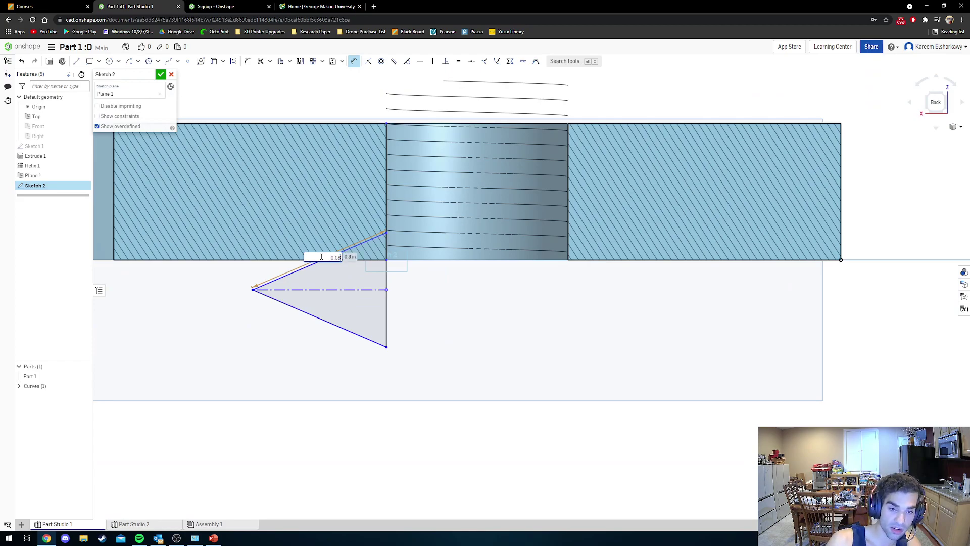
key("Return")
scroll(382, 235, "up", 3)
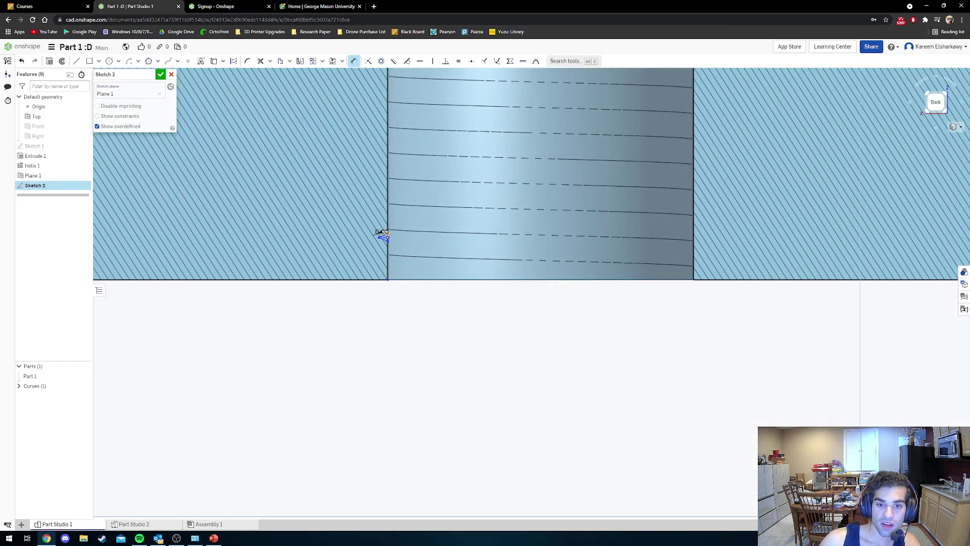
scroll(383, 235, "up", 4)
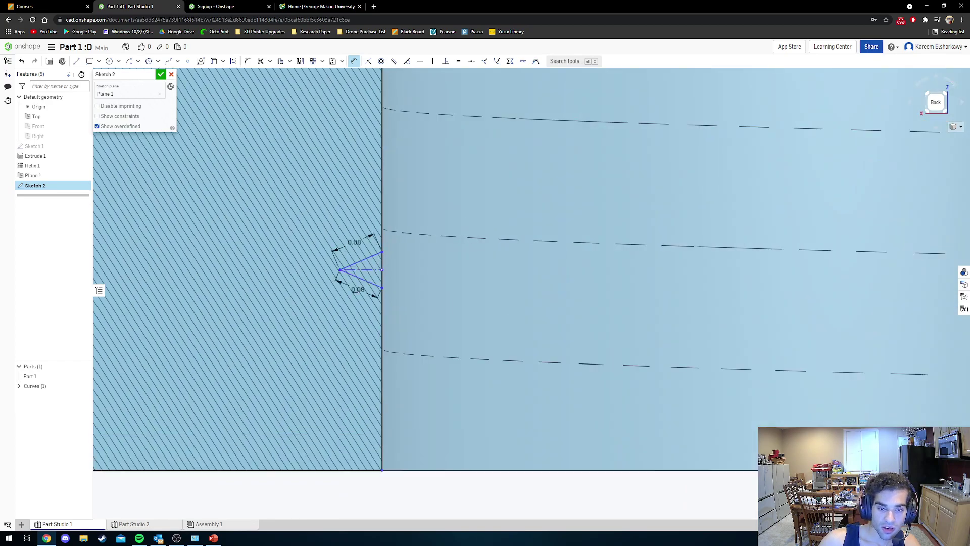
left_click_drag(355, 291, 351, 297)
key("Escape")
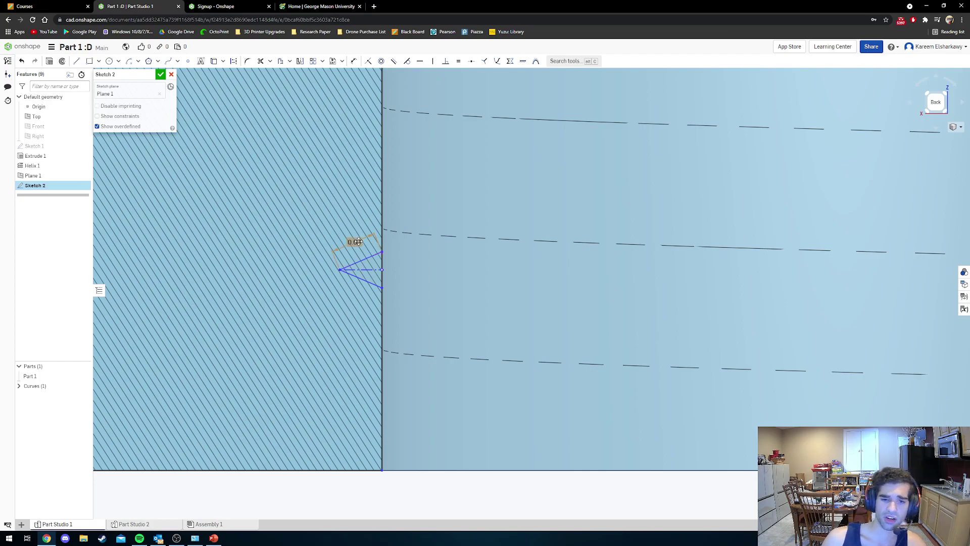
left_click(458, 62)
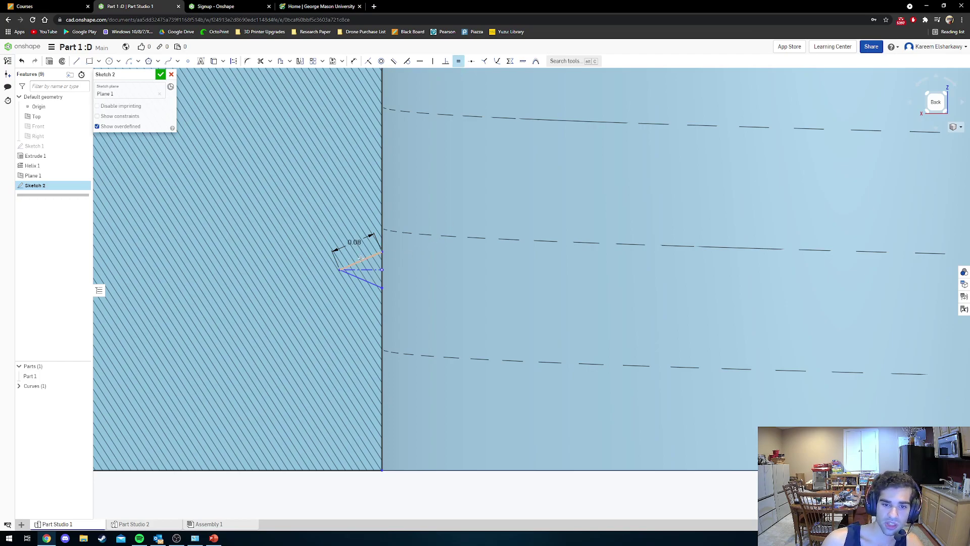
Apply Equal constraints so both slanted sides and the vertical side of the triangle match.
key("ctrl")
key("ctrl")
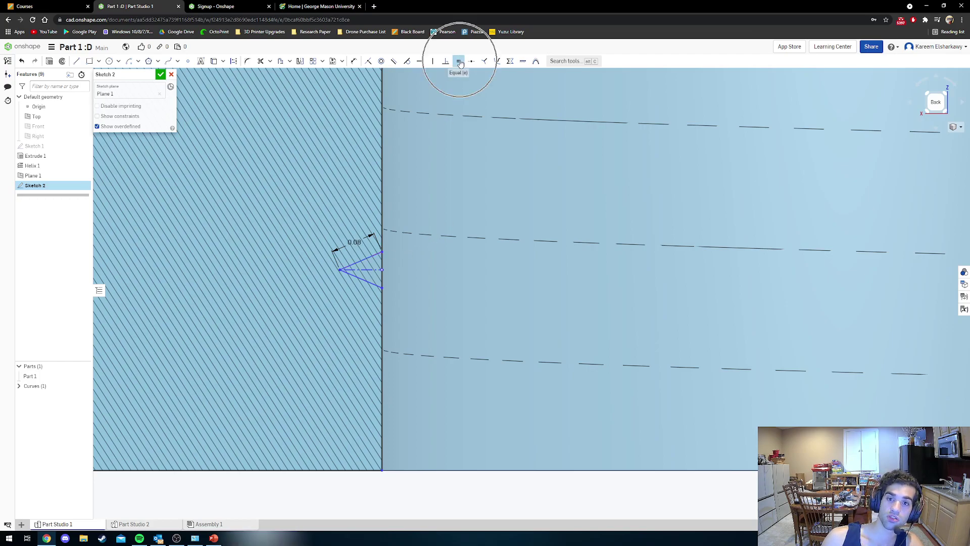
left_click(373, 257)
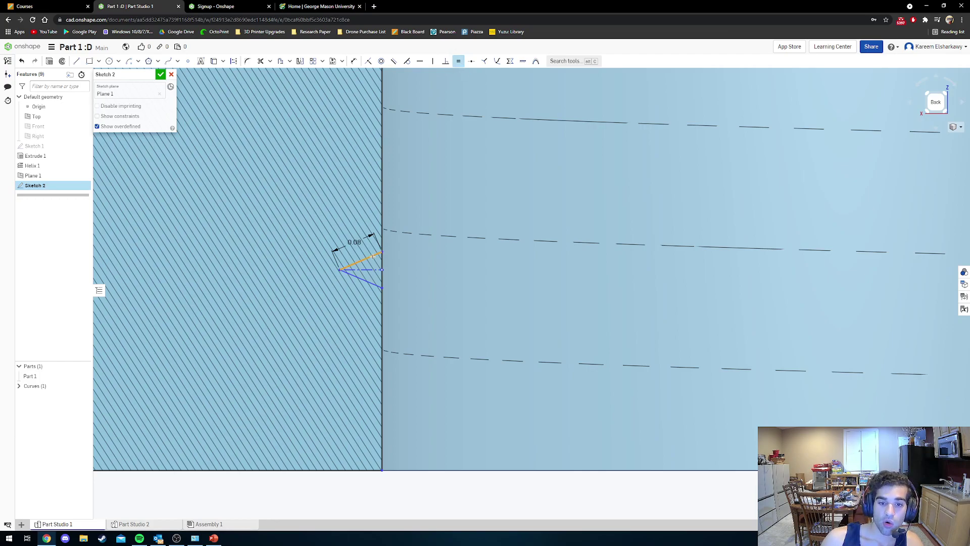
left_click(372, 284)
left_click(382, 275)
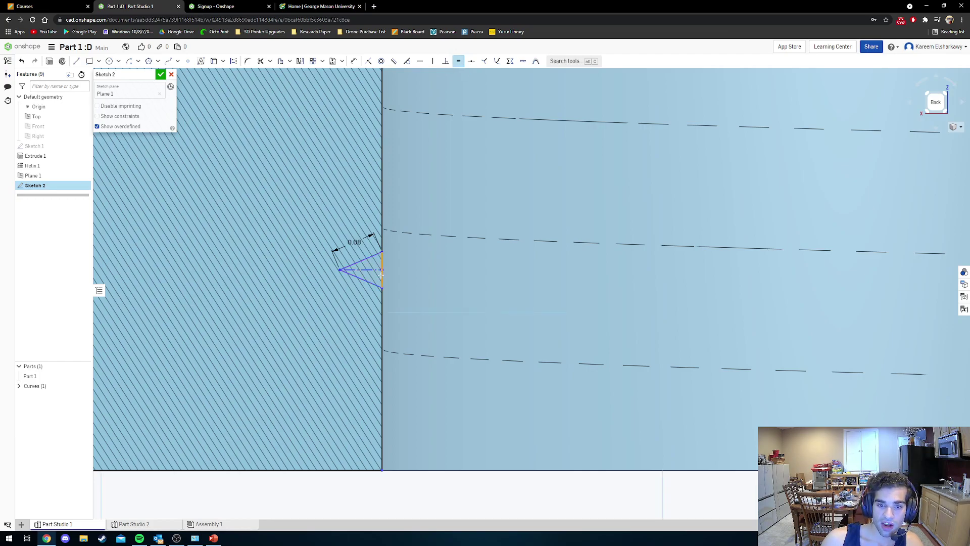
left_click(373, 281)
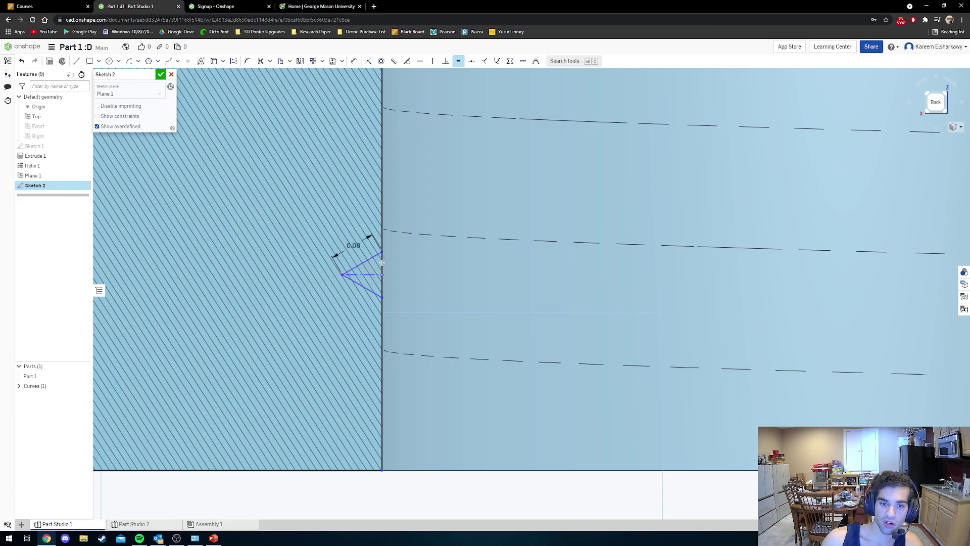
scroll(377, 292, "up", 2)
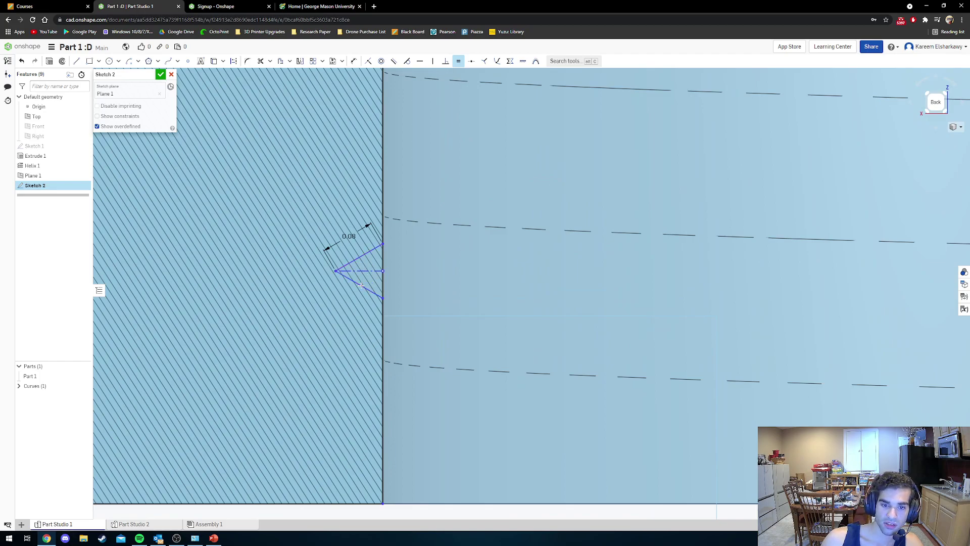
scroll(362, 285, "down", 2)
scroll(362, 285, "up", 5)
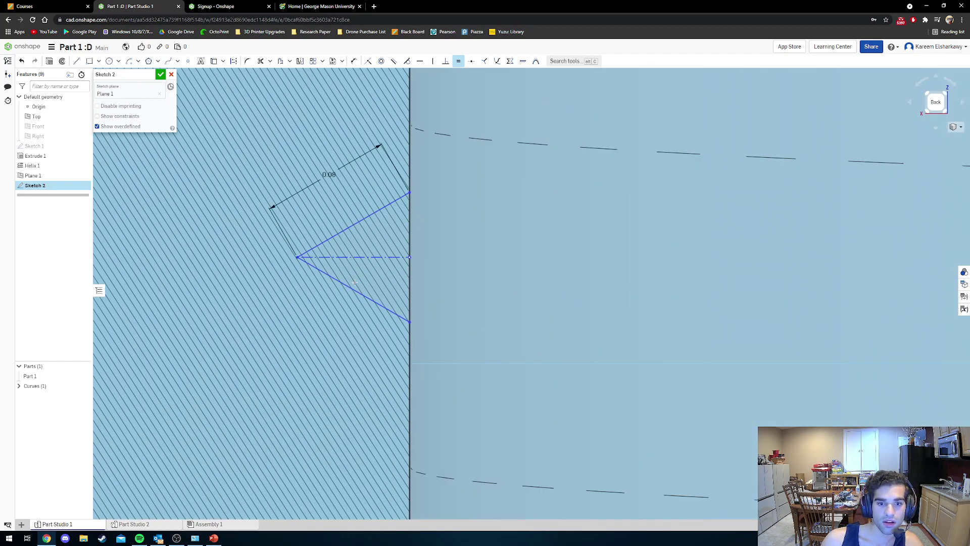
key("Escape")
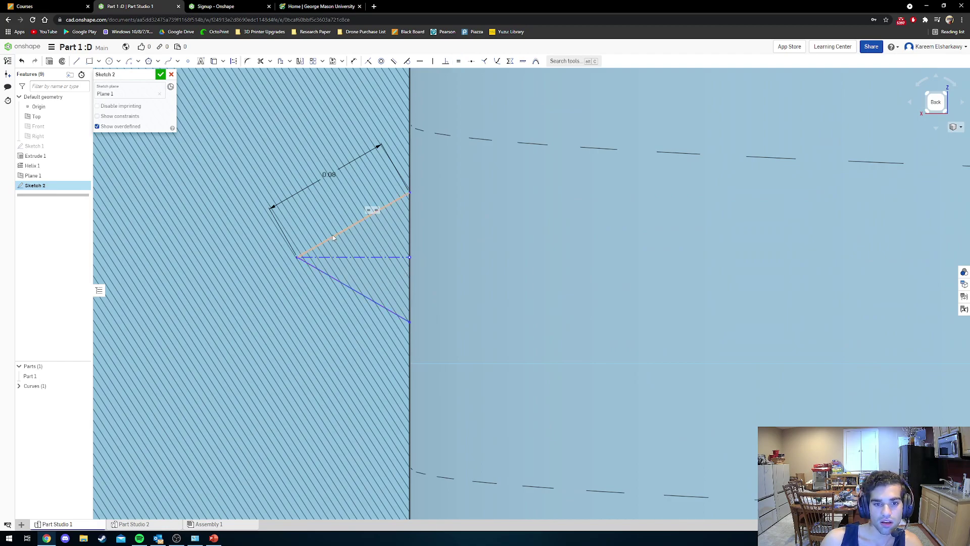
Drag the thread triangle lower along the cylinder wall.
mouse_move(333, 235)
left_mouse_down()
mouse_move(337, 286)
mouse_move(331, 239)
mouse_move(309, 336)
left_mouse_up()
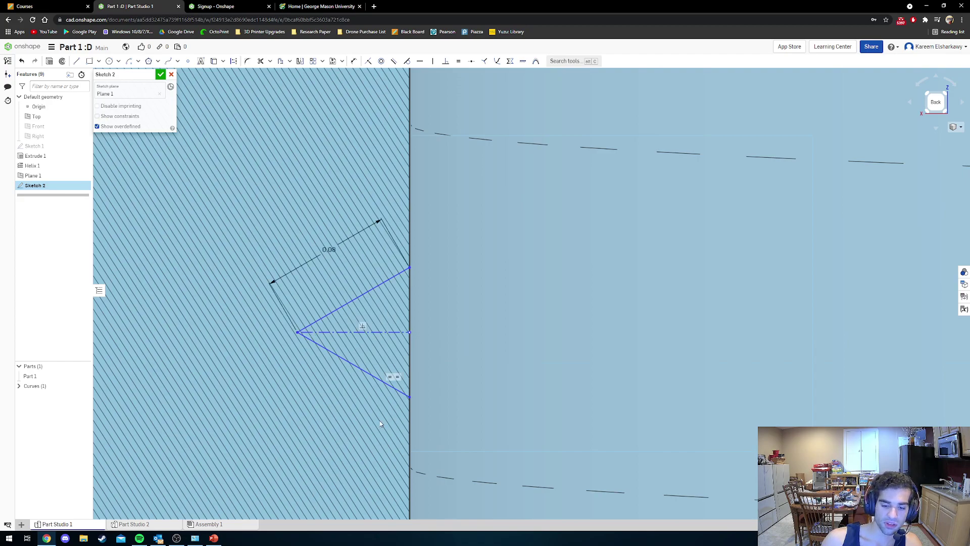
scroll(380, 403, "up", 2)
scroll(385, 392, "down", 3)
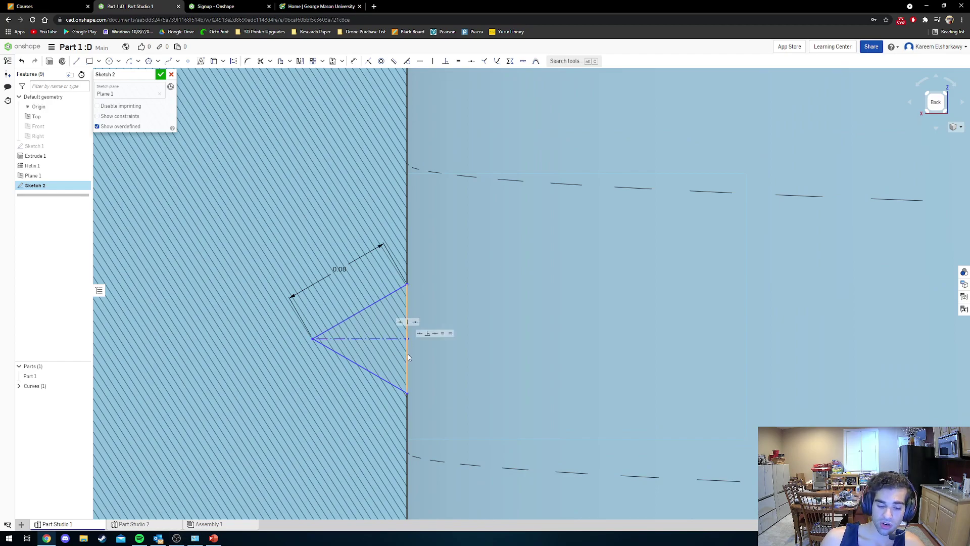
scroll(419, 450, "up", 1)
scroll(424, 447, "down", 4)
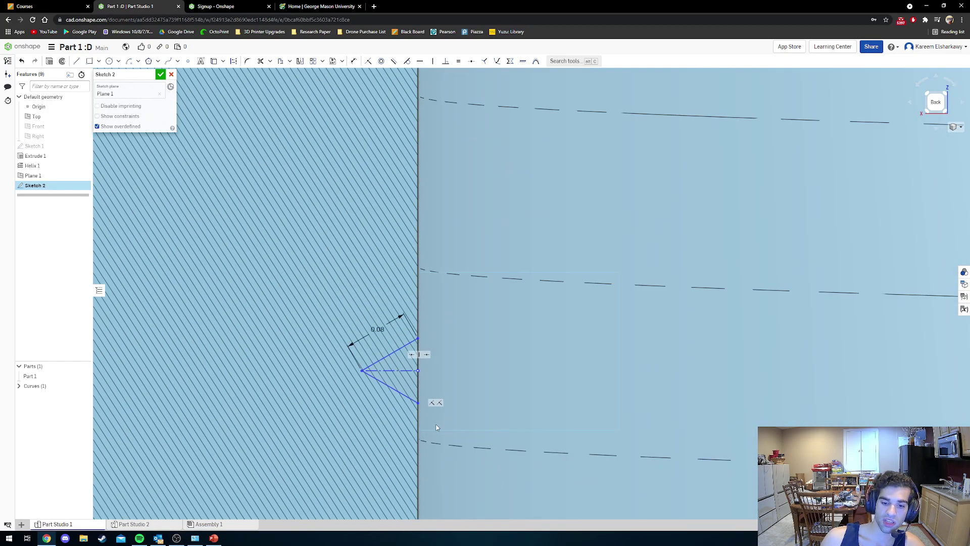
scroll(437, 442, "up", 2)
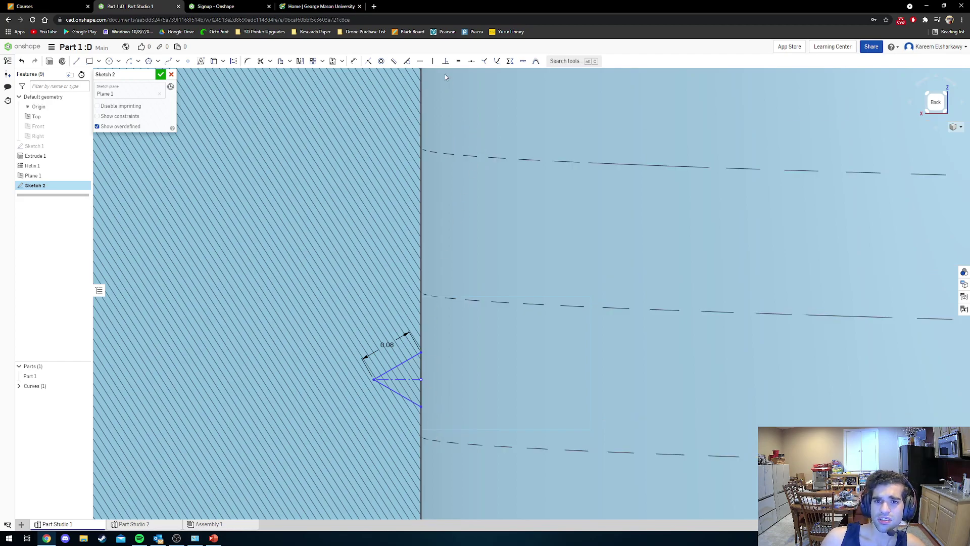
Pierce-constrain the triangle's sketch point to Helix 1, then close Sketch 2.
left_click(496, 63)
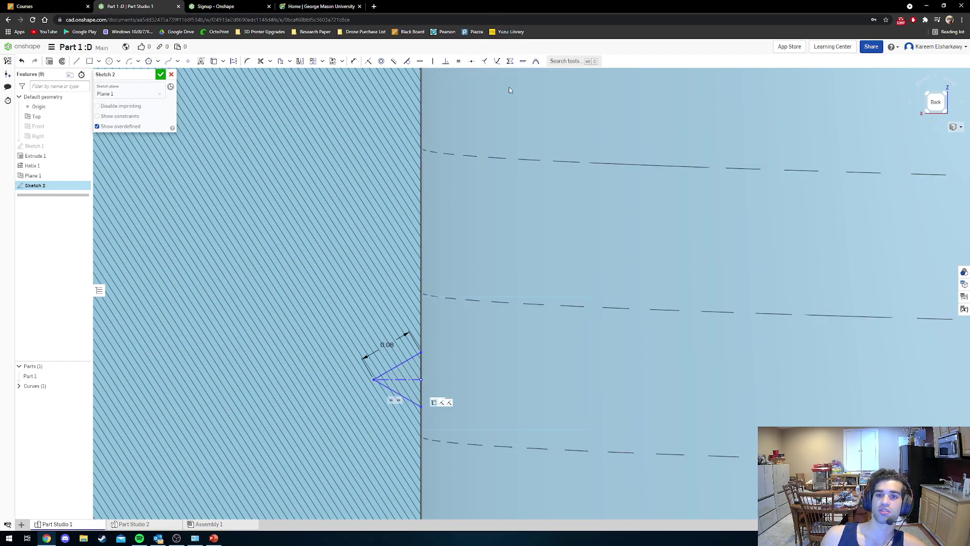
left_click(498, 62)
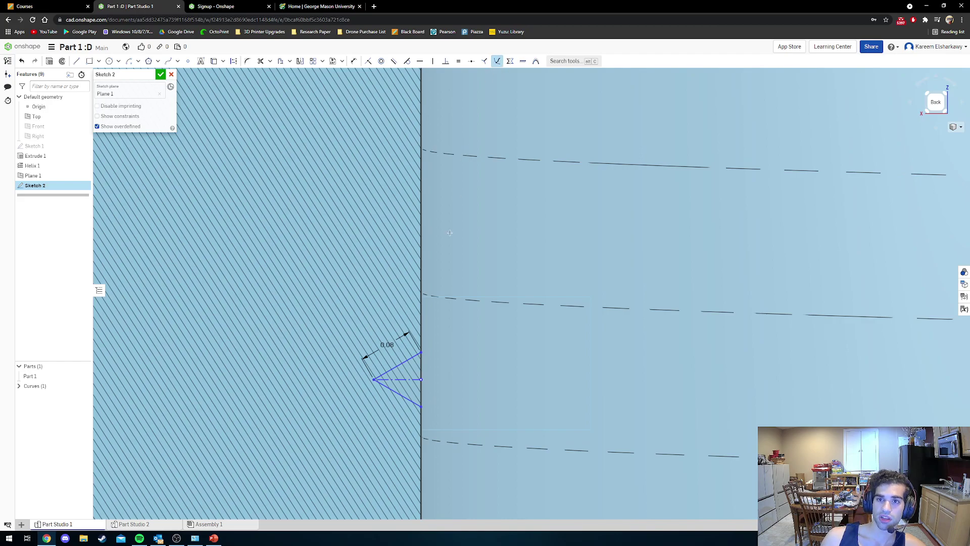
left_click(462, 155)
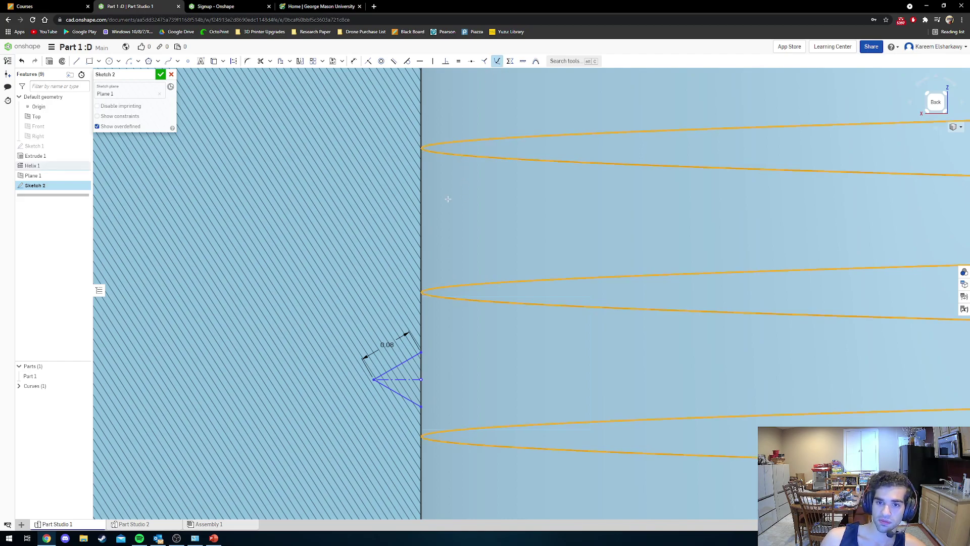
left_click(421, 379)
key("Escape")
scroll(422, 437, "down", 2)
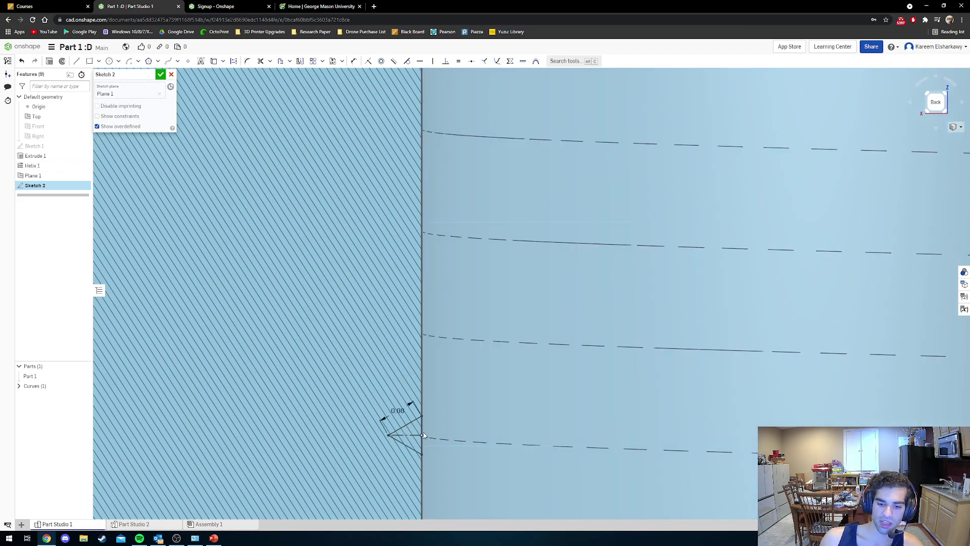
scroll(422, 437, "up", 3)
scroll(423, 437, "up", 3)
mouse_move(423, 442)
right_mouse_down()
mouse_move(392, 474)
mouse_move(334, 461)
right_mouse_up()
scroll(334, 461, "down", 5)
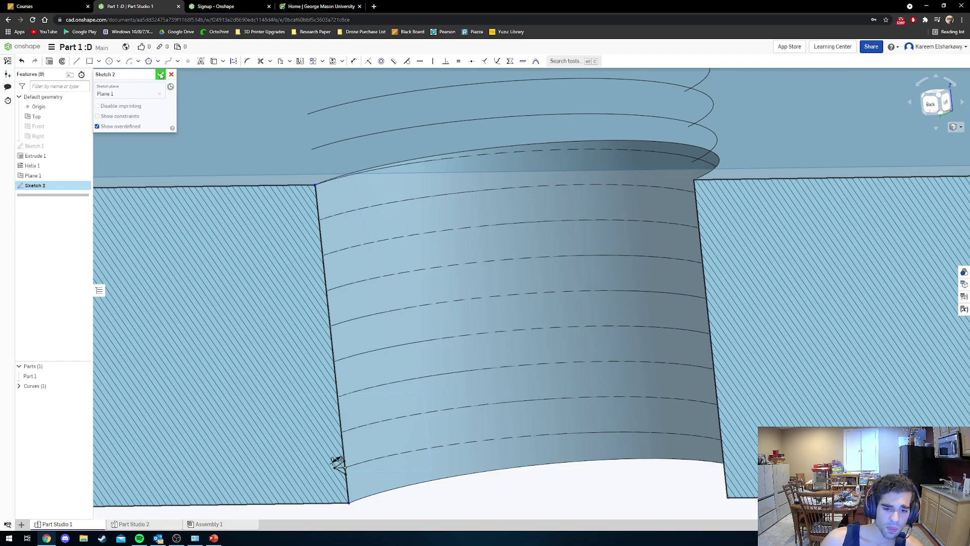
left_click(161, 75)
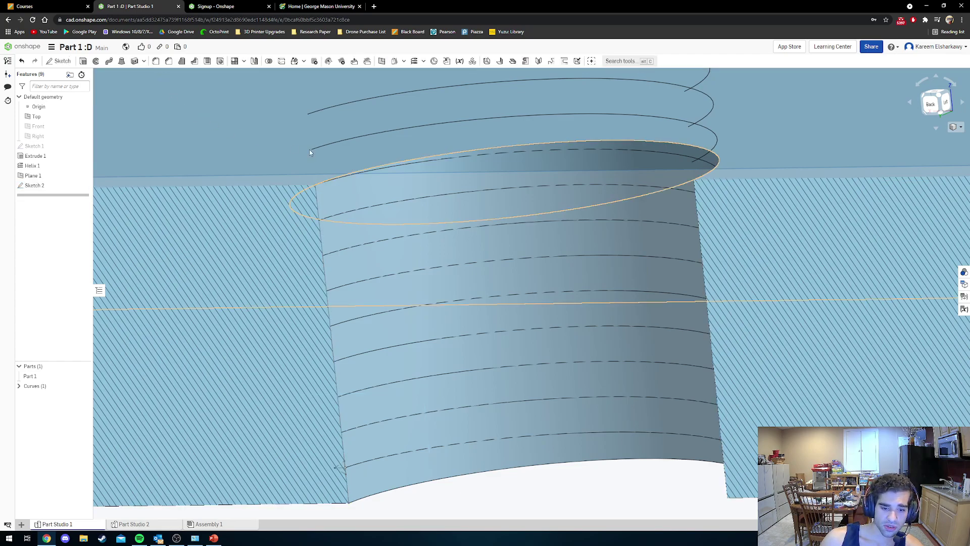
Create Sweep 1 as a Remove sweep of Sketch 2's triangle along the helix (Curve 1).
left_click(110, 62)
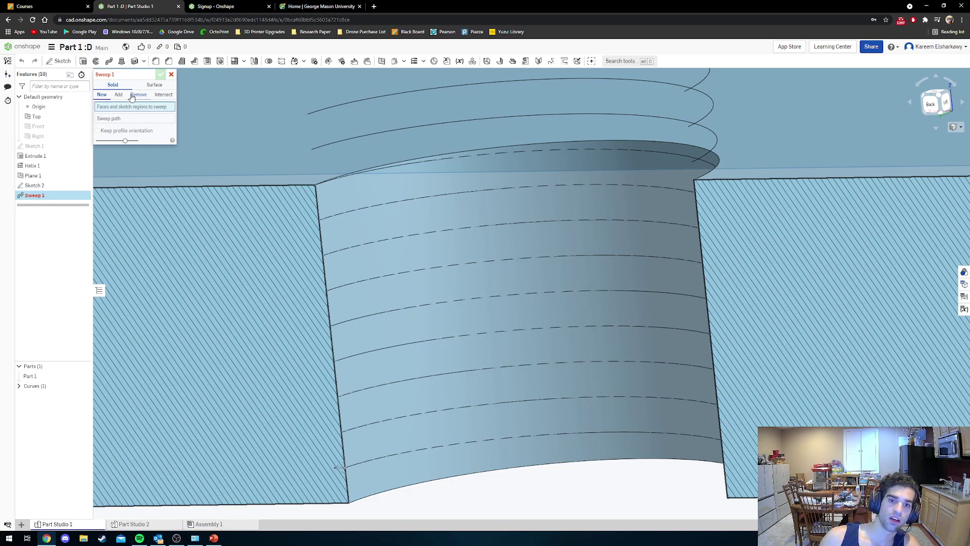
left_click(133, 95)
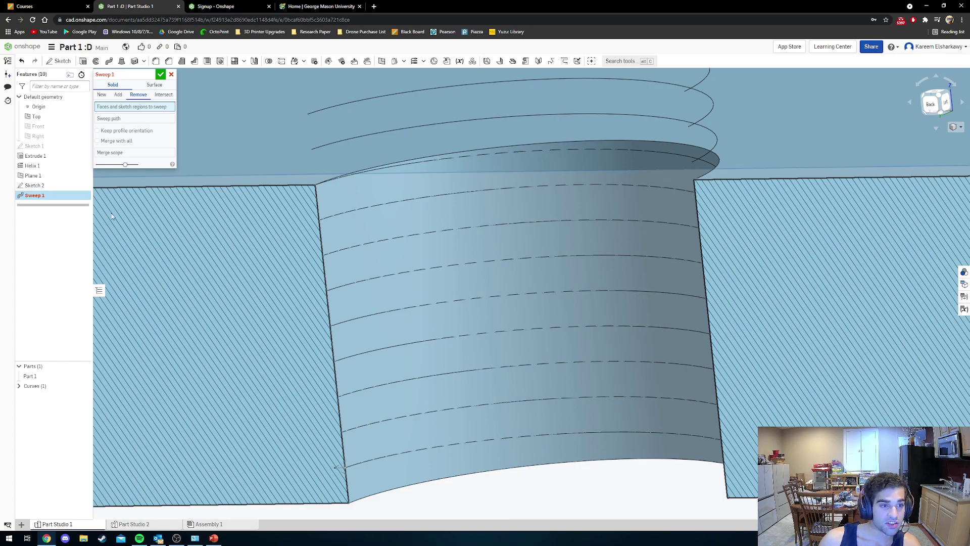
left_click(50, 186)
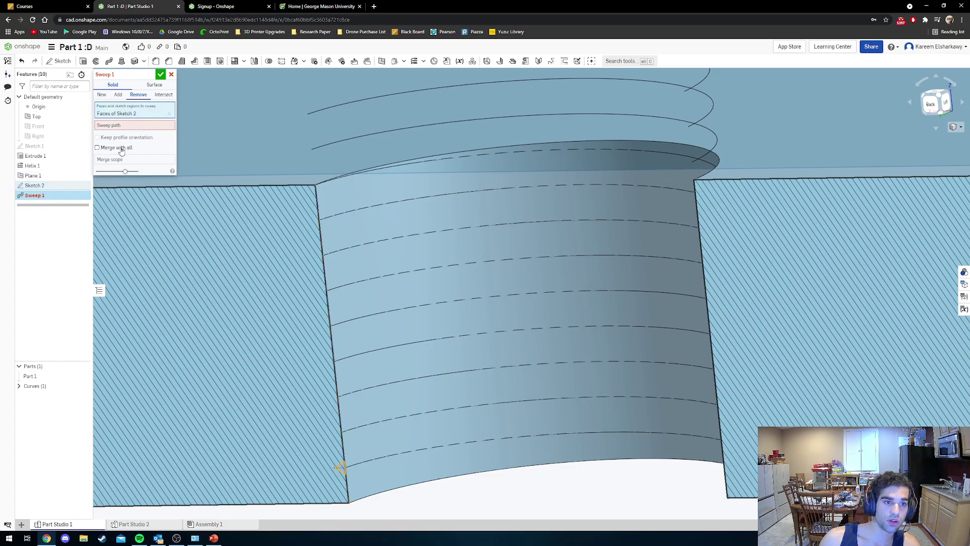
left_click(123, 127)
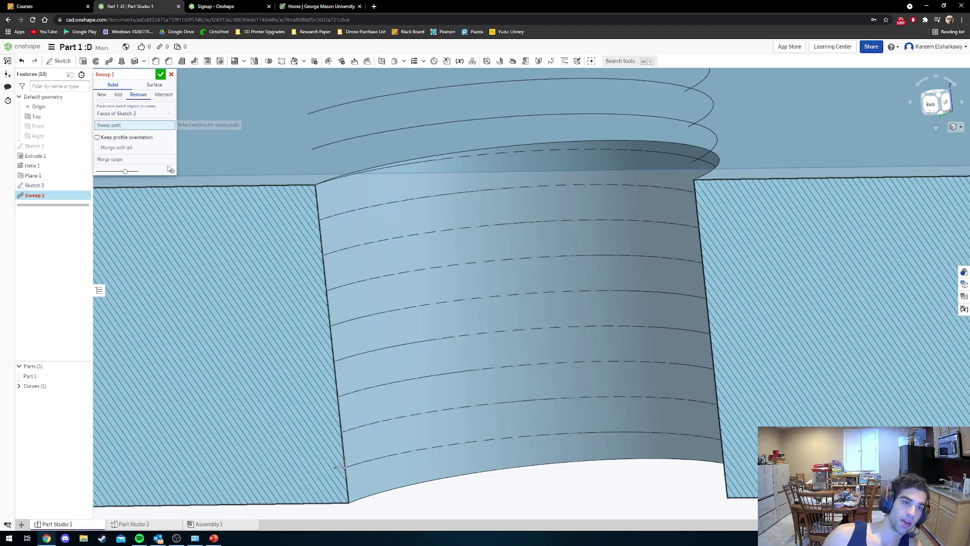
left_click(323, 107)
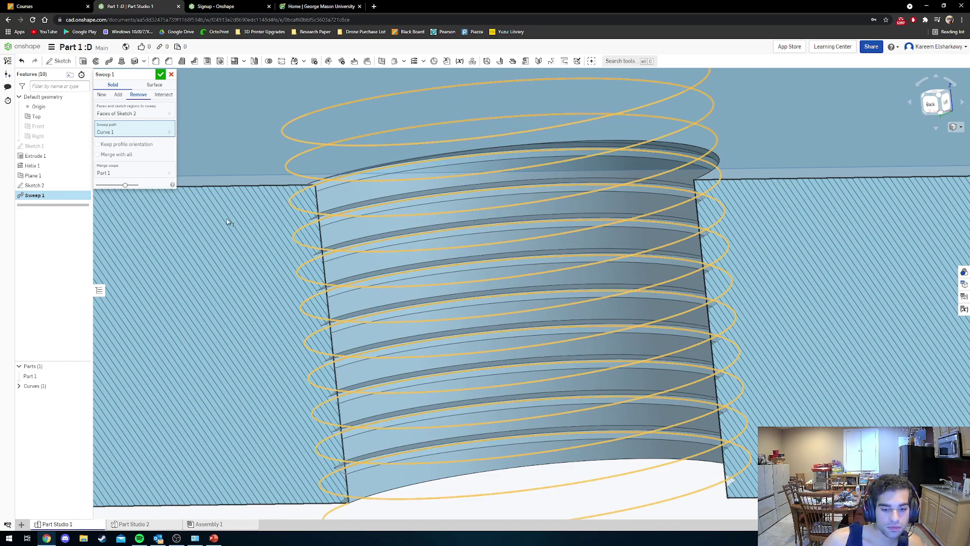
scroll(232, 221, "down", 2)
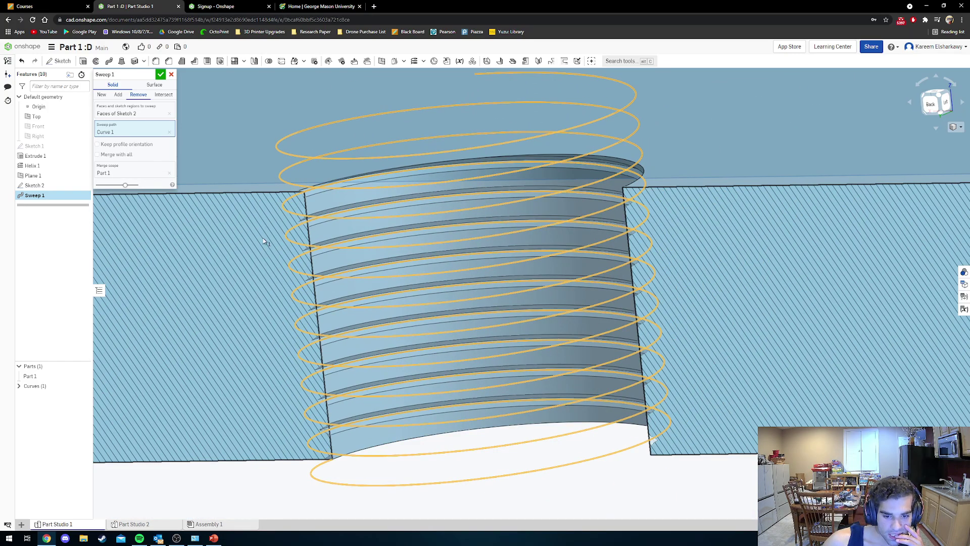
mouse_move(263, 238)
right_mouse_down()
mouse_move(272, 226)
mouse_move(264, 245)
right_mouse_up()
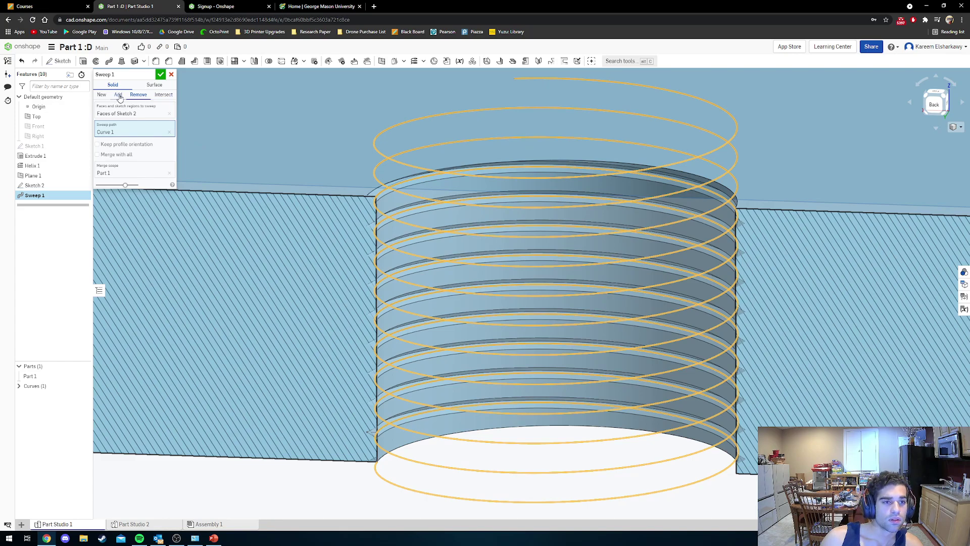
left_click(159, 75)
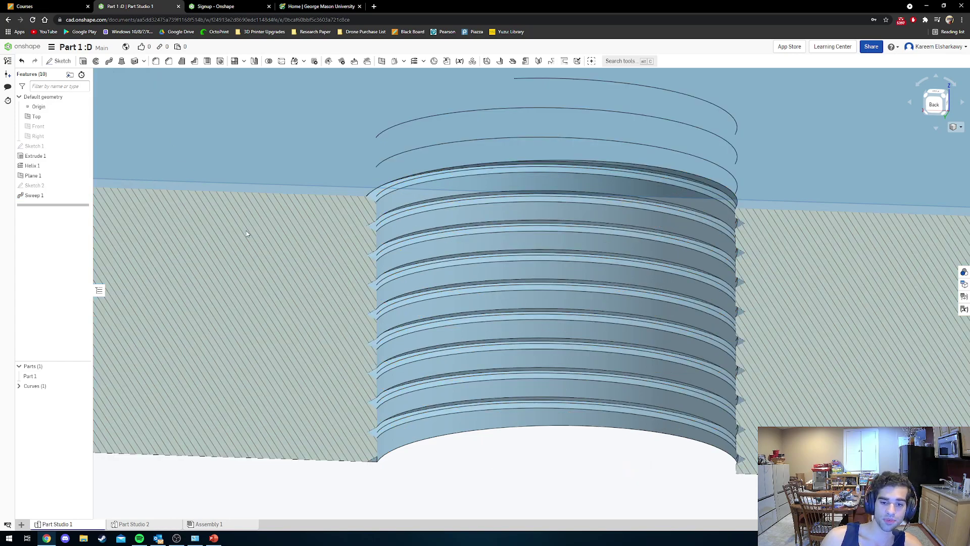
scroll(654, 305, "up", 1)
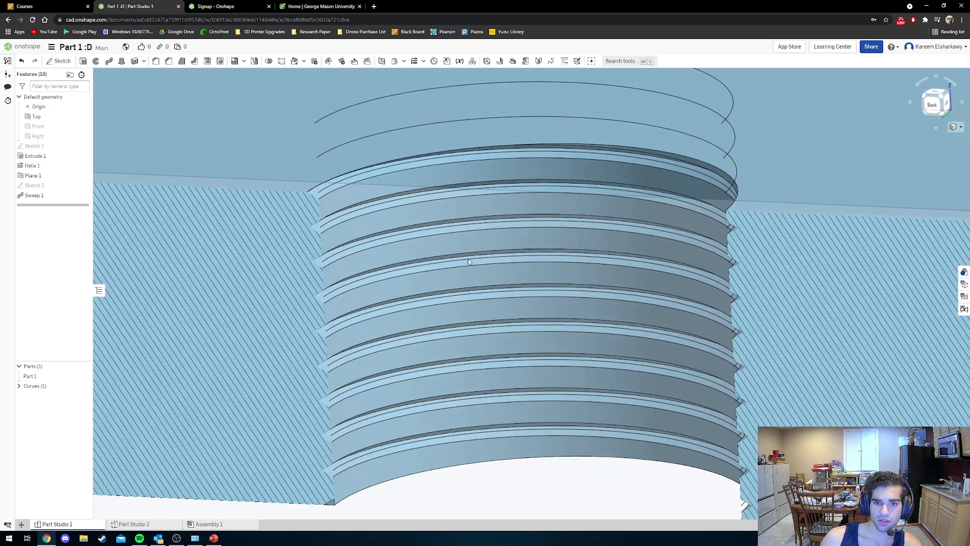
right_click_drag(468, 259, 464, 263)
scroll(467, 265, "down", 5)
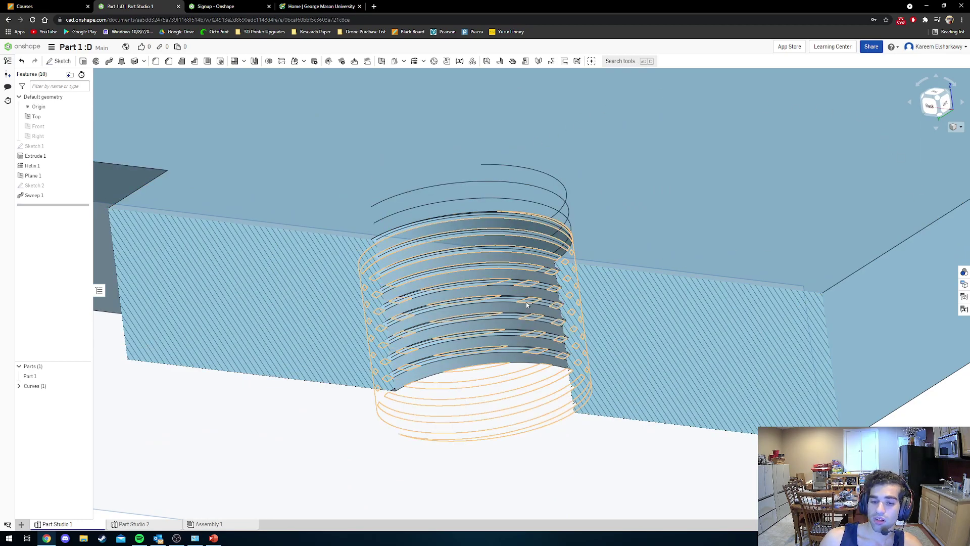
Turn the section view off to show the whole part.
left_click(959, 129)
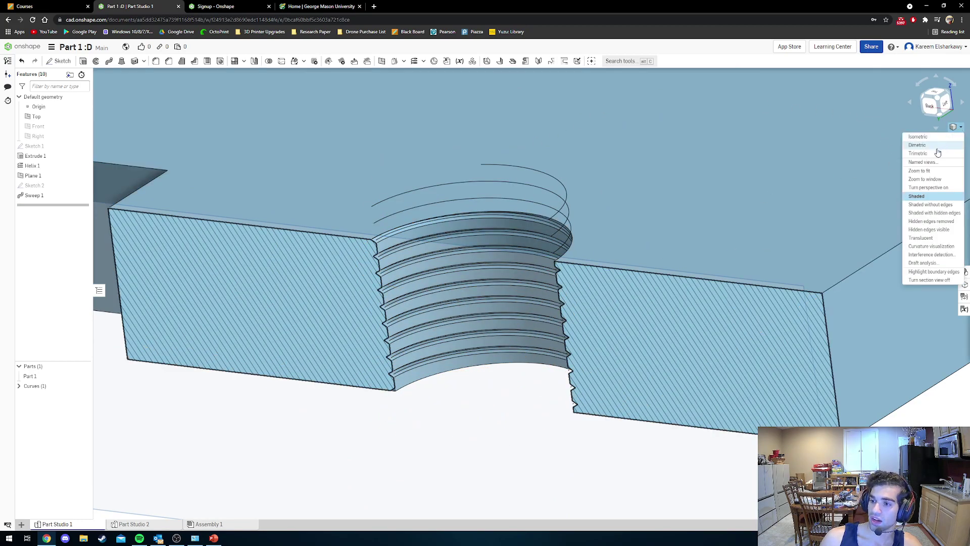
key("ctrl")
key("ctrl")
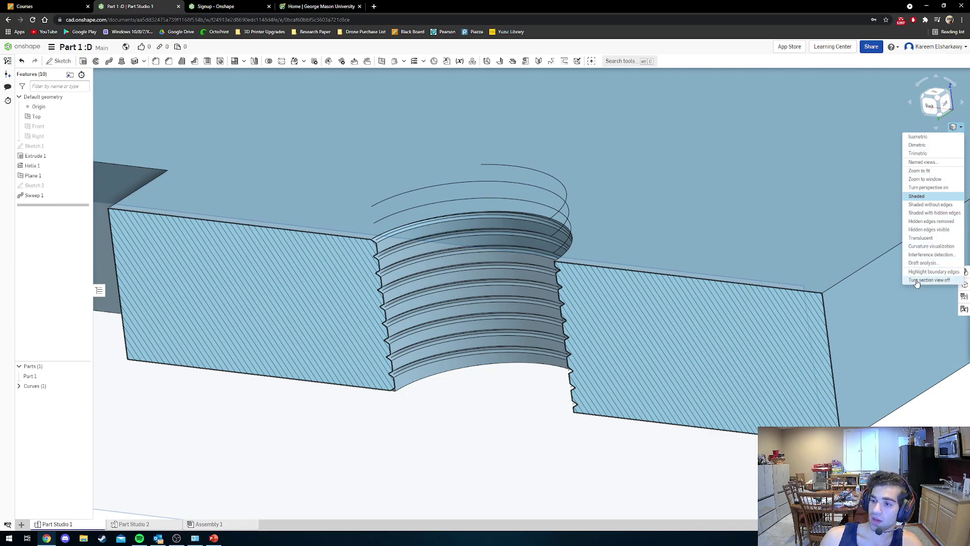
key("ctrl")
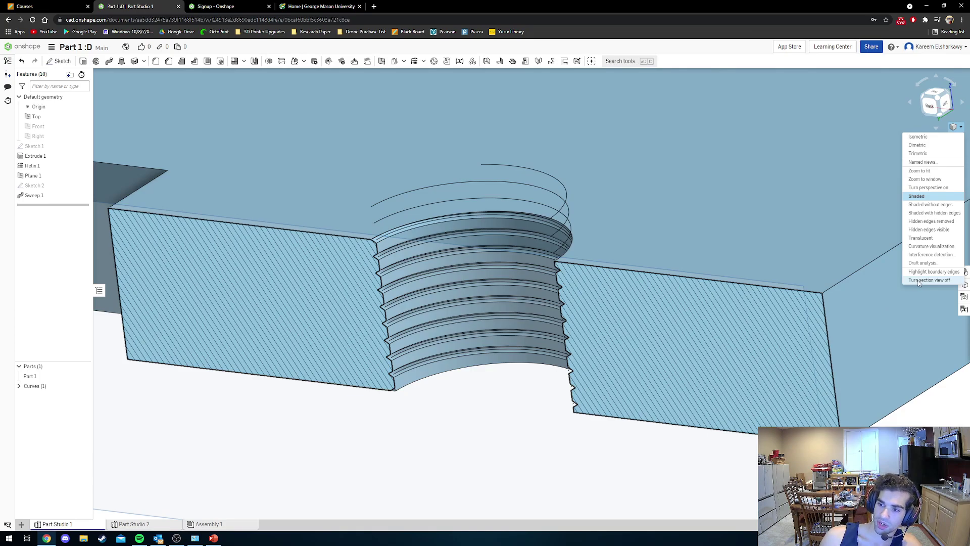
left_click(918, 281)
scroll(596, 305, "down", 3)
scroll(509, 251, "up", 5)
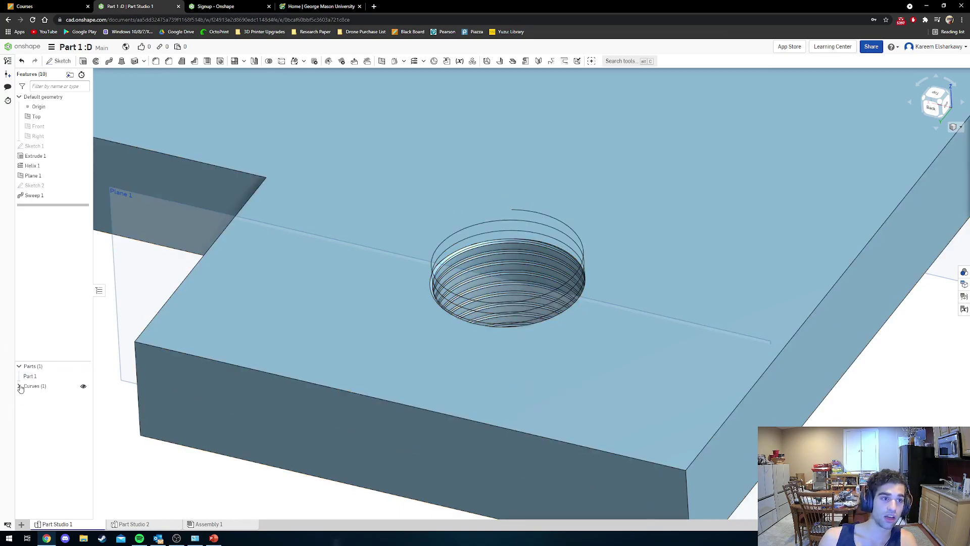
Hide Curve 1 (the helix) and orbit to inspect the threaded hole.
left_click(19, 386)
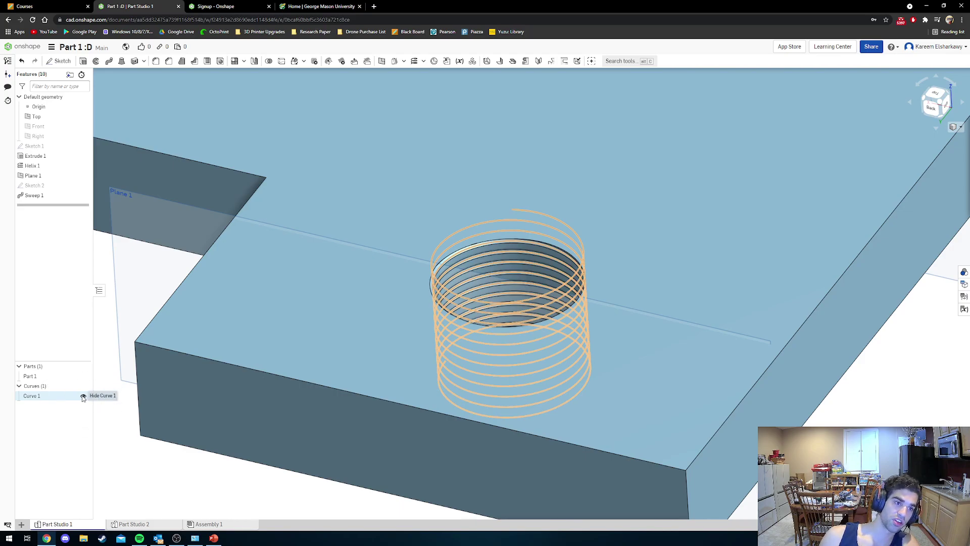
left_click(83, 397)
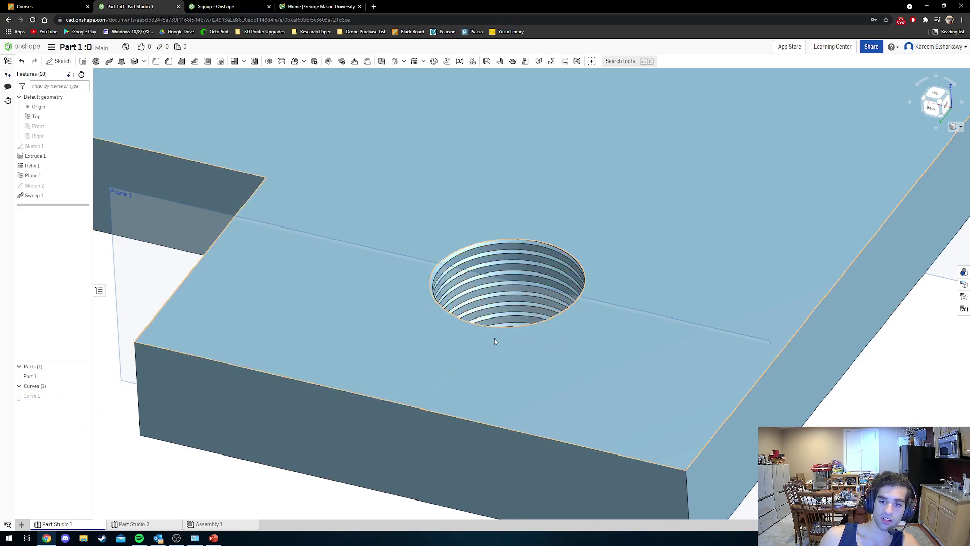
scroll(483, 356, "down", 3)
mouse_move(485, 307)
right_mouse_down()
mouse_move(482, 326)
mouse_move(489, 307)
mouse_move(474, 274)
mouse_move(402, 330)
mouse_move(416, 366)
mouse_move(471, 359)
mouse_move(509, 389)
mouse_move(494, 330)
mouse_move(465, 312)
mouse_move(474, 317)
right_mouse_up()
scroll(494, 330, "up", 3)
scroll(495, 331, "up", 3)
scroll(502, 381, "down", 4)
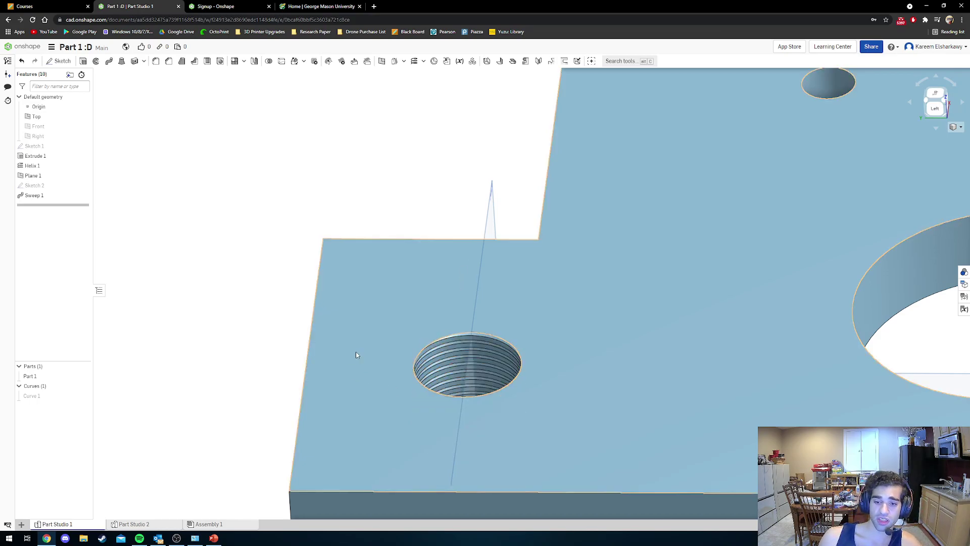
right_click_drag(467, 371, 460, 343)
scroll(372, 368, "down", 5)
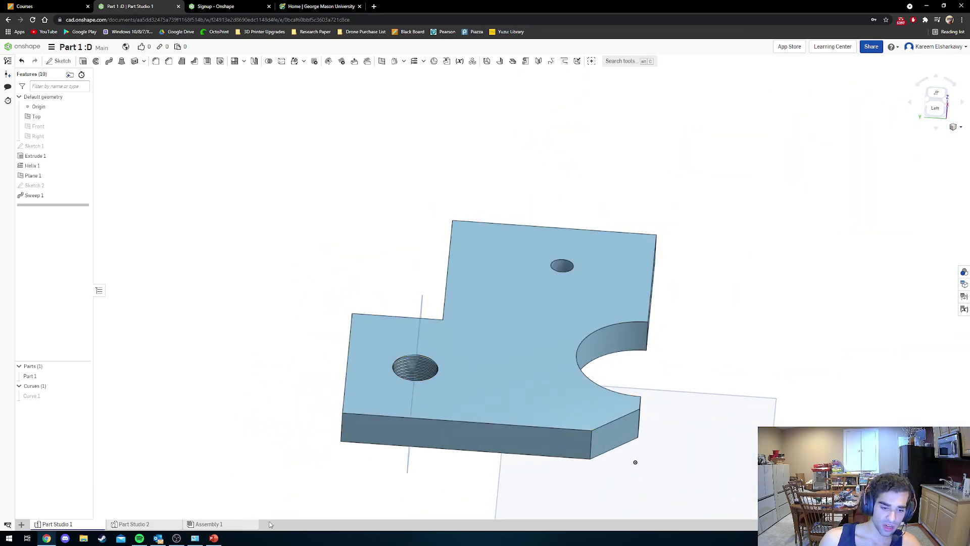
left_click(21, 524)
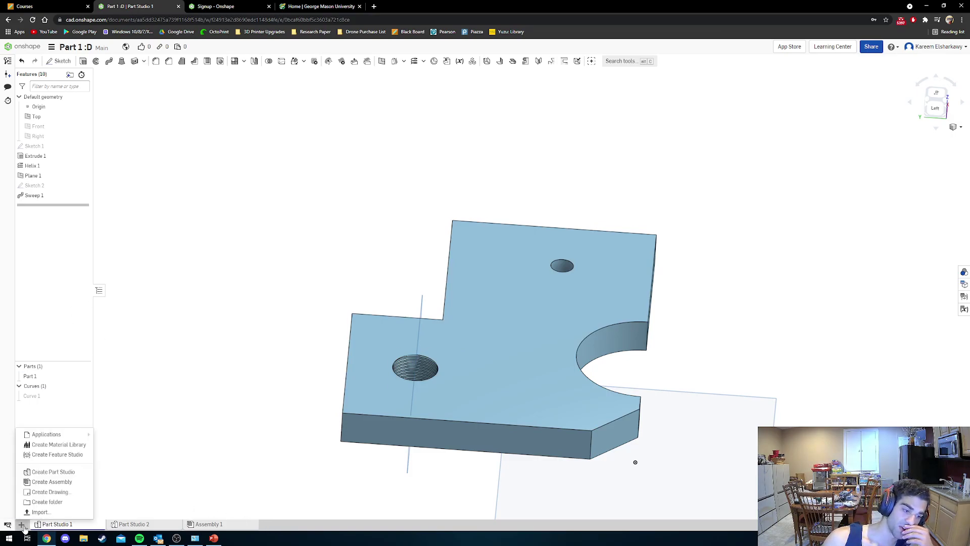
Create a new Part Studio.
left_click(37, 474)
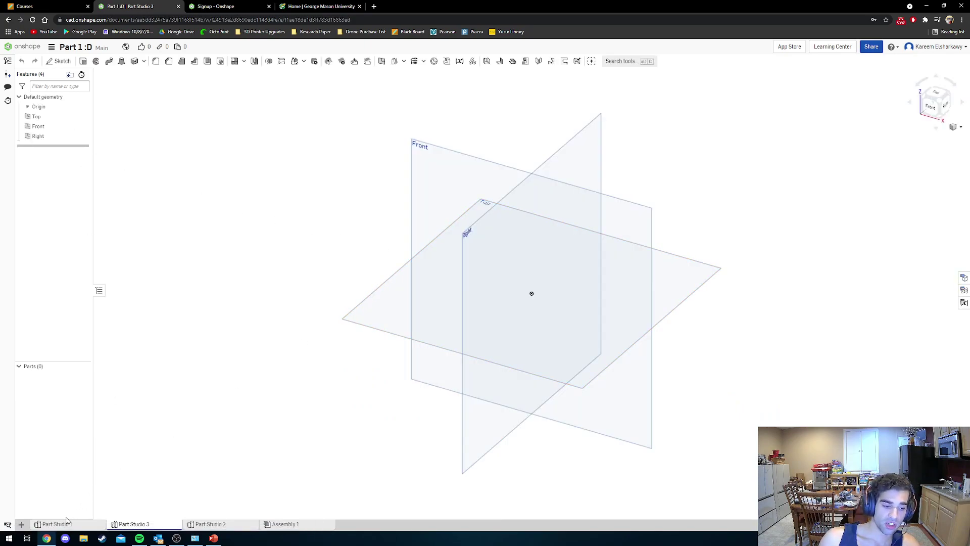
left_click(23, 525)
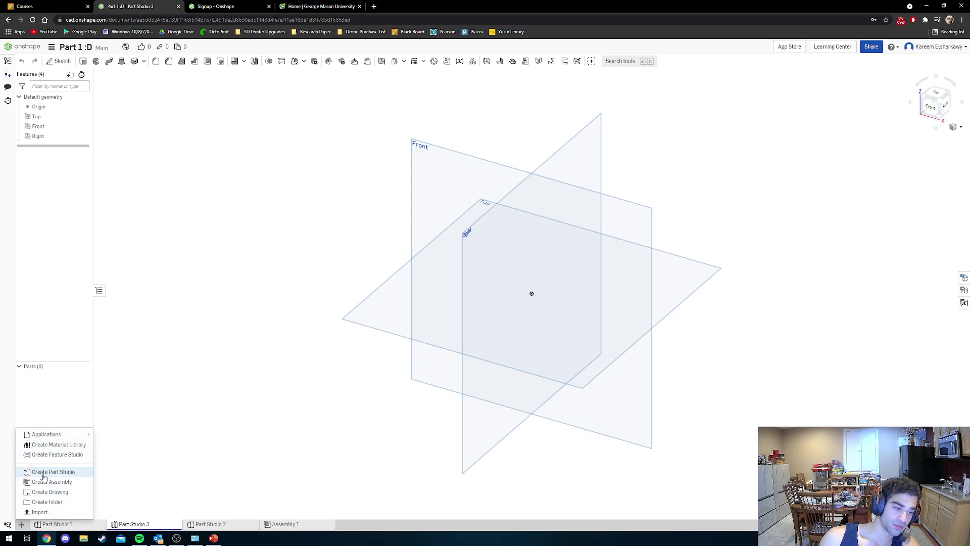
left_click(414, 191)
left_click(321, 185)
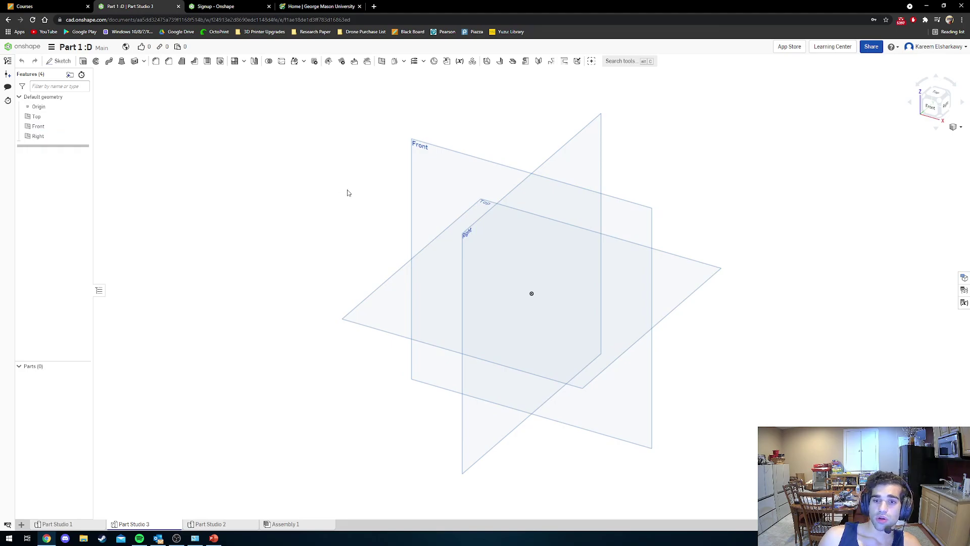
Hide the Front and Right planes and view the Top plane from above.
left_click(411, 174)
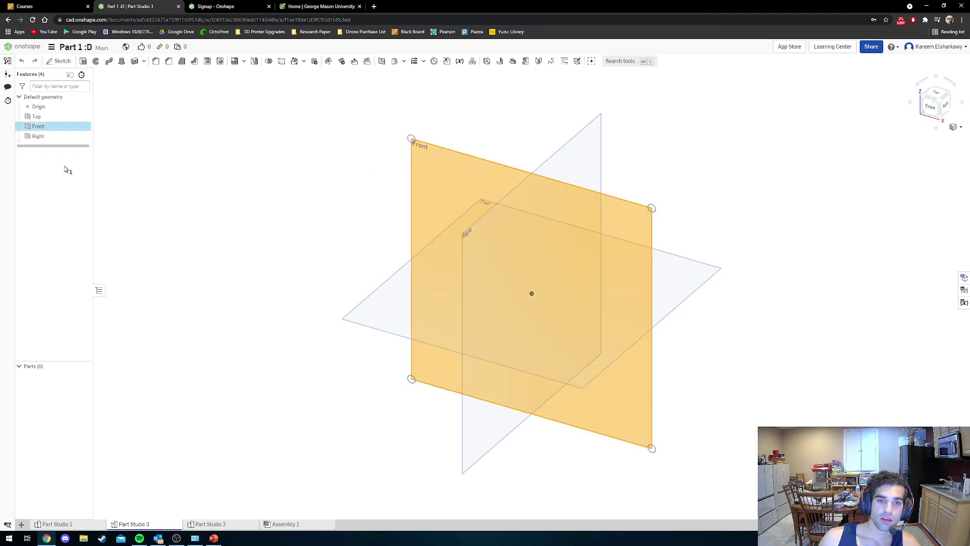
left_click(165, 168)
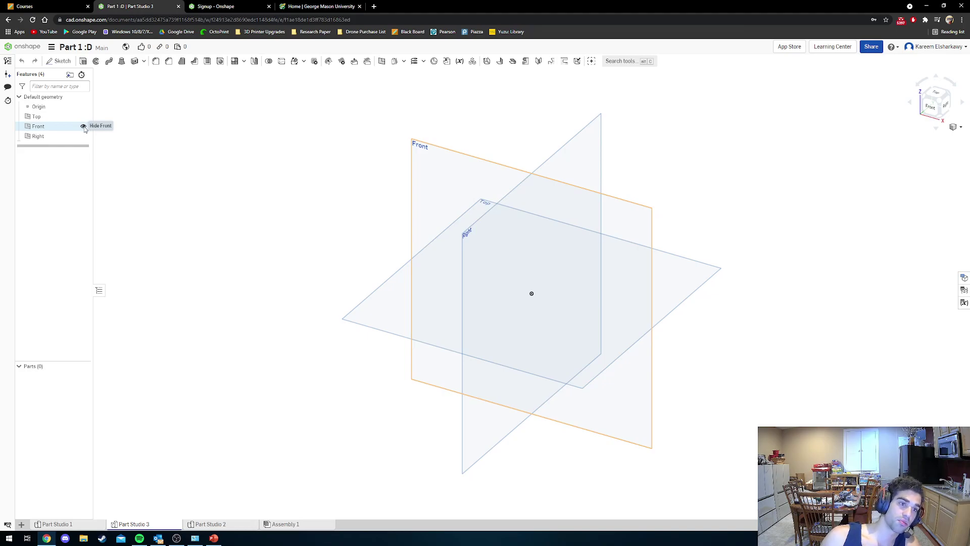
left_click(83, 127)
left_click(84, 136)
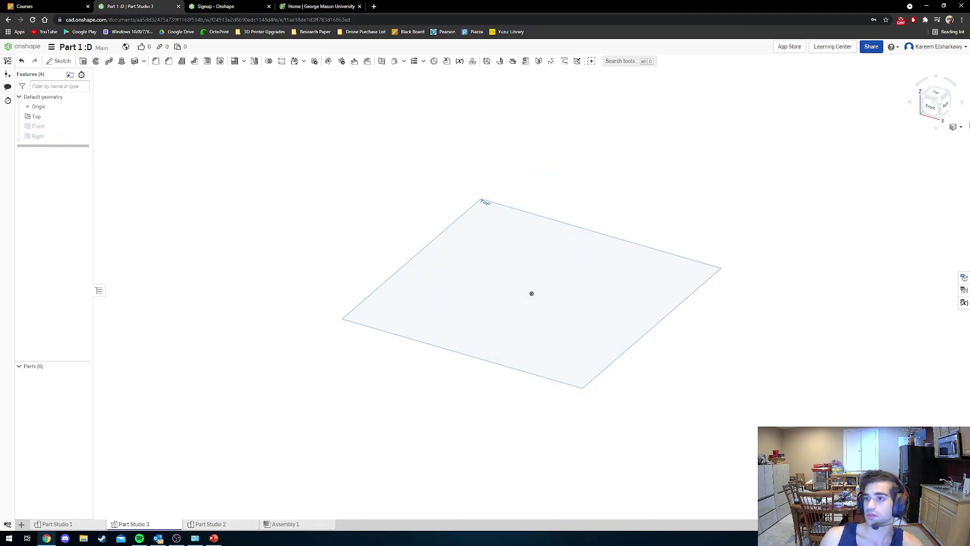
left_click(935, 94)
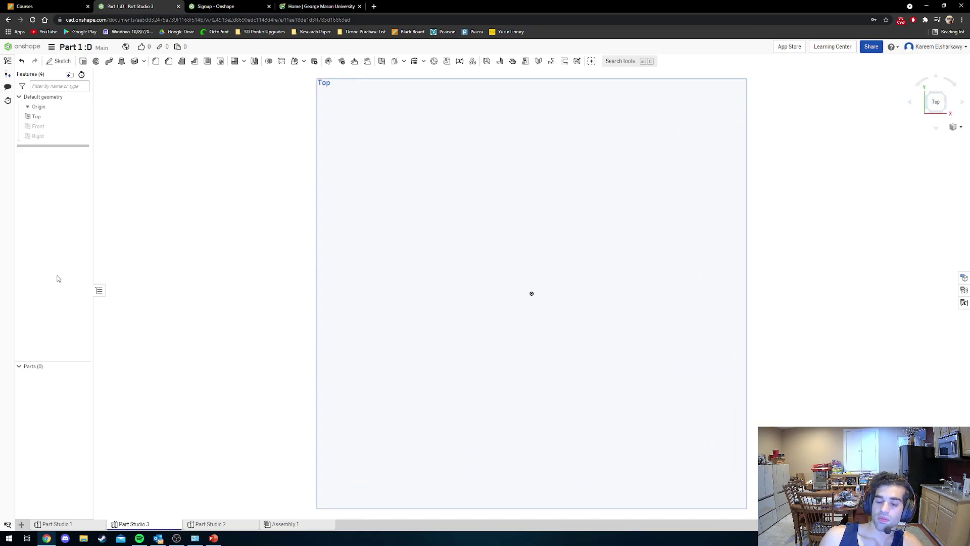
Start Sketch 1 on the Top plane and draw a corner rectangle from the origin.
left_click(62, 62)
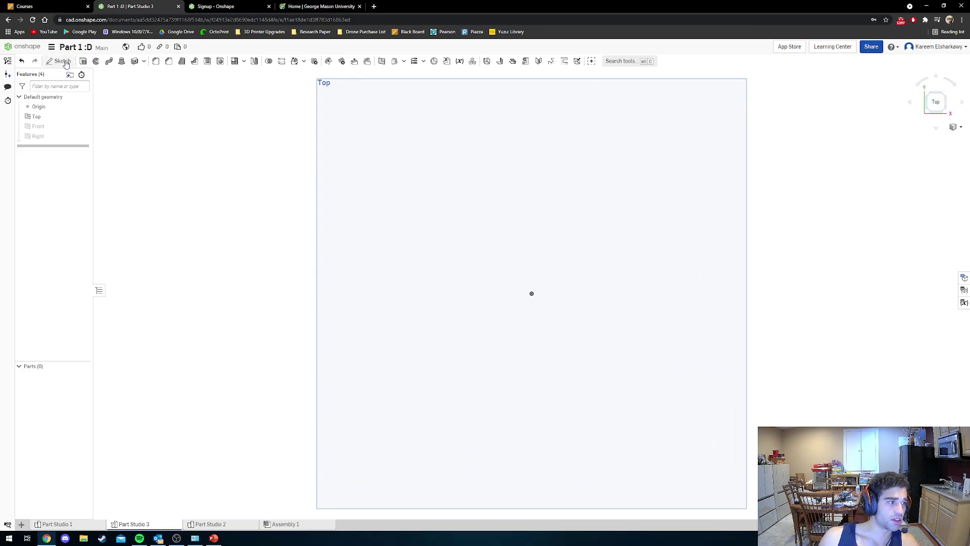
left_click(444, 127)
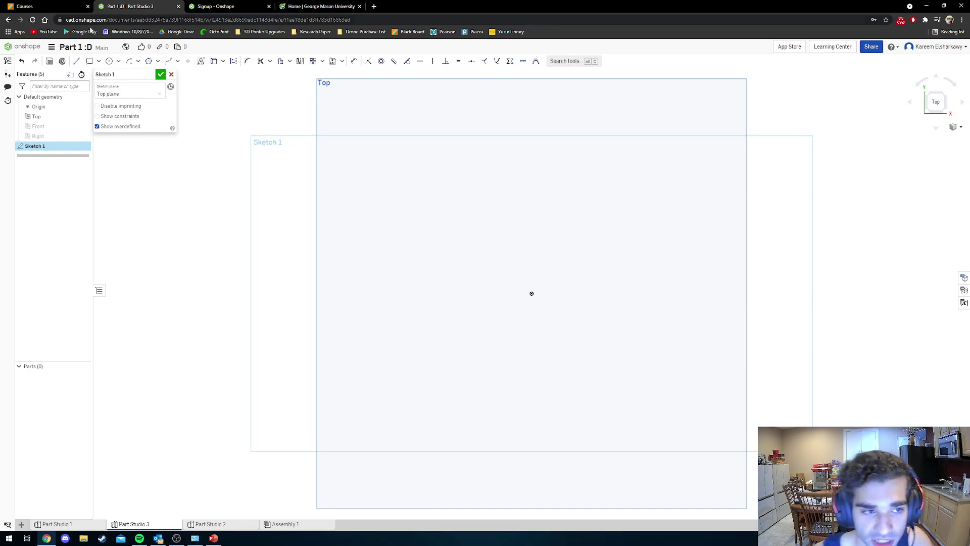
left_click(89, 62)
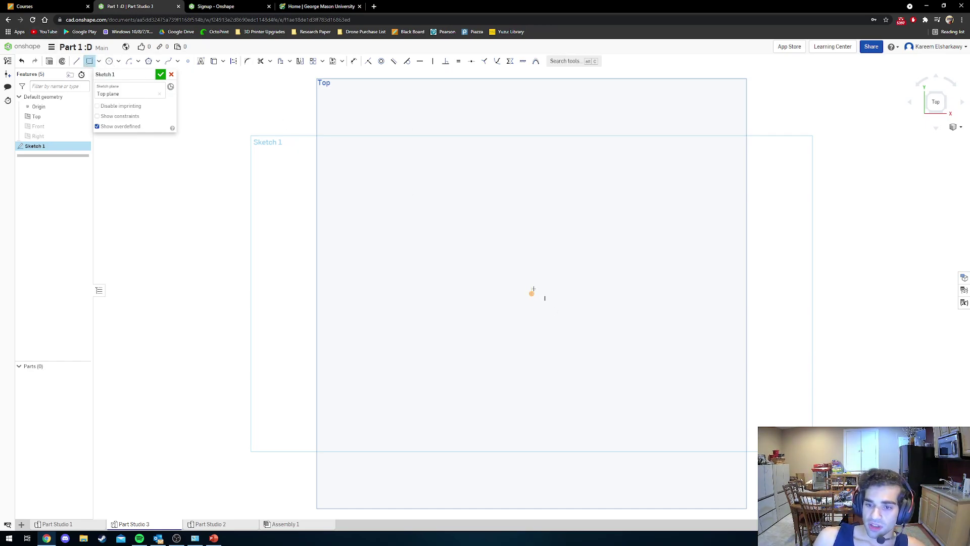
left_click(642, 225)
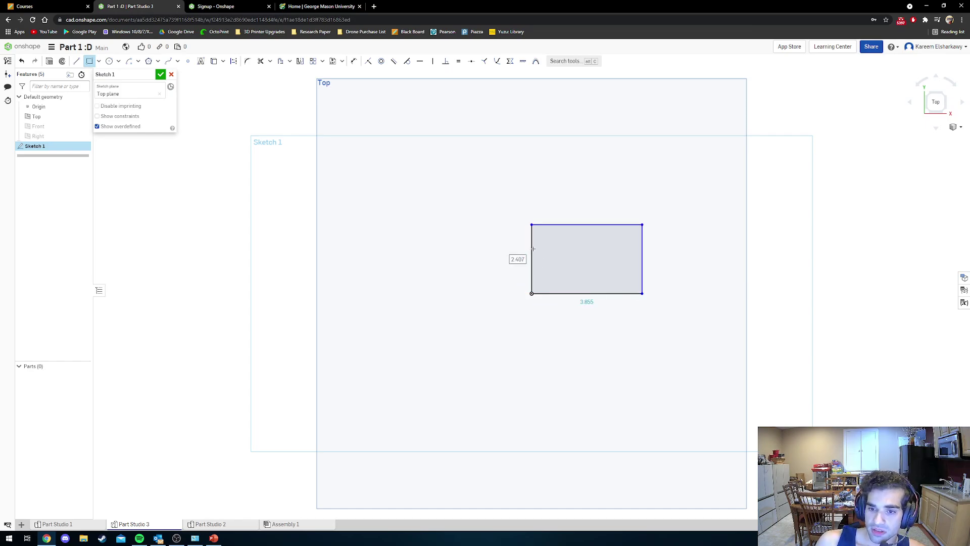
key("Escape")
Dimension the rectangle's width and height to 4 in (10.16) each.
left_click(354, 61)
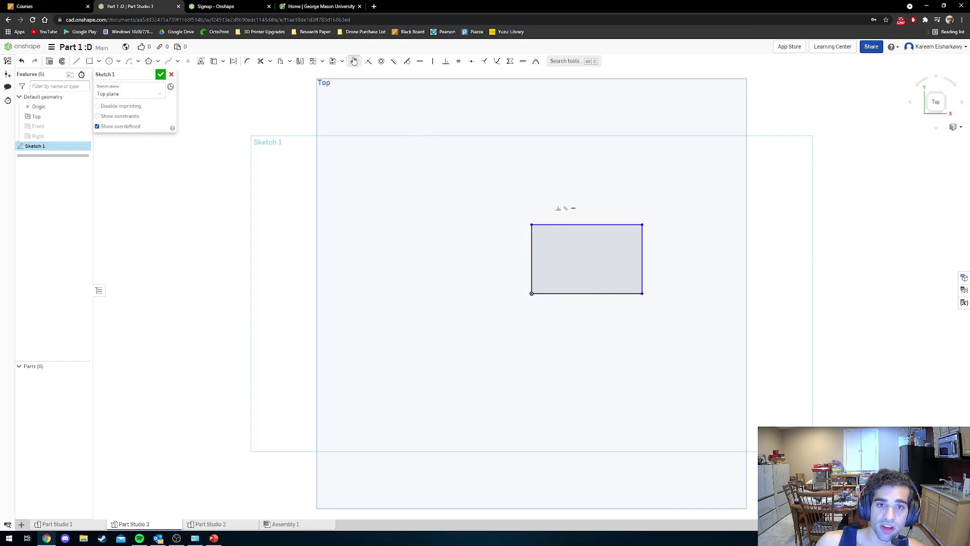
left_click(556, 225)
left_click(562, 204)
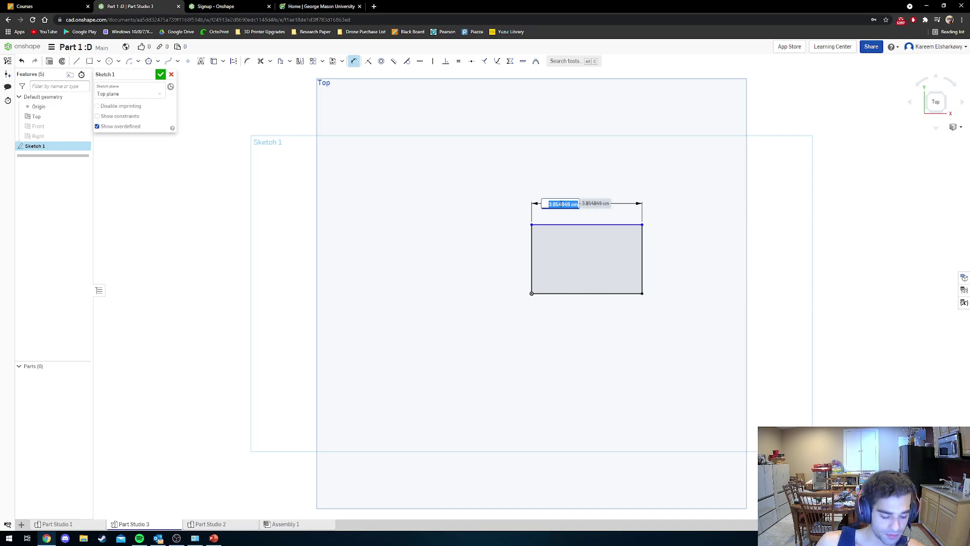
type("4 in")
key("Return")
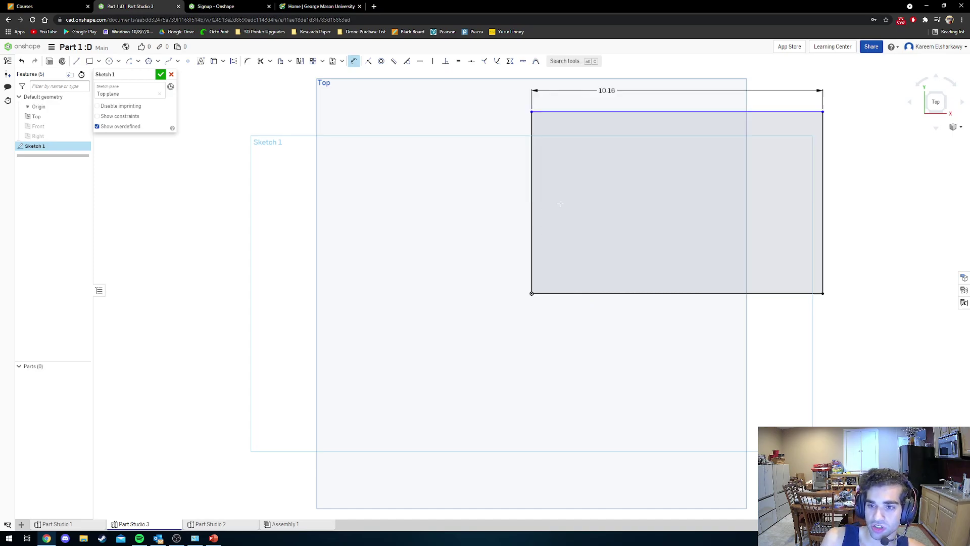
left_click(822, 183)
left_click(853, 176)
type("4 i")
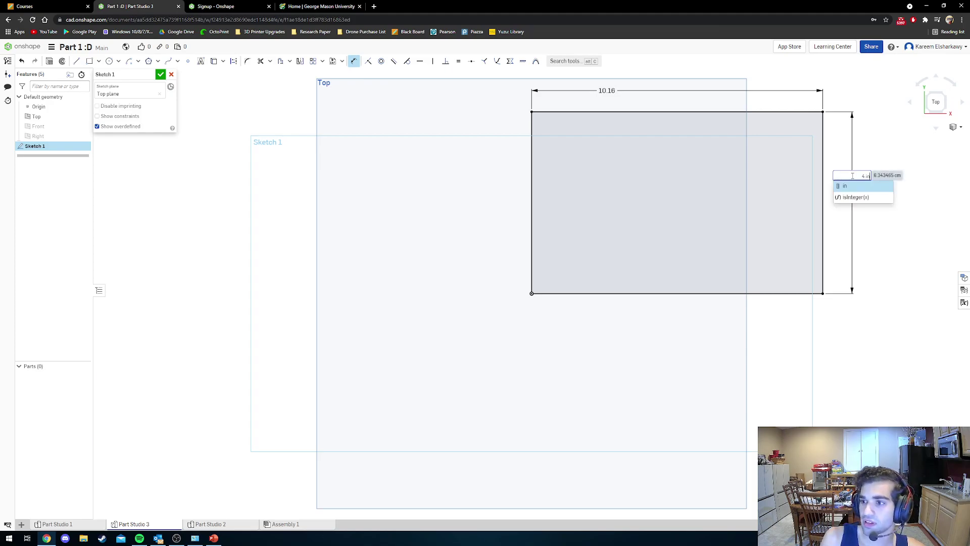
key("Return")
scroll(893, 168, "down", 5)
middle_click_drag(890, 169, 633, 245)
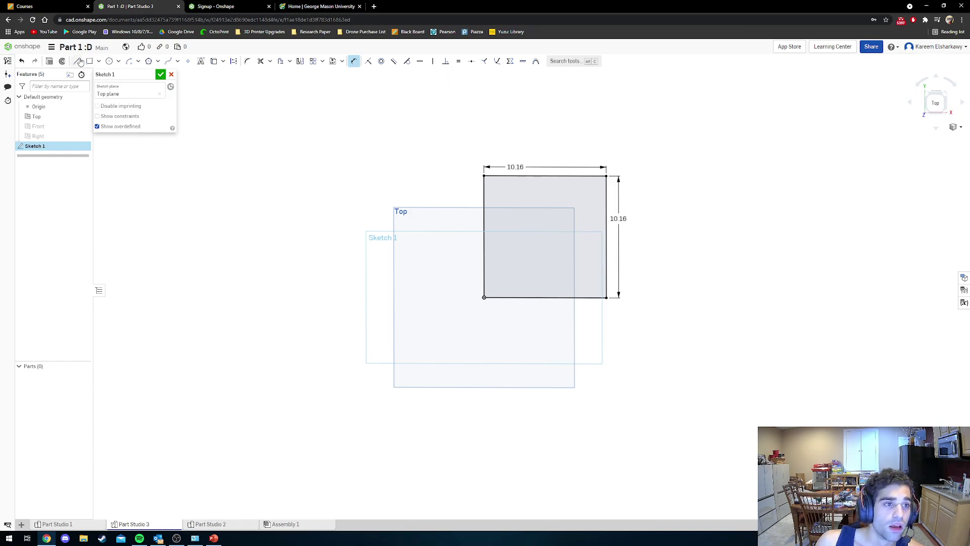
left_click(49, 61)
Extrude the square 9.11 cm upward into solid Part 1.
right_click_drag(524, 180, 527, 154)
left_click_drag(546, 181, 541, 96)
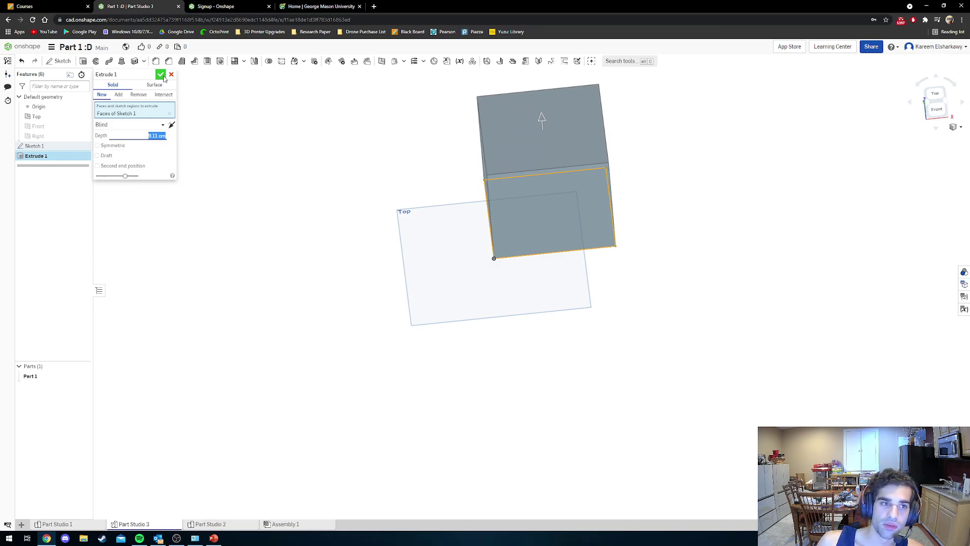
left_click(161, 75)
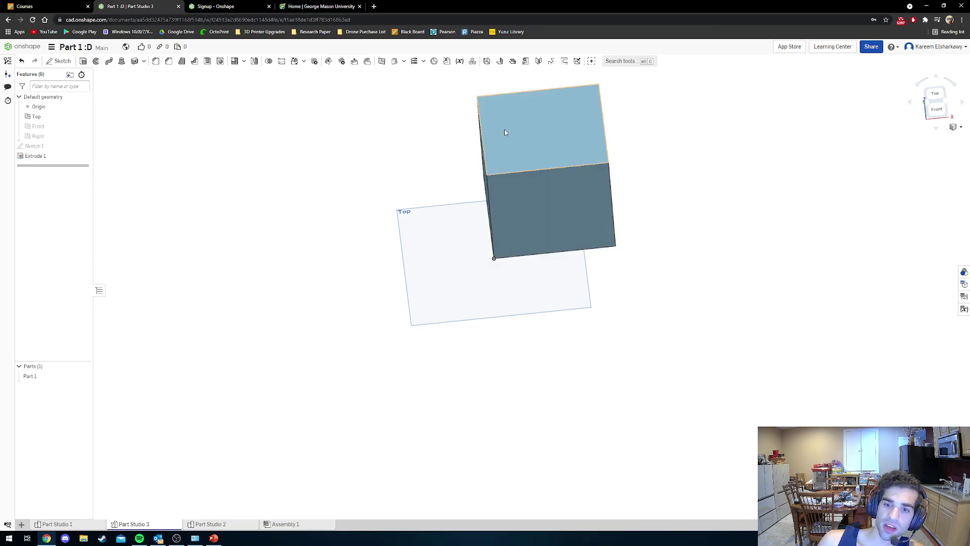
middle_click_drag(556, 132, 493, 253)
mouse_move(494, 253)
right_mouse_down()
mouse_move(528, 266)
mouse_move(502, 253)
mouse_move(500, 239)
right_mouse_up()
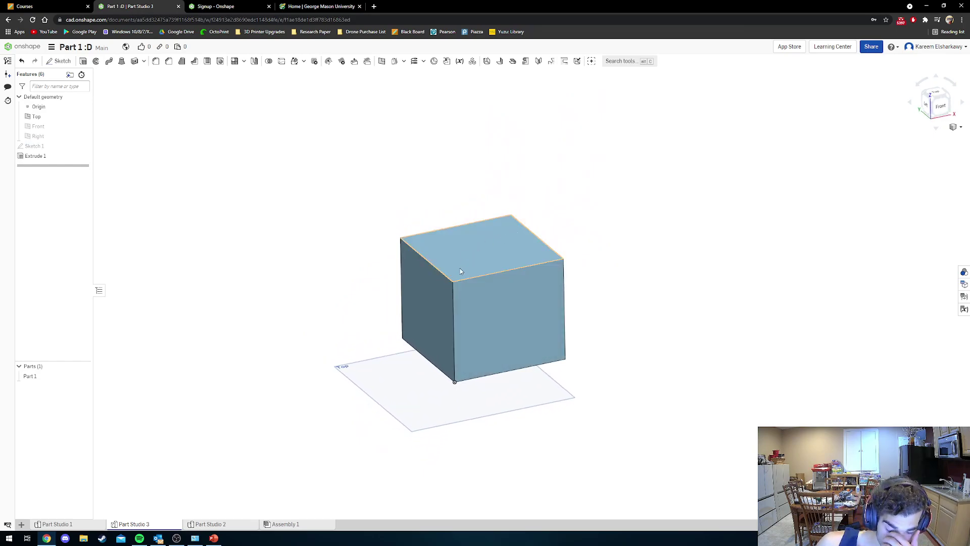
mouse_move(460, 271)
right_mouse_down()
mouse_move(455, 249)
mouse_move(397, 252)
mouse_move(465, 265)
mouse_move(535, 259)
mouse_move(522, 268)
mouse_move(435, 251)
mouse_move(537, 277)
mouse_move(397, 289)
mouse_move(416, 296)
mouse_move(517, 296)
mouse_move(546, 311)
mouse_move(521, 283)
right_mouse_up()
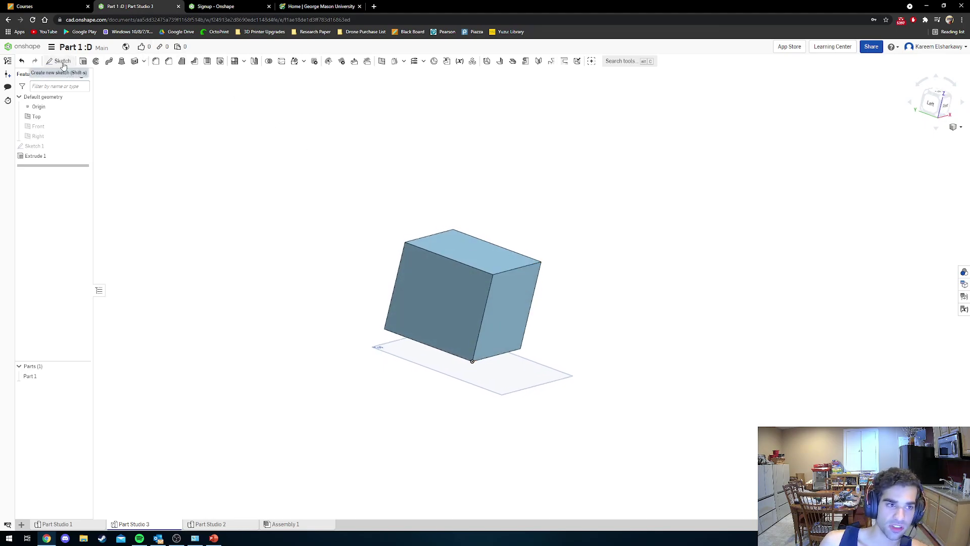
Draw a circle in Sketch 2 on the cube's front face and confirm it.
left_click(62, 61)
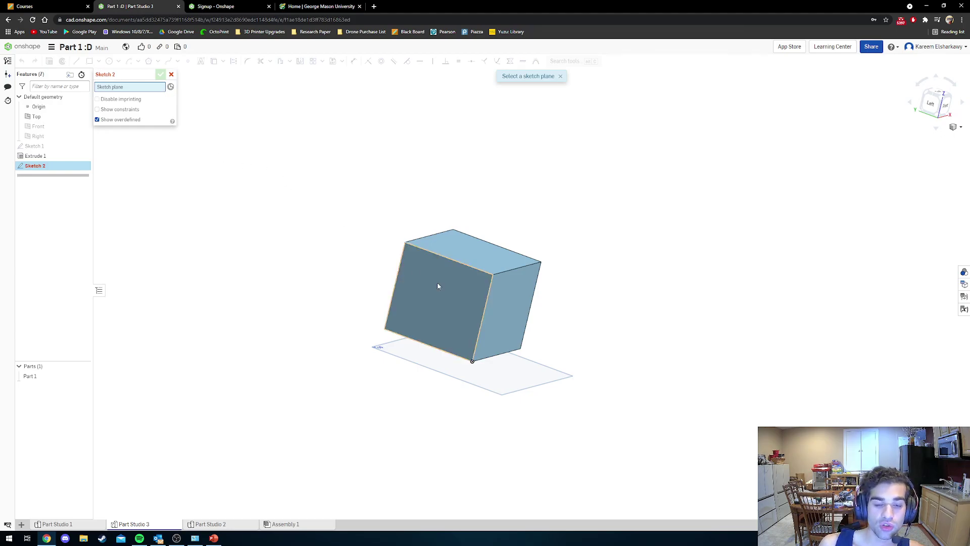
right_click_drag(446, 287, 439, 281)
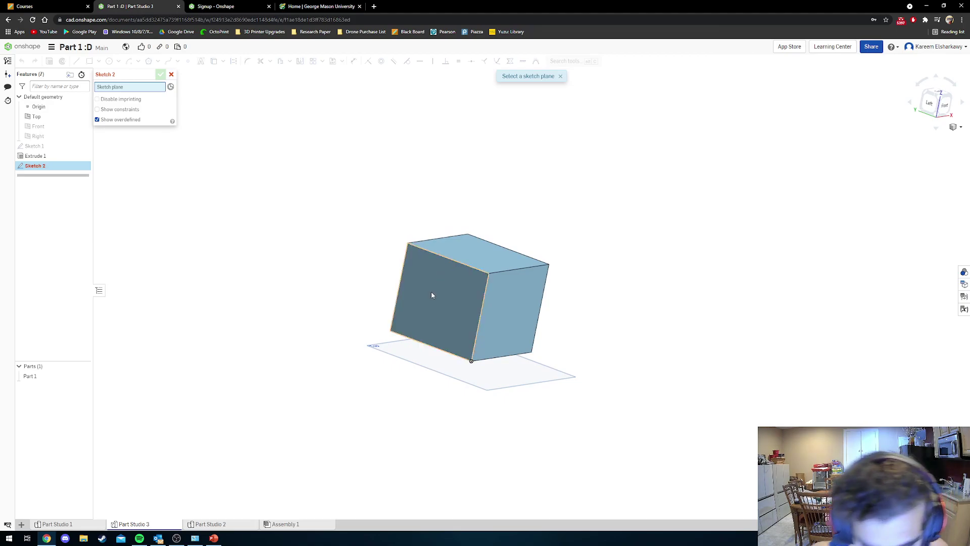
left_click(437, 293)
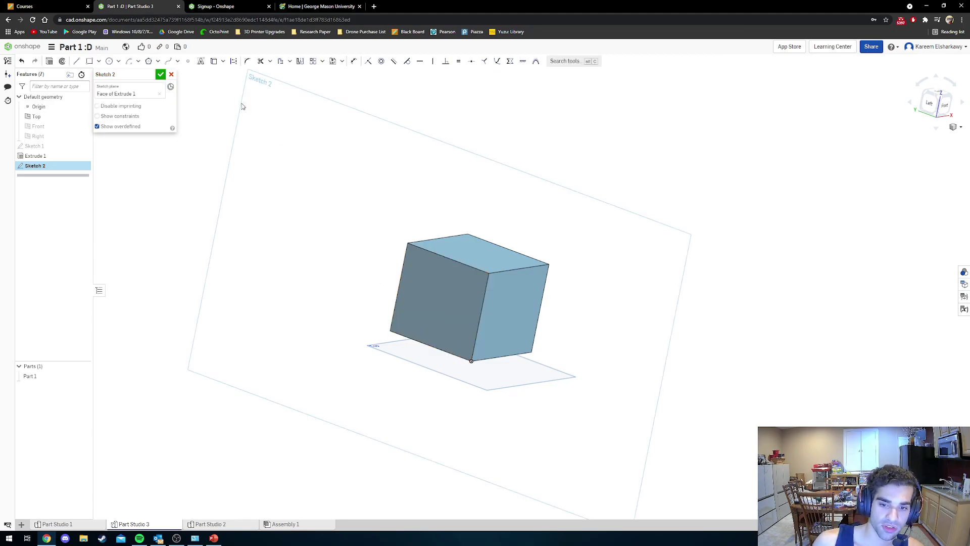
left_click(109, 61)
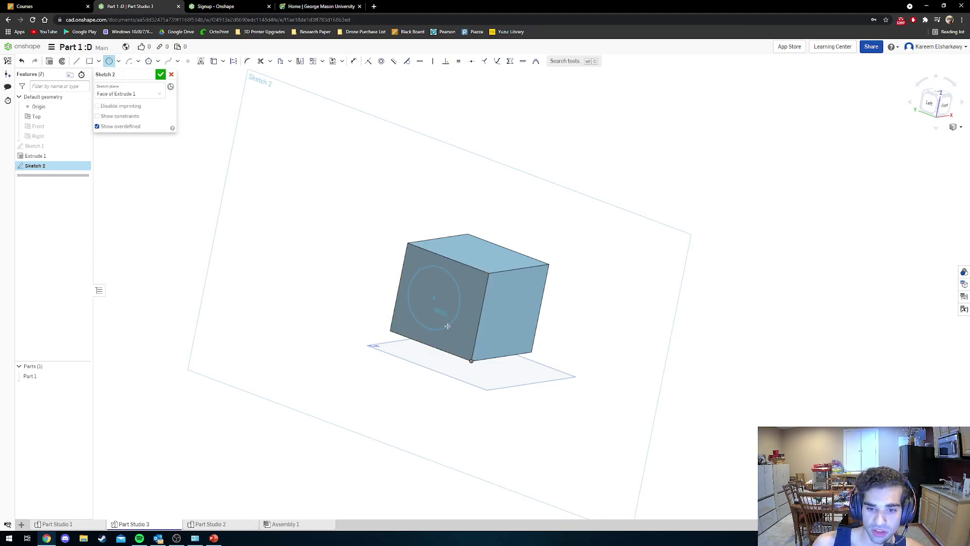
left_click(448, 326)
left_click(161, 74)
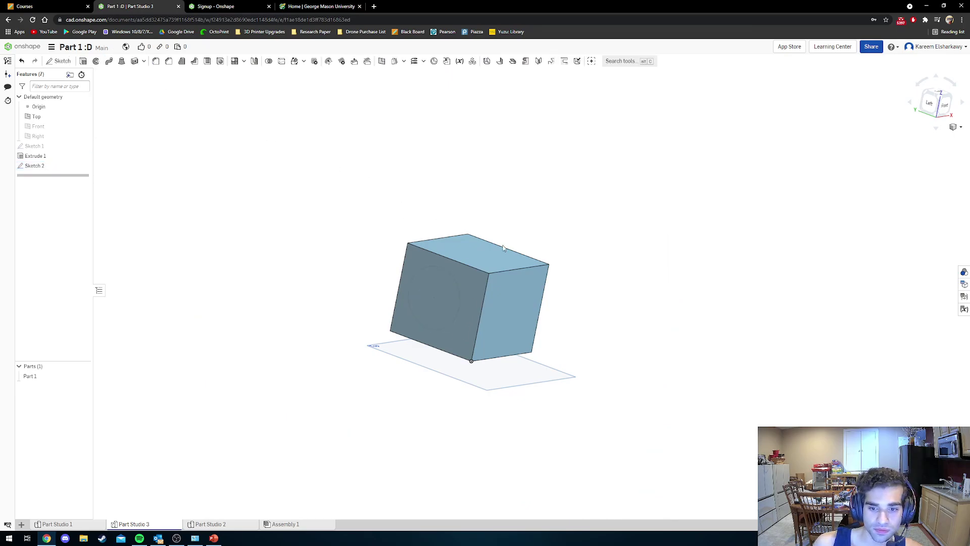
mouse_move(572, 277)
right_mouse_down()
mouse_move(490, 263)
mouse_move(438, 269)
right_mouse_up()
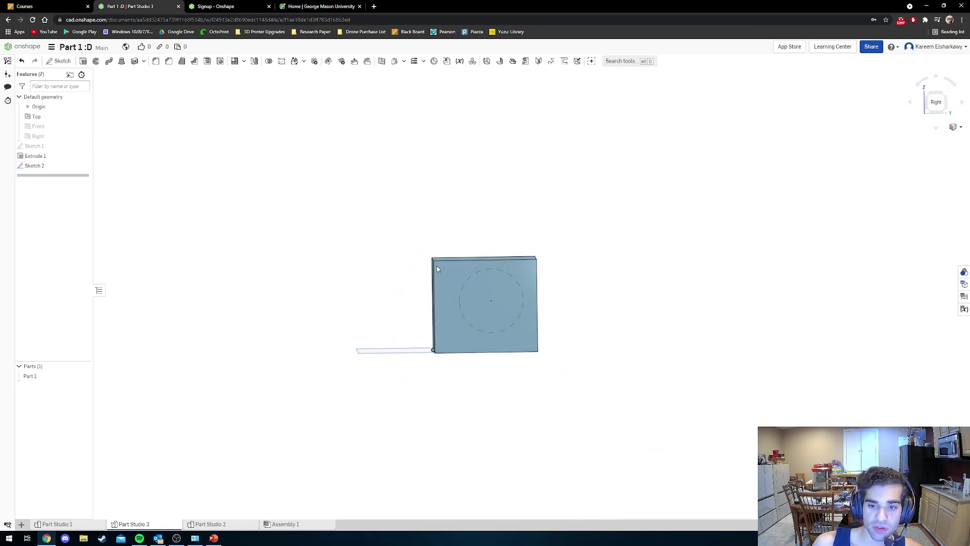
left_click(59, 61)
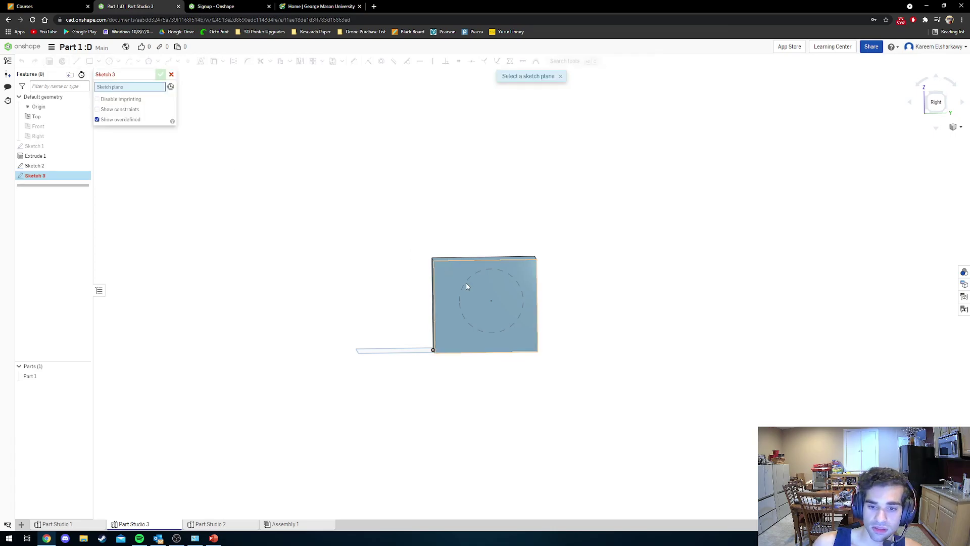
Draw a 5-sided polygon in Sketch 3 on the opposite face, centred on the circle.
left_click(448, 277)
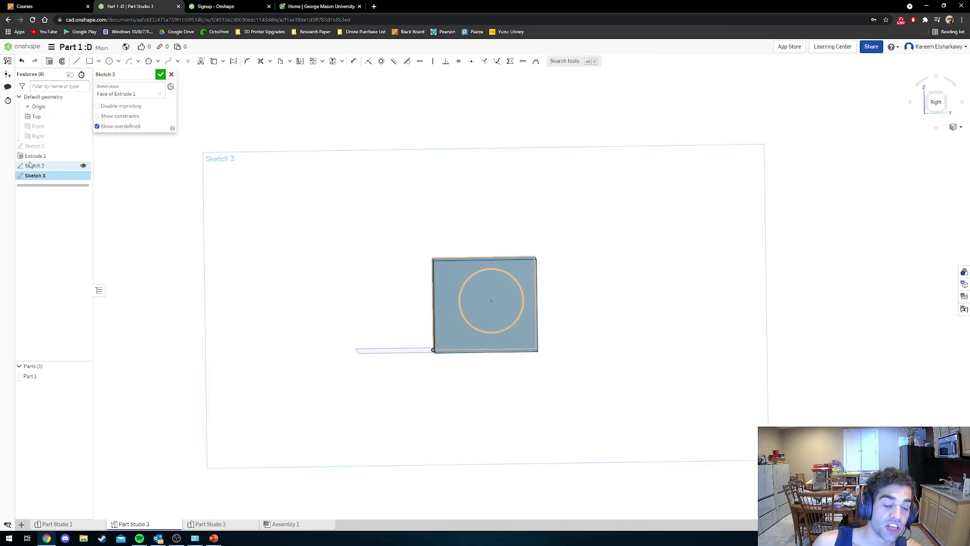
left_click(29, 180)
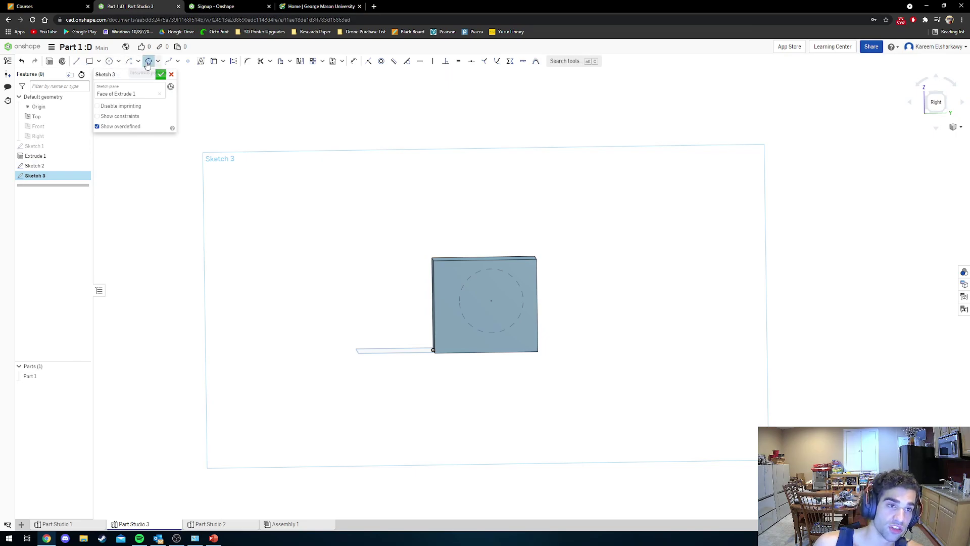
left_click(148, 61)
left_click(482, 303)
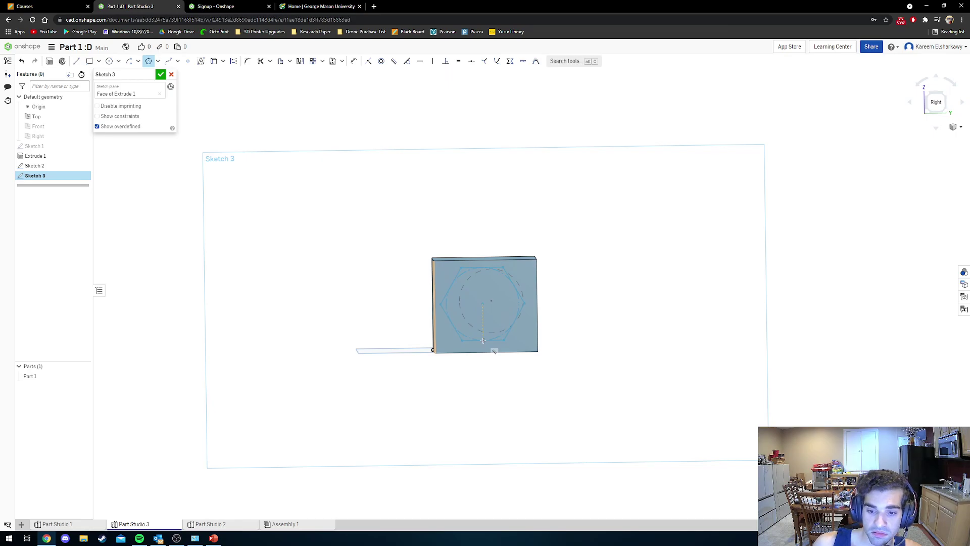
left_click(483, 341)
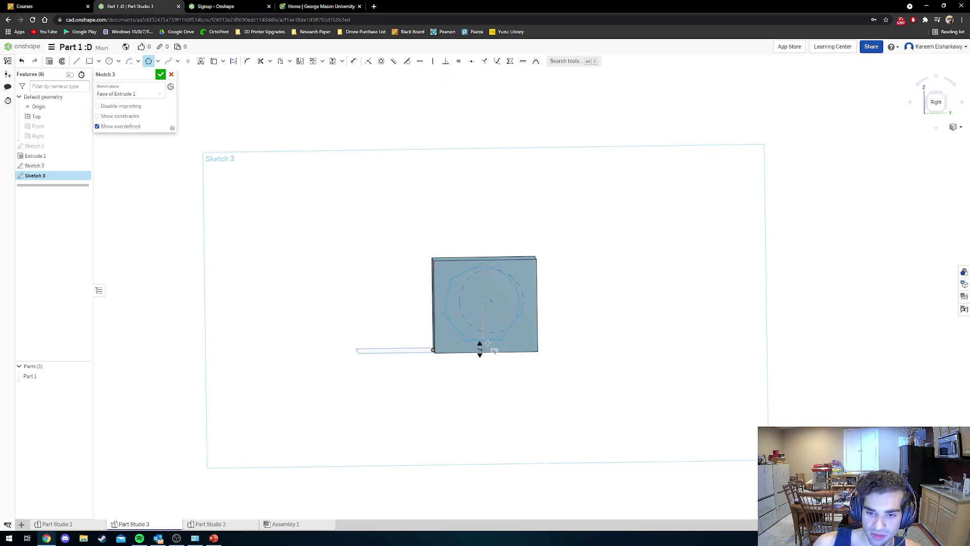
left_click(487, 343)
key("Escape")
right_click_drag(483, 305, 495, 328)
double_click(483, 376)
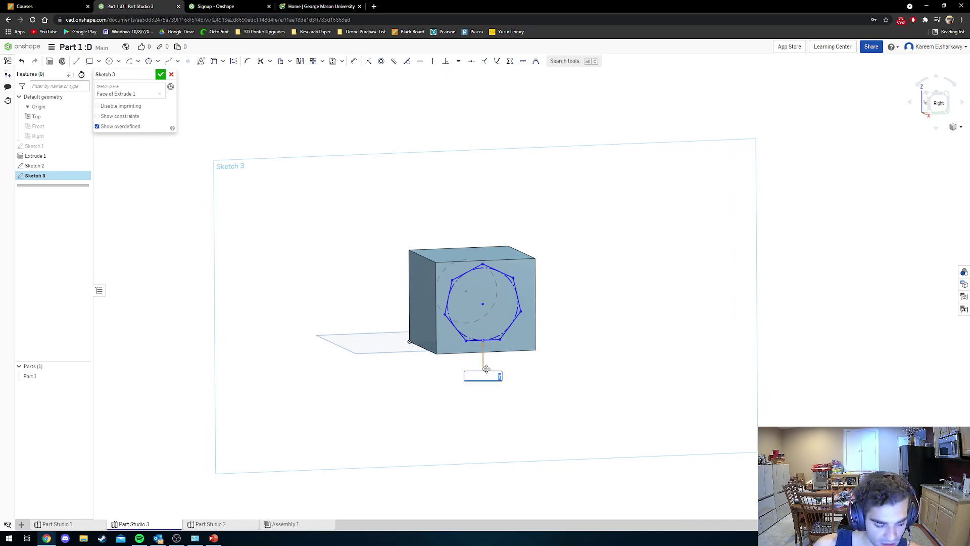
key("Return")
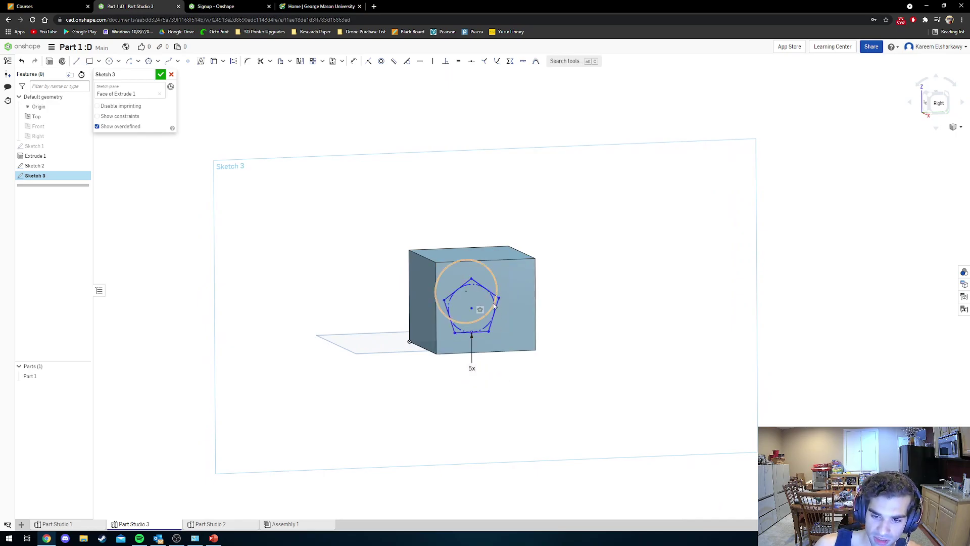
right_click_drag(470, 313, 609, 337)
Close Sketch 3 and cut Loft 1, a Remove loft from the circle to the pentagon.
left_click(160, 75)
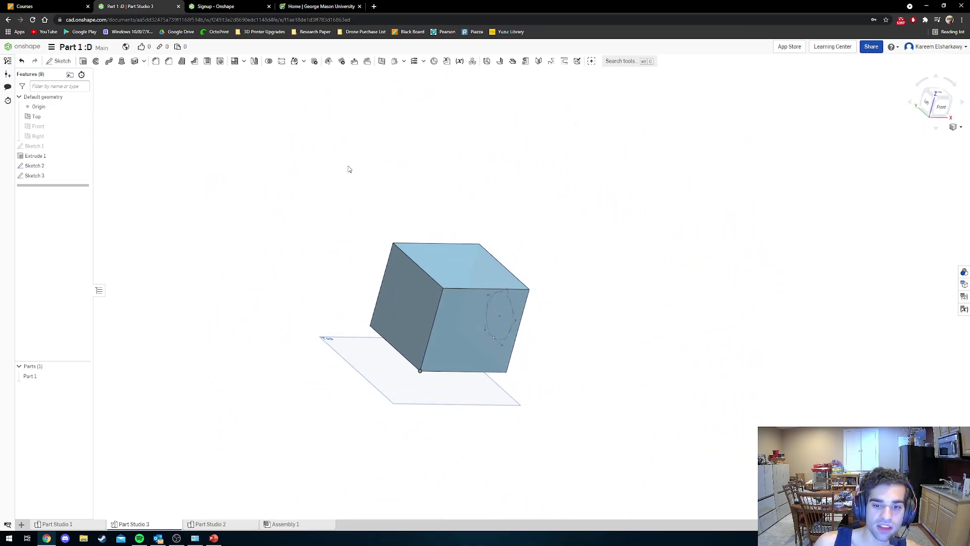
mouse_move(532, 253)
right_mouse_down()
mouse_move(552, 256)
mouse_move(438, 316)
mouse_move(407, 310)
mouse_move(459, 313)
mouse_move(443, 289)
mouse_move(381, 298)
mouse_move(242, 189)
right_mouse_up()
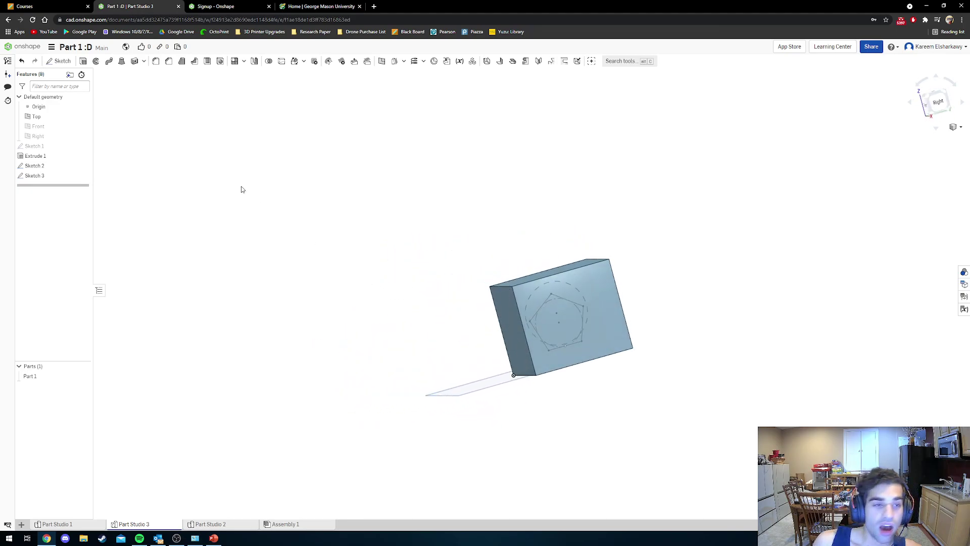
left_click(121, 61)
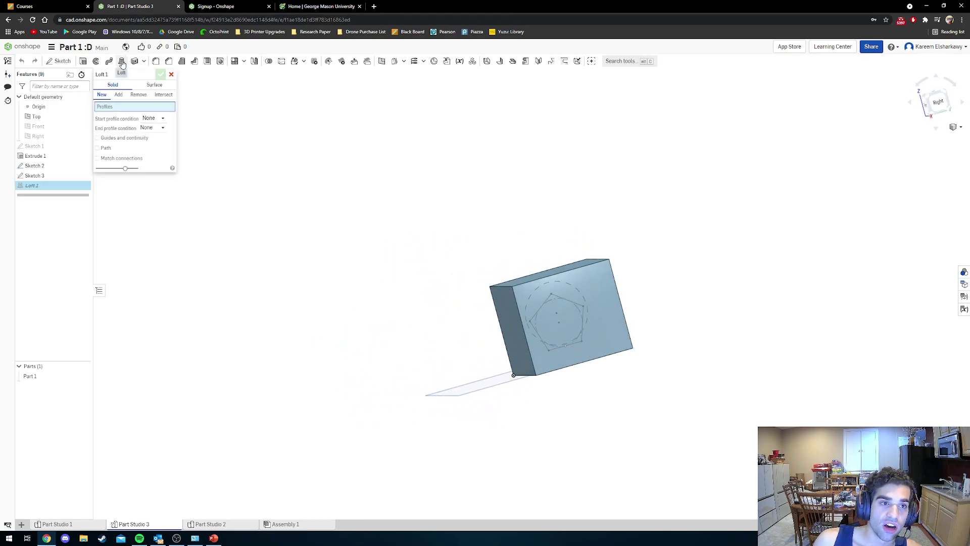
left_click(132, 96)
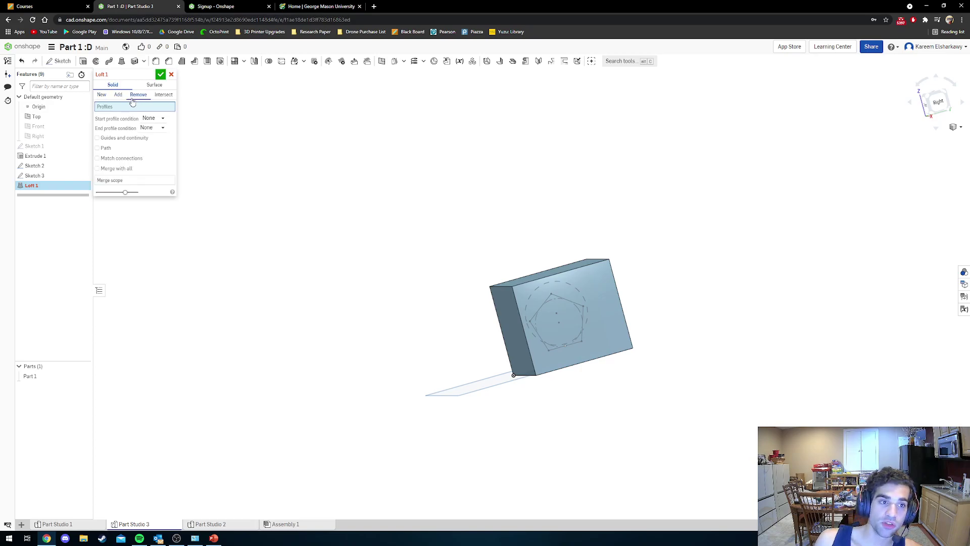
mouse_move(316, 270)
right_mouse_down()
mouse_move(496, 289)
mouse_move(492, 308)
right_mouse_up()
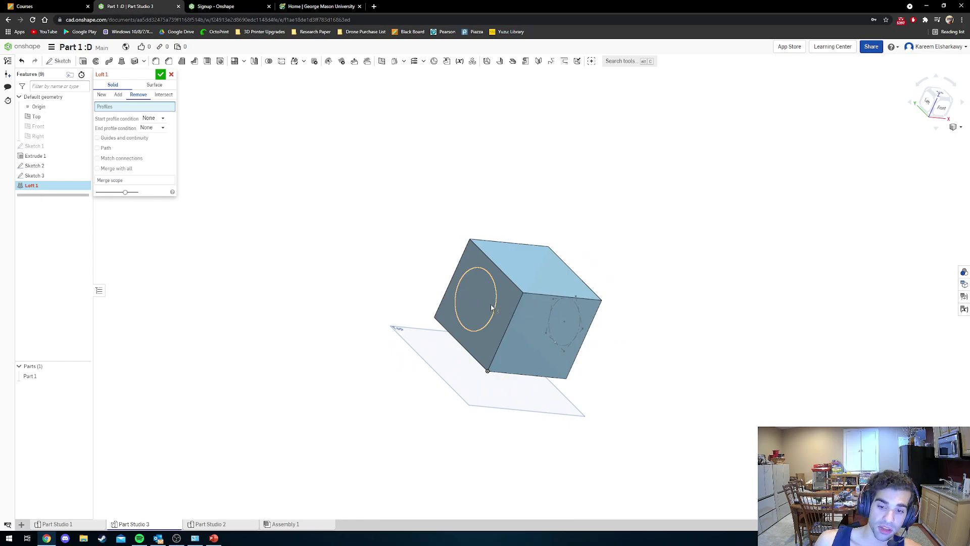
left_click(491, 307)
mouse_move(645, 316)
right_mouse_down()
mouse_move(574, 309)
mouse_move(579, 325)
mouse_move(557, 321)
mouse_move(571, 316)
mouse_move(567, 305)
mouse_move(565, 323)
mouse_move(682, 366)
mouse_move(711, 393)
mouse_move(674, 392)
right_mouse_up()
left_click(576, 316)
scroll(557, 321, "down", 3)
scroll(558, 322, "up", 3)
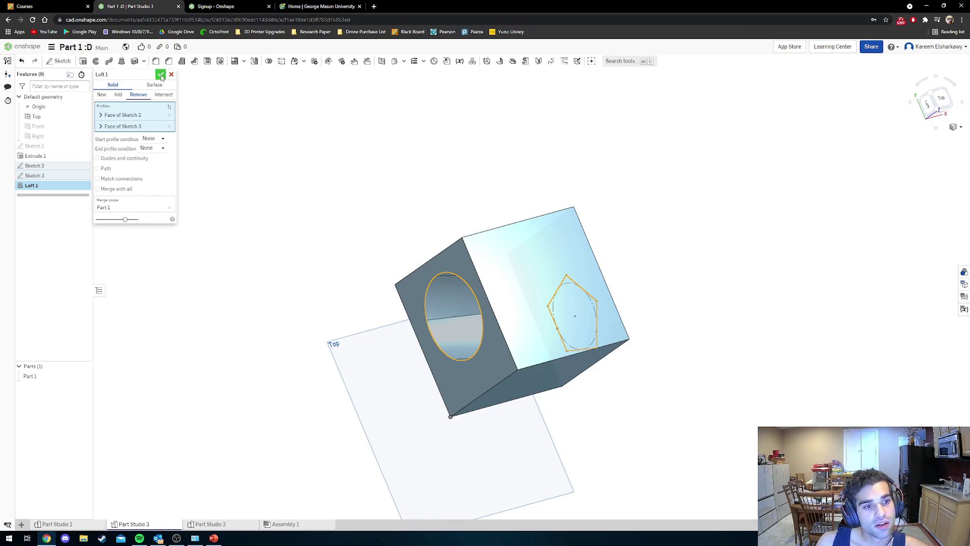
left_click(161, 75)
right_click_drag(424, 251, 487, 298)
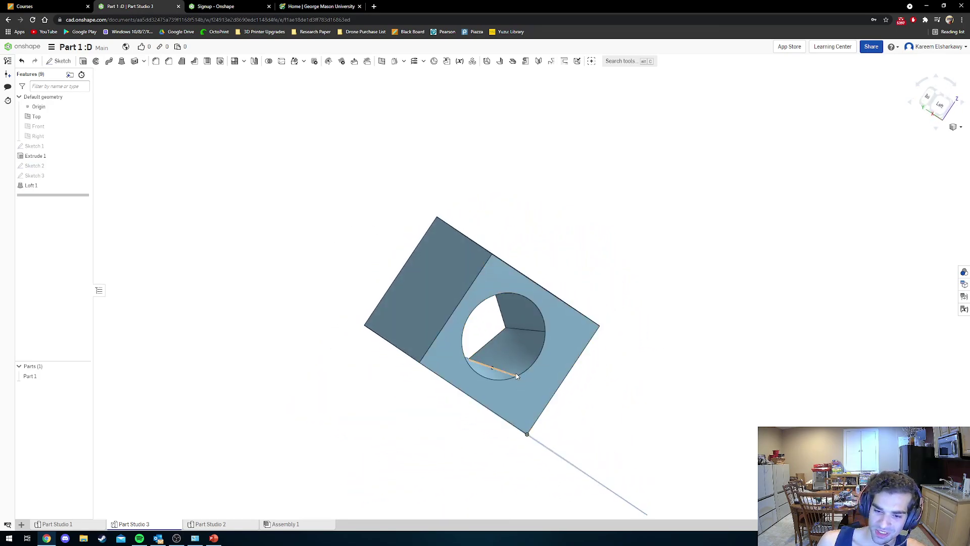
right_click_drag(516, 373, 475, 508)
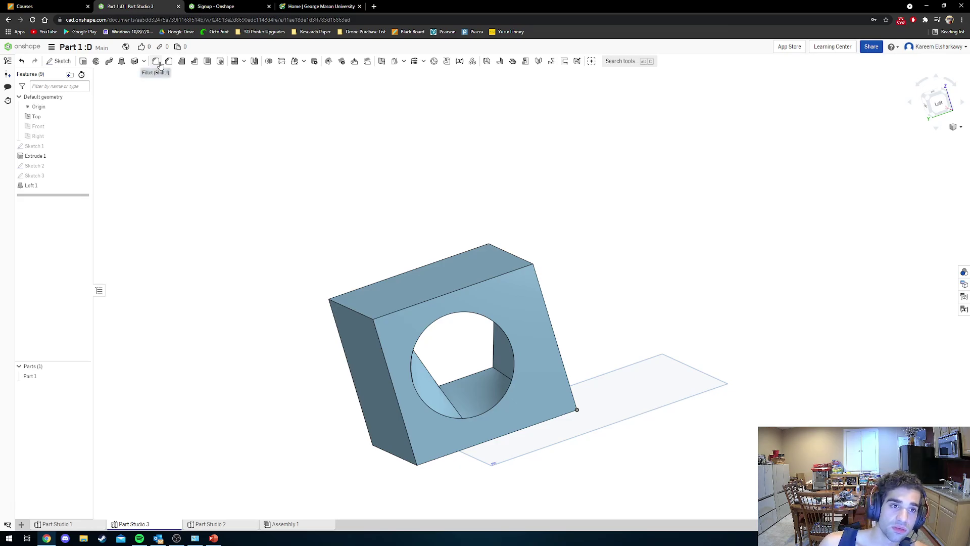
Fillet the front, left and two back top edges of the block at 0.5 cm radius.
left_click(157, 63)
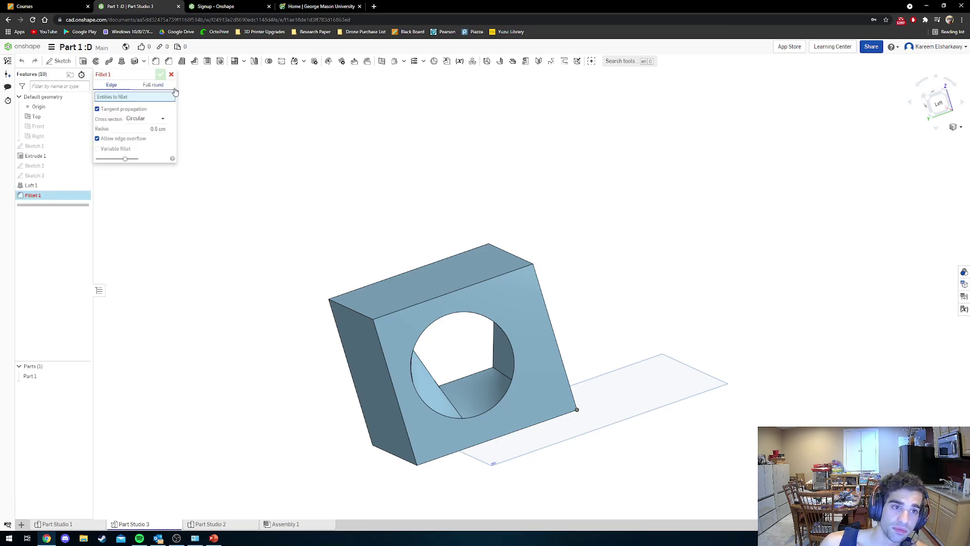
right_click_drag(308, 214, 325, 229)
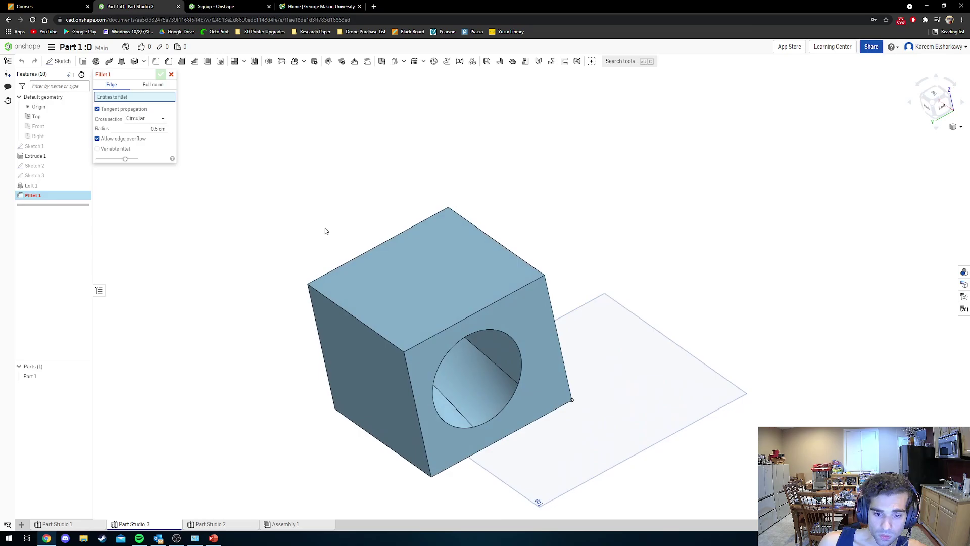
left_click(444, 332)
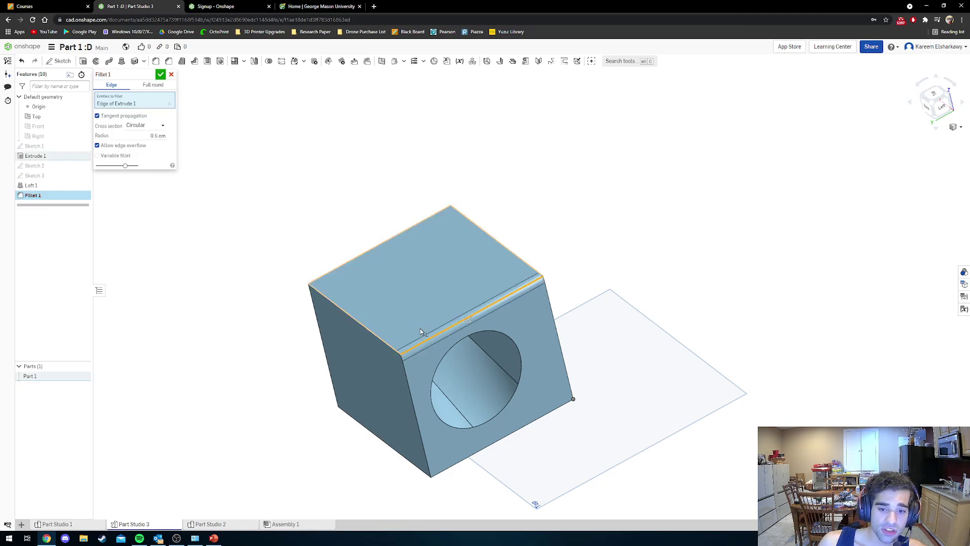
left_click(368, 327)
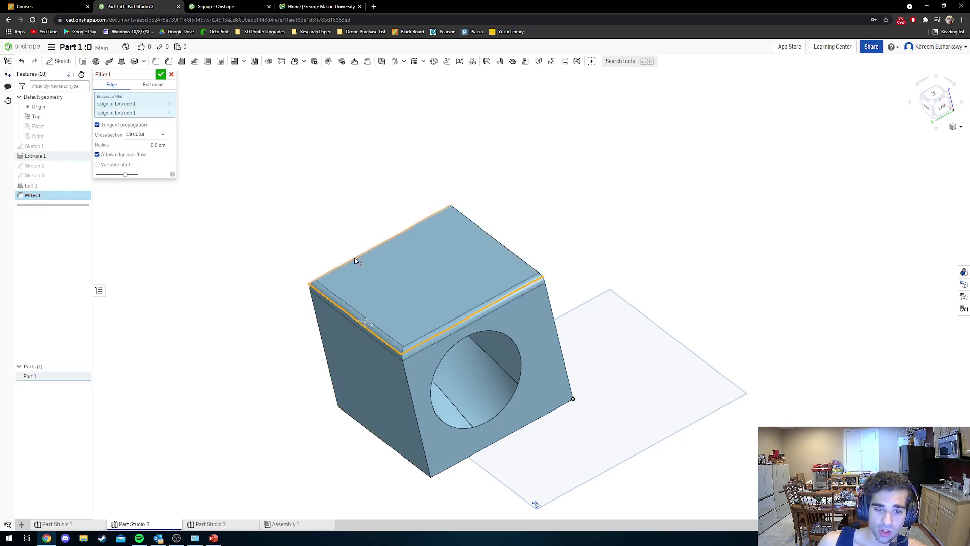
left_click(354, 259)
left_click(484, 240)
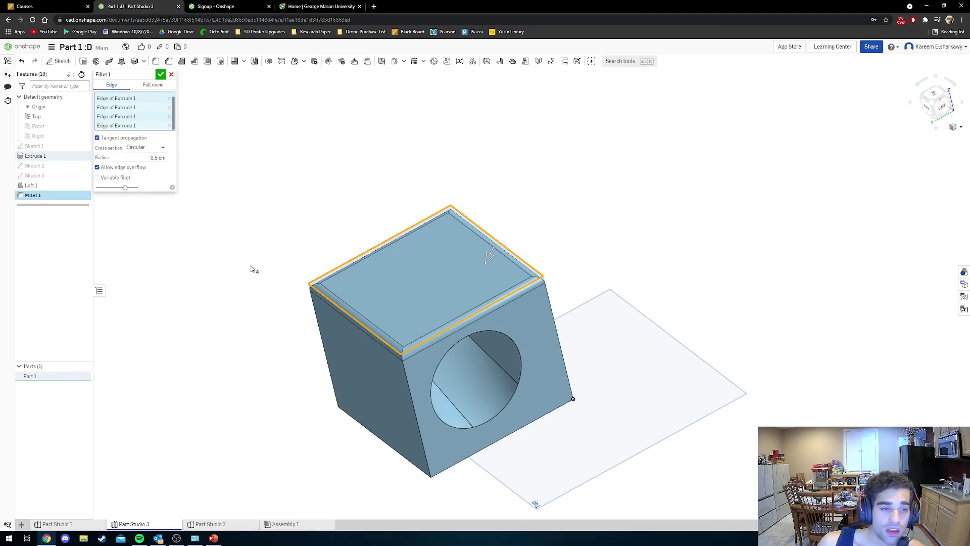
left_click(142, 160)
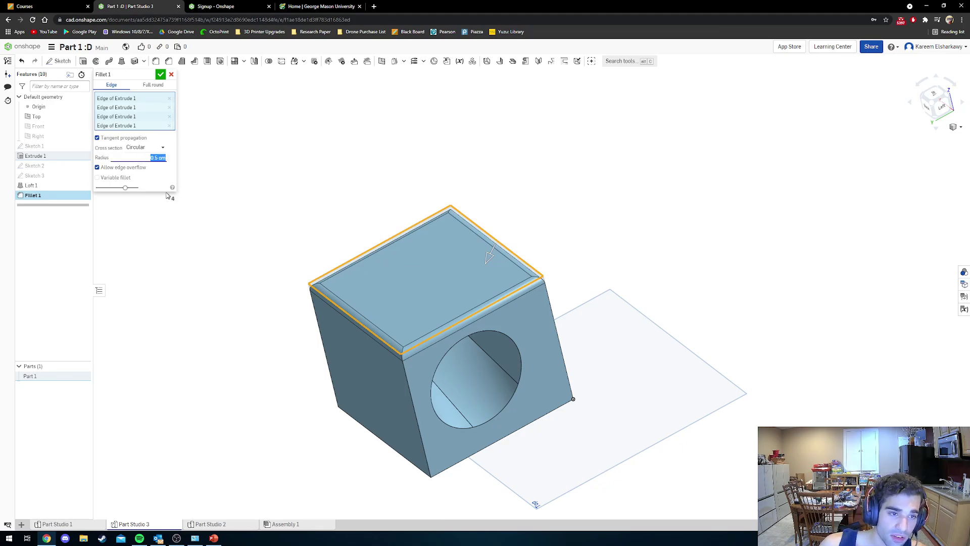
left_click(161, 76)
right_click_drag(437, 288, 242, 281)
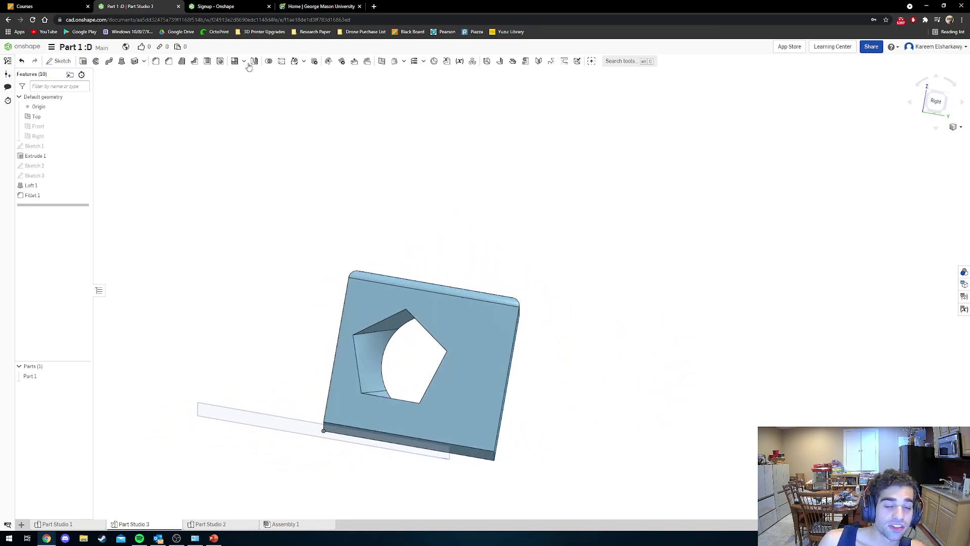
Start a chamfer and select the cube's four bottom edges, dropping the stray hole edges.
left_click(167, 64)
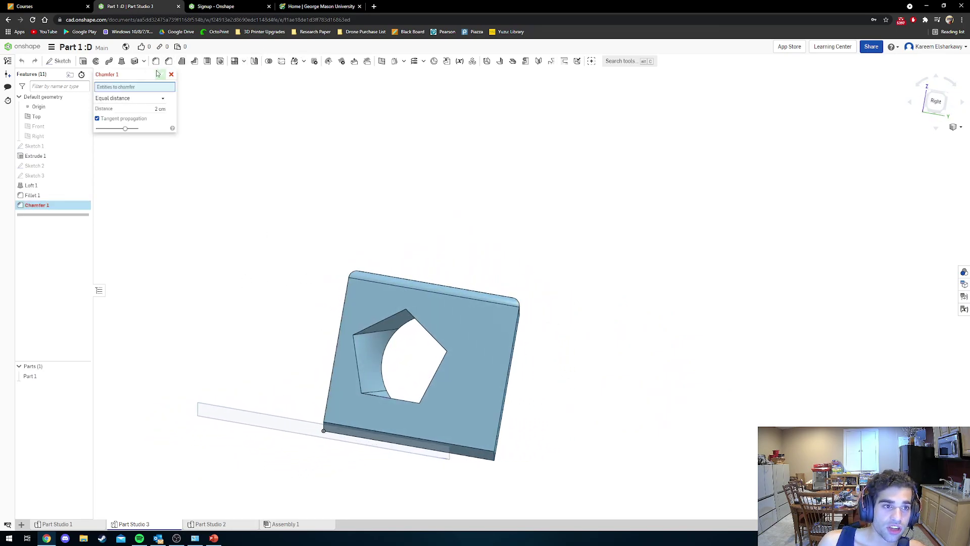
left_click(385, 324)
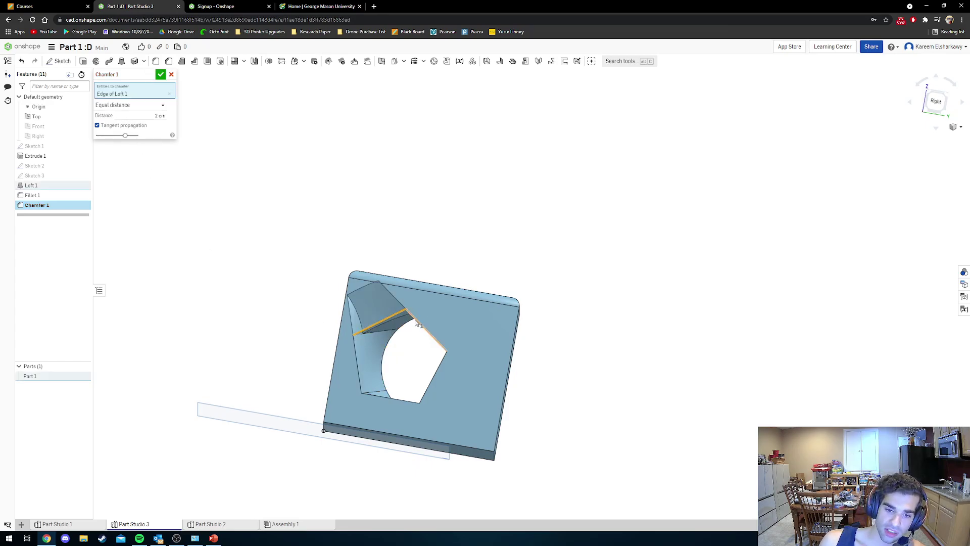
left_click(415, 322)
left_click(434, 355)
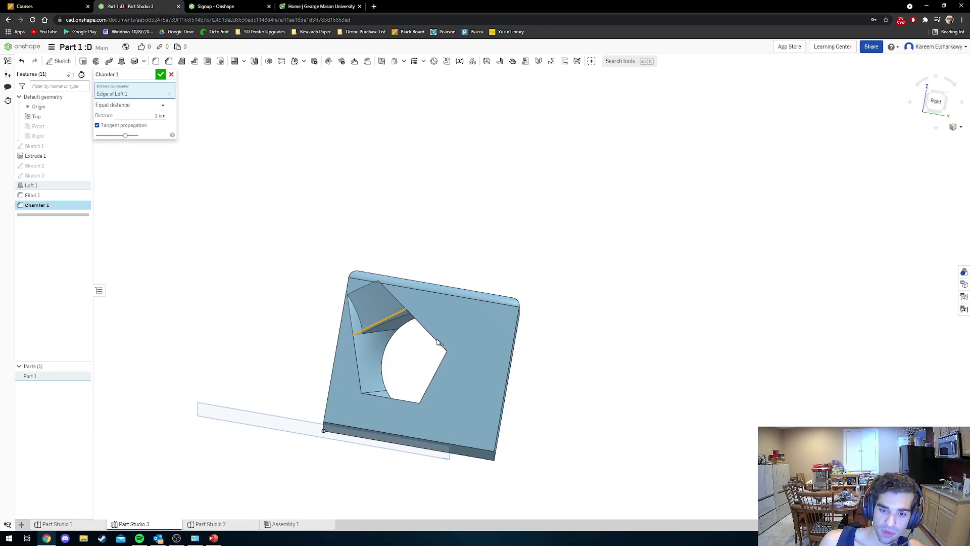
left_click(376, 323)
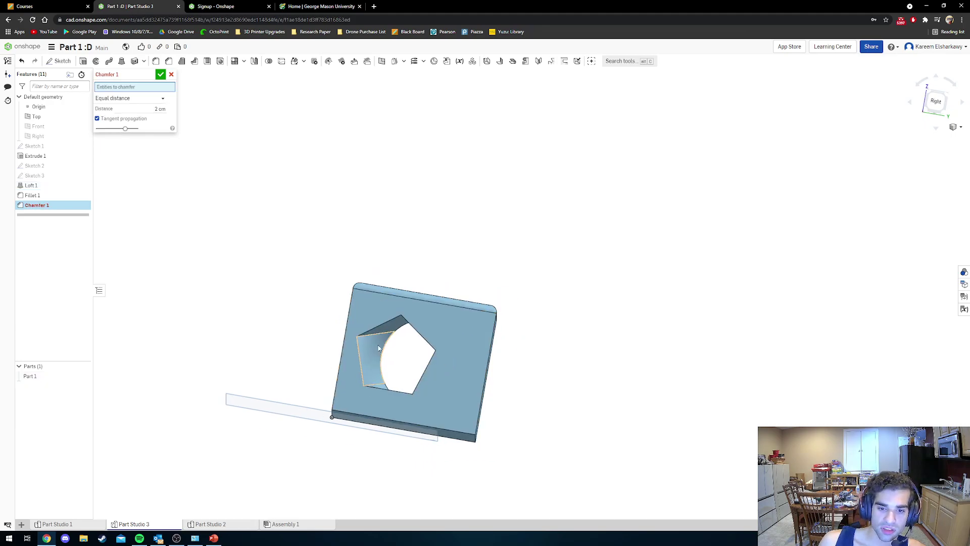
right_click_drag(376, 324, 388, 339)
left_click(384, 329)
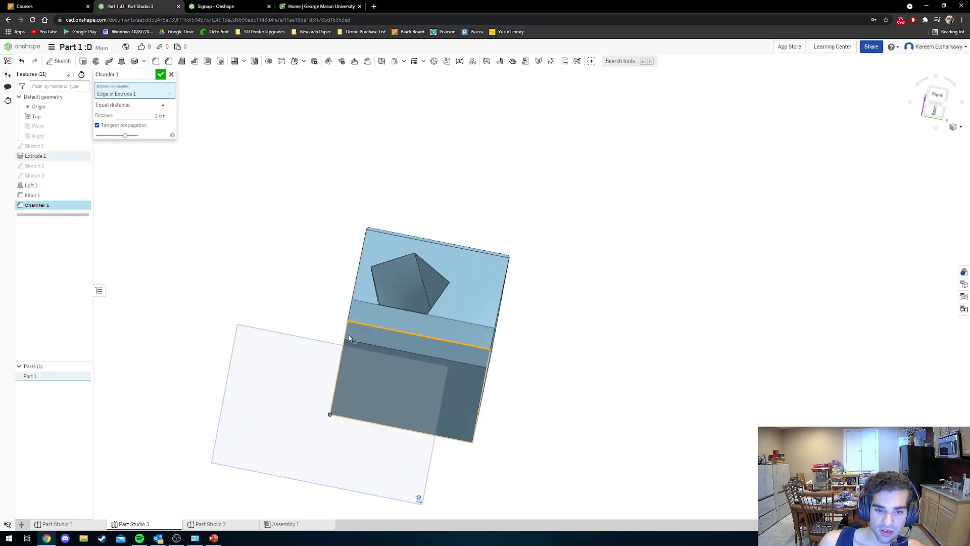
left_click(347, 335)
left_click(362, 419)
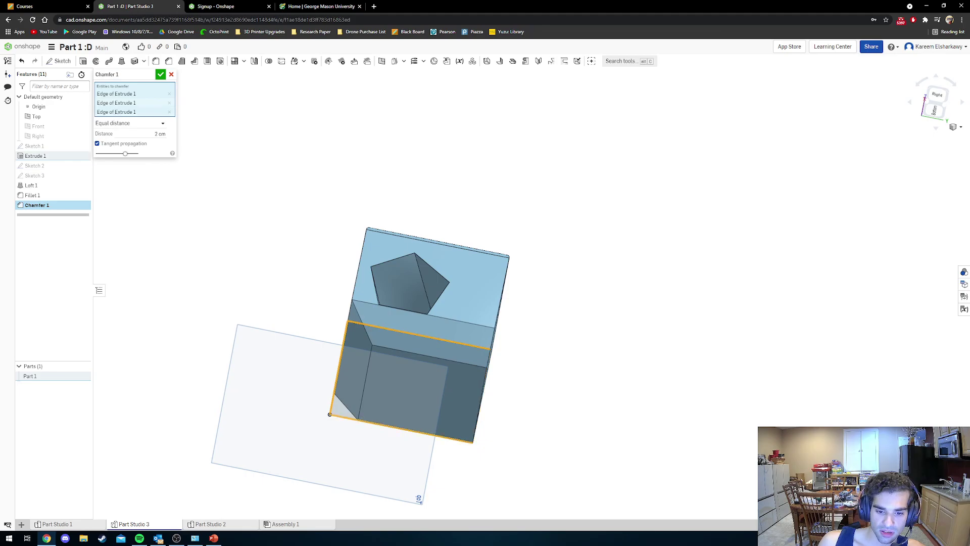
left_click(482, 394)
right_click_drag(483, 394, 472, 314)
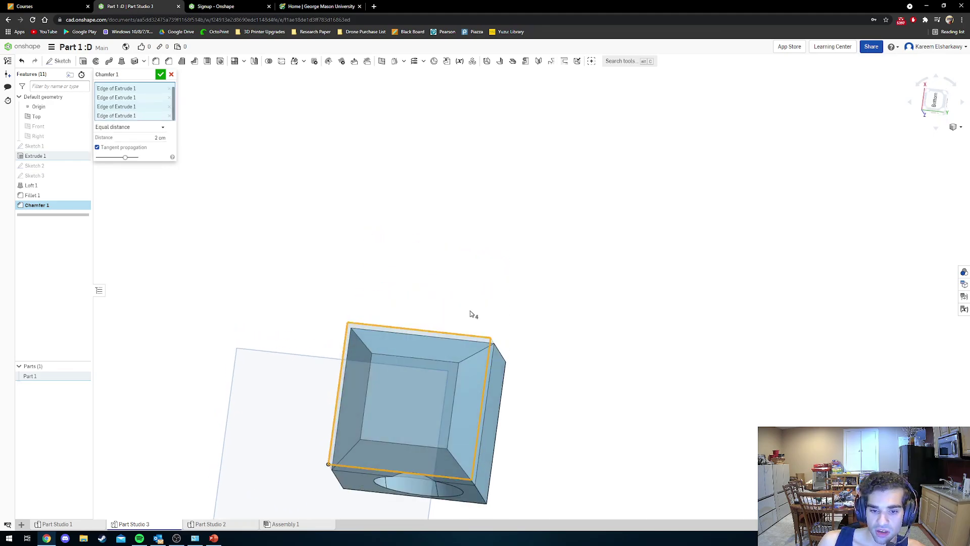
Set the chamfer distance to 1 cm and apply Chamfer 1.
left_click(140, 138)
type("1")
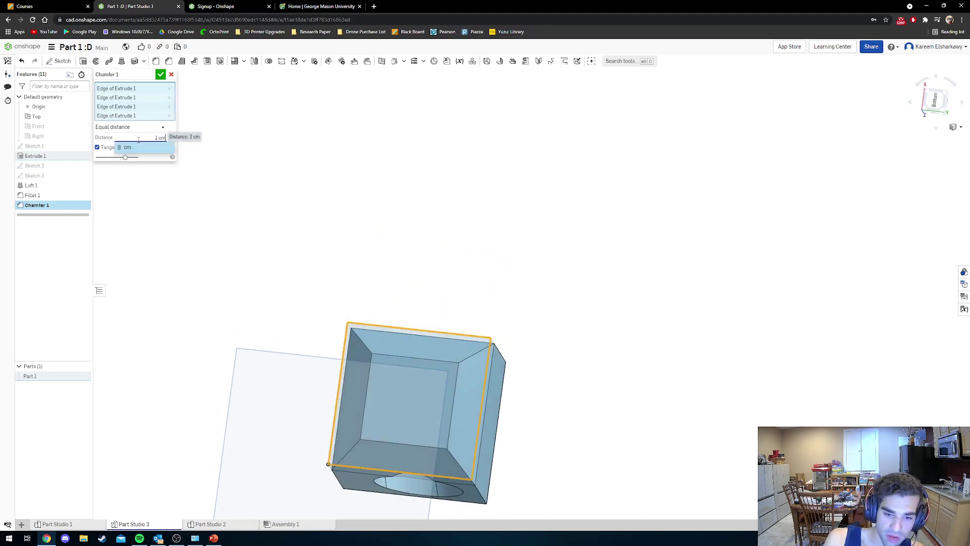
key("Return")
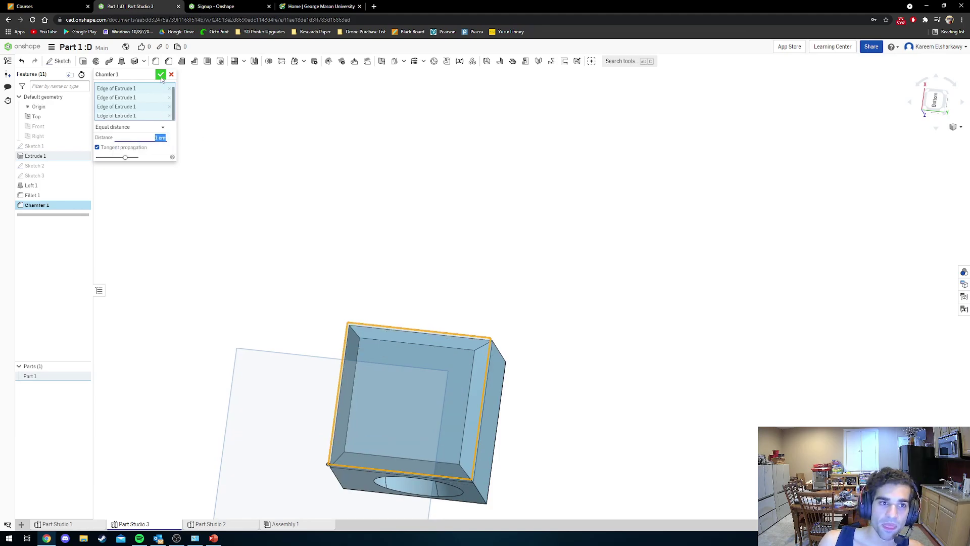
left_click(160, 74)
right_click_drag(461, 273, 444, 405)
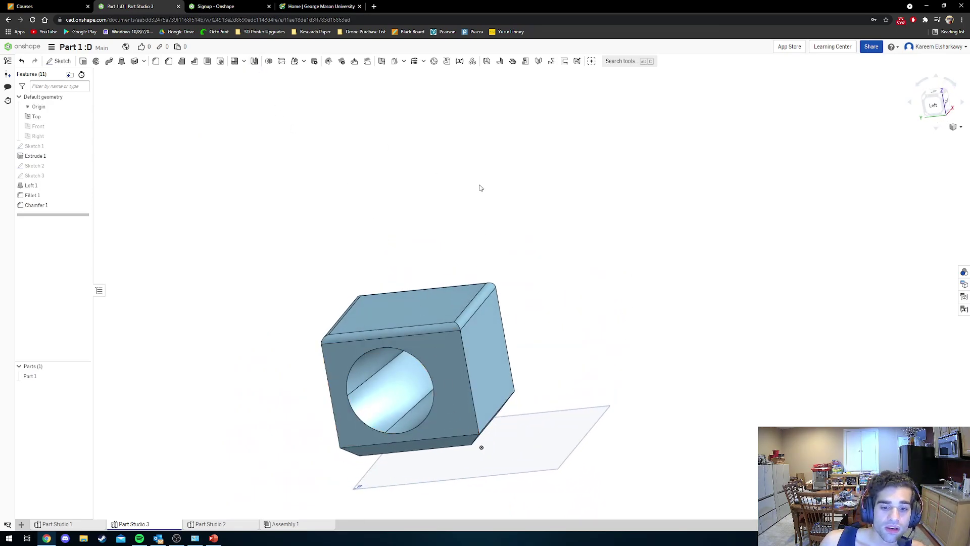
Inspect the hole, then open a new Mirror 1 feature set to part mirror.
mouse_move(496, 198)
right_mouse_down()
mouse_move(513, 199)
mouse_move(502, 198)
right_mouse_up()
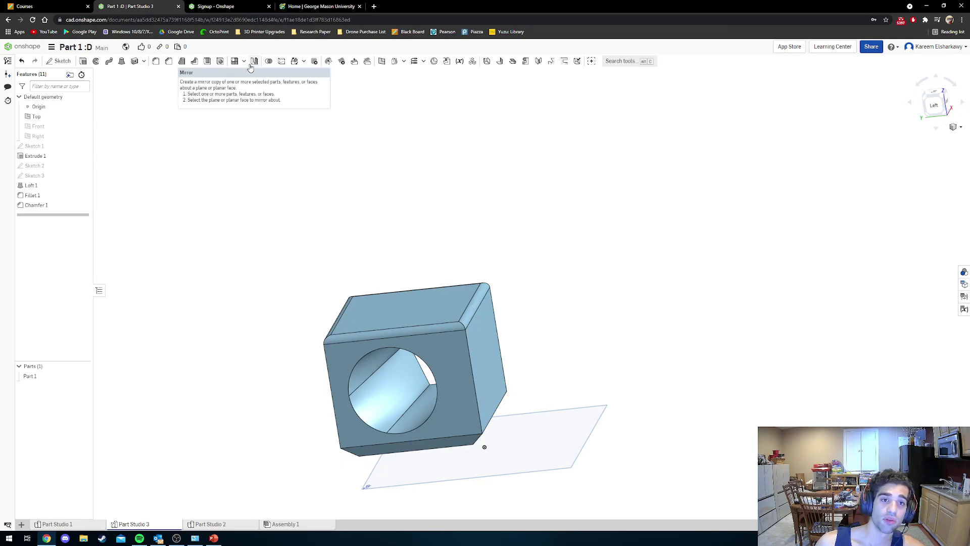
left_click(254, 61)
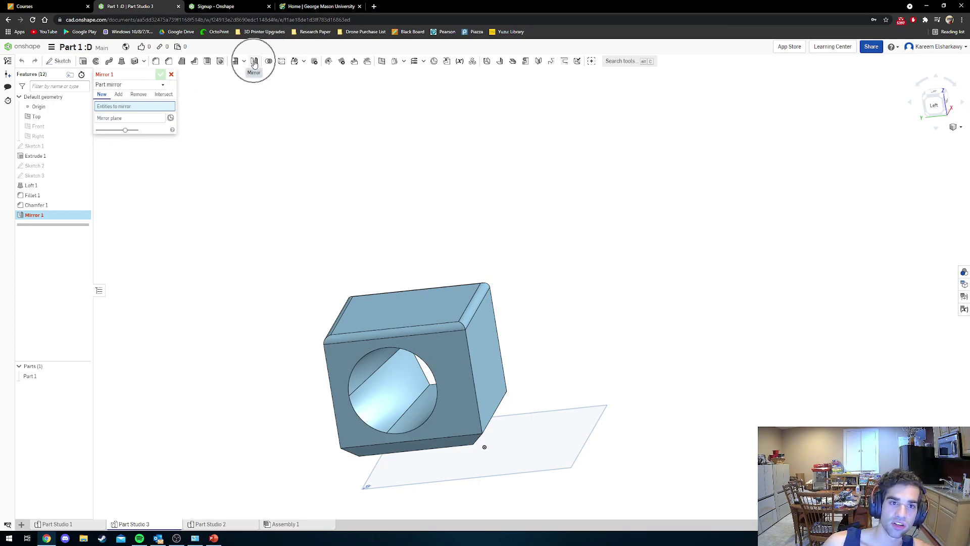
Keep the Part mirror type and select Part 1 as the body to mirror.
left_click(131, 86)
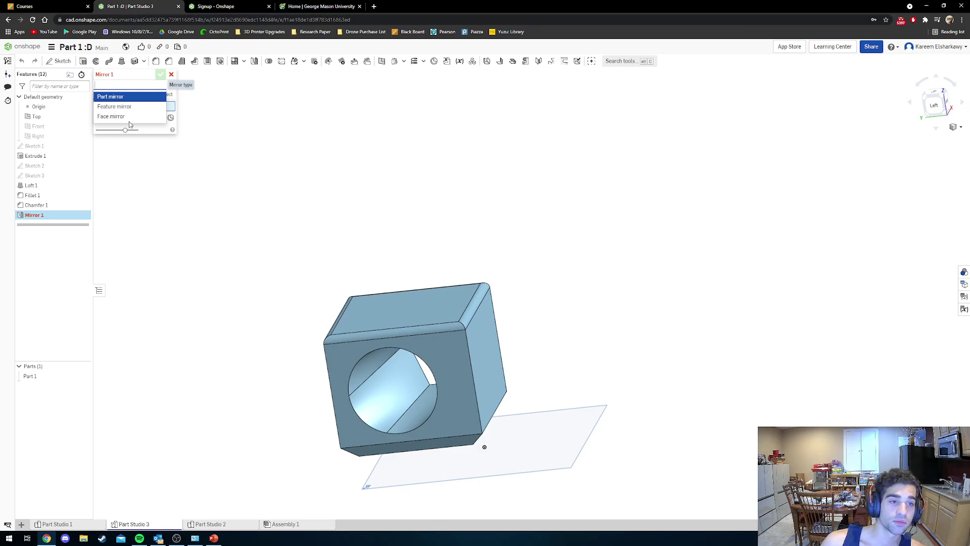
left_click(125, 96)
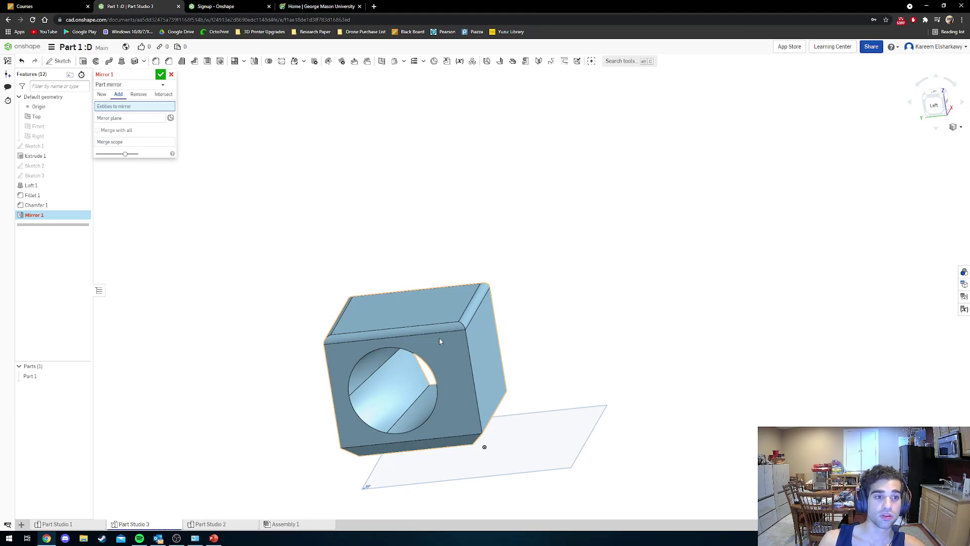
left_click(134, 119)
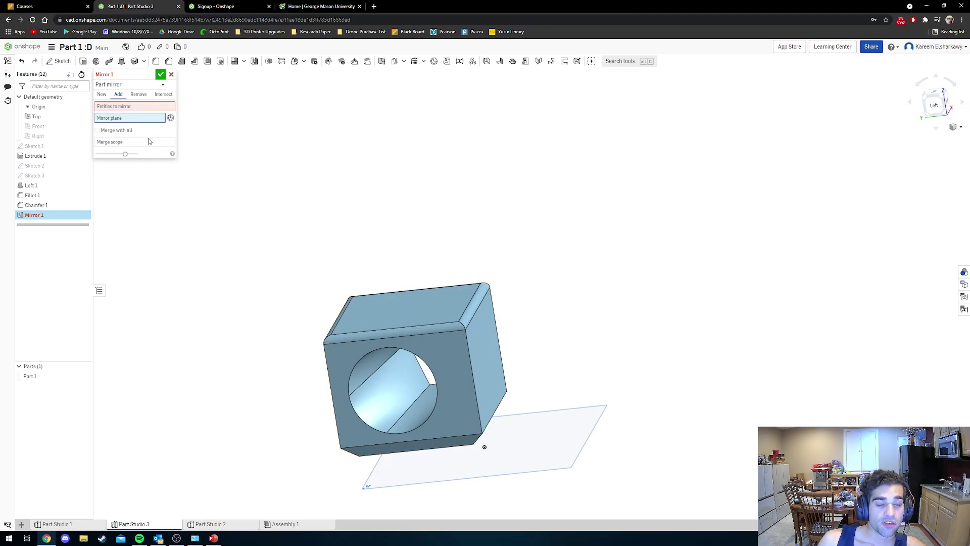
left_click(135, 107)
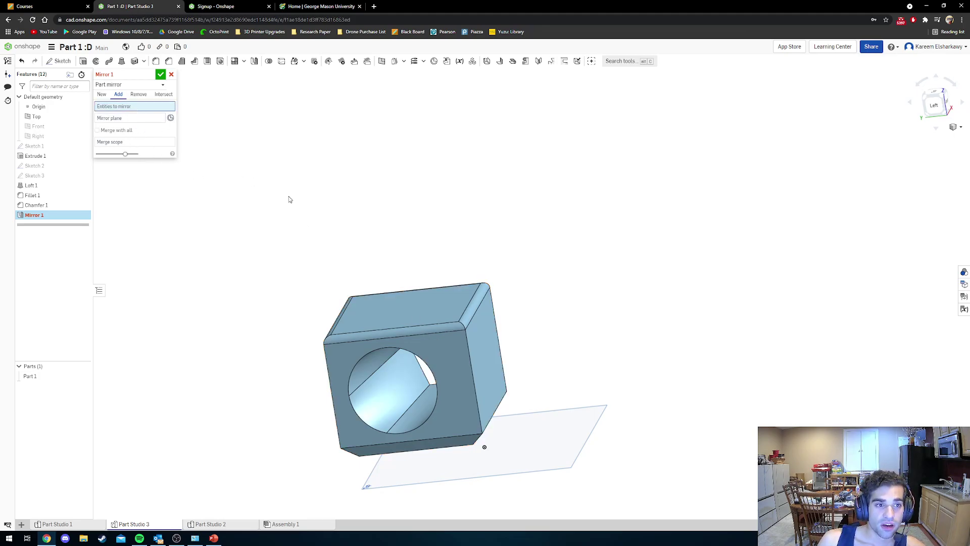
left_click(416, 302)
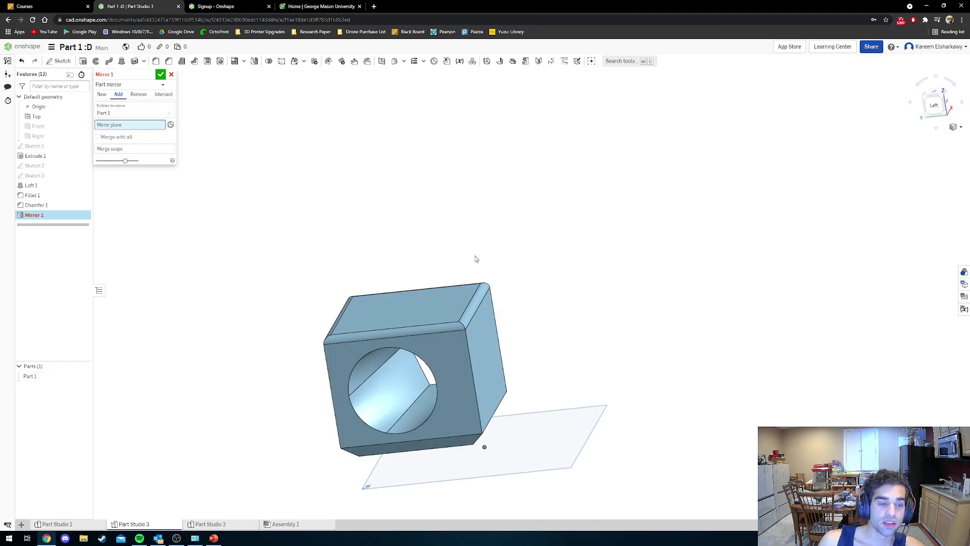
Mirror across the block's right side face with Merge with all off, creating the double block.
right_click_drag(475, 259, 461, 264)
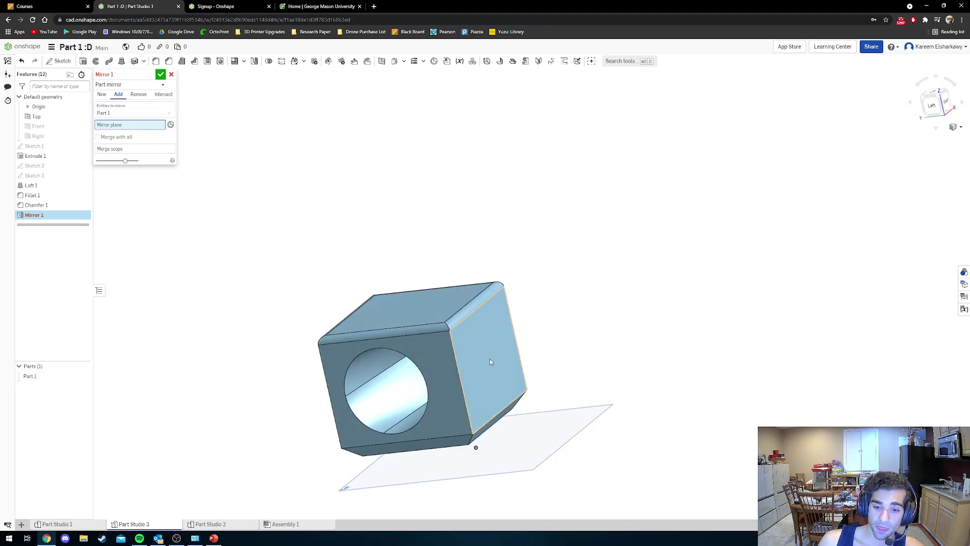
left_click(473, 345)
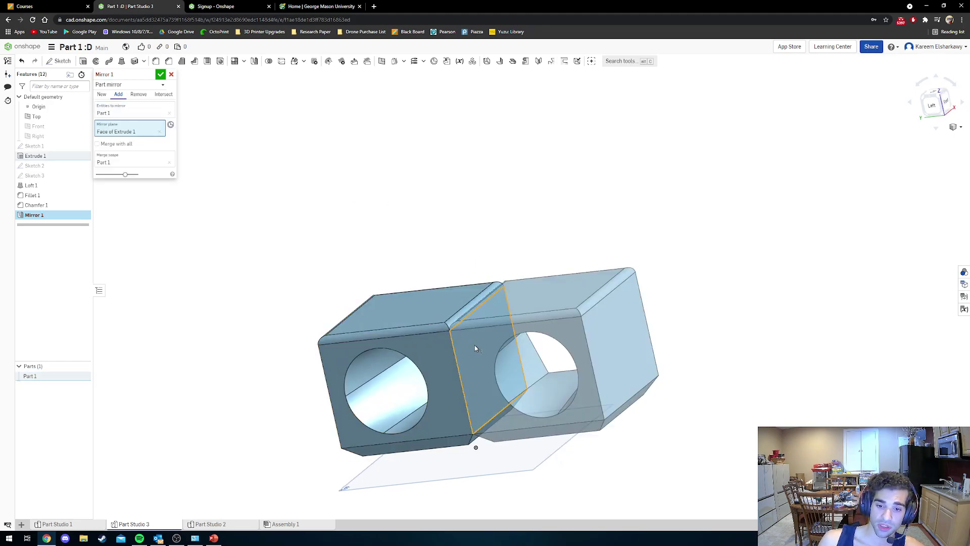
right_click_drag(497, 351, 522, 331)
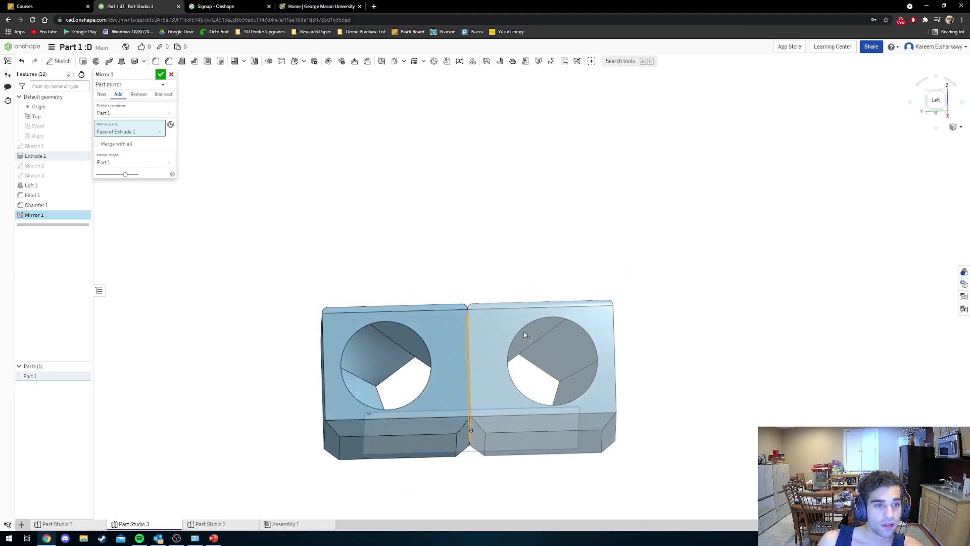
left_click(131, 145)
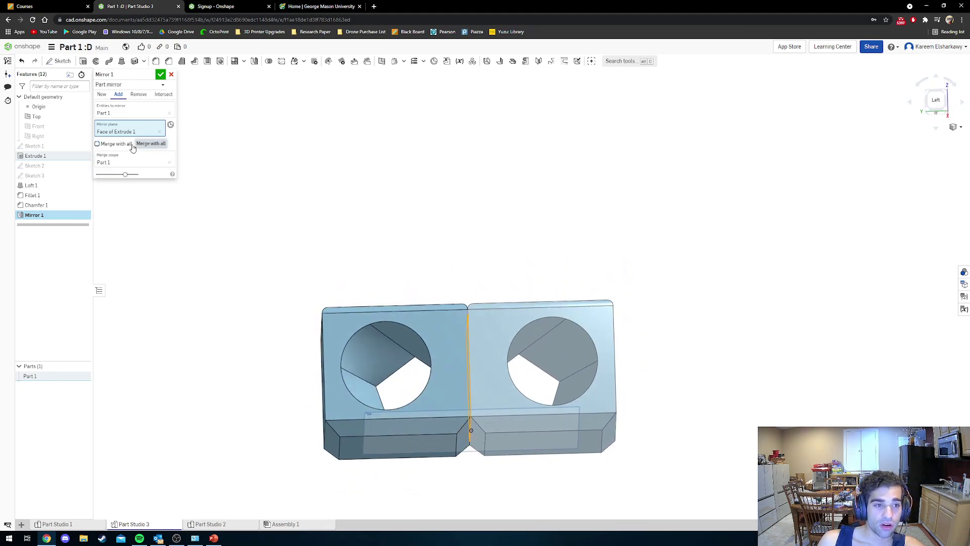
left_click(131, 145)
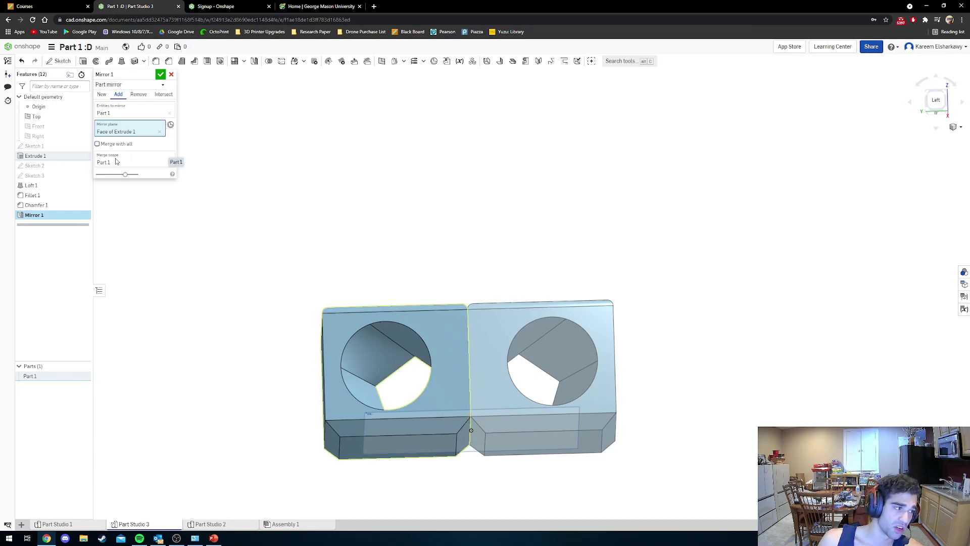
left_click(161, 74)
right_click_drag(342, 212, 458, 355)
scroll(455, 352, "up", 2)
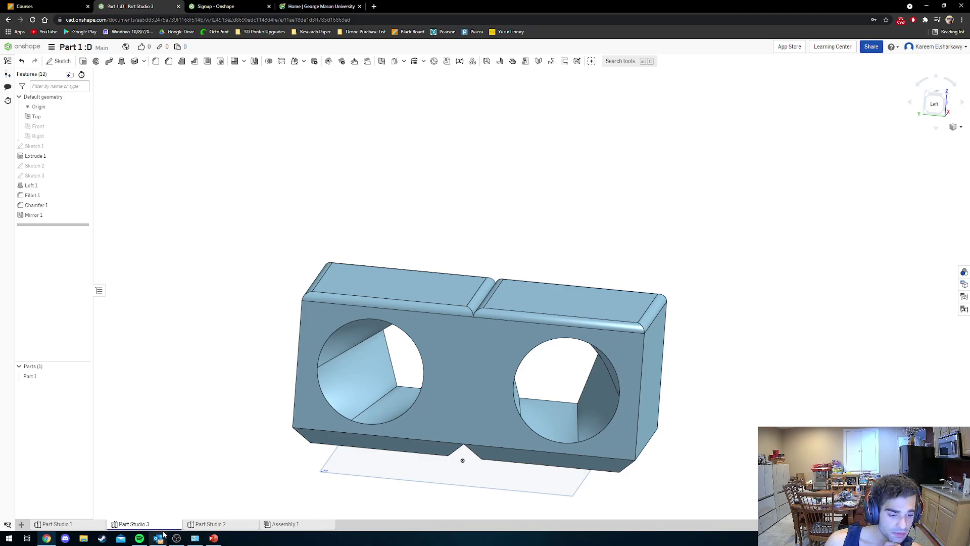
left_click(214, 538)
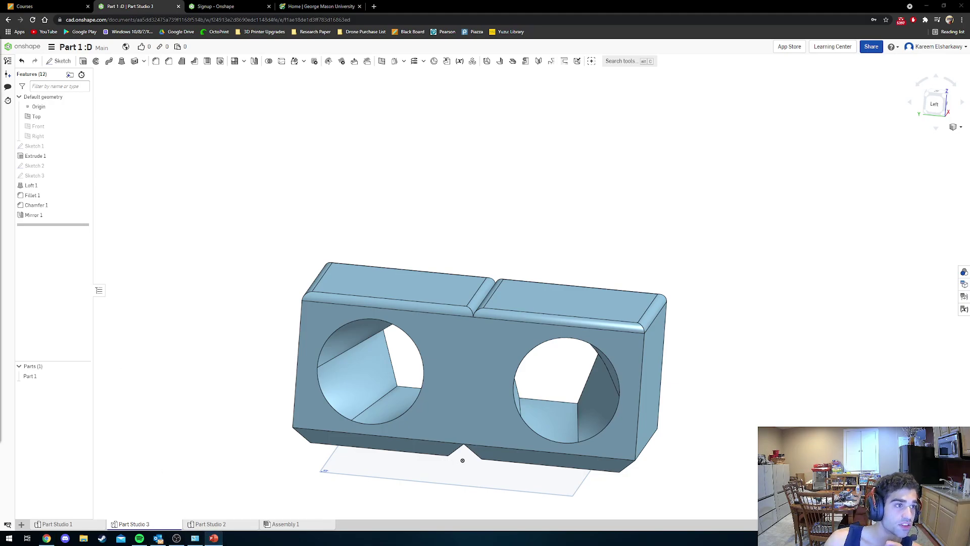